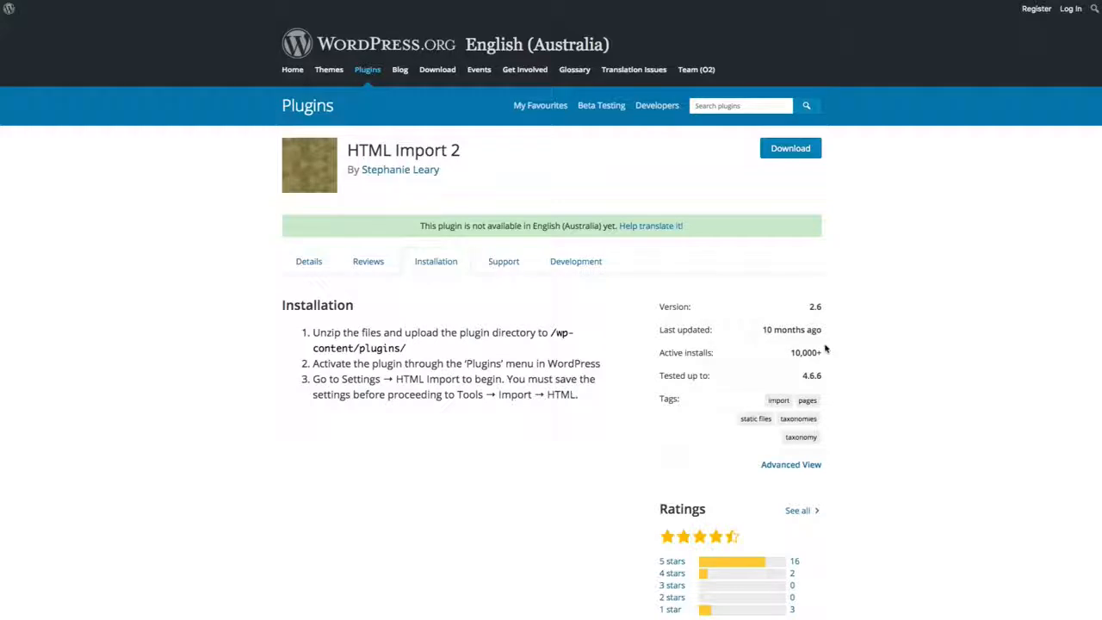
{"action": "left_click_drag", "start_coordinate": [824, 380], "coordinate": [801, 377]}
{"action": "left_click", "coordinate": [801, 377]}
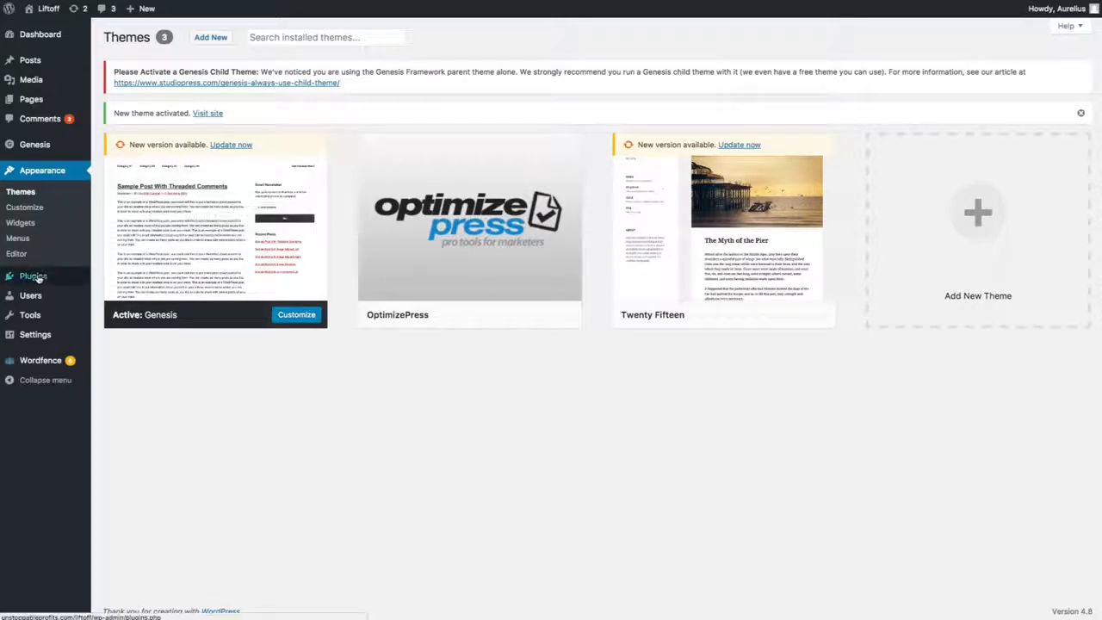
Step: Upload the plugin archive import-html-pages.2.6.zip from Downloads to the WordPress site, install it and activate it
{"action": "mouse_move", "coordinate": [35, 276]}
{"action": "left_click", "coordinate": [121, 295]}
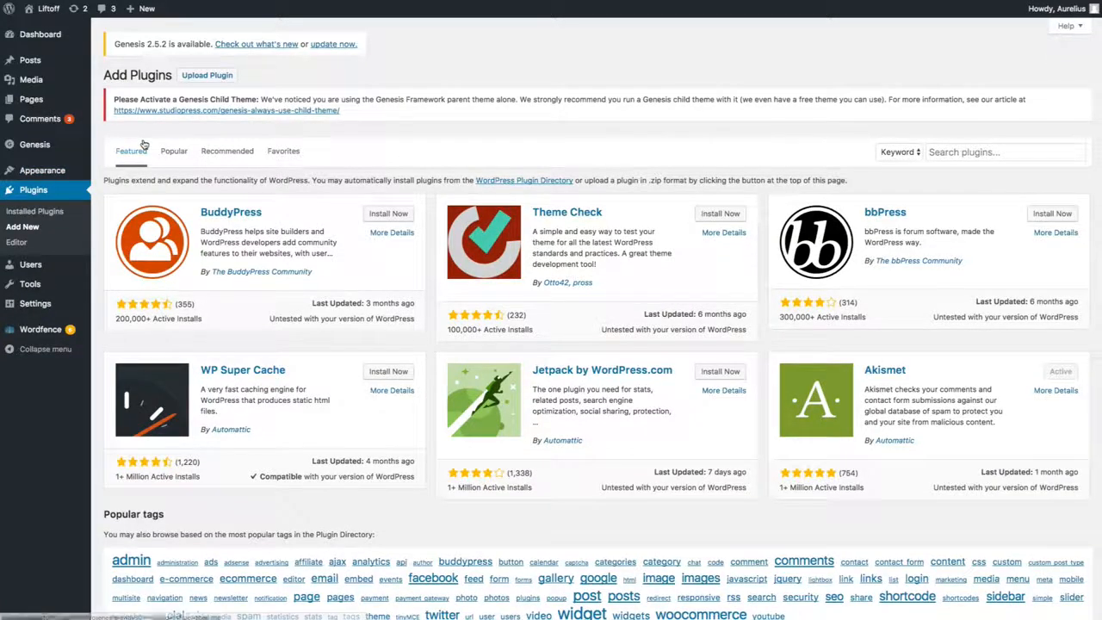
{"action": "left_click", "coordinate": [207, 75]}
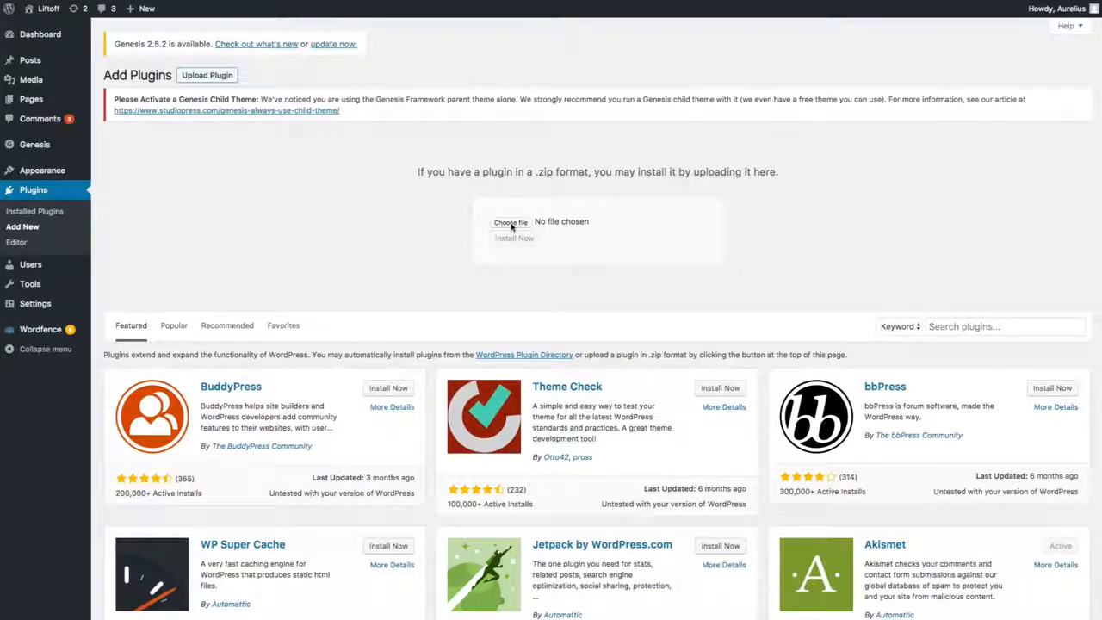
{"action": "left_click", "coordinate": [511, 223]}
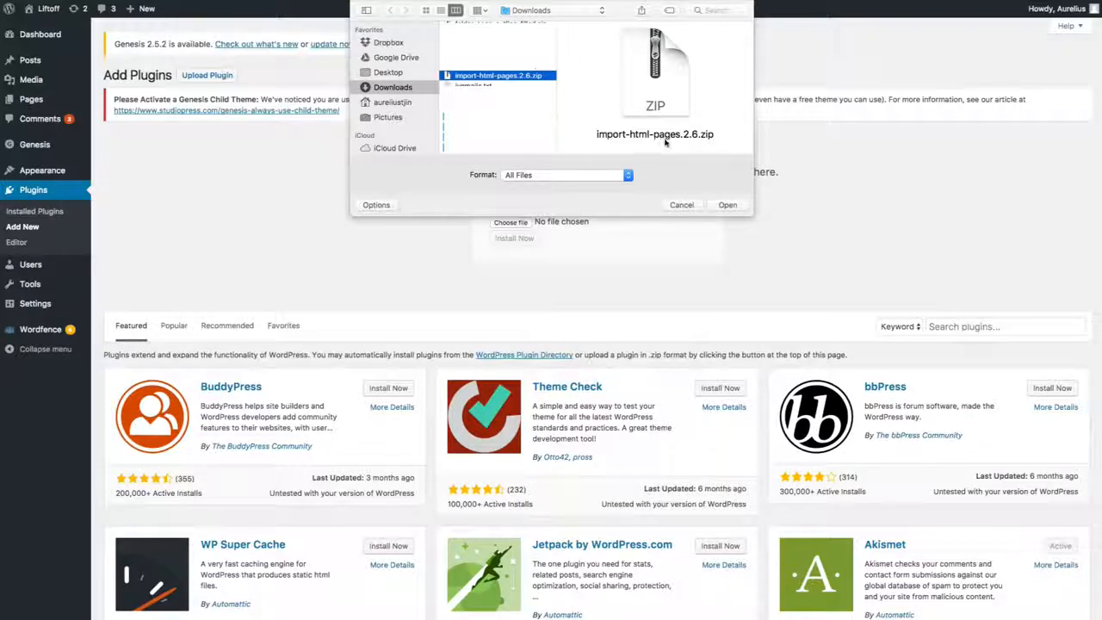
{"action": "left_click", "coordinate": [727, 205]}
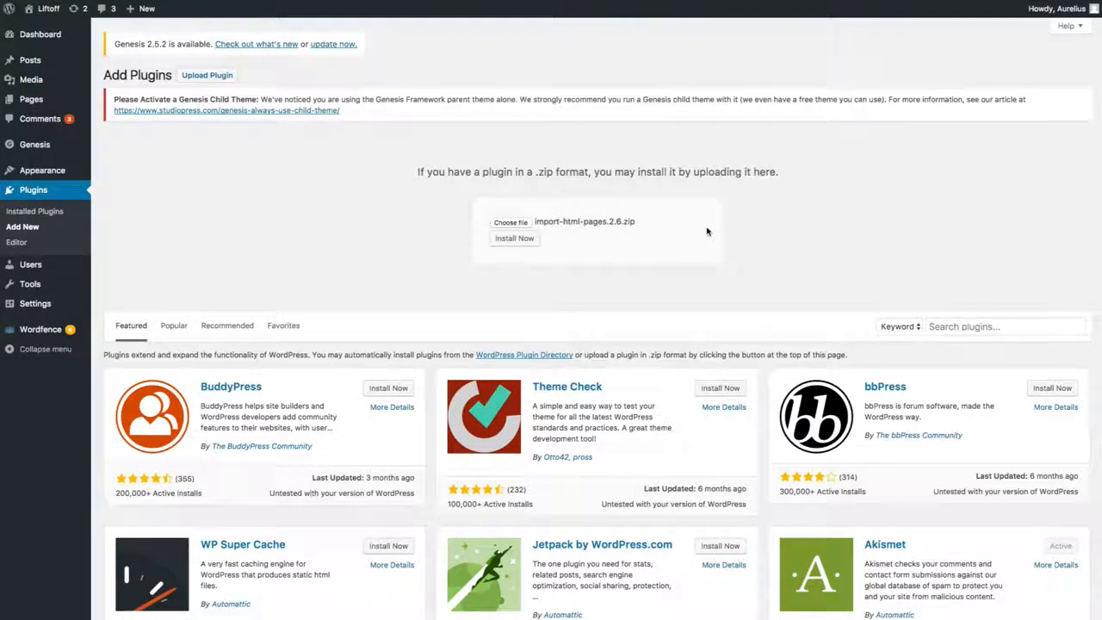
{"action": "left_click", "coordinate": [534, 240]}
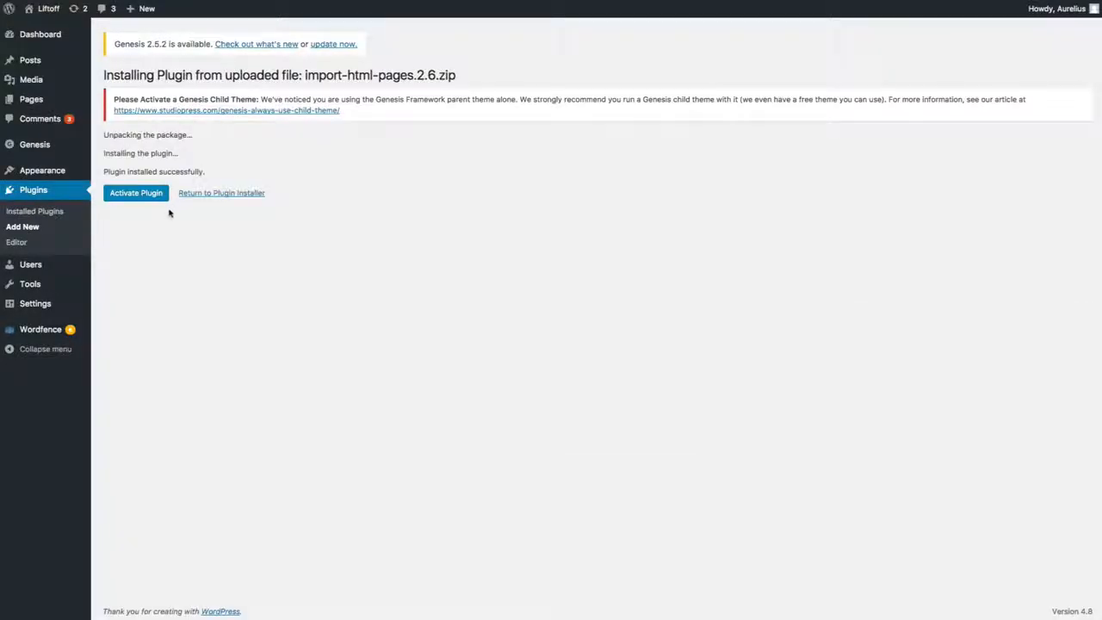
{"action": "left_click", "coordinate": [135, 199]}
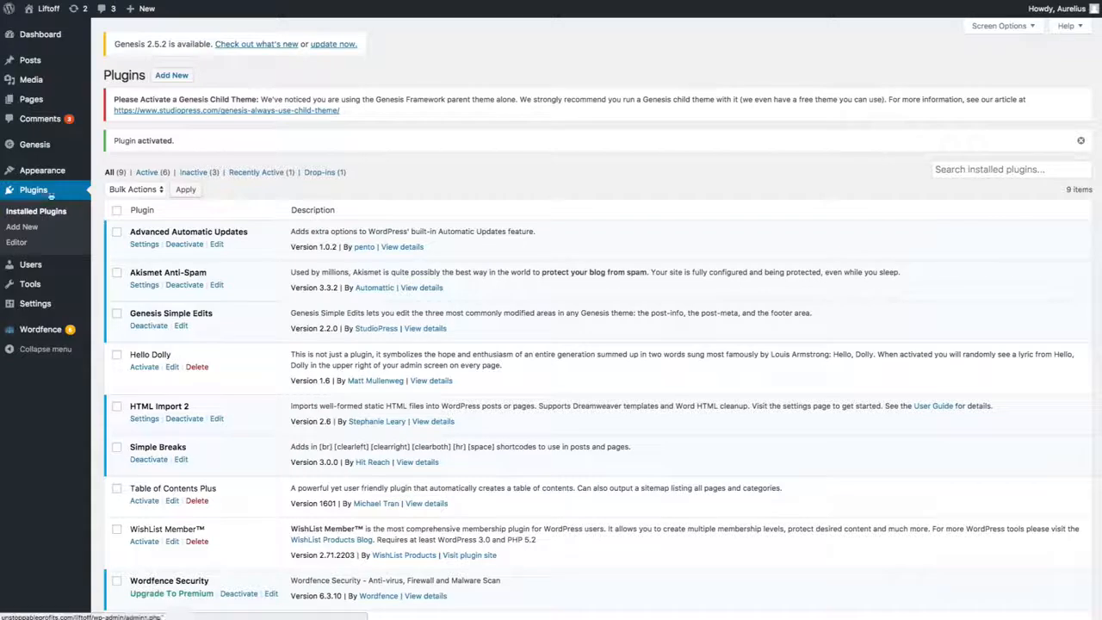
Step: Open the catalogue for adding new themes and browse through the featured and popular themes
{"action": "mouse_move", "coordinate": [43, 148]}
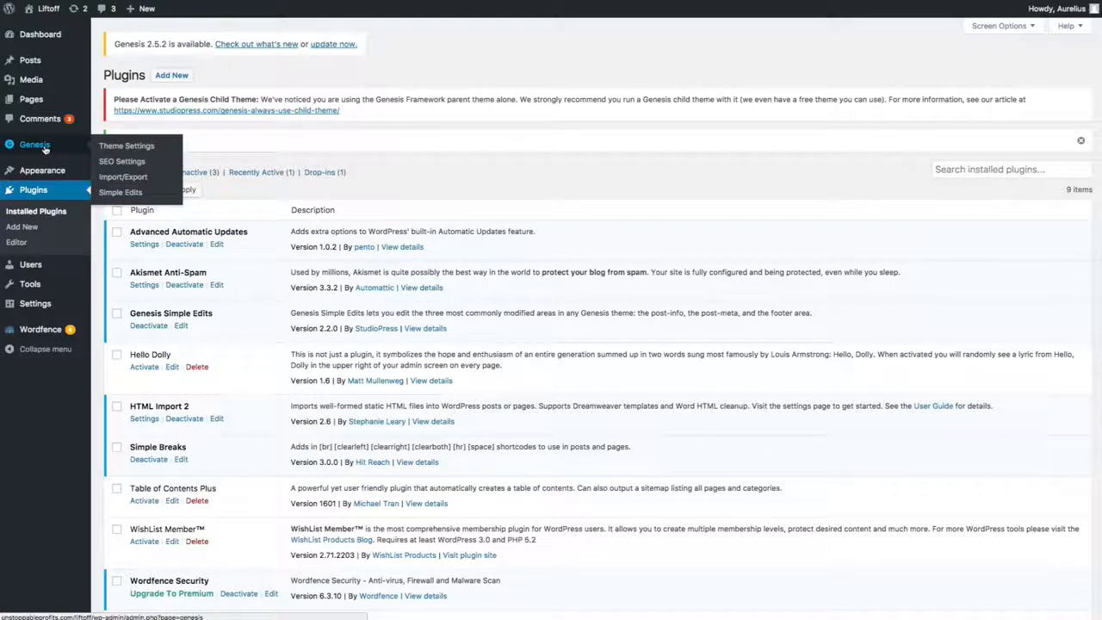
{"action": "mouse_move", "coordinate": [47, 176]}
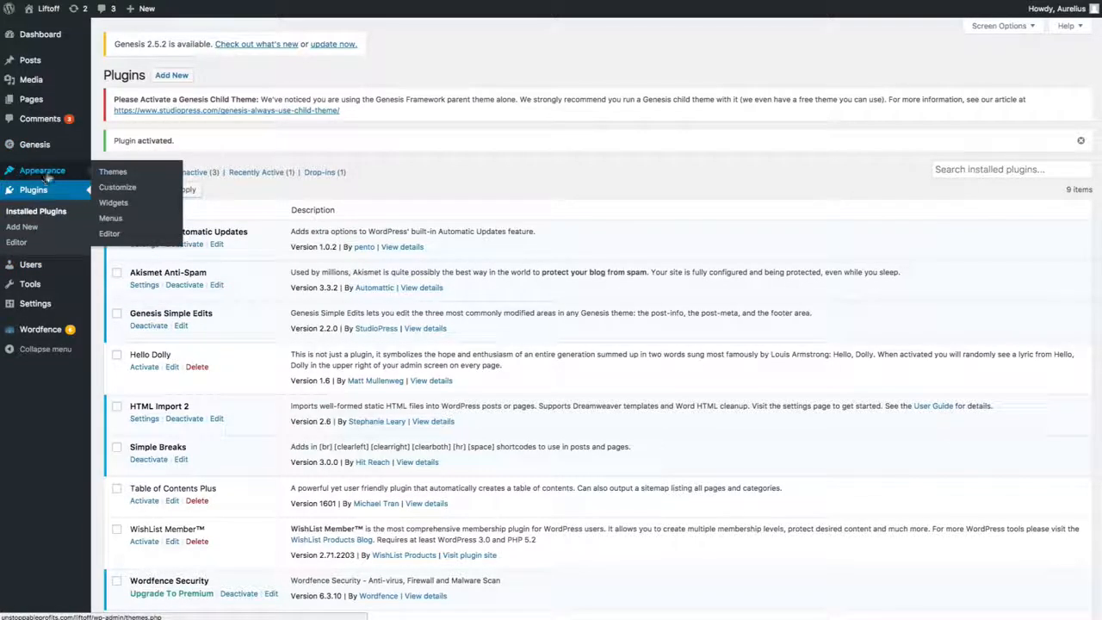
{"action": "left_click", "coordinate": [118, 173]}
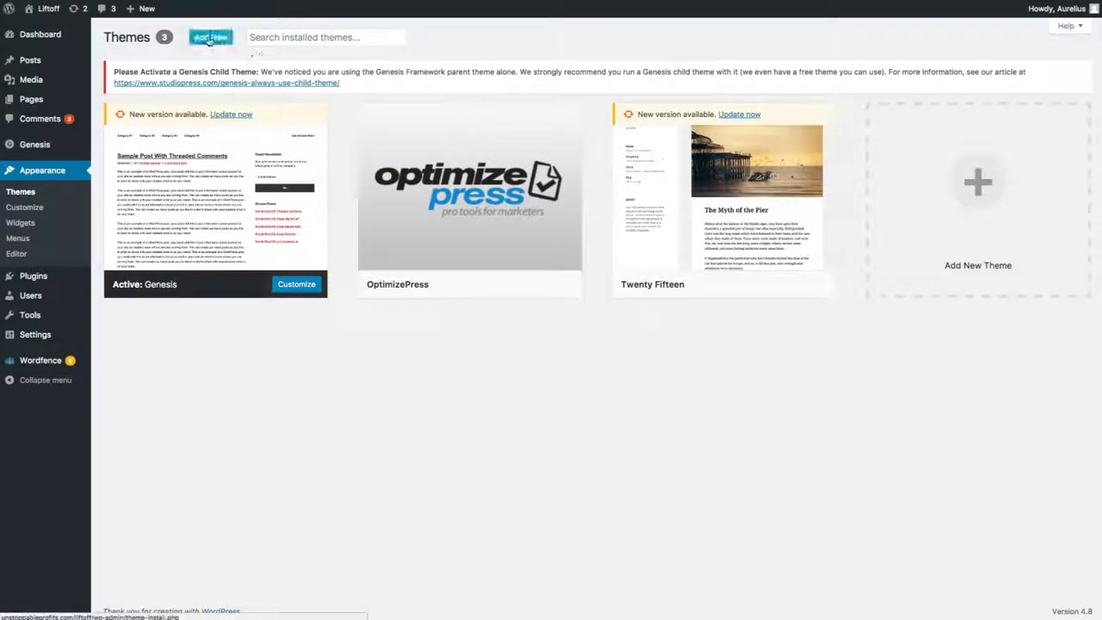
{"action": "left_click", "coordinate": [969, 200]}
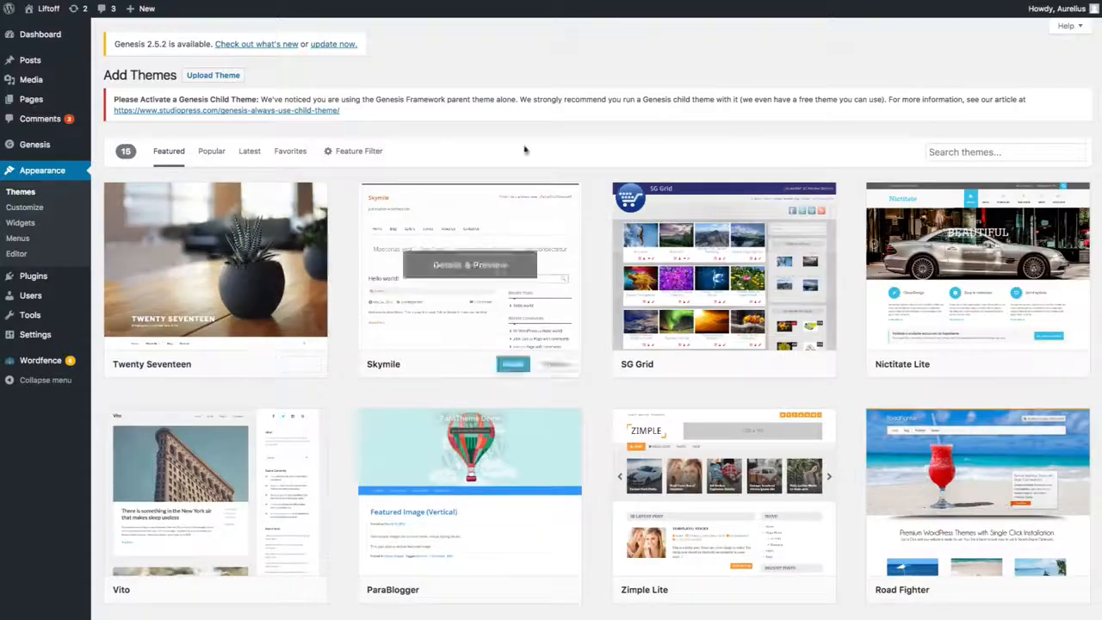
{"action": "scroll", "coordinate": [542, 267], "scroll_direction": "down", "scroll_amount": 6}
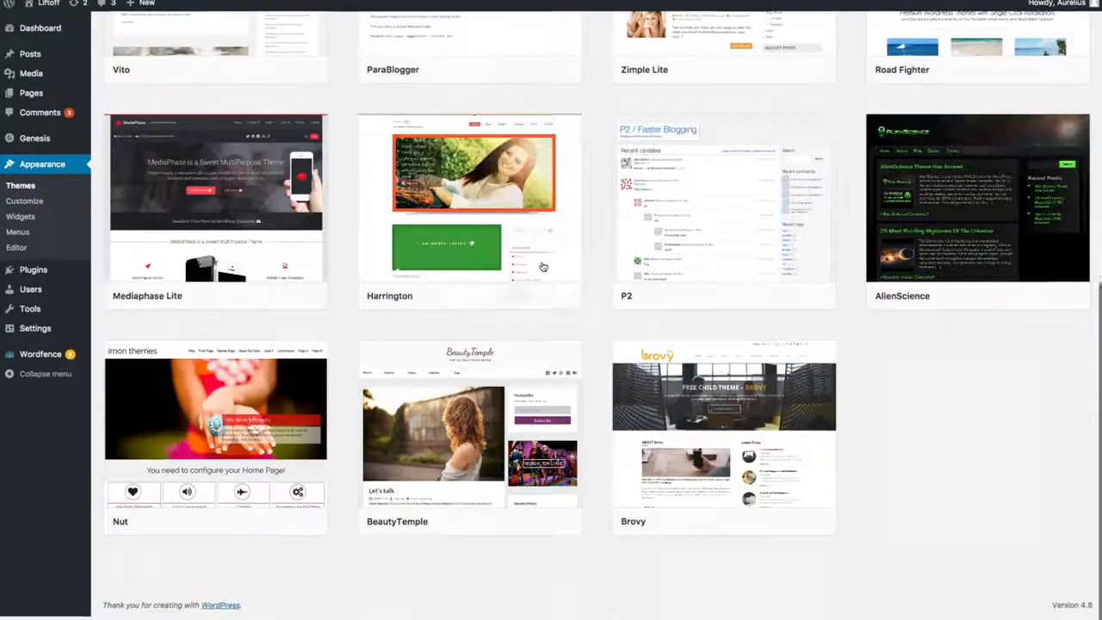
{"action": "scroll", "coordinate": [542, 265], "scroll_direction": "up", "scroll_amount": 6}
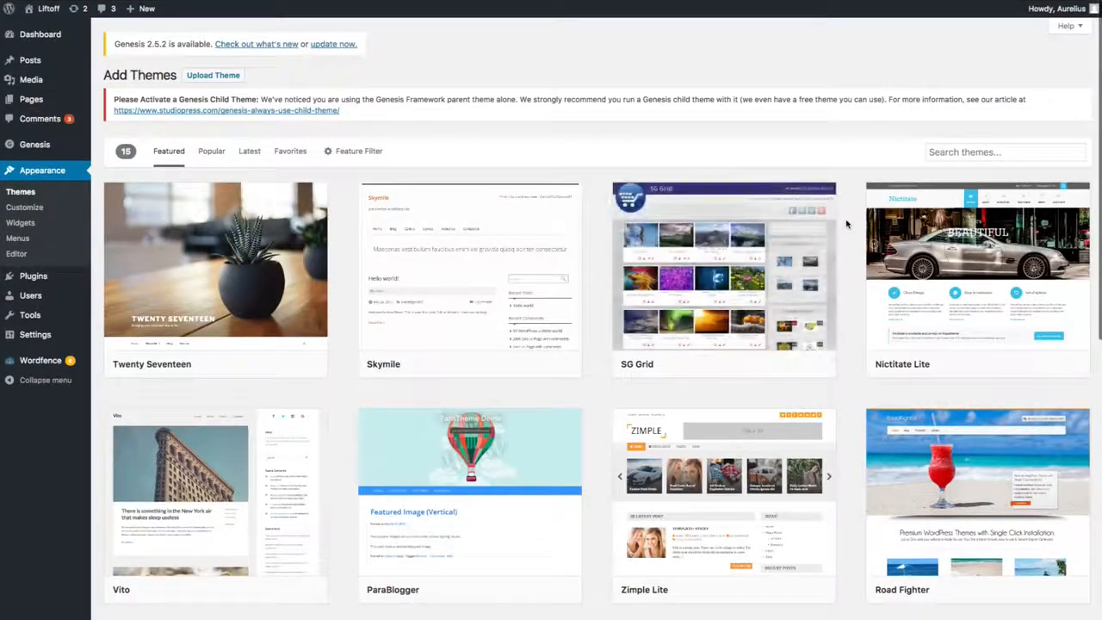
{"action": "left_click", "coordinate": [213, 153]}
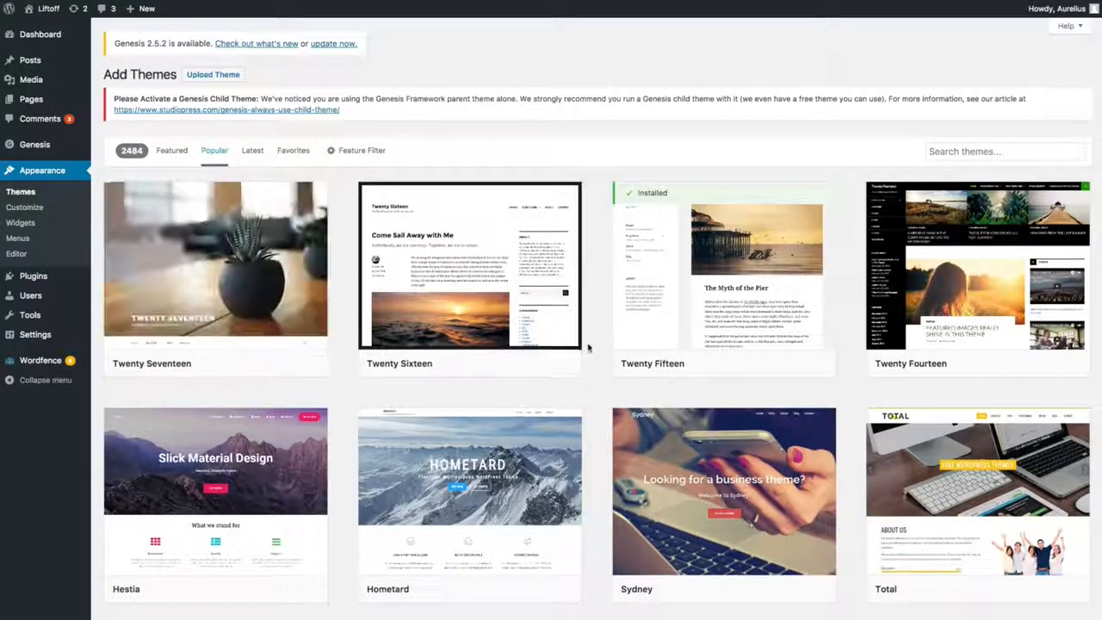
{"action": "scroll", "coordinate": [587, 347], "scroll_direction": "down", "scroll_amount": 3}
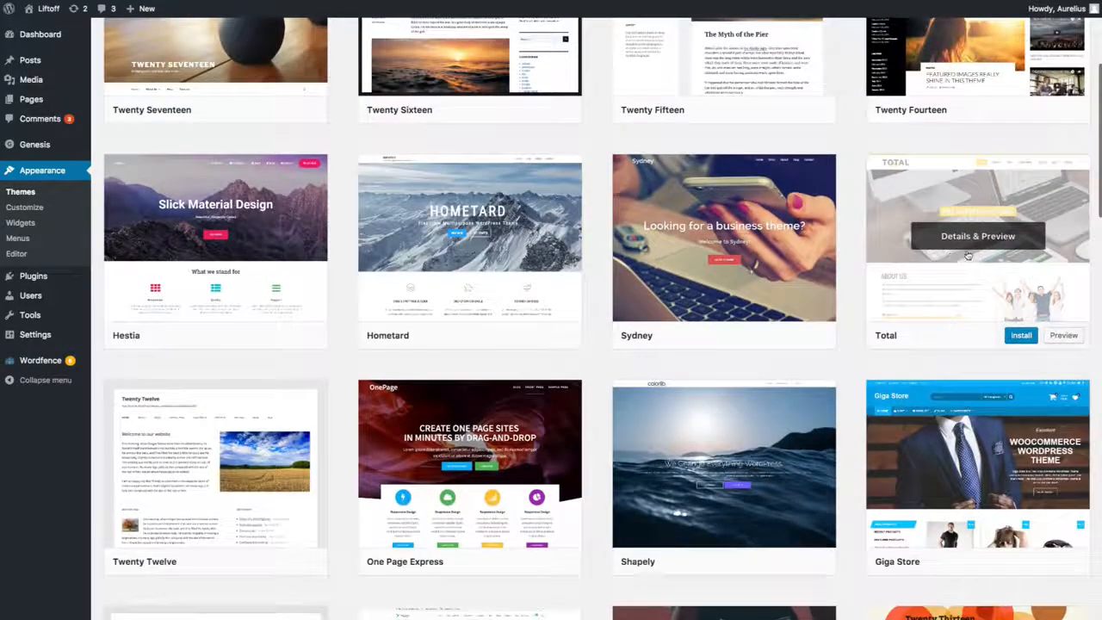
{"action": "scroll", "coordinate": [967, 256], "scroll_direction": "up", "scroll_amount": 4}
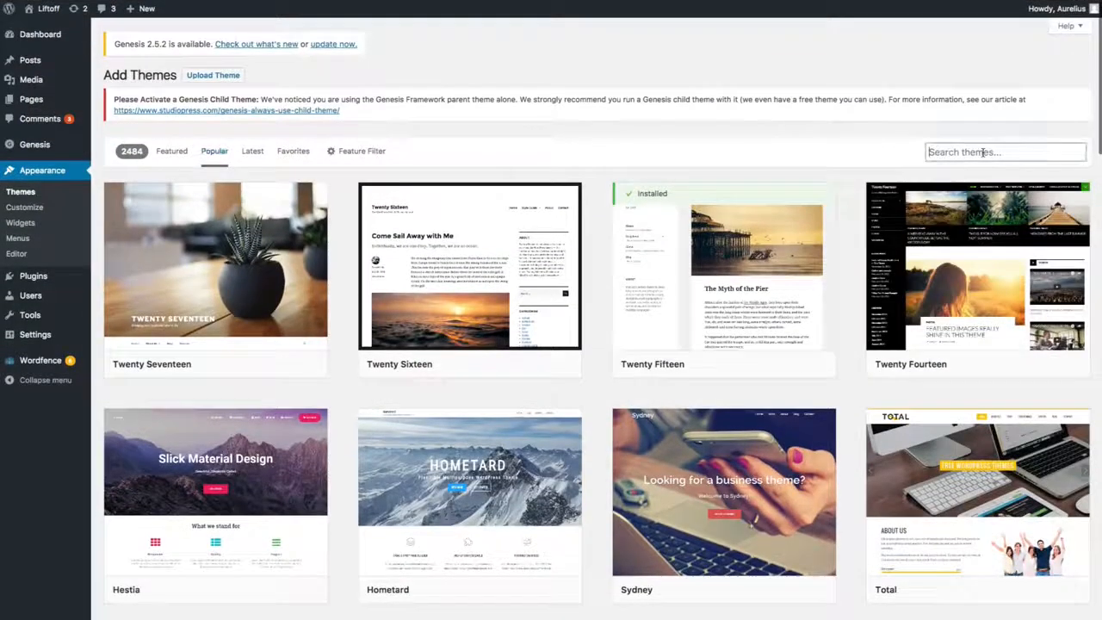
Step: Search the theme catalogue for "total", then install and activate the Total theme
{"action": "left_click", "coordinate": [982, 152]}
{"action": "type", "text": "total"}
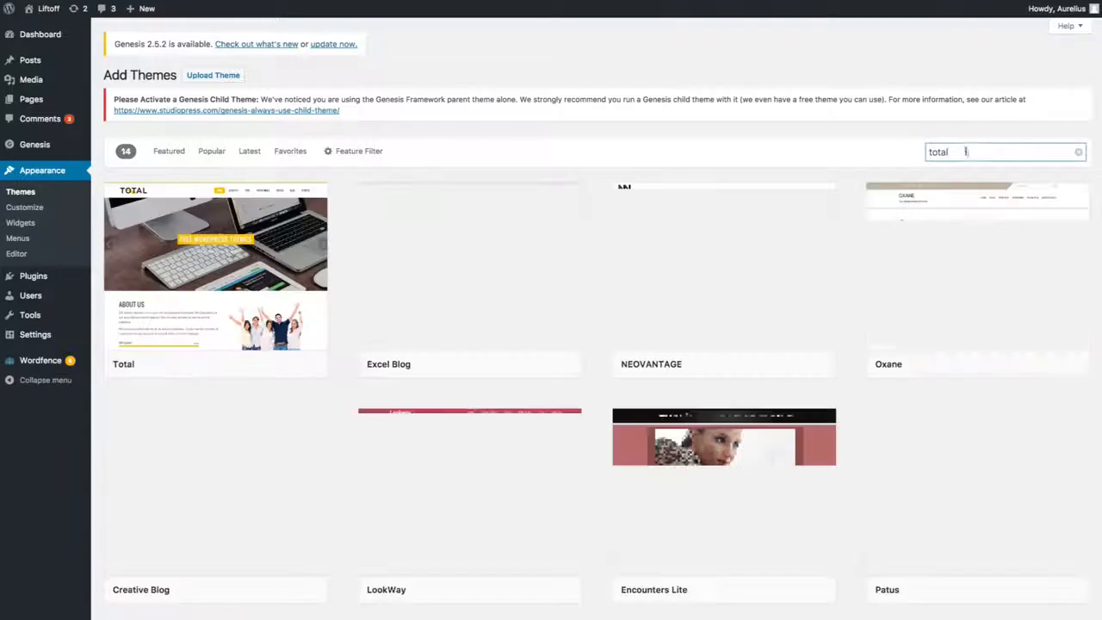
{"action": "mouse_move", "coordinate": [245, 264]}
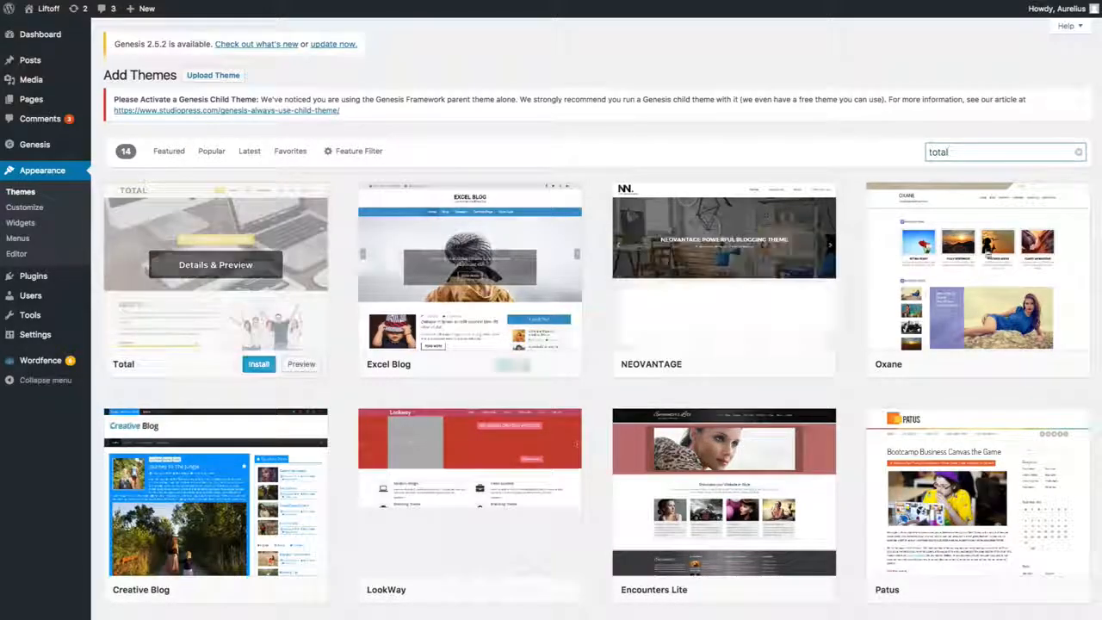
{"action": "left_click", "coordinate": [261, 366]}
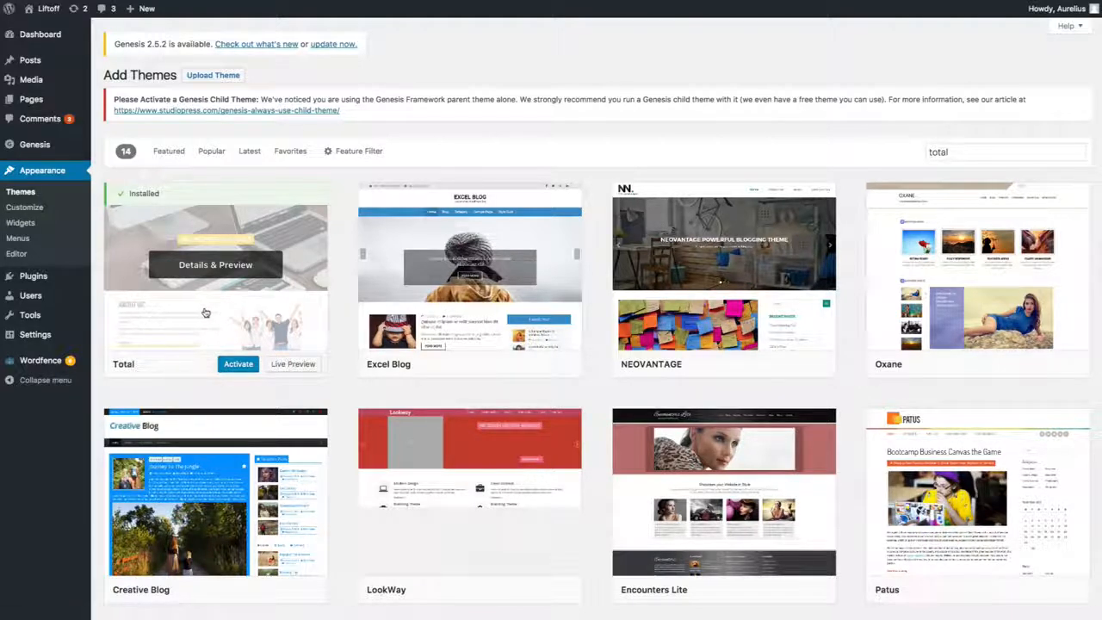
{"action": "left_click", "coordinate": [234, 365]}
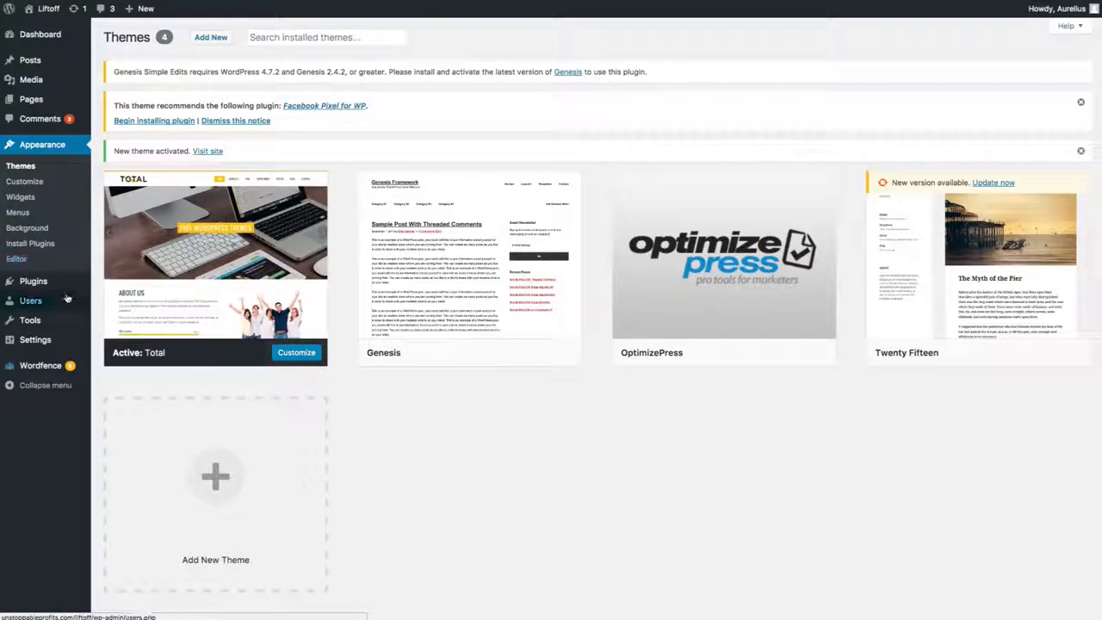
Step: Open the settings page of the HTML Import plugin
{"action": "mouse_move", "coordinate": [68, 297]}
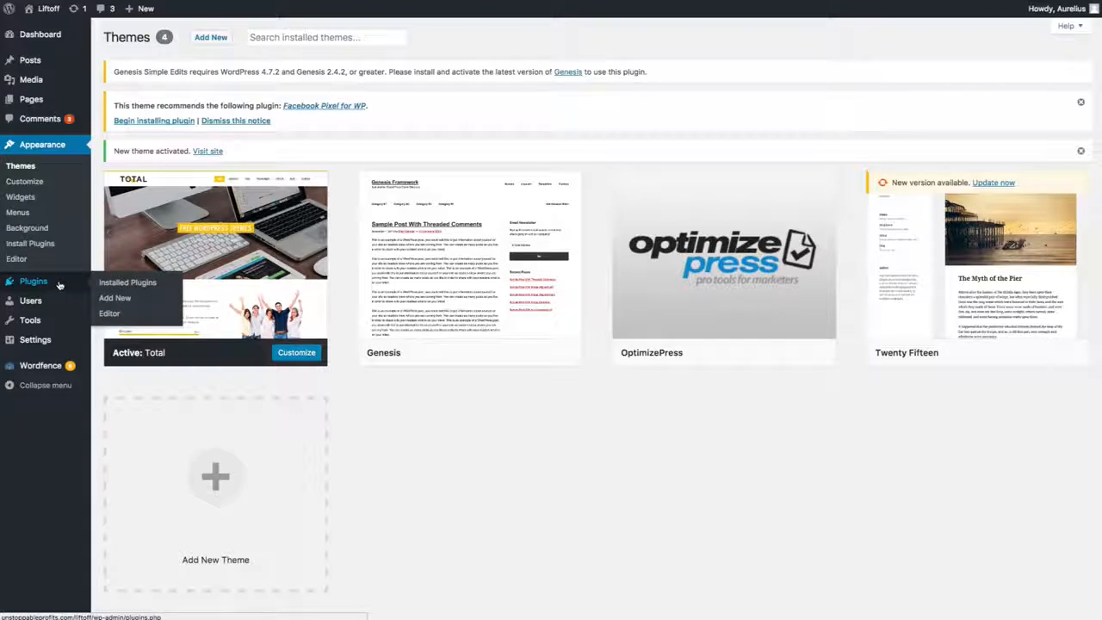
{"action": "mouse_move", "coordinate": [61, 340]}
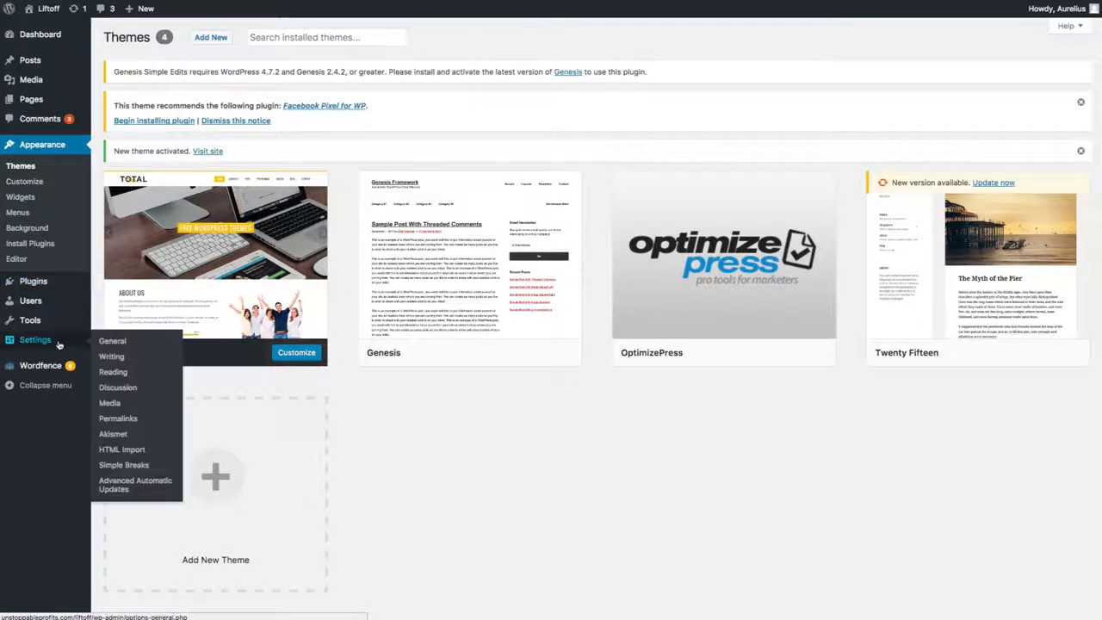
{"action": "left_click", "coordinate": [135, 453]}
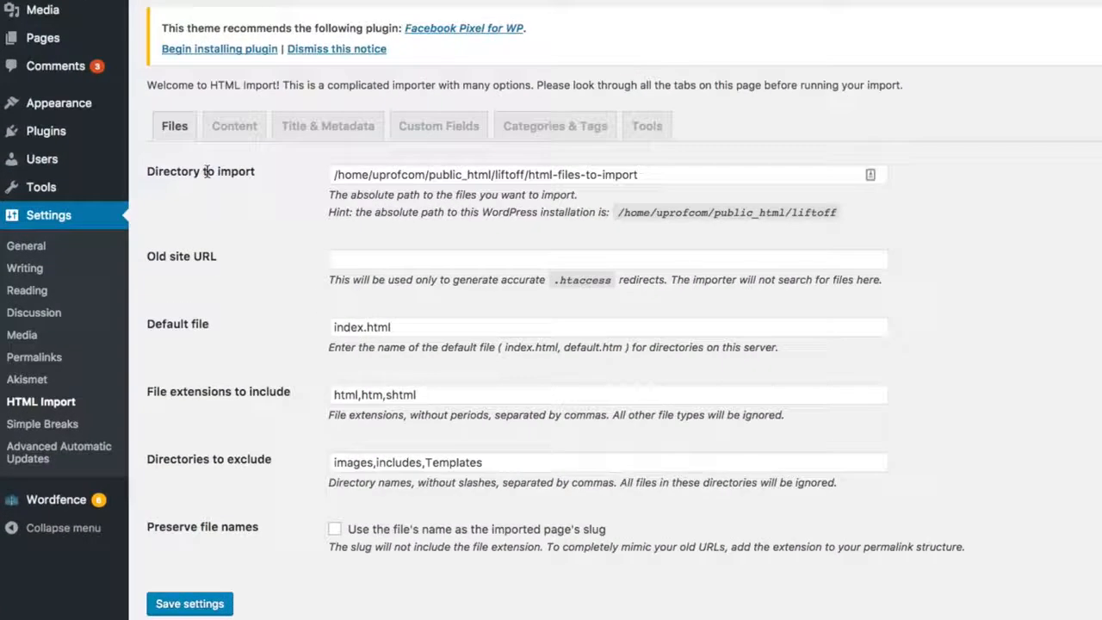
Step: Examine the directory-to-import path in the file settings, especially its home folder and html-files-to-import portions
{"action": "left_click_drag", "start_coordinate": [181, 171], "coordinate": [240, 171]}
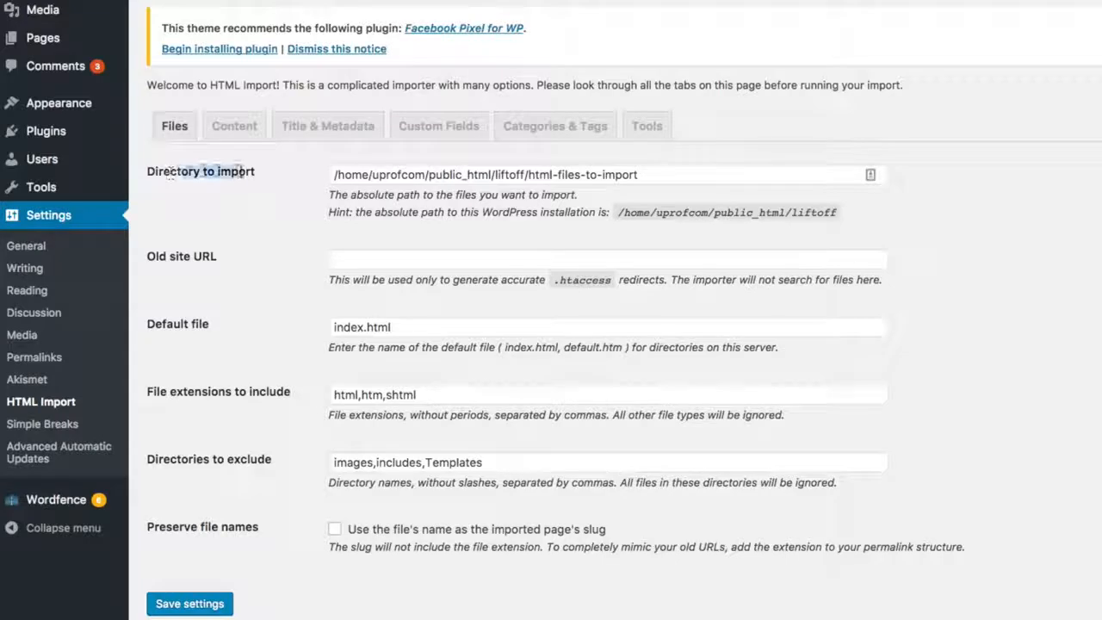
{"action": "left_click", "coordinate": [559, 175]}
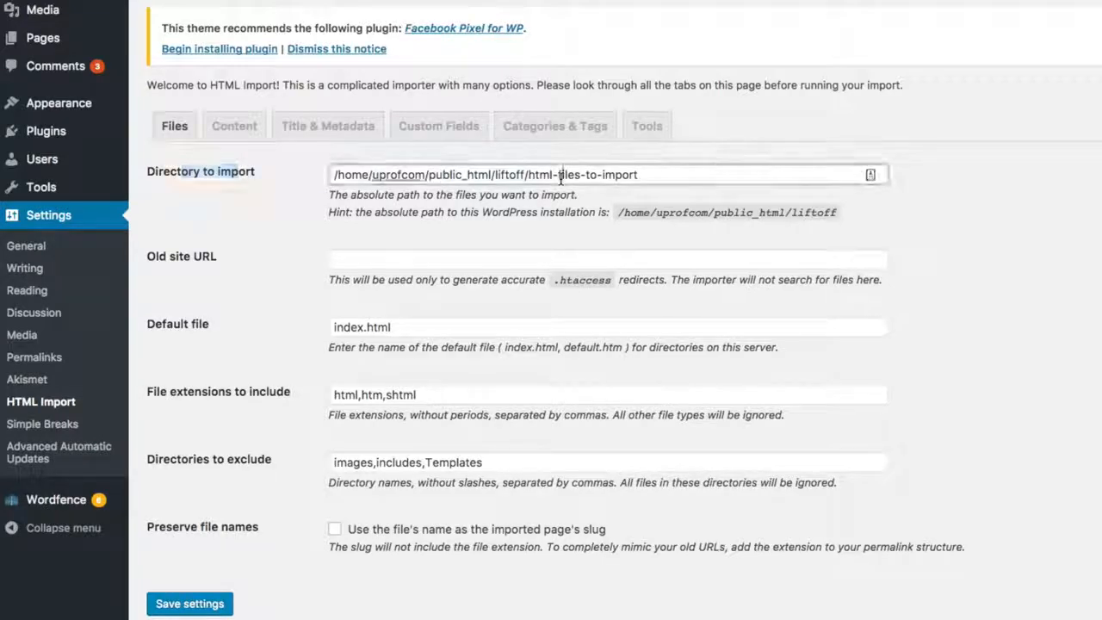
{"action": "left_click_drag", "start_coordinate": [528, 175], "coordinate": [683, 172]}
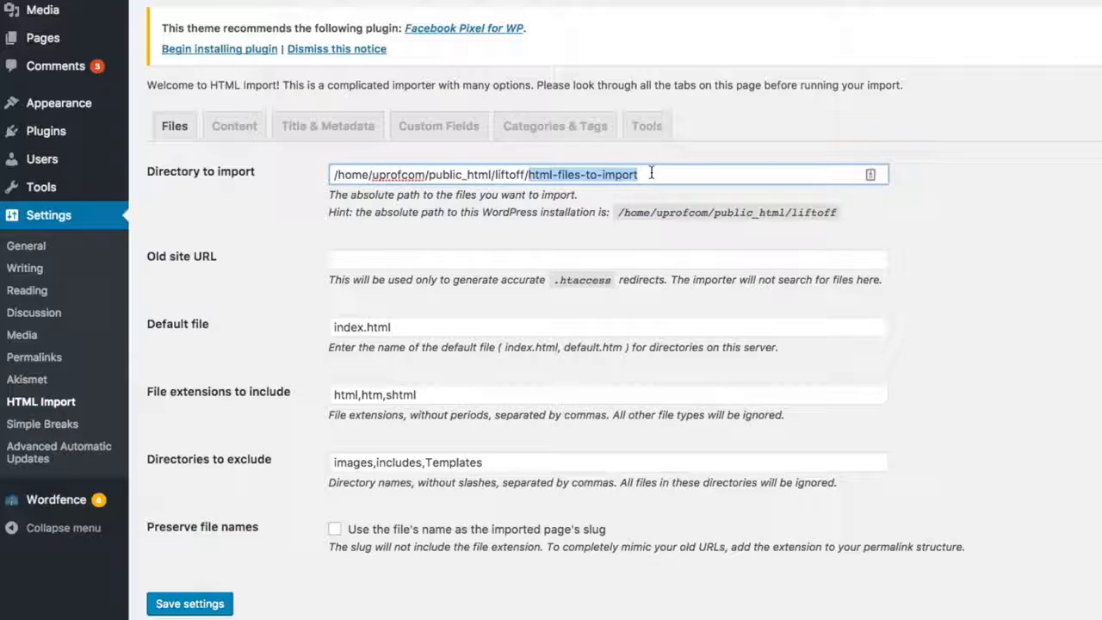
{"action": "left_click", "coordinate": [653, 174]}
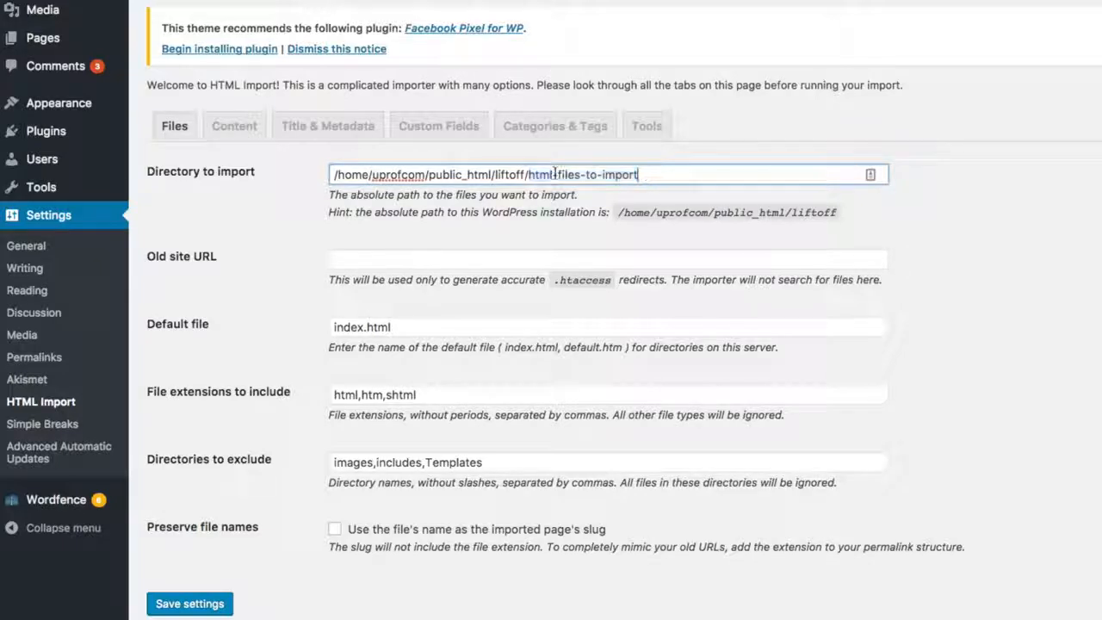
{"action": "left_click_drag", "start_coordinate": [528, 175], "coordinate": [706, 172]}
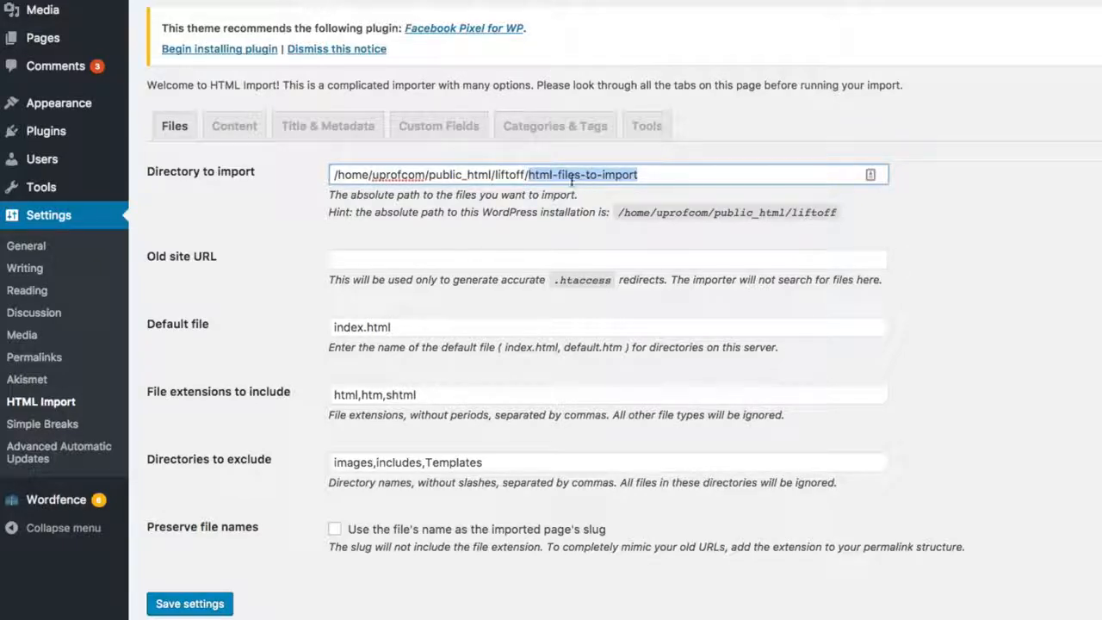
{"action": "left_click", "coordinate": [488, 176]}
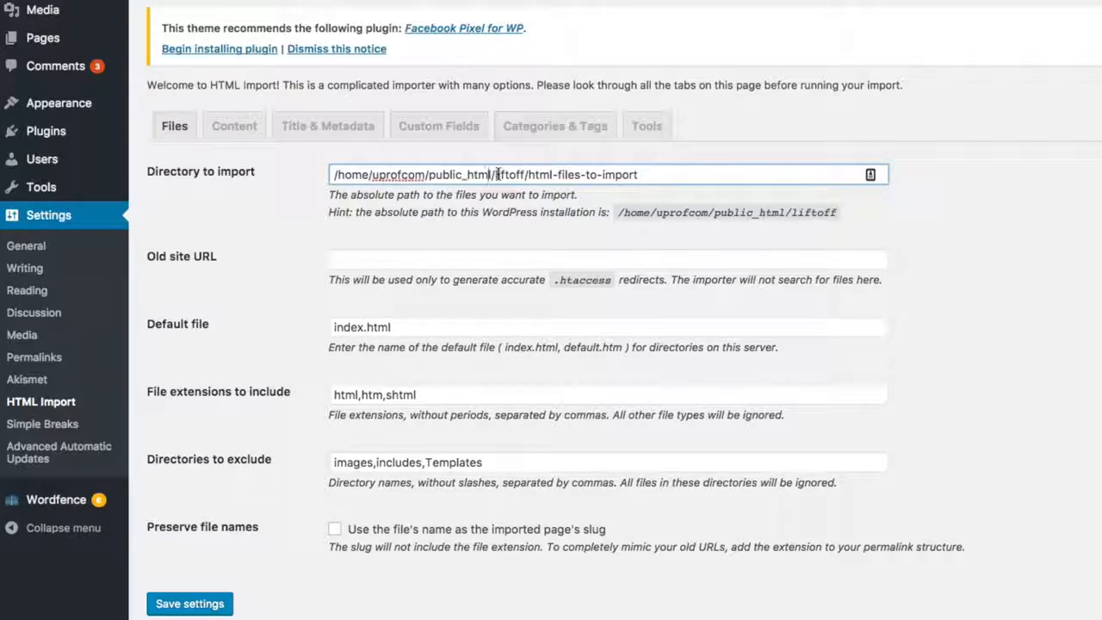
{"action": "left_click_drag", "start_coordinate": [333, 174], "coordinate": [394, 174]}
{"action": "left_click", "coordinate": [549, 174]}
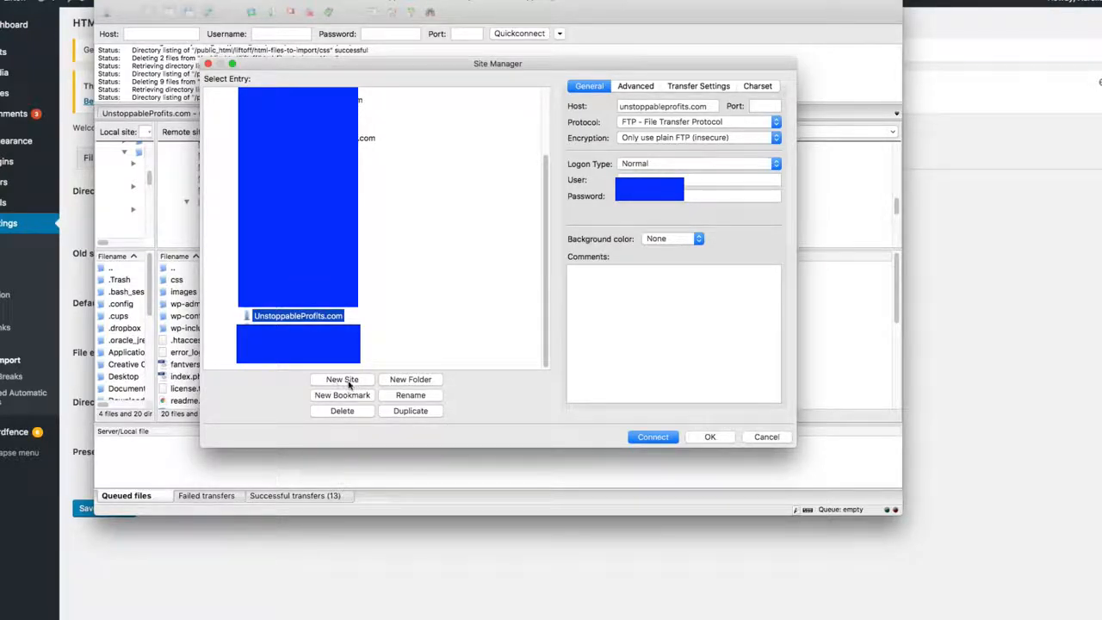
Step: Check the host of the saved UnstoppableProfits.com entry in the FTP client's Site Manager and connect to that site
{"action": "left_click", "coordinate": [681, 106]}
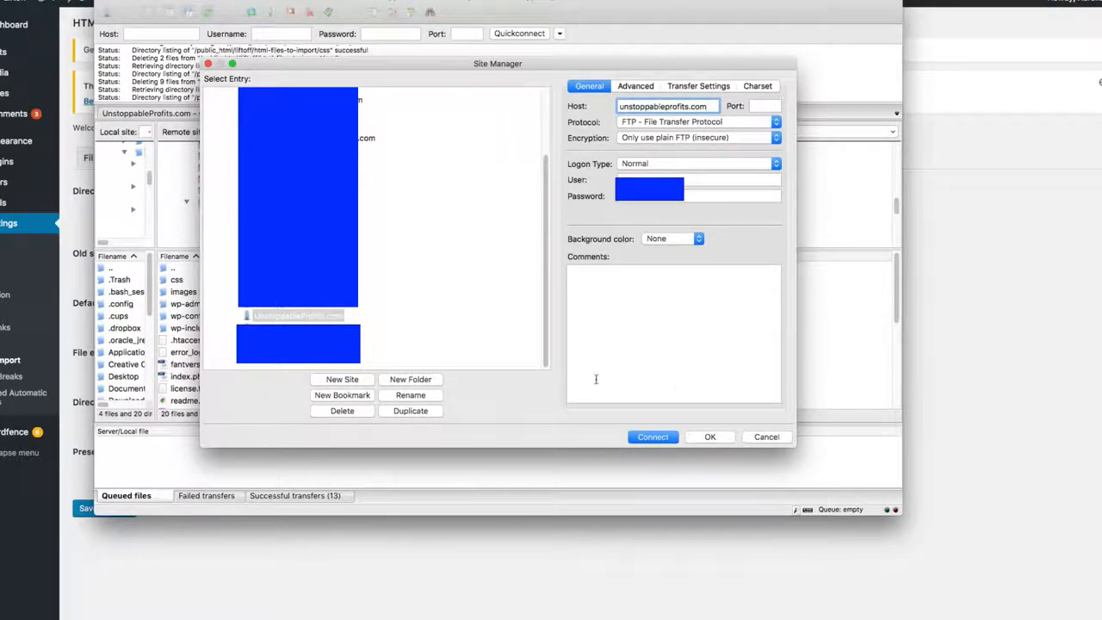
{"action": "left_click", "coordinate": [654, 437]}
{"action": "left_click", "coordinate": [586, 290]}
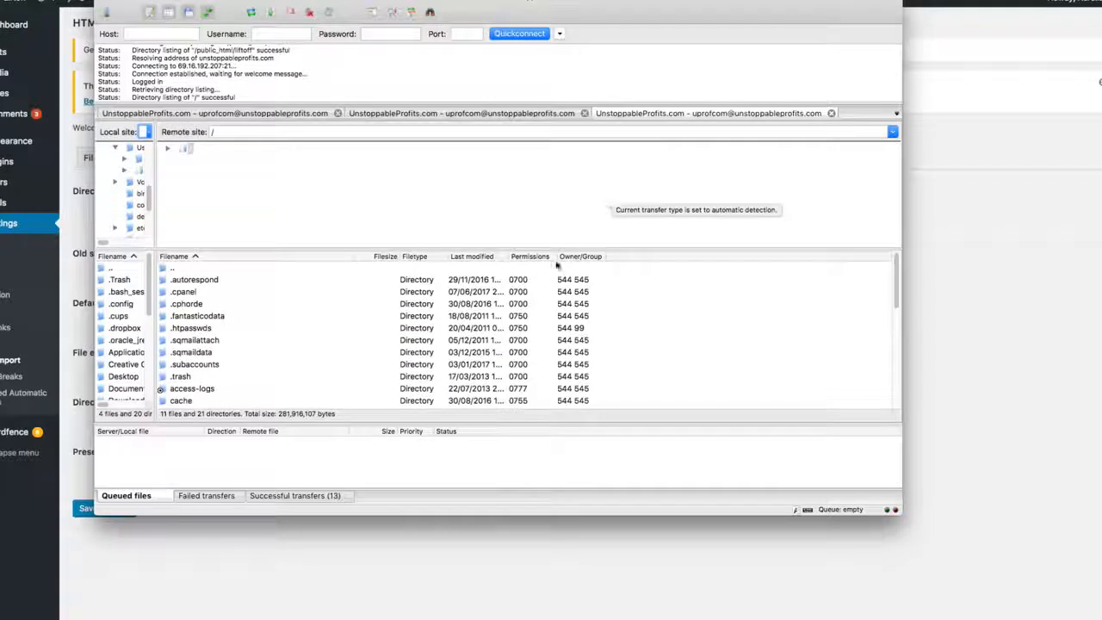
Step: Find the public_html directory in the remote site's root listing and open it
{"action": "scroll", "coordinate": [258, 368], "scroll_direction": "down", "scroll_amount": 5}
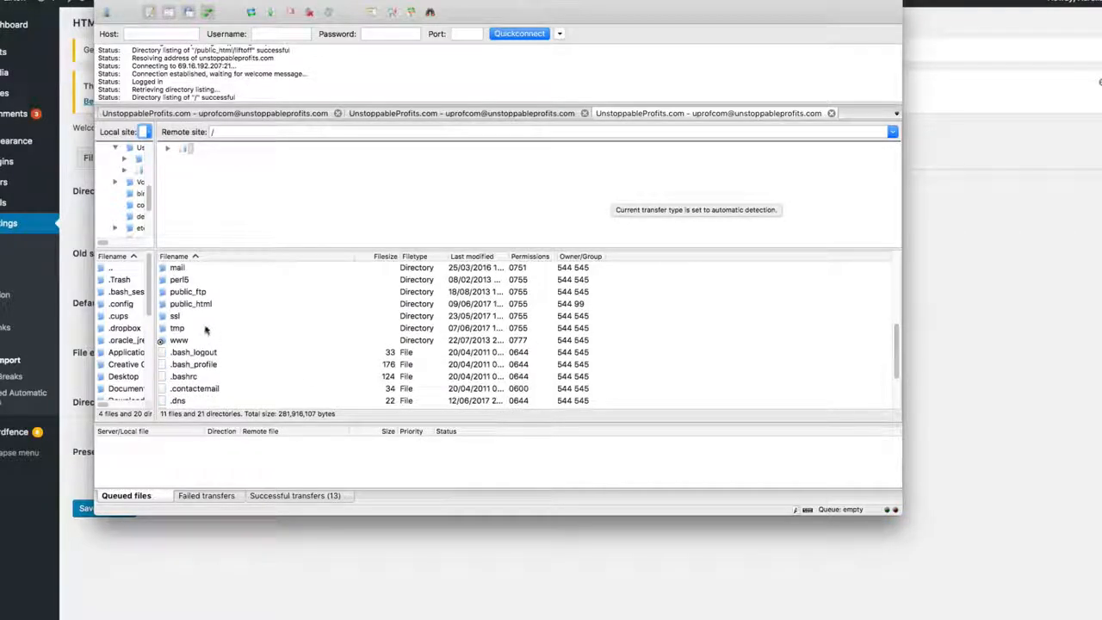
{"action": "double_click", "coordinate": [199, 304]}
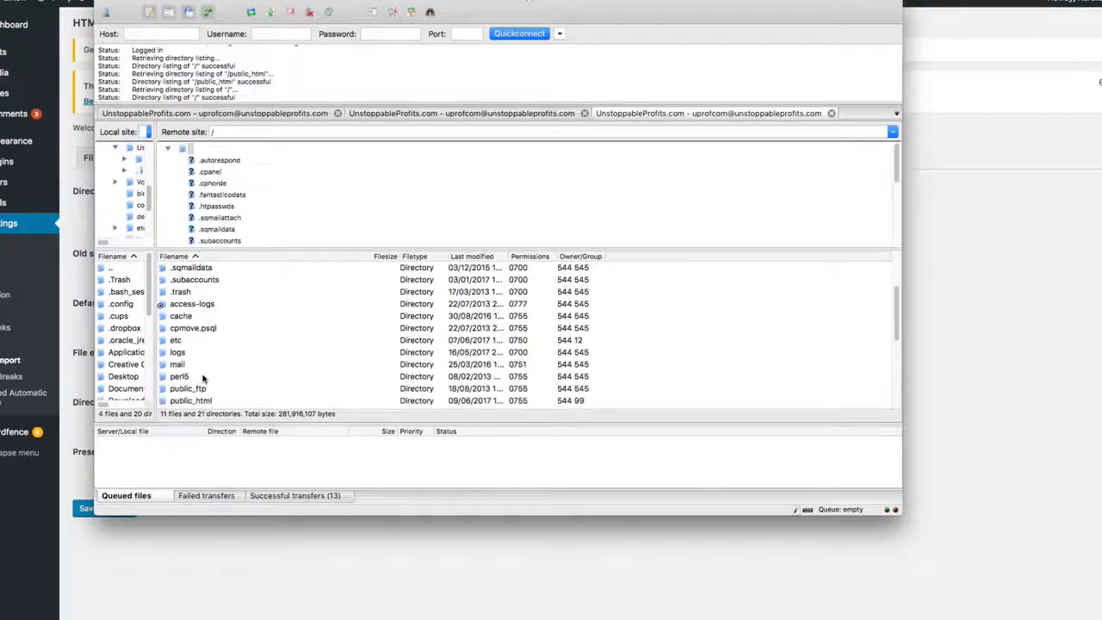
{"action": "scroll", "coordinate": [203, 377], "scroll_direction": "down", "scroll_amount": 3}
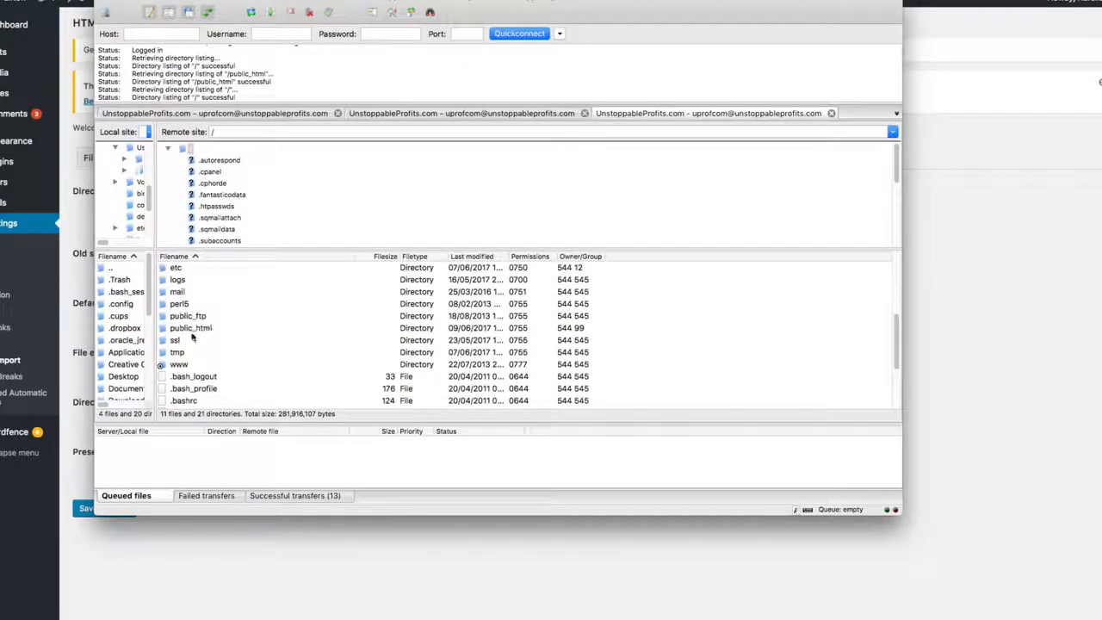
{"action": "double_click", "coordinate": [198, 328]}
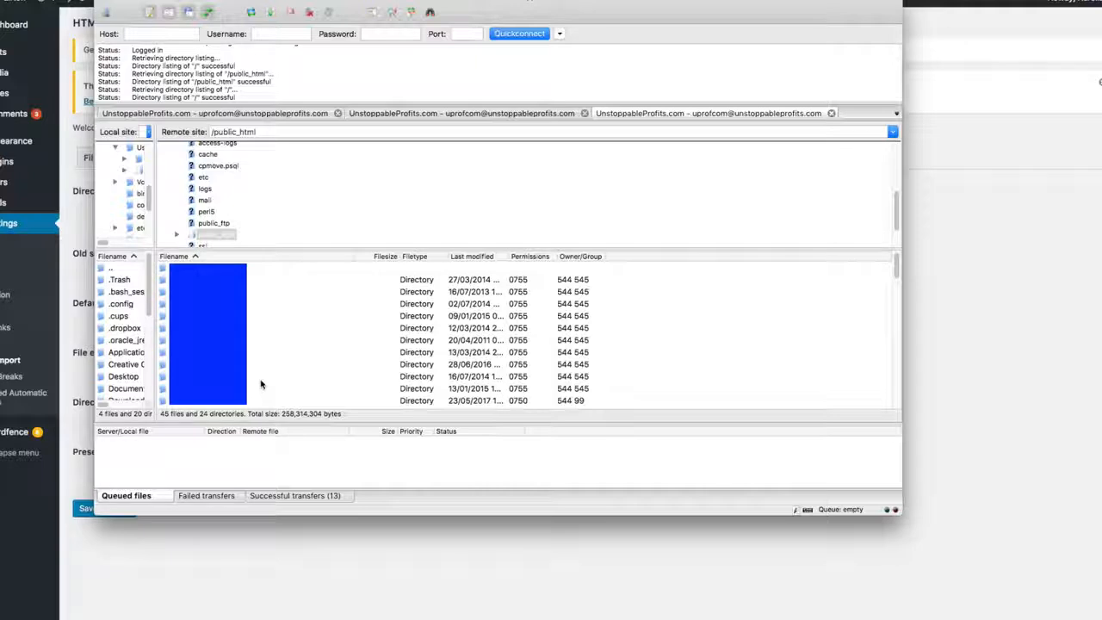
Step: Find the liftoff directory inside public_html on the remote site and open it
{"action": "scroll", "coordinate": [259, 385], "scroll_direction": "down", "scroll_amount": 5}
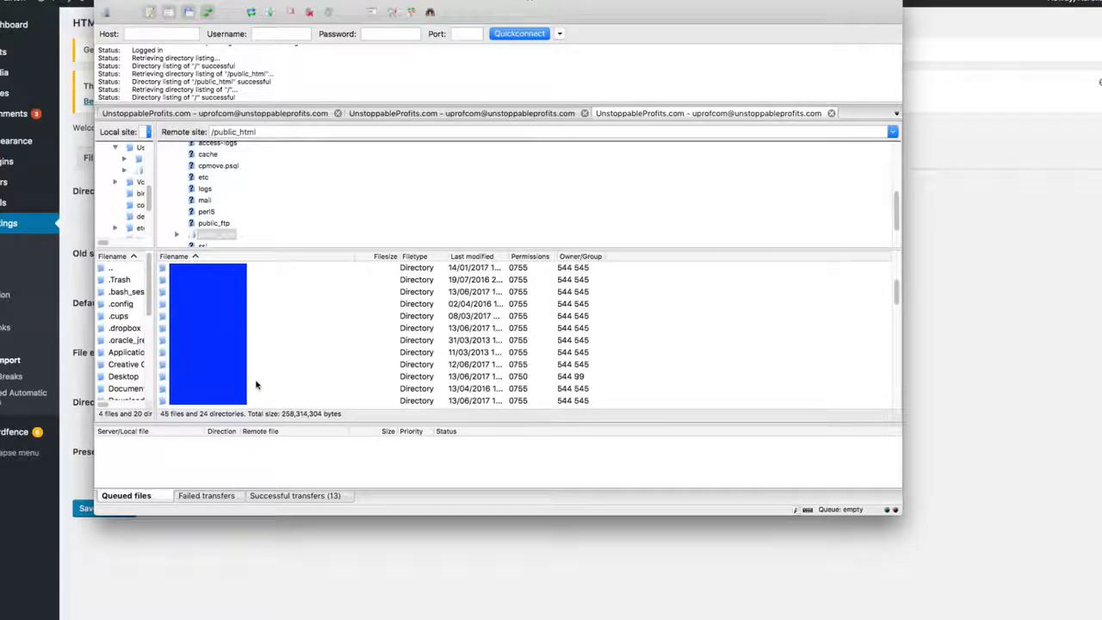
{"action": "scroll", "coordinate": [256, 385], "scroll_direction": "down", "scroll_amount": 5}
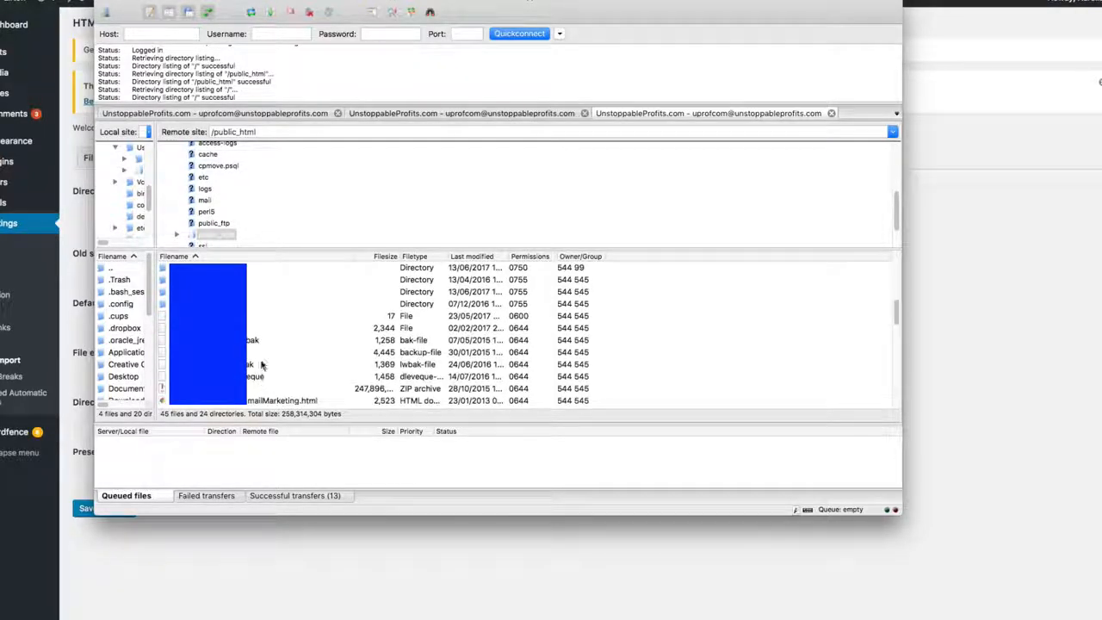
{"action": "scroll", "coordinate": [262, 361], "scroll_direction": "up", "scroll_amount": 5}
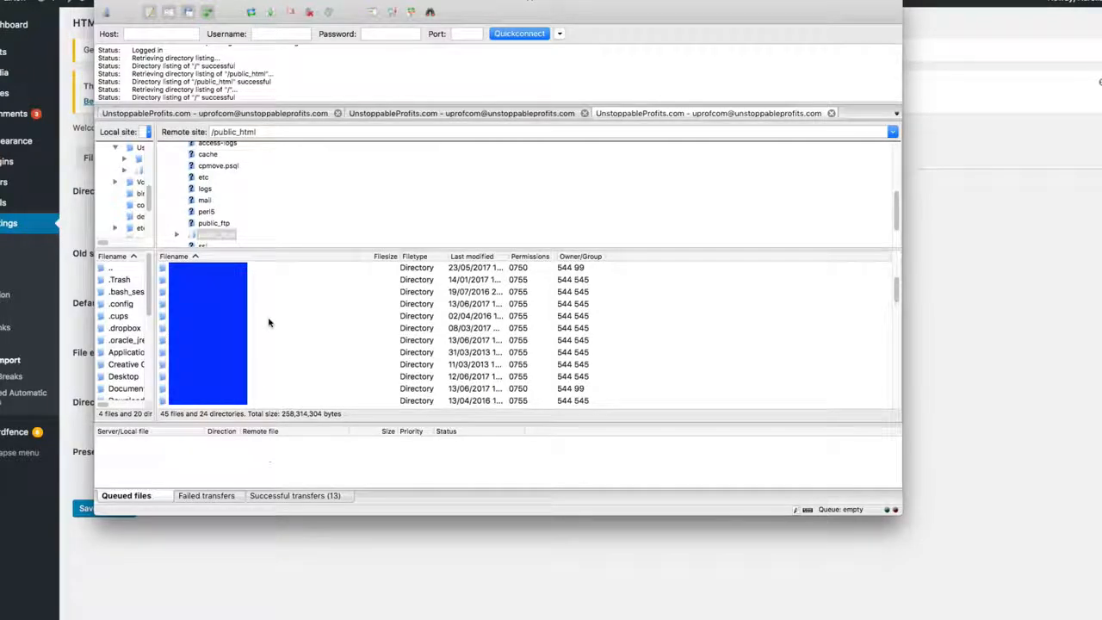
{"action": "left_click", "coordinate": [181, 304]}
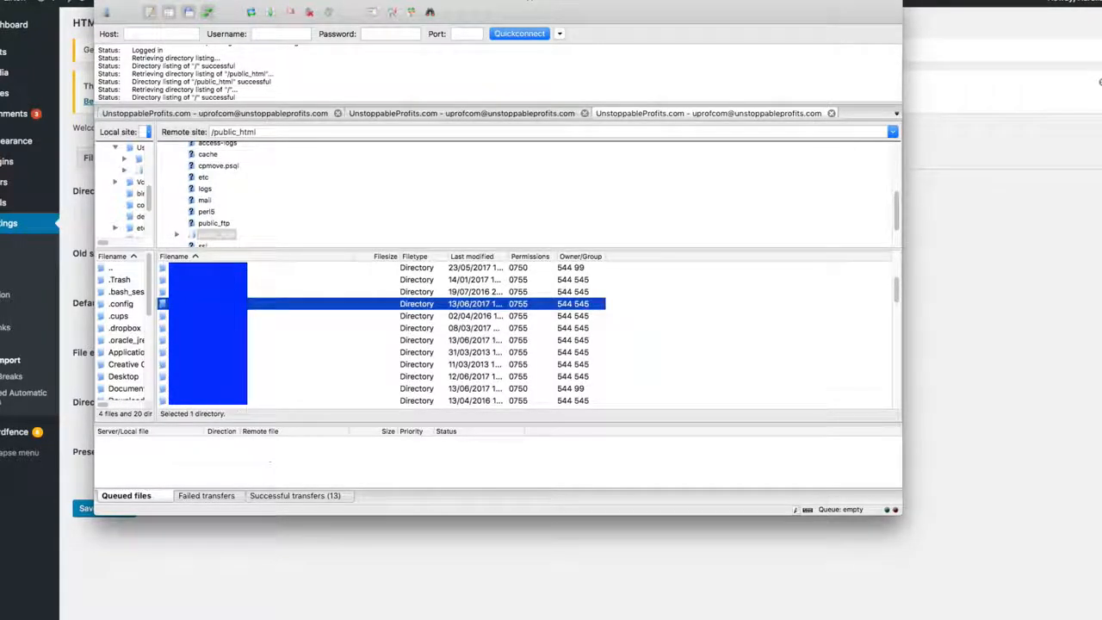
{"action": "double_click", "coordinate": [181, 304]}
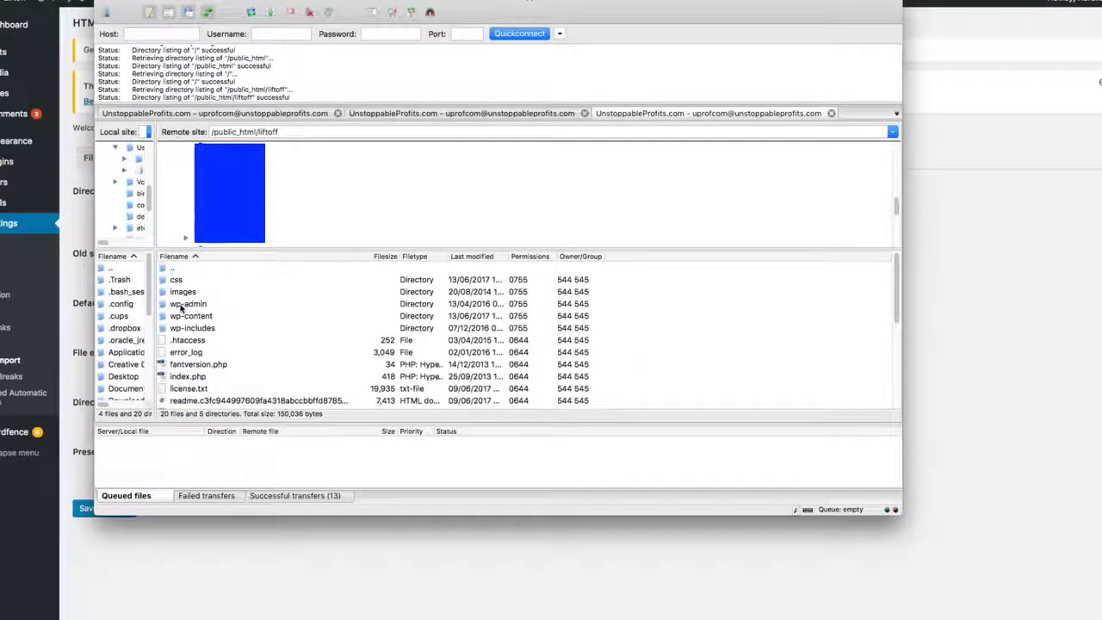
Step: Create a directory named html-files-to-import inside liftoff, copying its name from the directory-to-import path in the HTML Import settings
{"action": "right_click", "coordinate": [250, 368]}
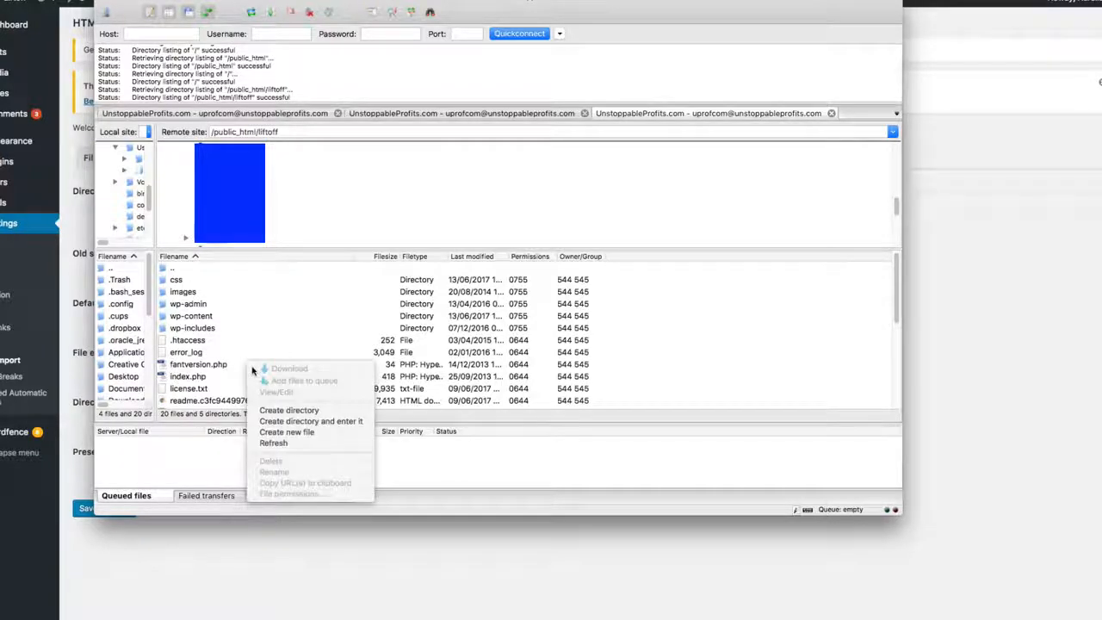
{"action": "left_click", "coordinate": [297, 412]}
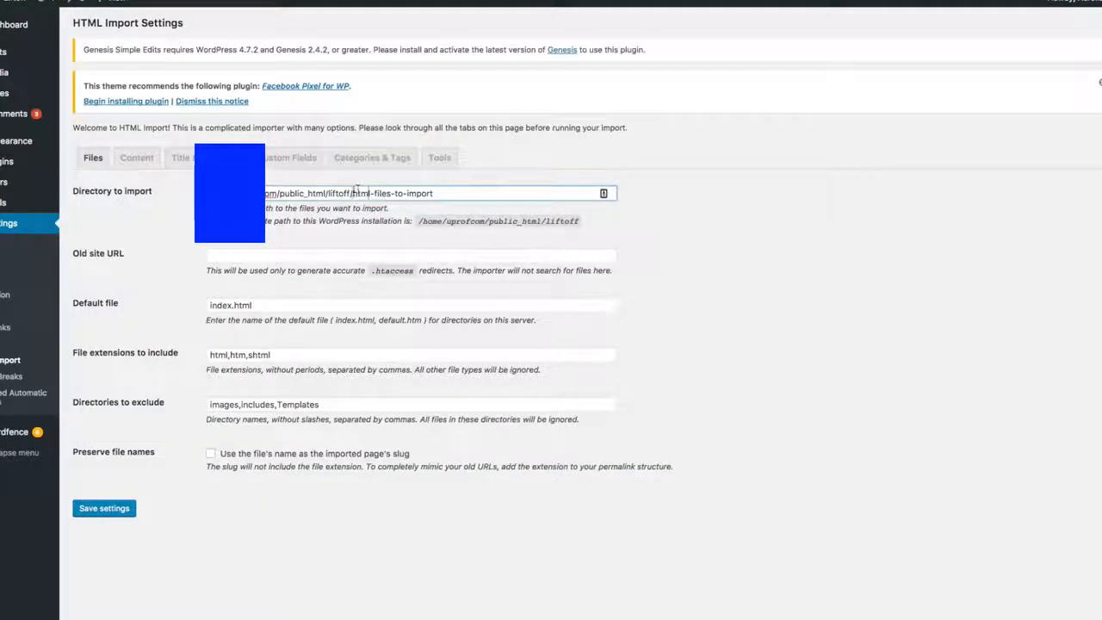
{"action": "left_click_drag", "start_coordinate": [353, 194], "coordinate": [465, 195]}
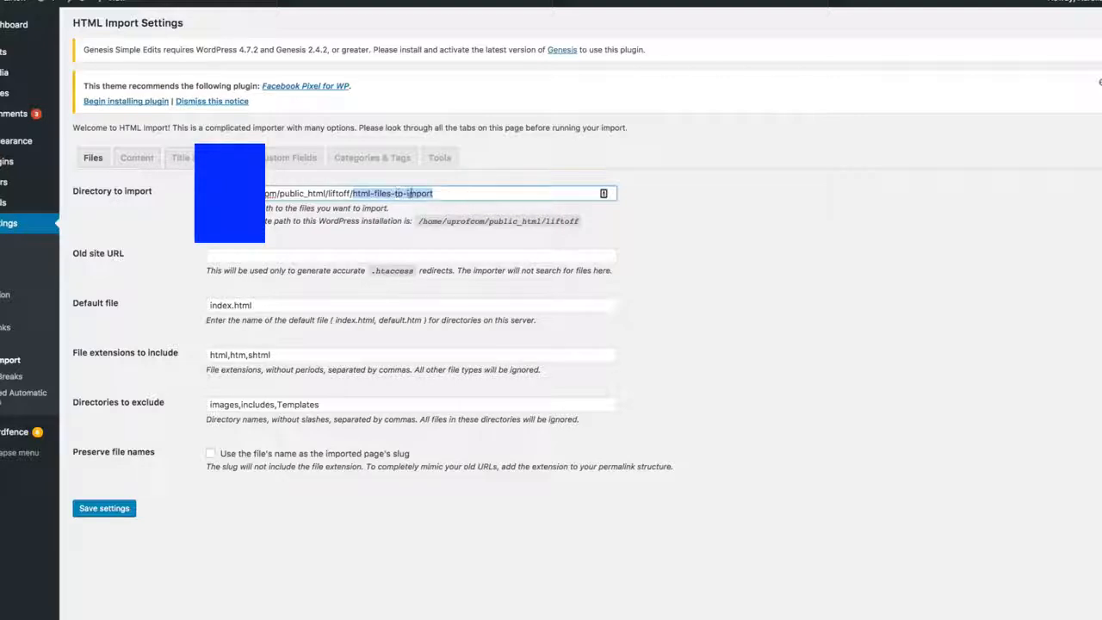
{"action": "right_click", "coordinate": [420, 194]}
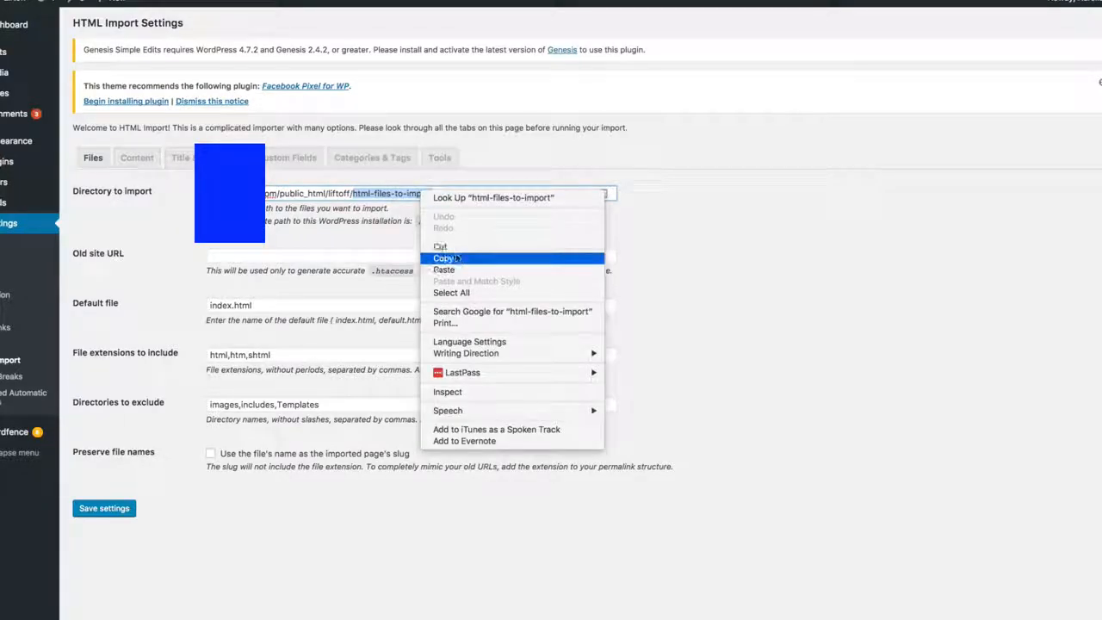
{"action": "left_click", "coordinate": [457, 258]}
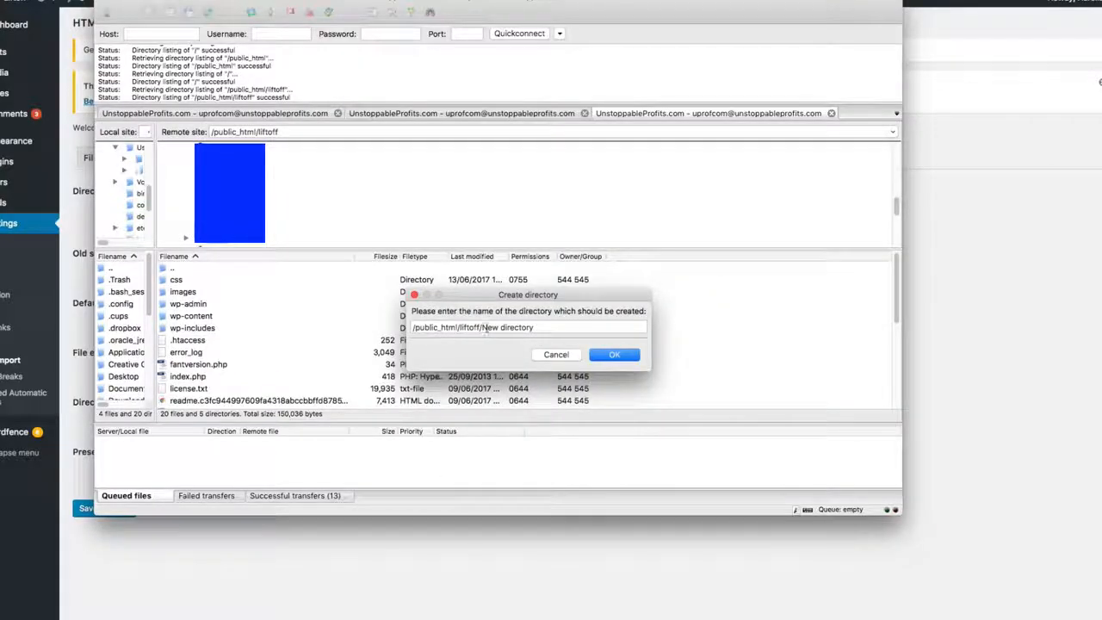
{"action": "left_click", "coordinate": [484, 327]}
{"action": "left_click_drag", "start_coordinate": [483, 327], "coordinate": [564, 328]}
{"action": "key", "text": "super+v"}
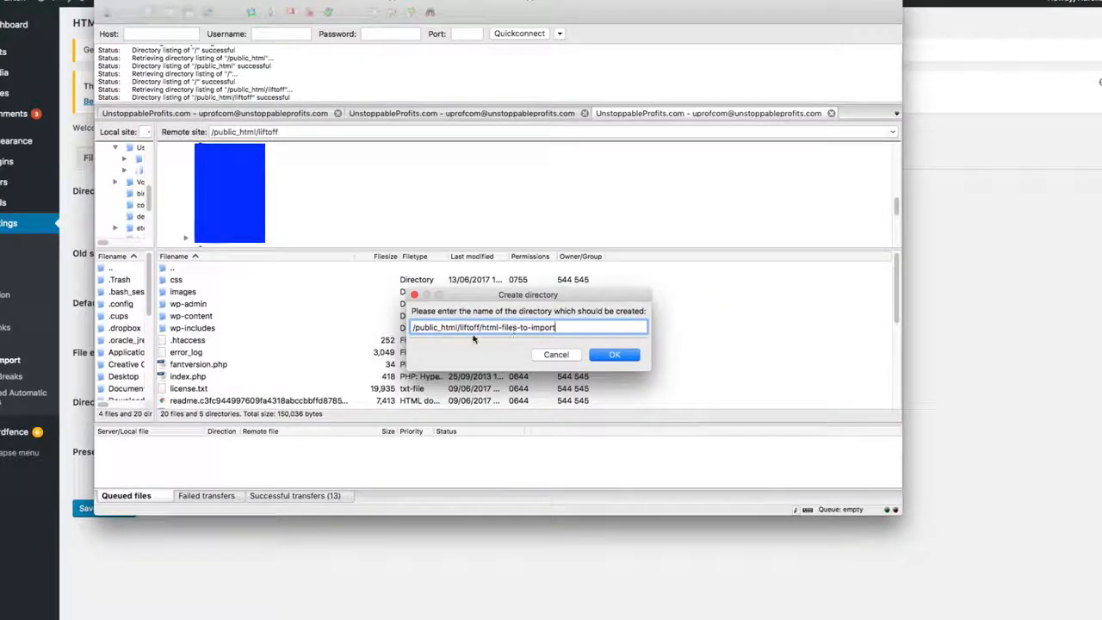
{"action": "left_click_drag", "start_coordinate": [482, 327], "coordinate": [354, 320]}
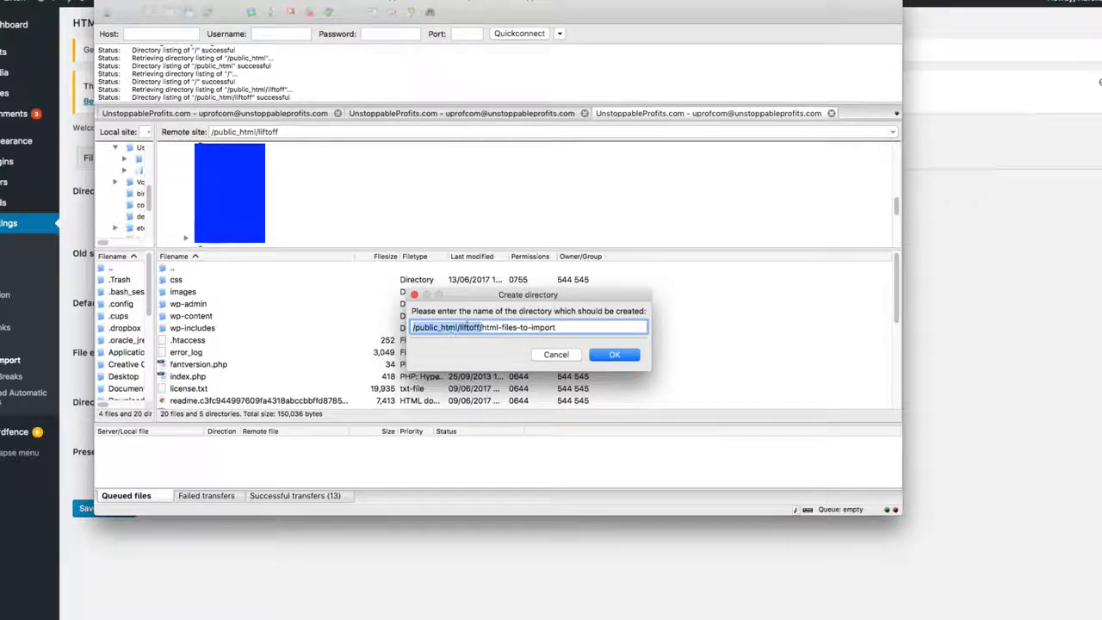
{"action": "left_click", "coordinate": [615, 355]}
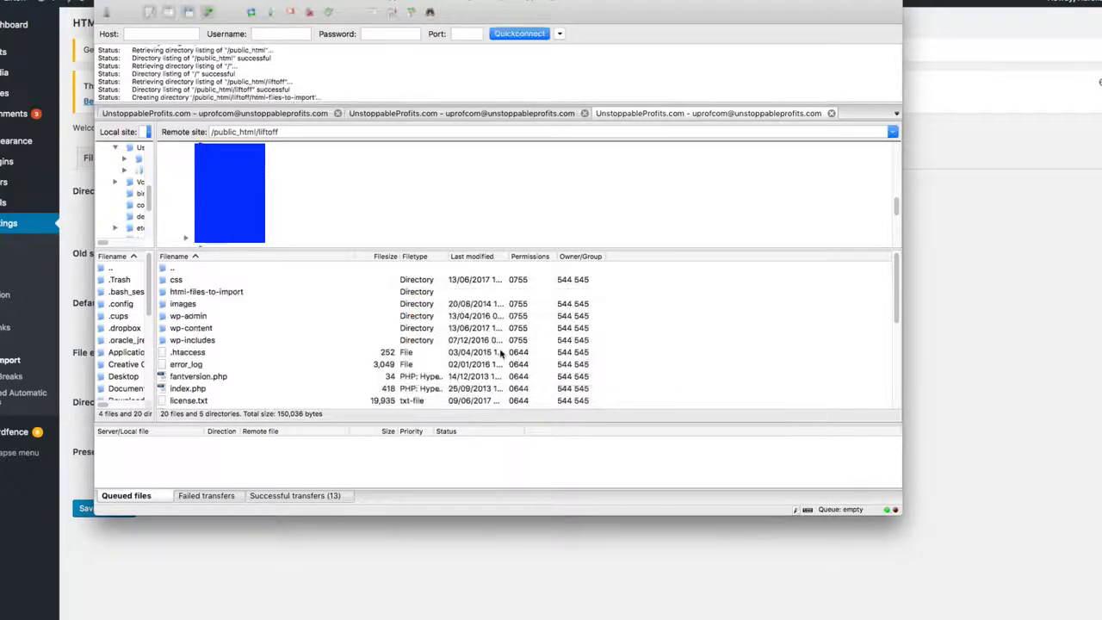
Step: Open the remote html-files-to-import directory and upload everything from the local Private Label Rights subfolder 5 - Sales Page into it
{"action": "left_click", "coordinate": [215, 292]}
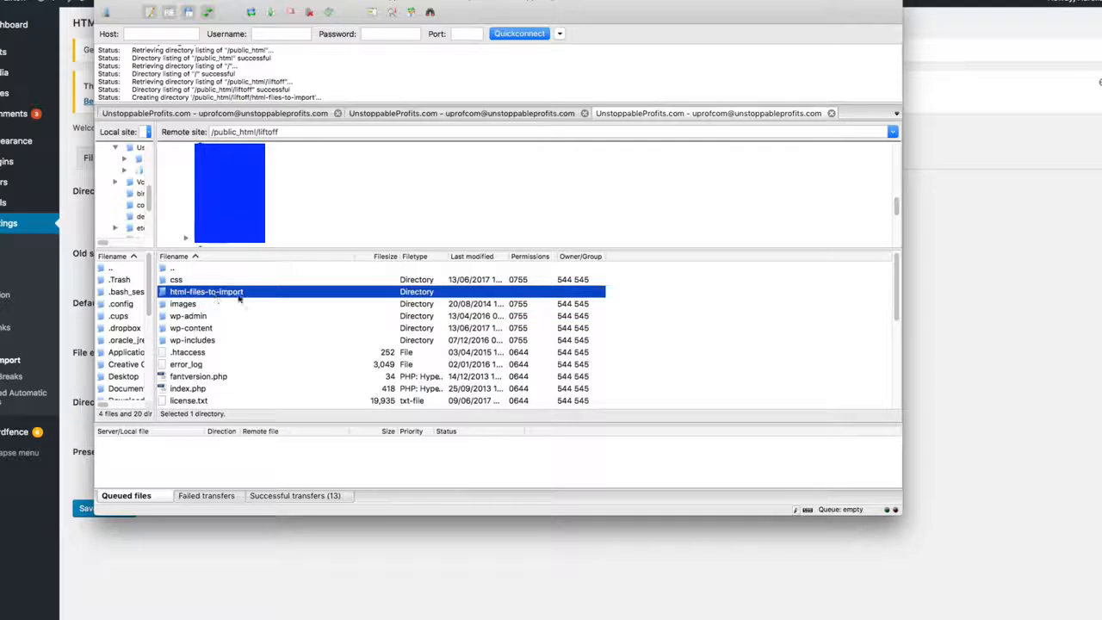
{"action": "double_click", "coordinate": [216, 293]}
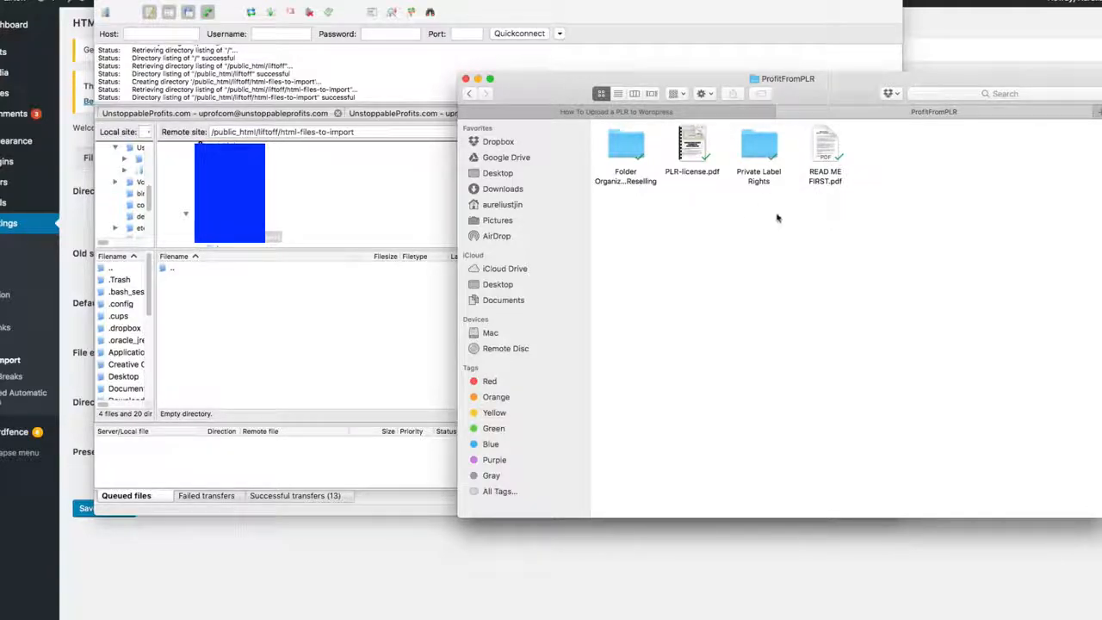
{"action": "left_click", "coordinate": [760, 181]}
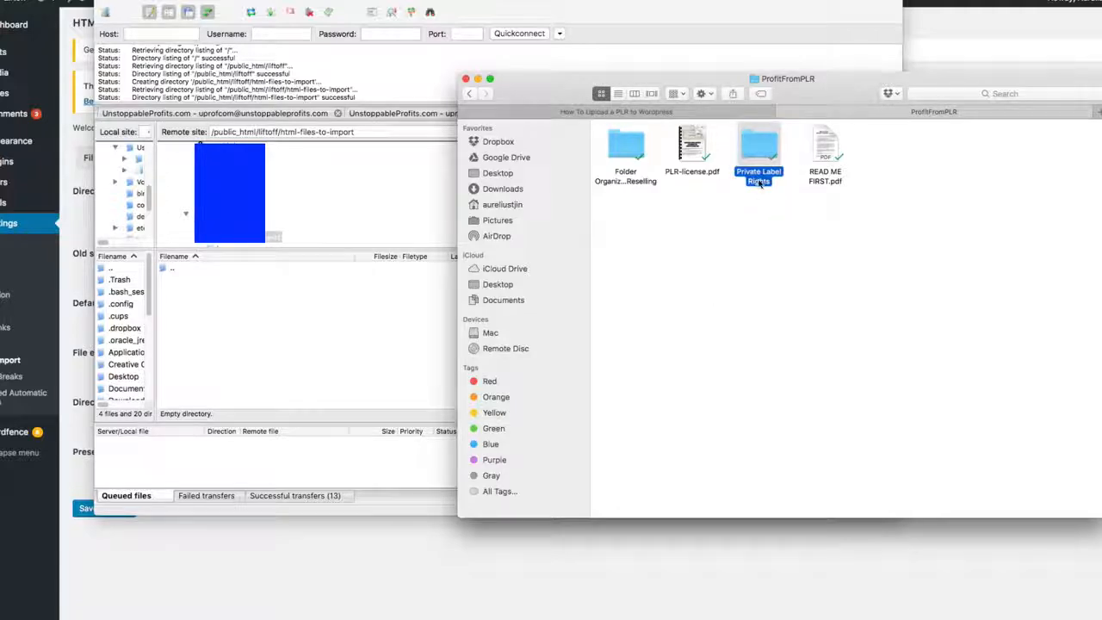
{"action": "double_click", "coordinate": [759, 176]}
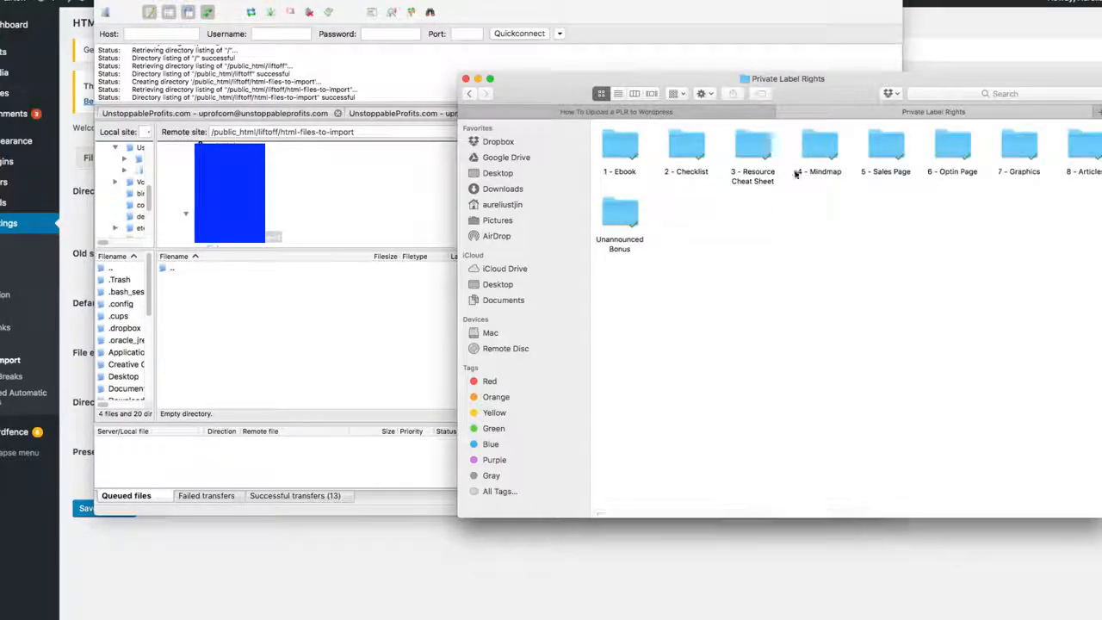
{"action": "scroll", "coordinate": [796, 173], "scroll_direction": "right", "scroll_amount": 2}
{"action": "left_click", "coordinate": [848, 153]}
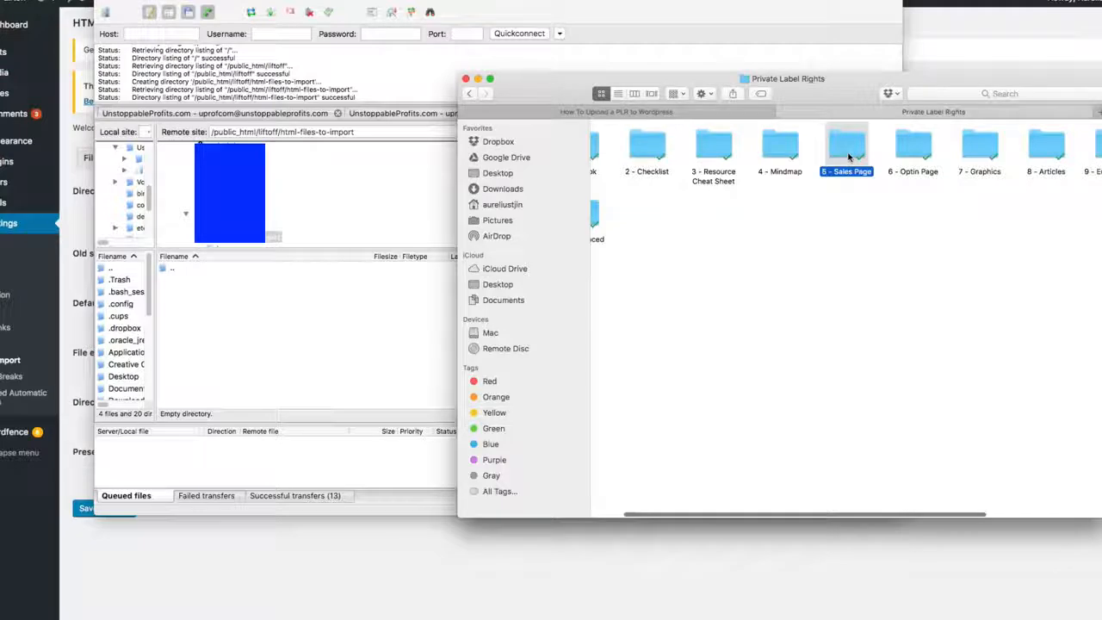
{"action": "double_click", "coordinate": [849, 153]}
{"action": "left_click_drag", "start_coordinate": [891, 244], "coordinate": [614, 138]}
{"action": "left_click_drag", "start_coordinate": [764, 149], "coordinate": [368, 326]}
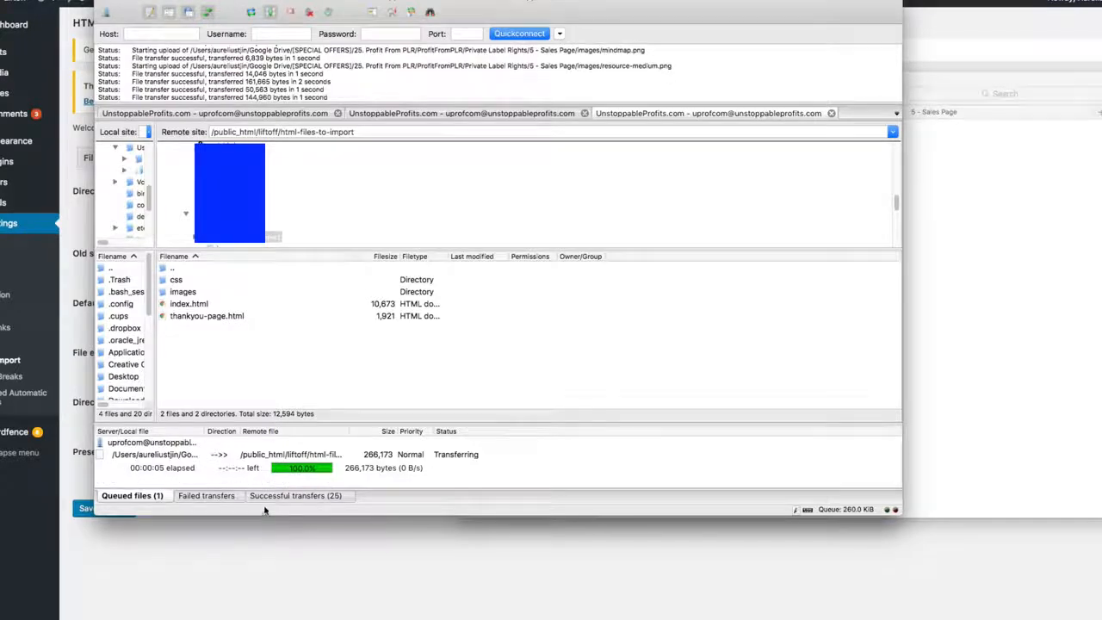
Step: Back in the HTML Import file settings, remove images from the directories to exclude, leaving includes,Templates
{"action": "left_click", "coordinate": [342, 605]}
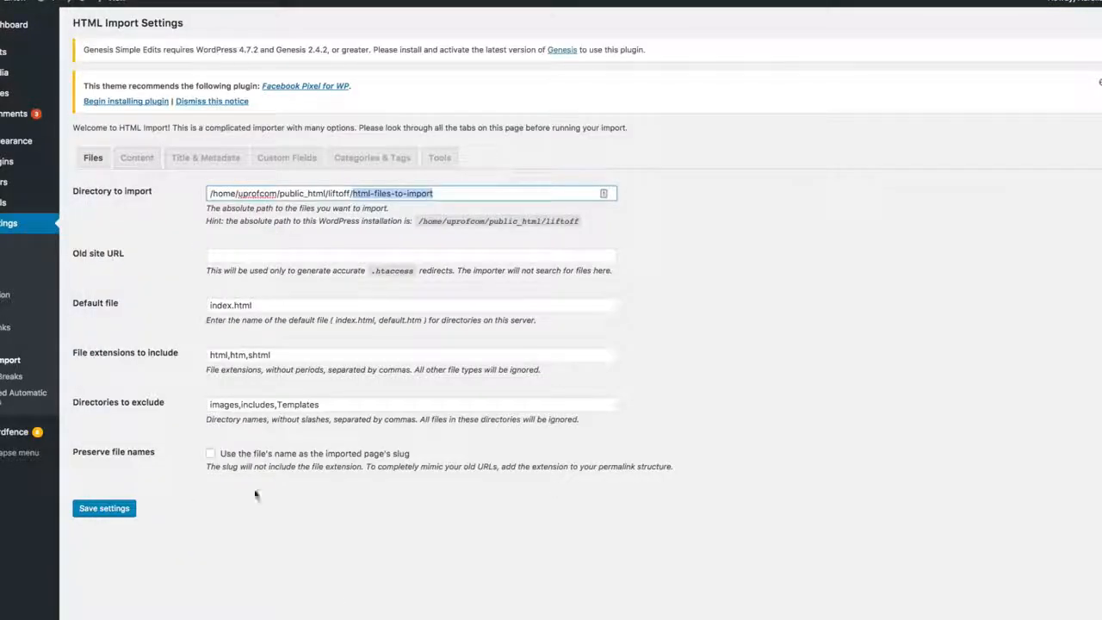
{"action": "left_click", "coordinate": [727, 399]}
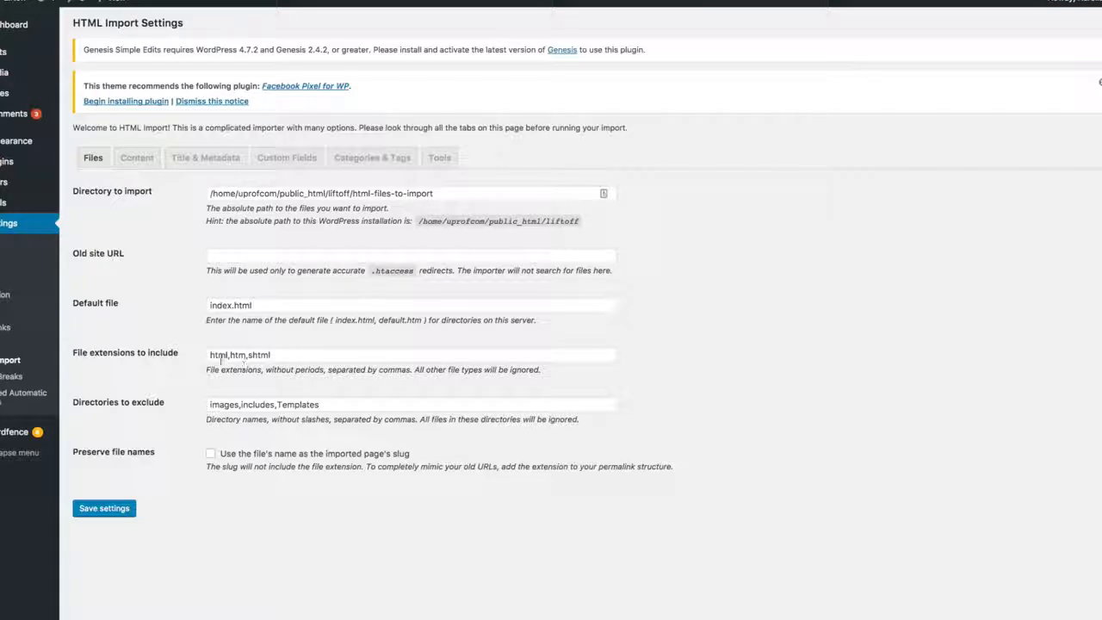
{"action": "left_click_drag", "start_coordinate": [73, 400], "coordinate": [135, 399]}
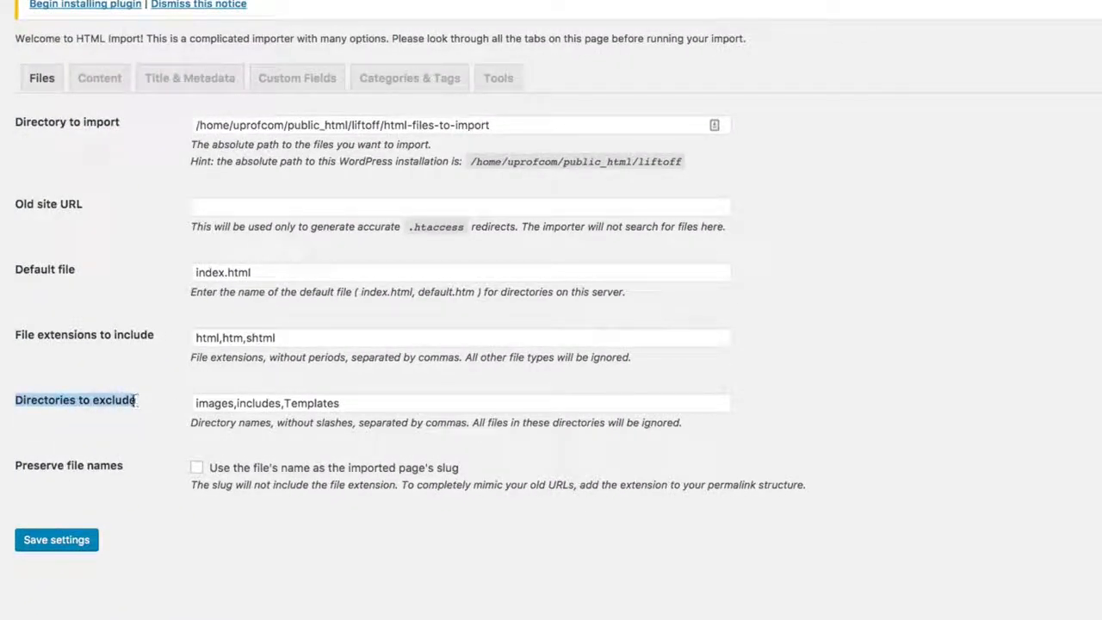
{"action": "left_click", "coordinate": [207, 402]}
{"action": "left_click_drag", "start_coordinate": [232, 402], "coordinate": [170, 403]}
{"action": "key", "text": "BackSpace"}
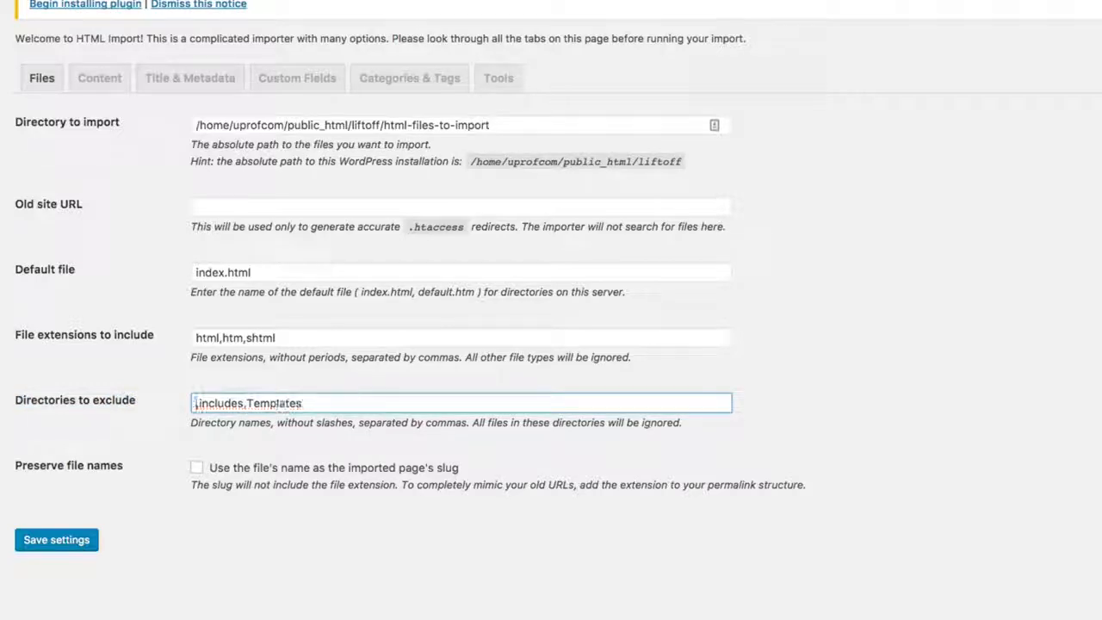
{"action": "key", "text": "Delete"}
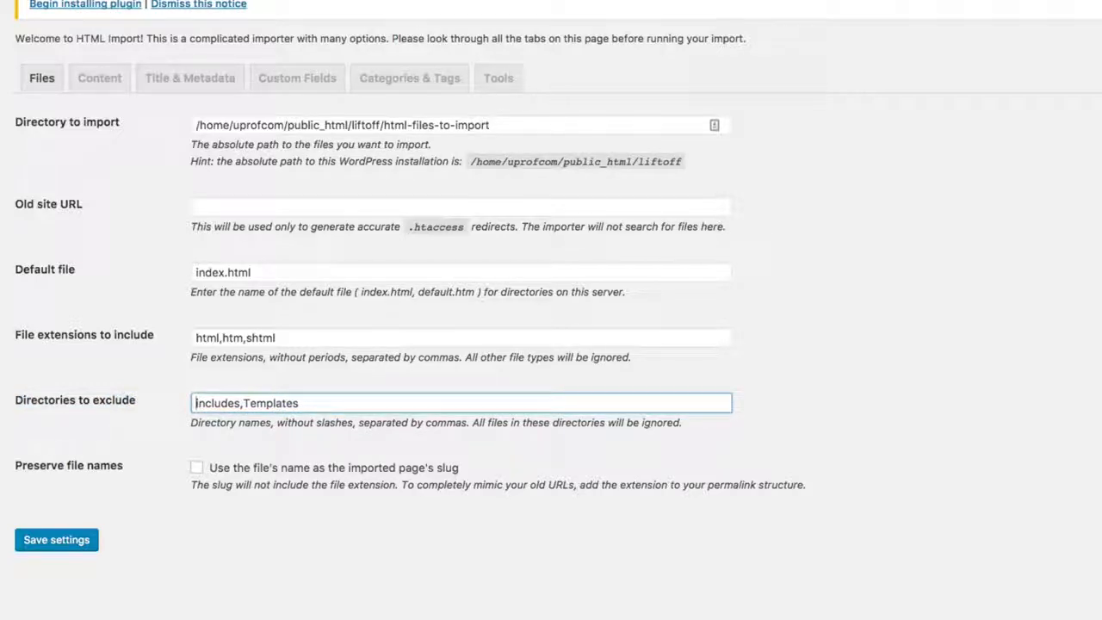
{"action": "left_click", "coordinate": [516, 567]}
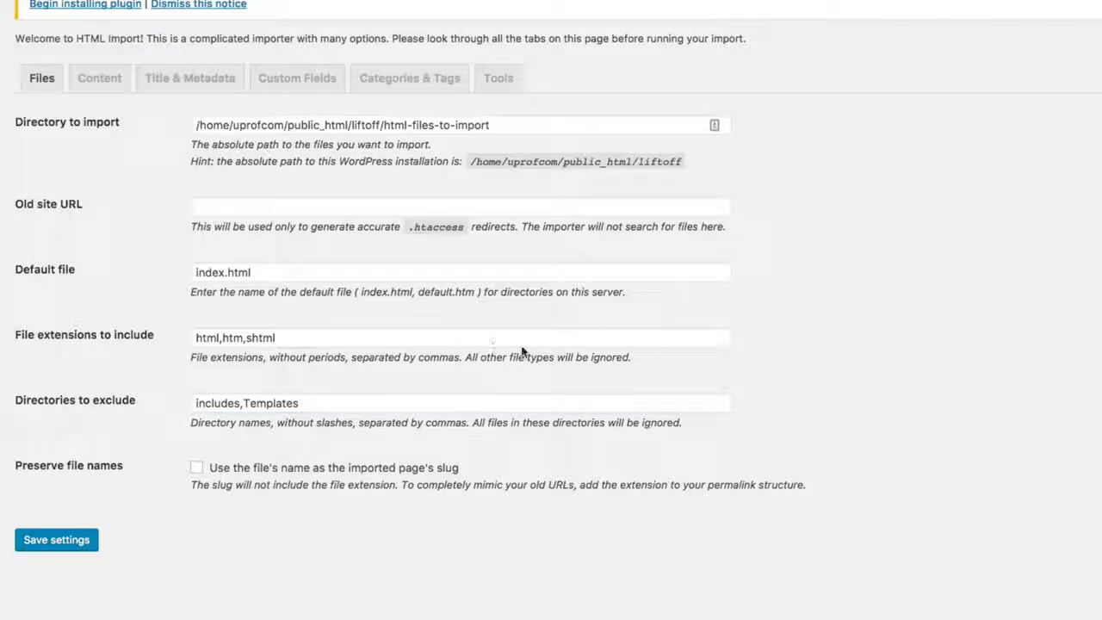
{"action": "left_click", "coordinate": [193, 402]}
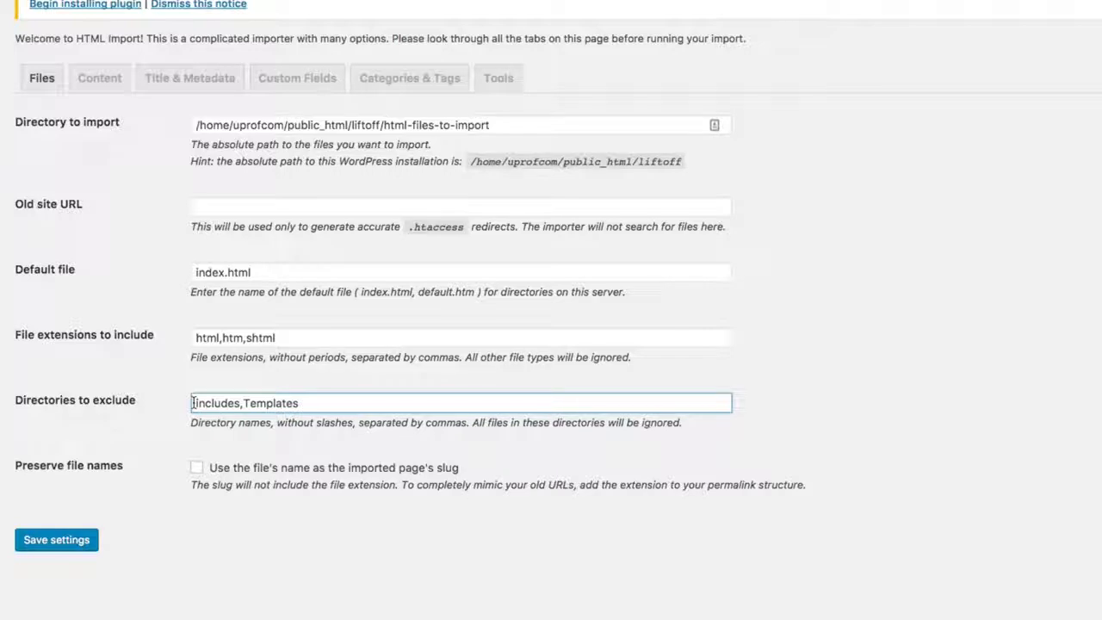
{"action": "left_click", "coordinate": [396, 503]}
{"action": "left_click", "coordinate": [487, 84]}
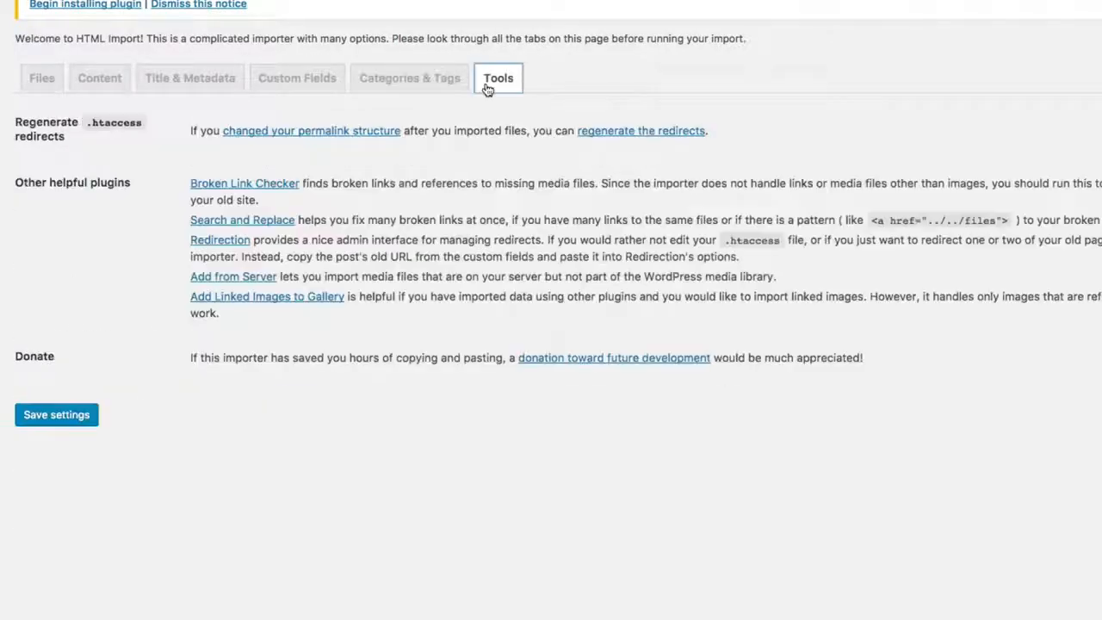
{"action": "left_click", "coordinate": [301, 84]}
{"action": "left_click", "coordinate": [190, 82]}
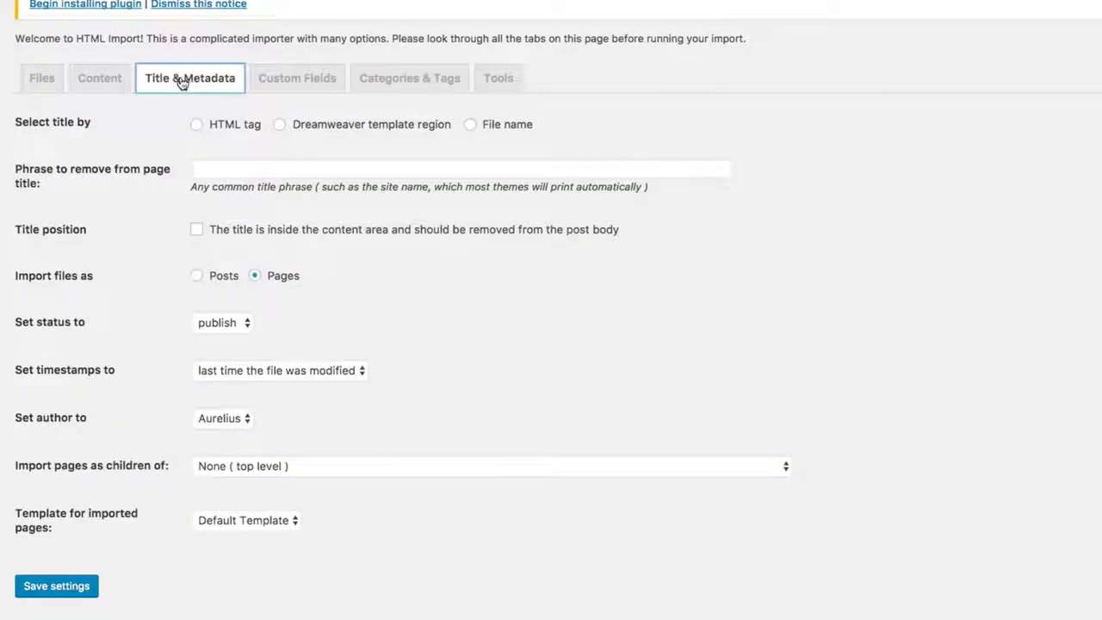
Step: Set the content selection to Import entire file and review the additional content options
{"action": "left_click", "coordinate": [81, 86]}
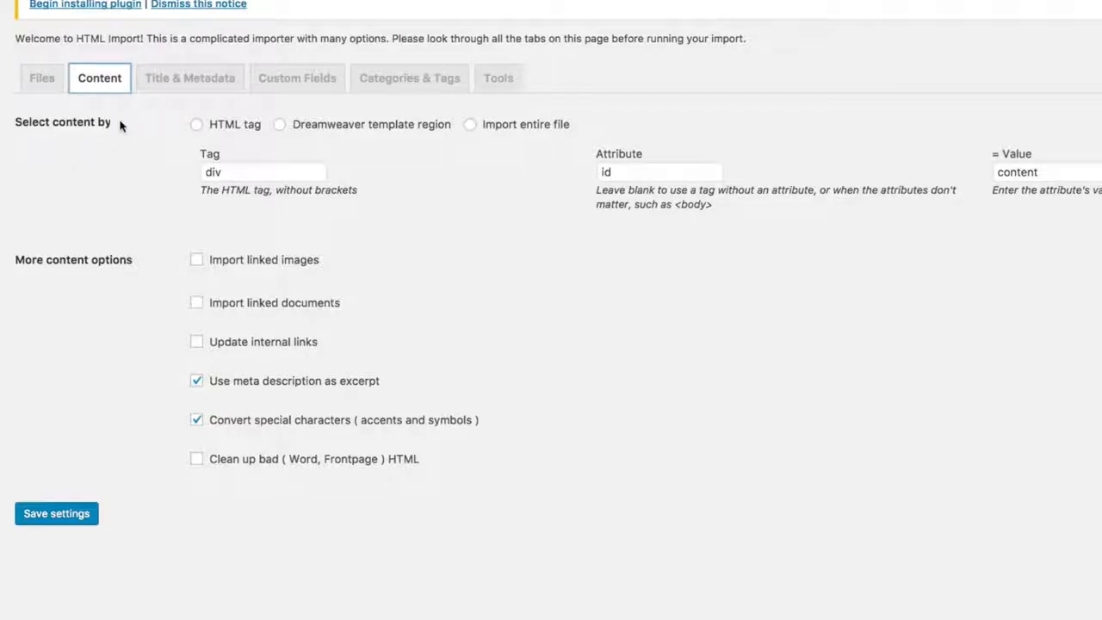
{"action": "left_click", "coordinate": [505, 190]}
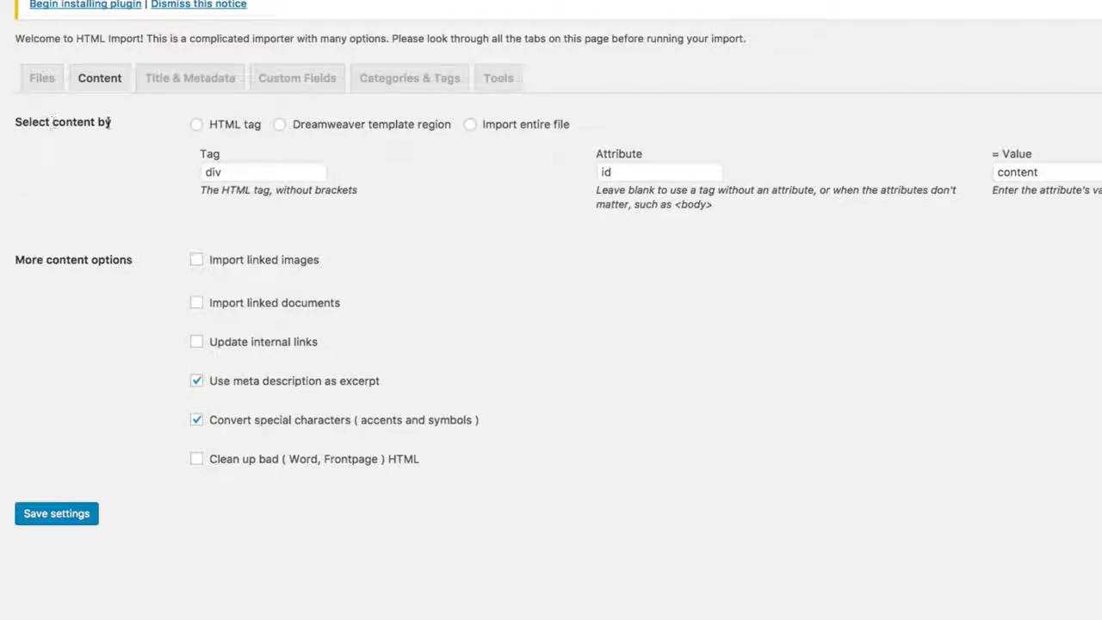
{"action": "left_click", "coordinate": [471, 125]}
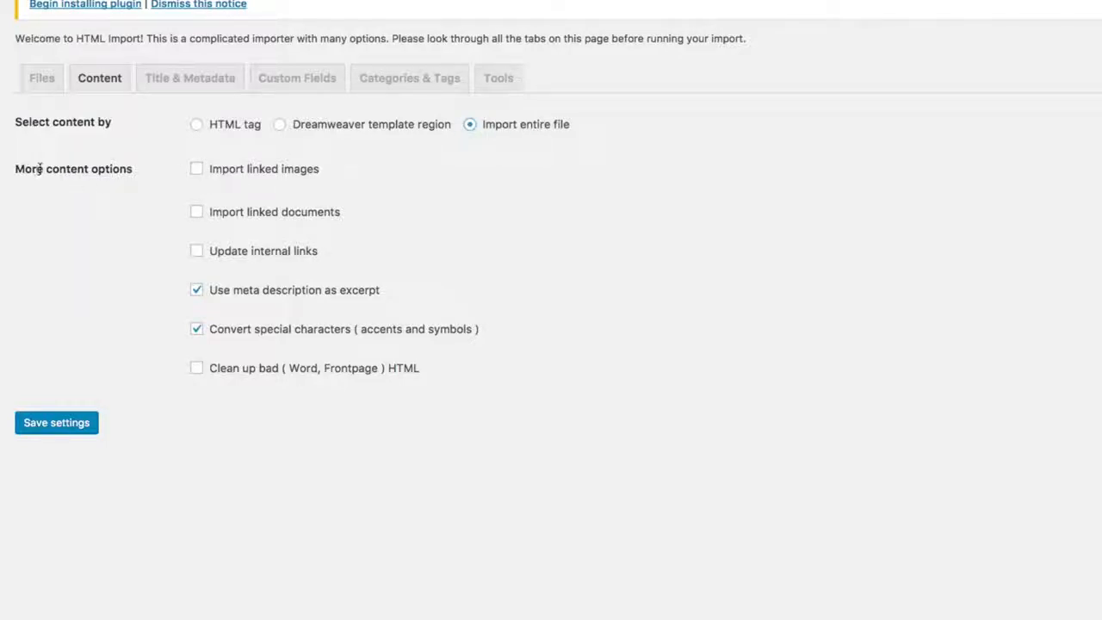
{"action": "left_click_drag", "start_coordinate": [38, 169], "coordinate": [162, 170]}
{"action": "left_click", "coordinate": [251, 177]}
Step: Choose Pages as the type for imported files, and review the custom fields and the categories and tags settings
{"action": "left_click", "coordinate": [177, 77]}
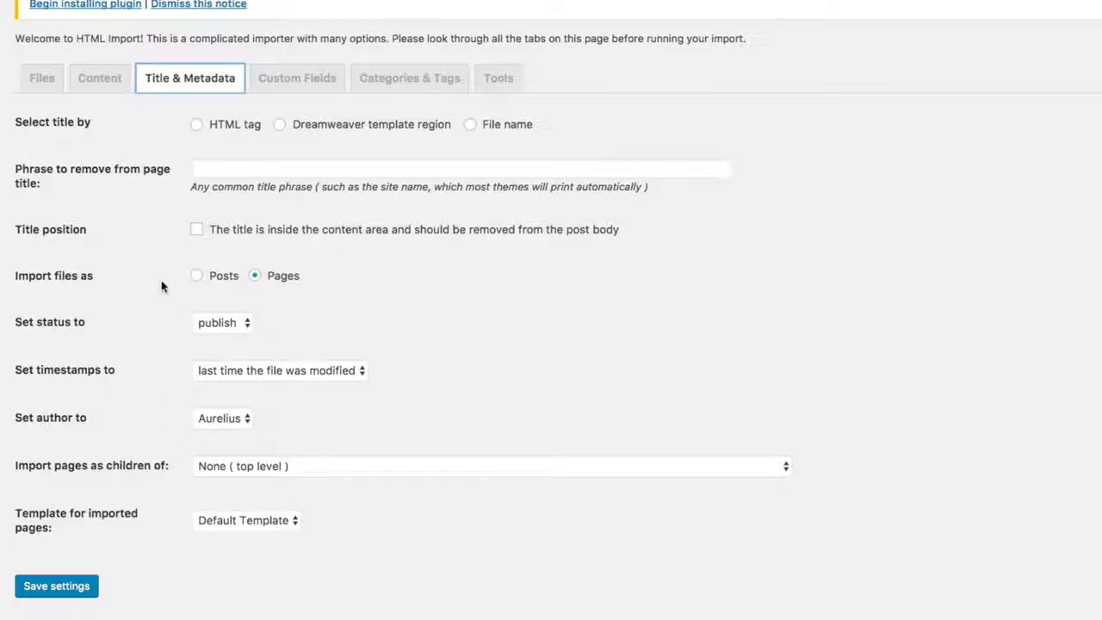
{"action": "left_click_drag", "start_coordinate": [56, 276], "coordinate": [115, 275]}
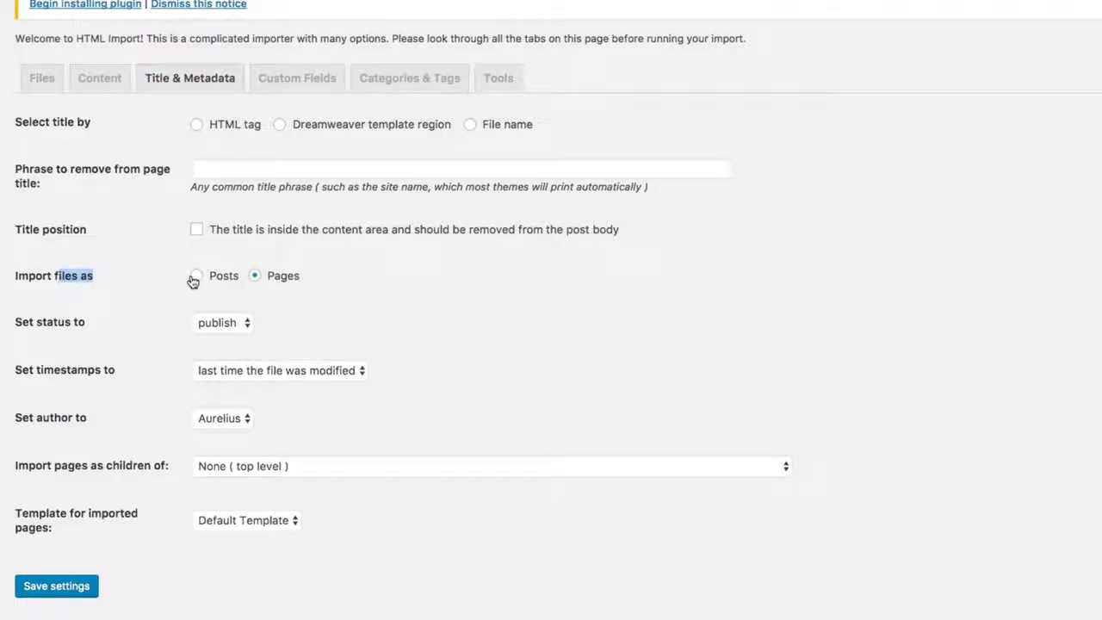
{"action": "left_click", "coordinate": [198, 276]}
{"action": "left_click", "coordinate": [256, 277]}
{"action": "left_click", "coordinate": [303, 87]}
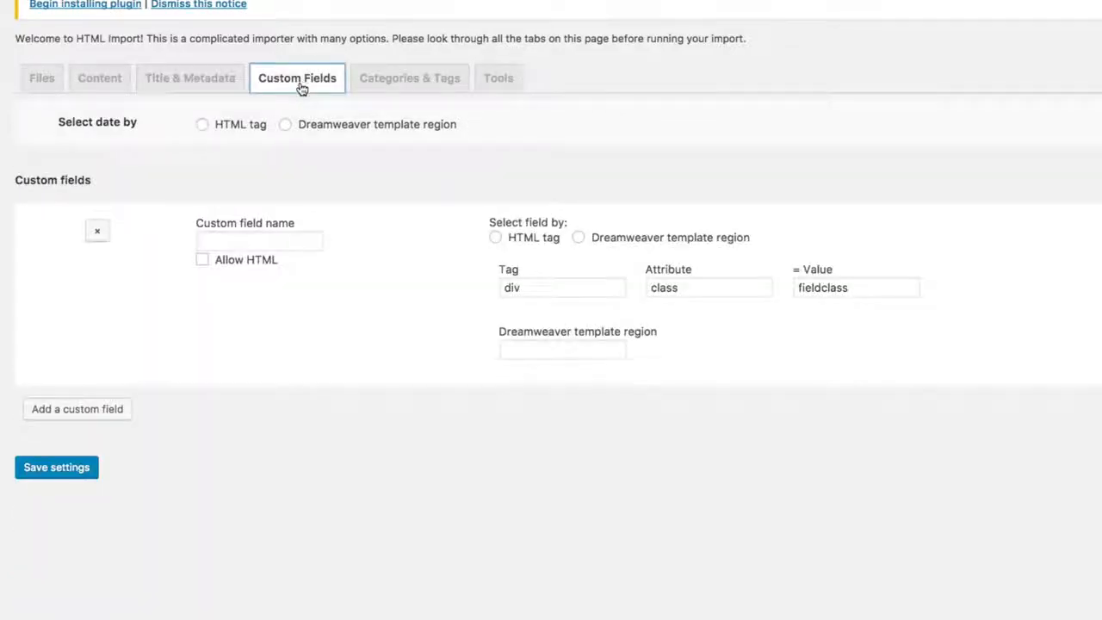
{"action": "left_click", "coordinate": [393, 84]}
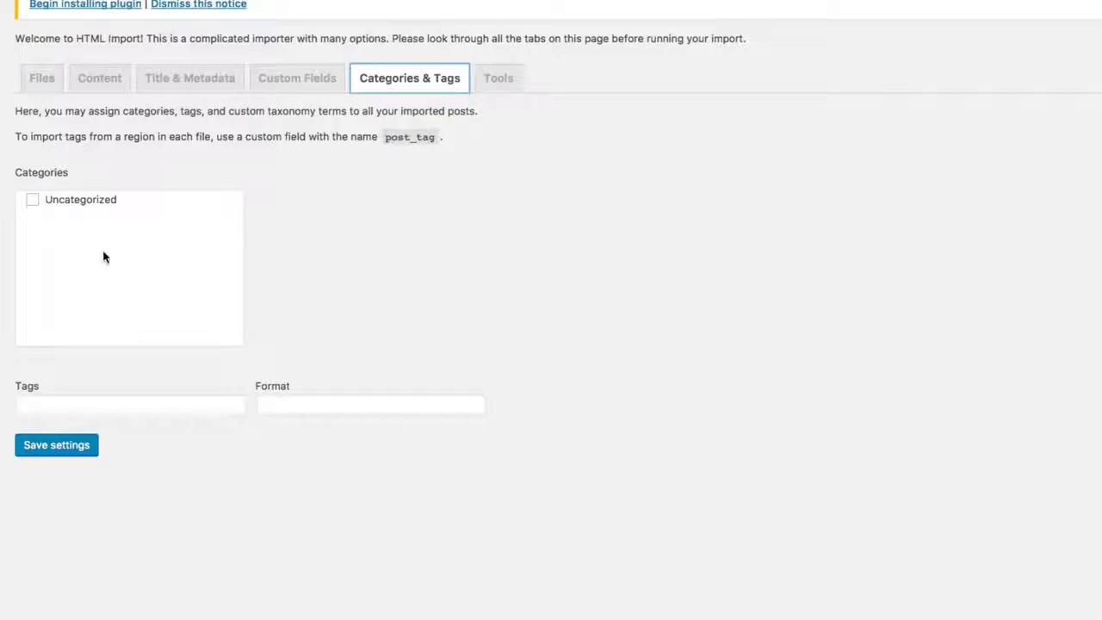
Step: Look over the importer's Tools options, return to the file settings, and save the import settings
{"action": "left_click", "coordinate": [35, 213]}
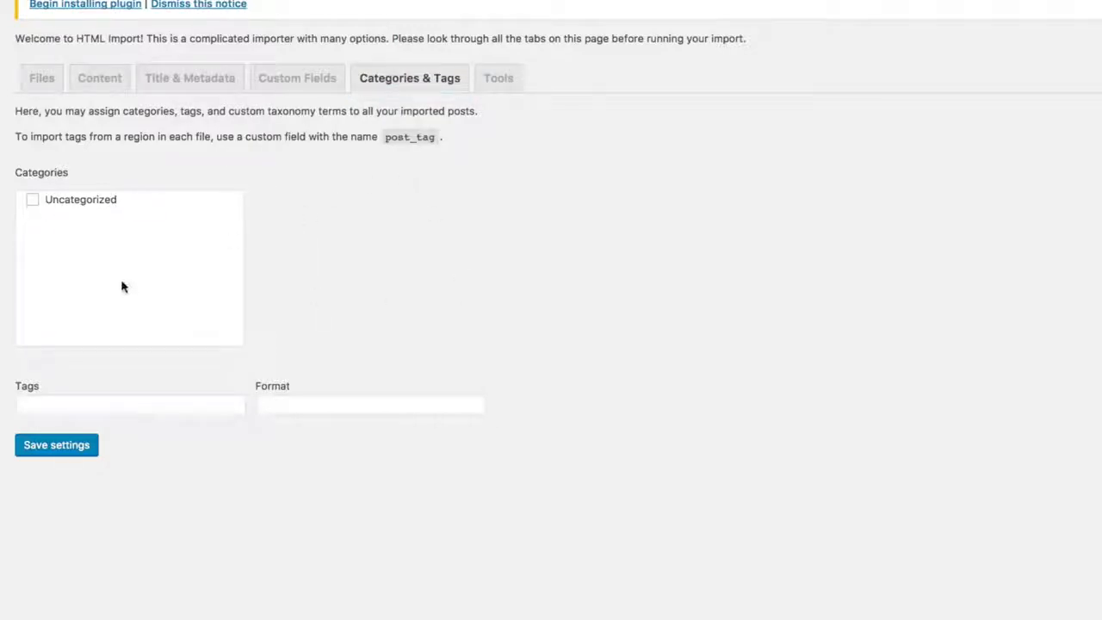
{"action": "left_click", "coordinate": [501, 81]}
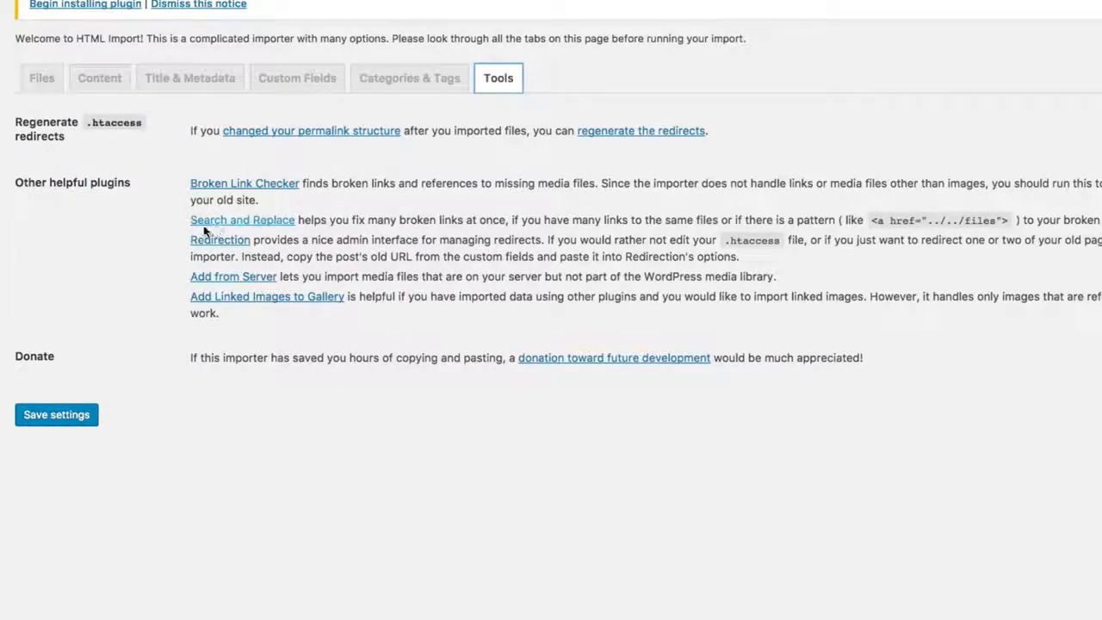
{"action": "left_click", "coordinate": [116, 244]}
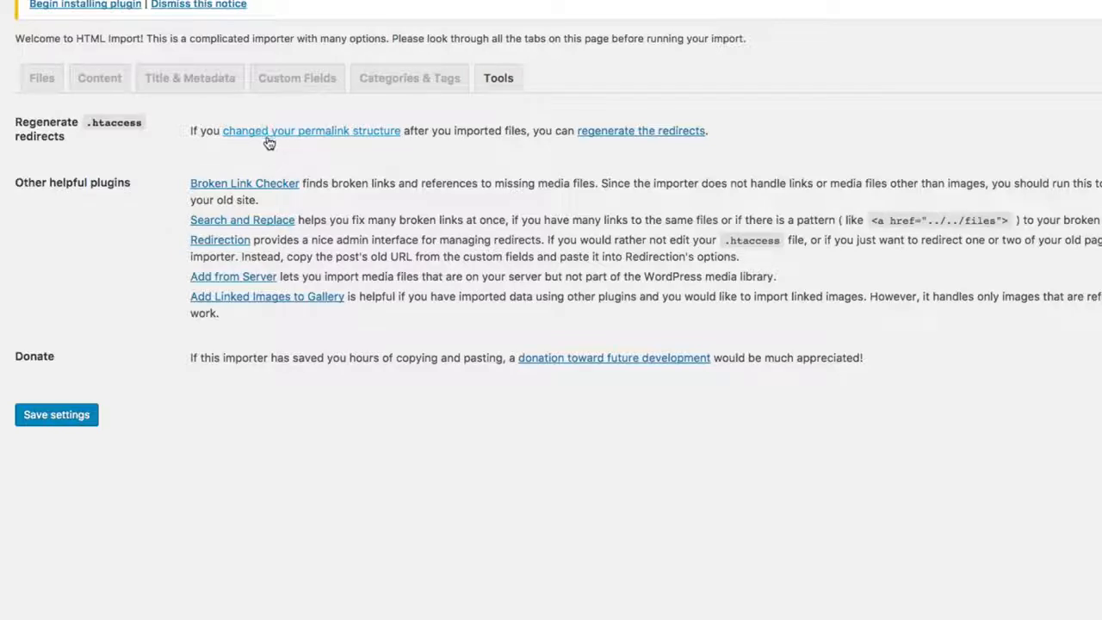
{"action": "left_click_drag", "start_coordinate": [54, 180], "coordinate": [137, 179]}
{"action": "left_click", "coordinate": [558, 410]}
{"action": "left_click", "coordinate": [62, 83]}
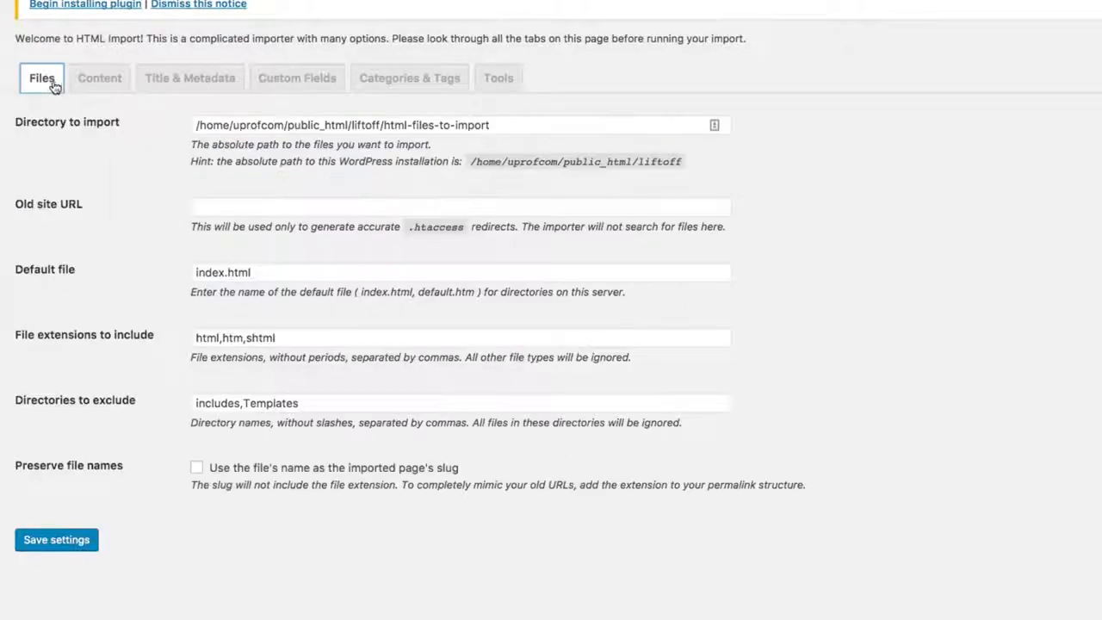
{"action": "left_click", "coordinate": [63, 551]}
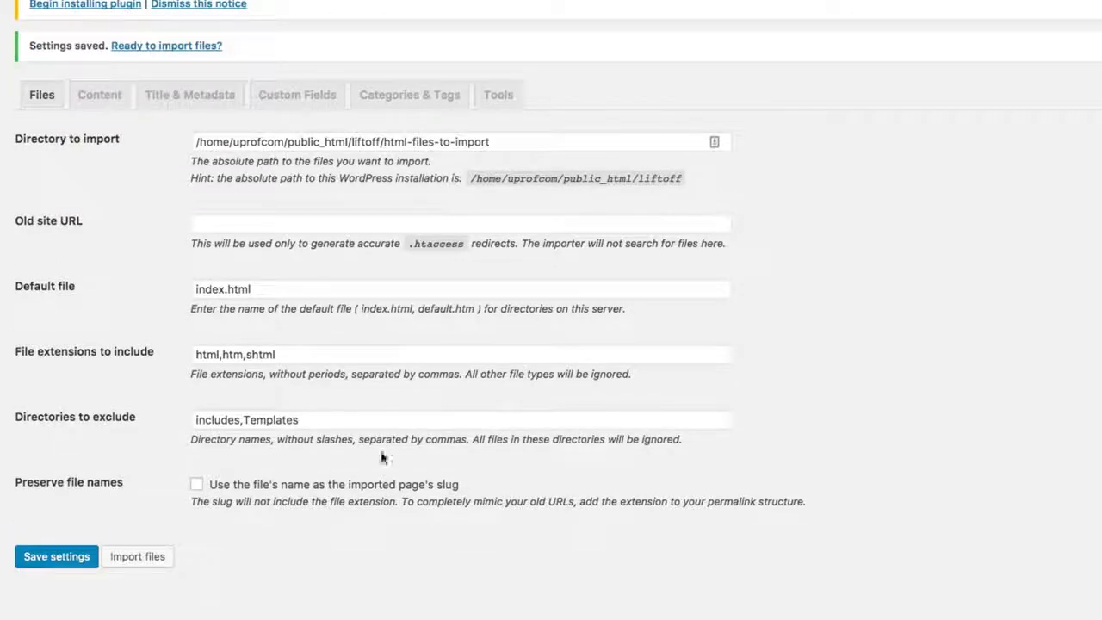
Step: Compare the default file setting with the index.html file name in the local sales page folder
{"action": "left_click_drag", "start_coordinate": [45, 286], "coordinate": [122, 290]}
{"action": "left_click", "coordinate": [246, 292]}
{"action": "left_click_drag", "start_coordinate": [267, 290], "coordinate": [187, 289]}
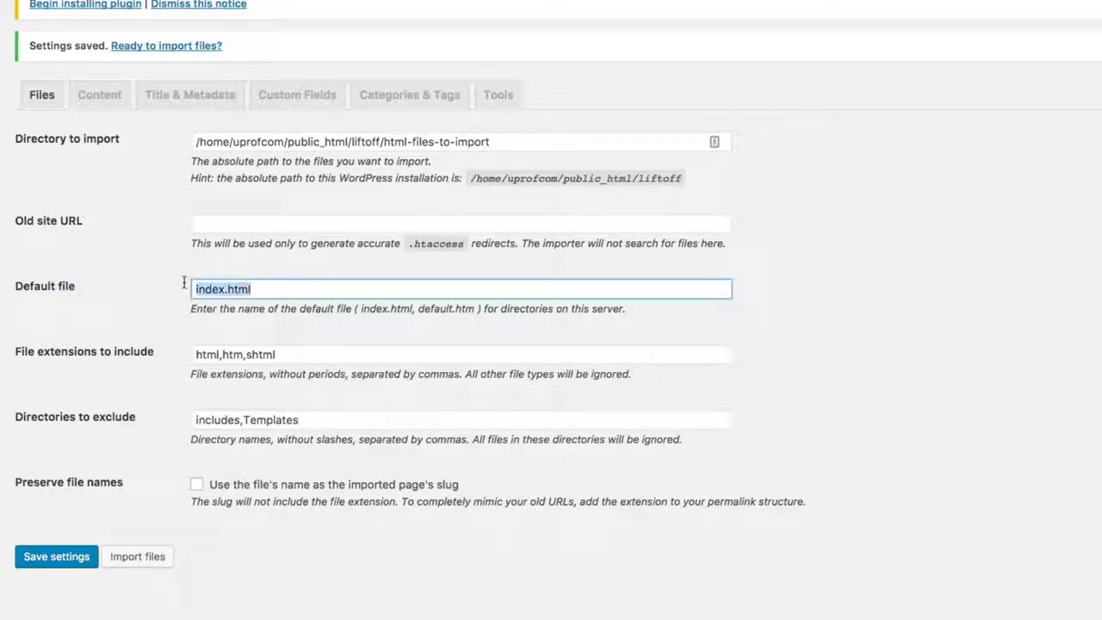
{"action": "key", "text": "super+Tab"}
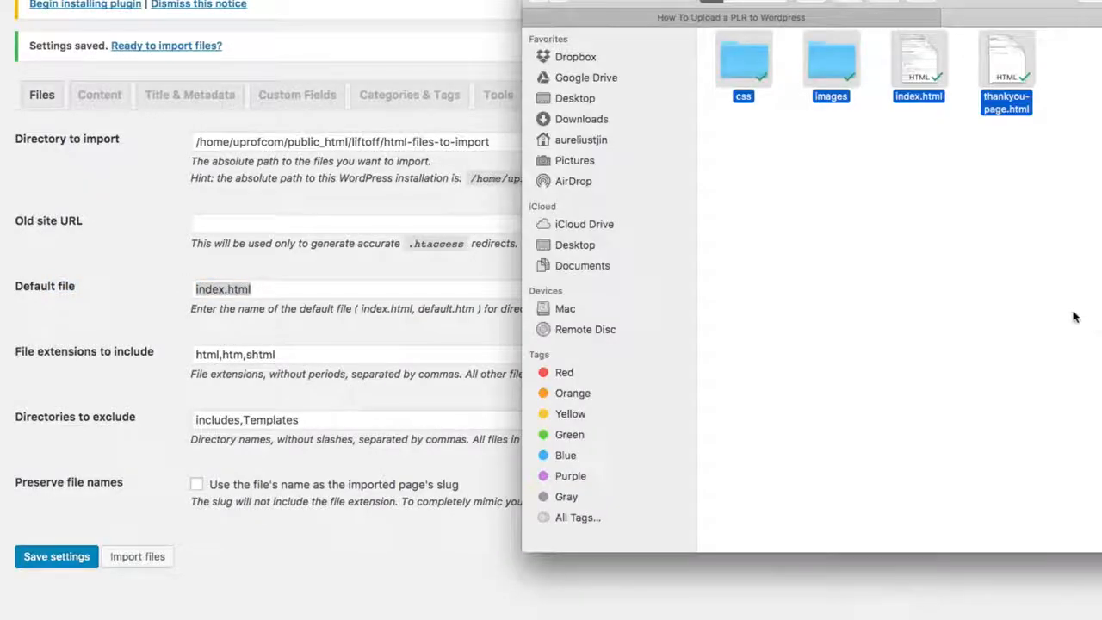
{"action": "left_click", "coordinate": [1072, 313]}
{"action": "left_click", "coordinate": [909, 76]}
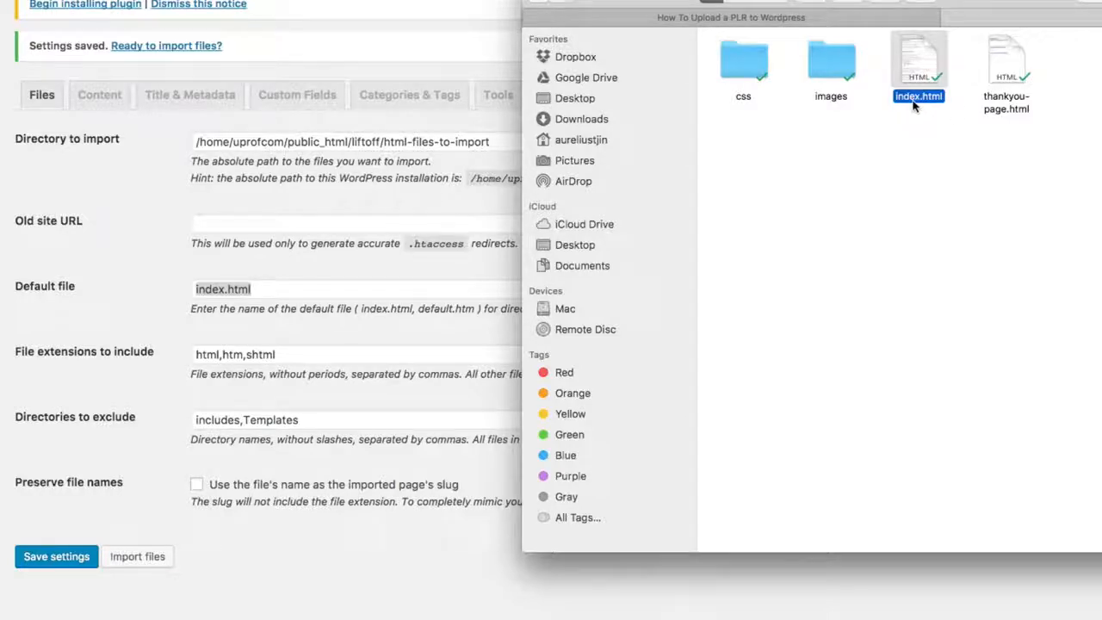
{"action": "left_click", "coordinate": [924, 97]}
{"action": "left_click_drag", "start_coordinate": [929, 98], "coordinate": [951, 96]}
{"action": "left_click", "coordinate": [935, 97]}
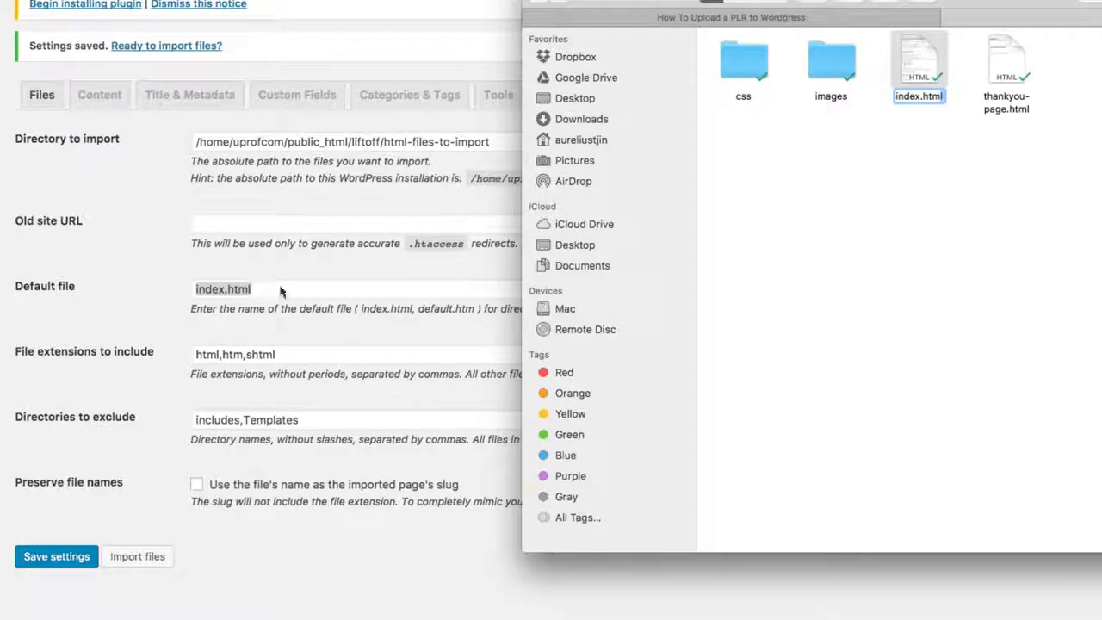
{"action": "left_click", "coordinate": [931, 110]}
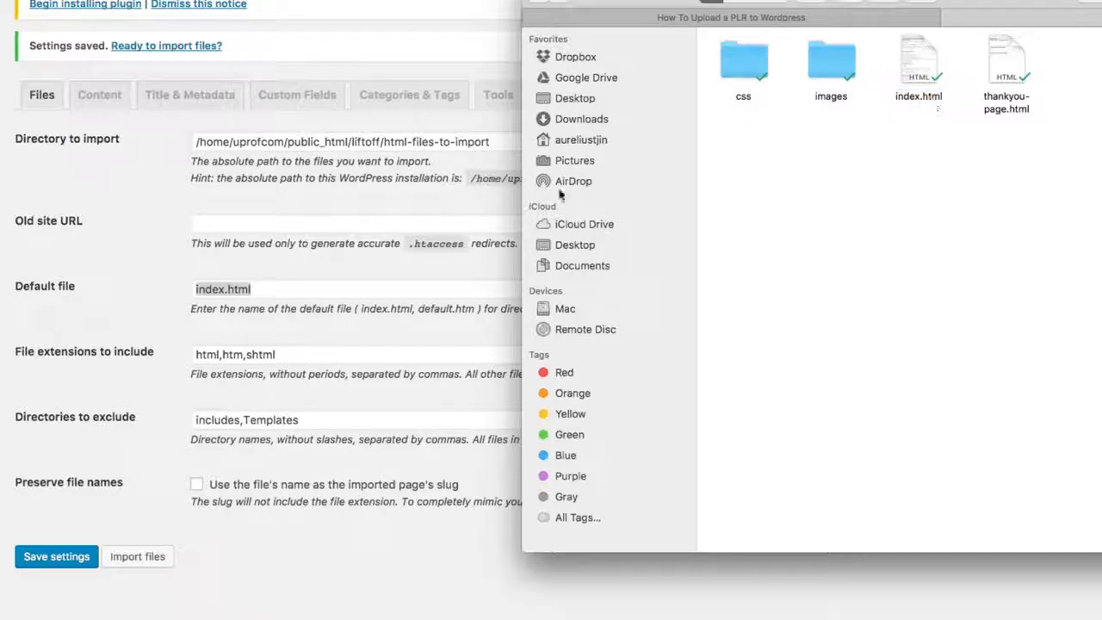
Step: Try changing the default file name to index.htm, and restore it to index.html
{"action": "left_click", "coordinate": [210, 296]}
{"action": "left_click", "coordinate": [270, 289]}
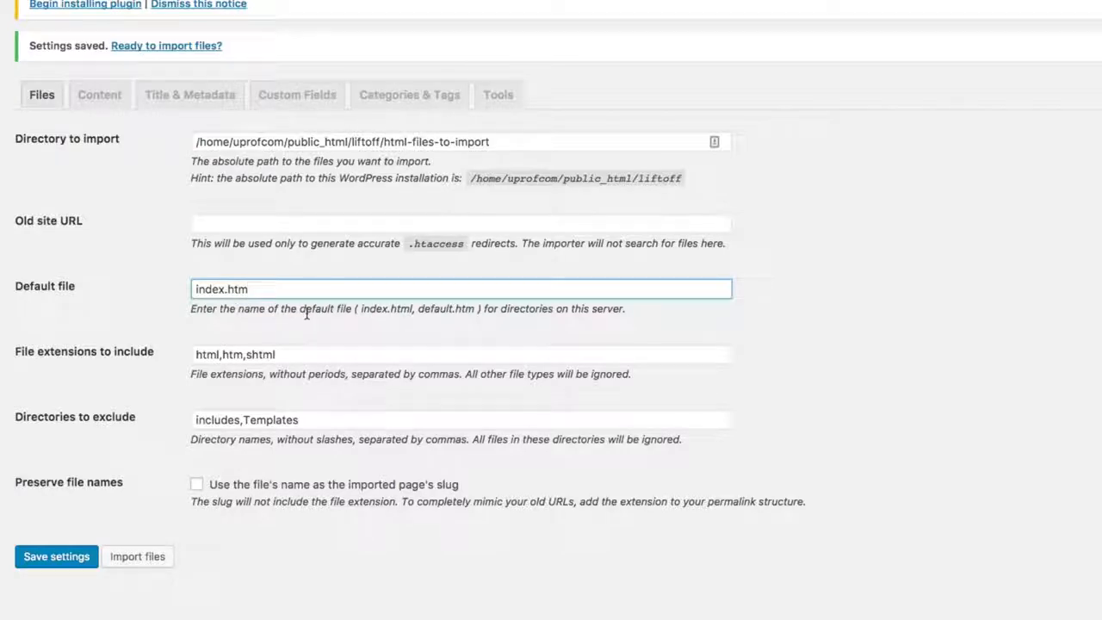
{"action": "left_click", "coordinate": [317, 610]}
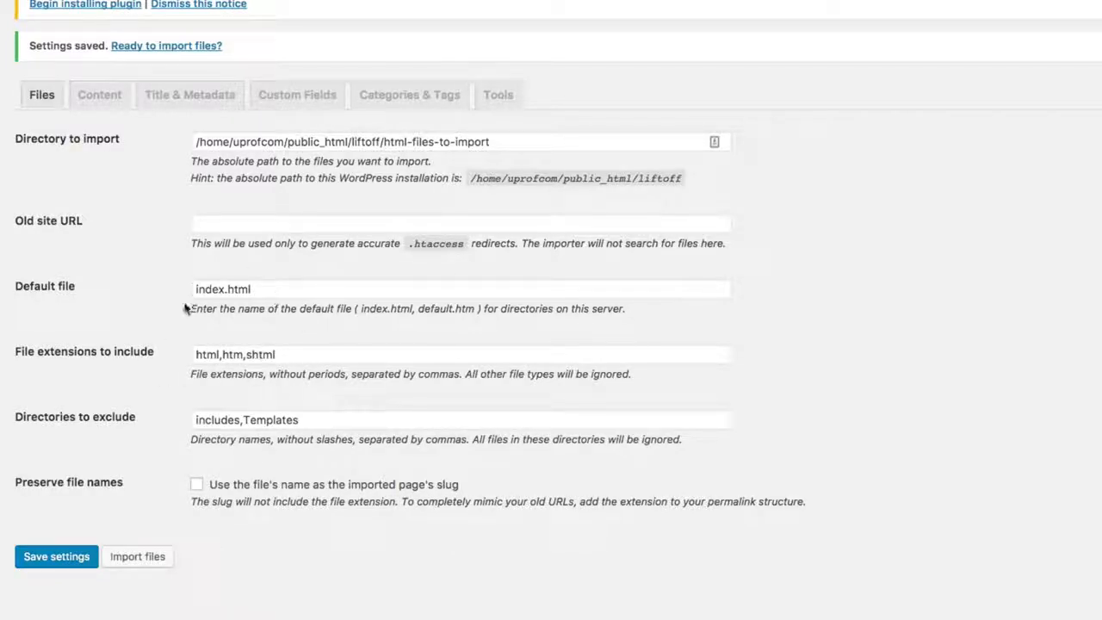
Step: Recheck the content settings, and open the file import with a directory of files as the source
{"action": "left_click", "coordinate": [101, 97]}
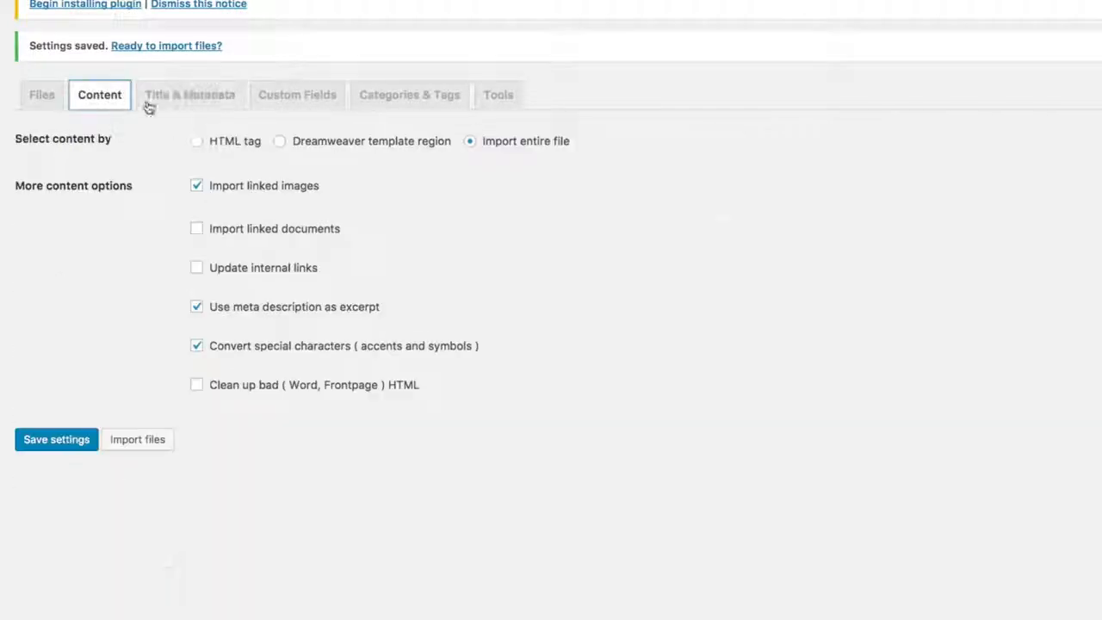
{"action": "left_click", "coordinate": [39, 98]}
{"action": "left_click", "coordinate": [158, 564]}
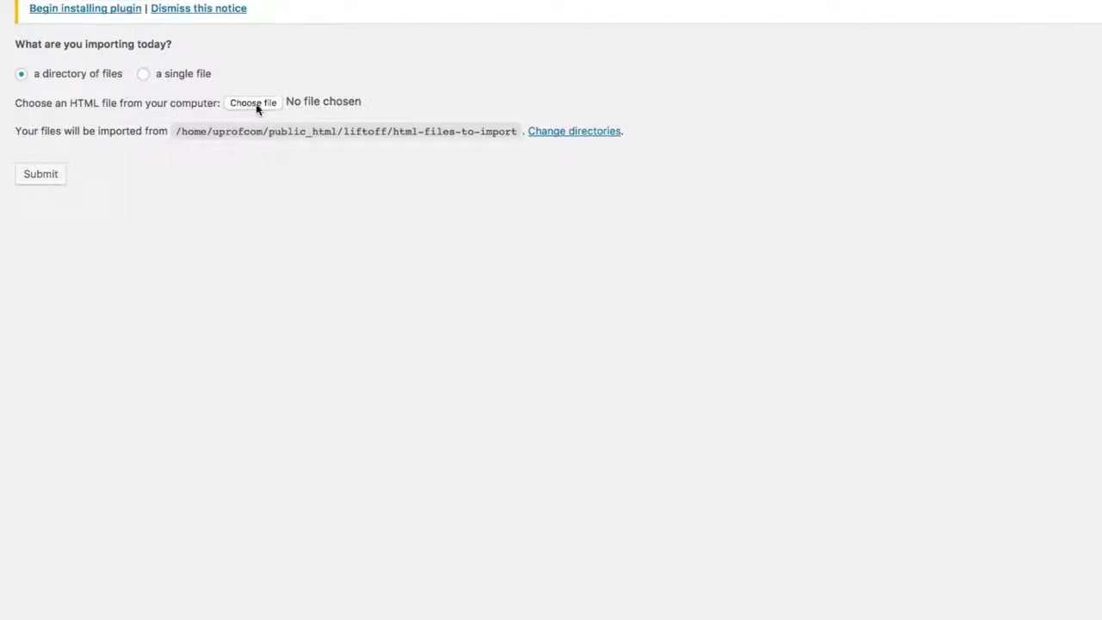
{"action": "left_click", "coordinate": [22, 75]}
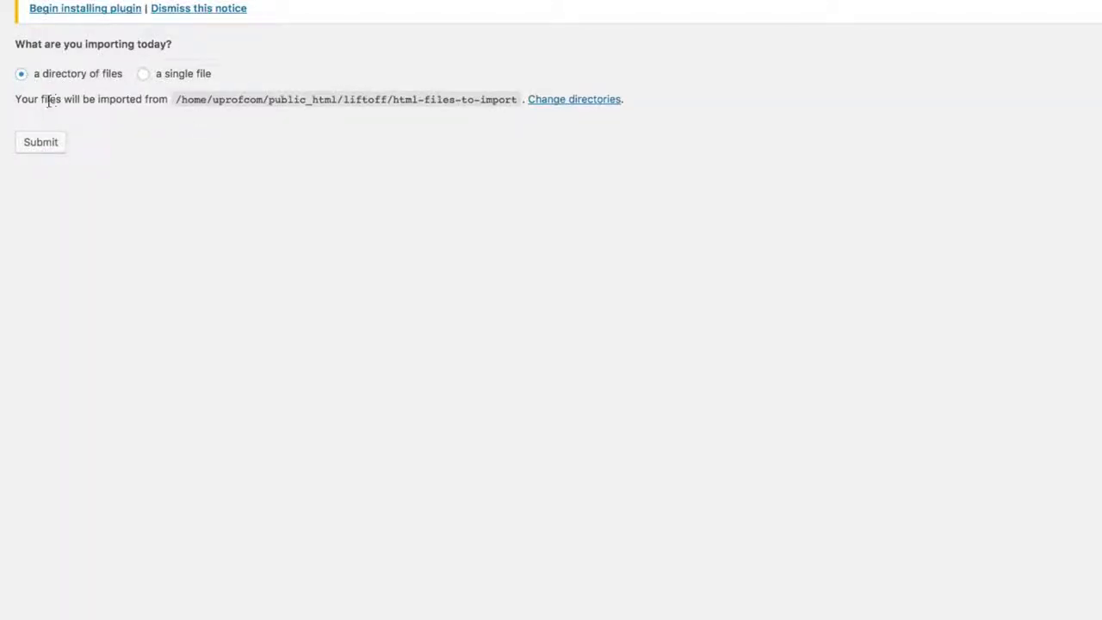
Step: Check the path the files are imported from, including the html-files-to-import folder in the directory settings
{"action": "left_click_drag", "start_coordinate": [146, 99], "coordinate": [434, 98]}
{"action": "left_click_drag", "start_coordinate": [346, 99], "coordinate": [488, 97]}
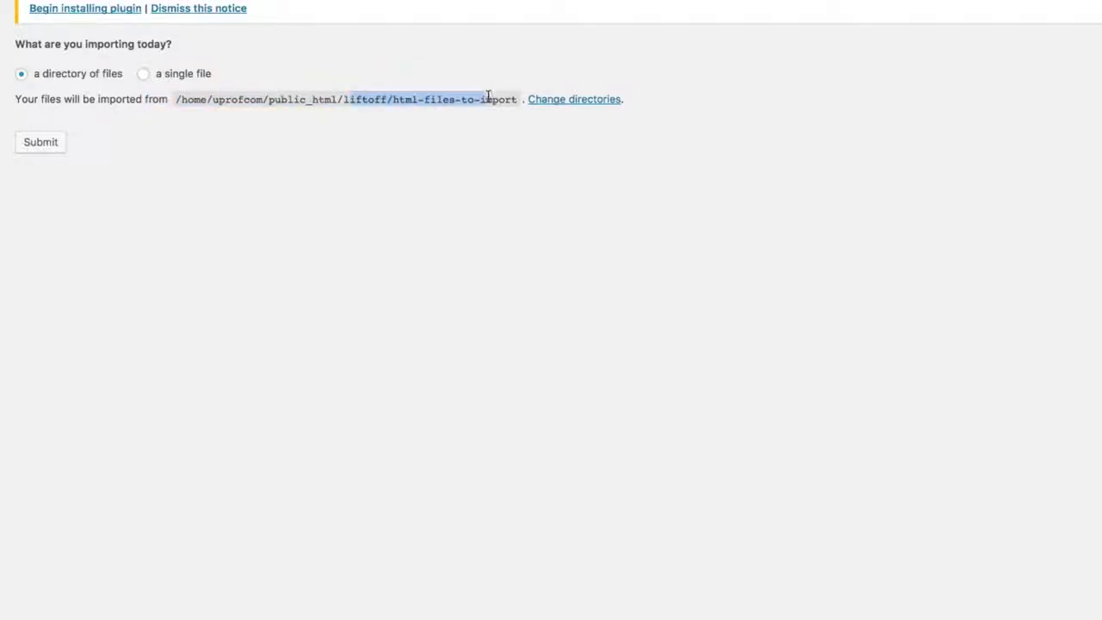
{"action": "left_click", "coordinate": [589, 147]}
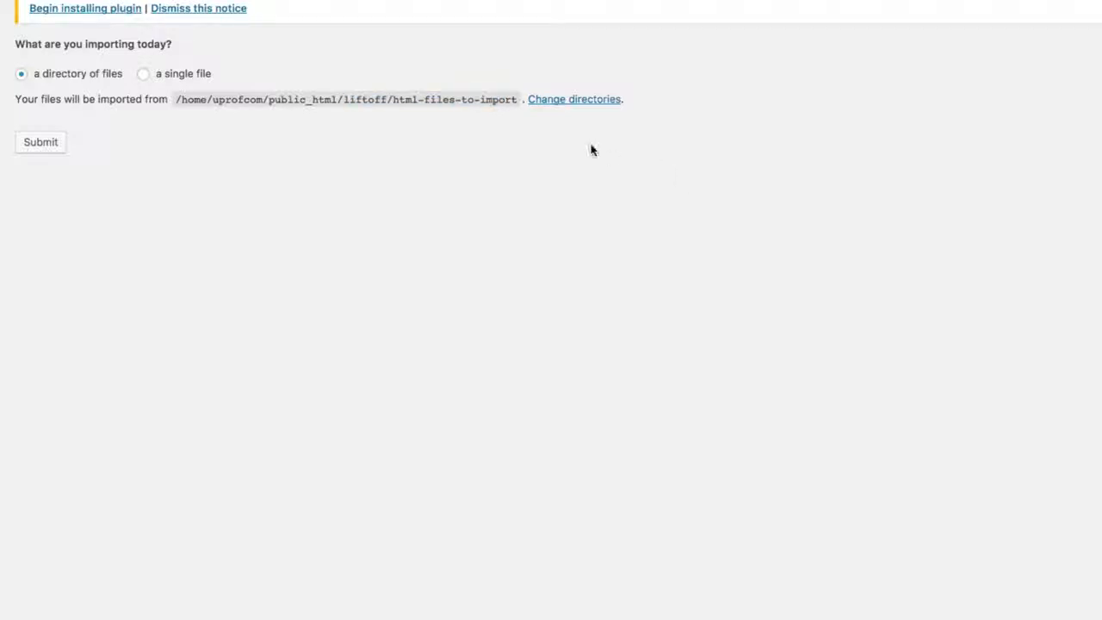
{"action": "left_click", "coordinate": [561, 102]}
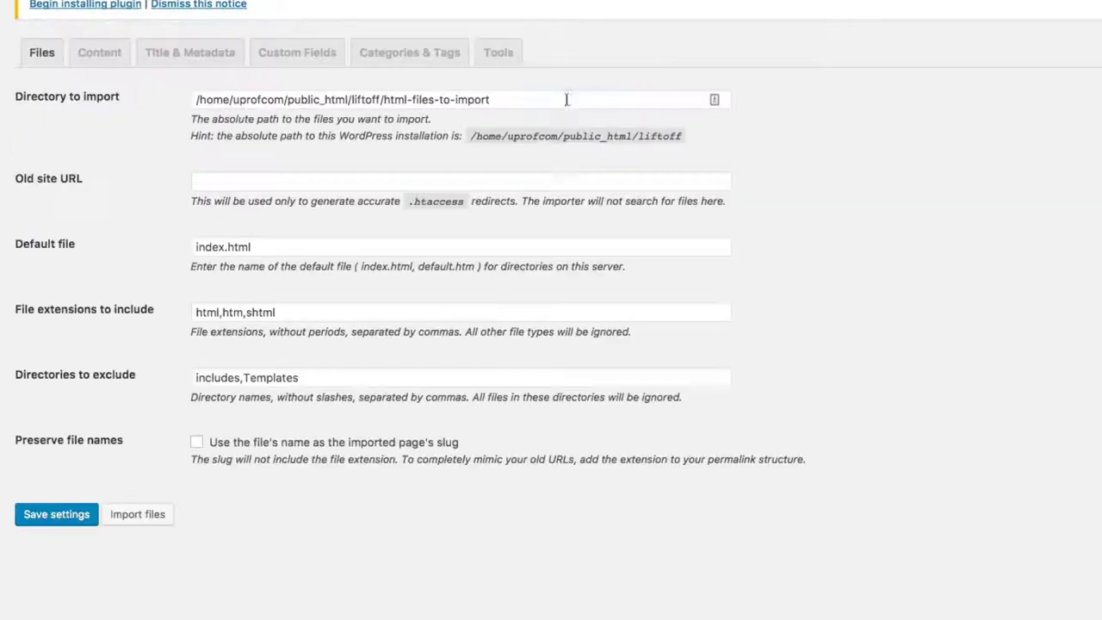
{"action": "left_click", "coordinate": [385, 99]}
{"action": "left_click", "coordinate": [618, 102], "text": "shift"}
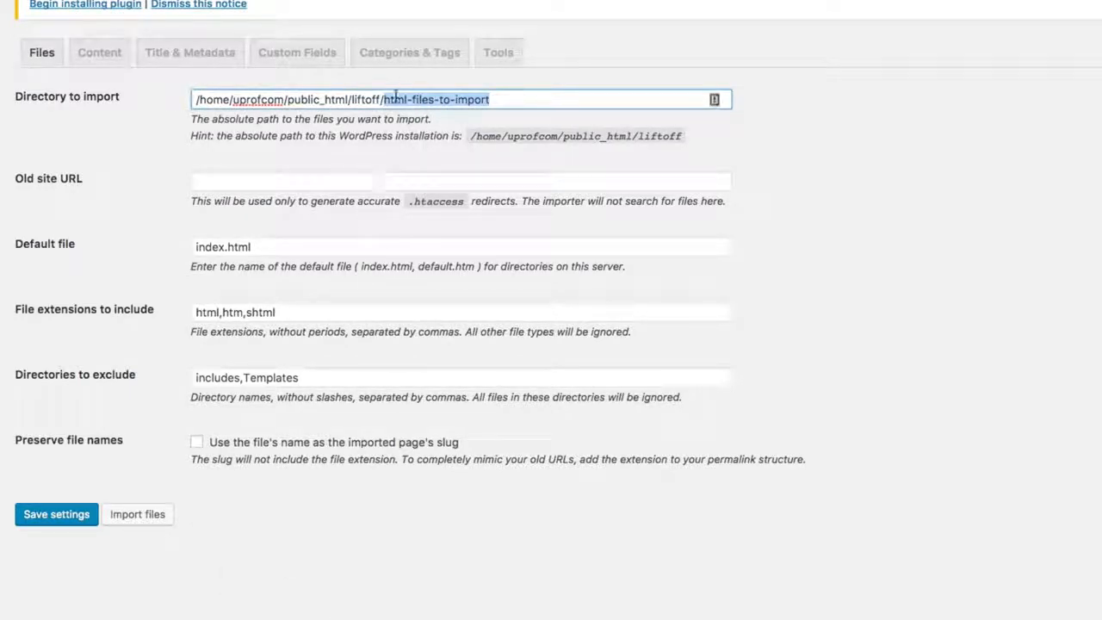
Step: Reopen the file import, choose a directory of files as the source, and run the import
{"action": "left_click", "coordinate": [154, 524]}
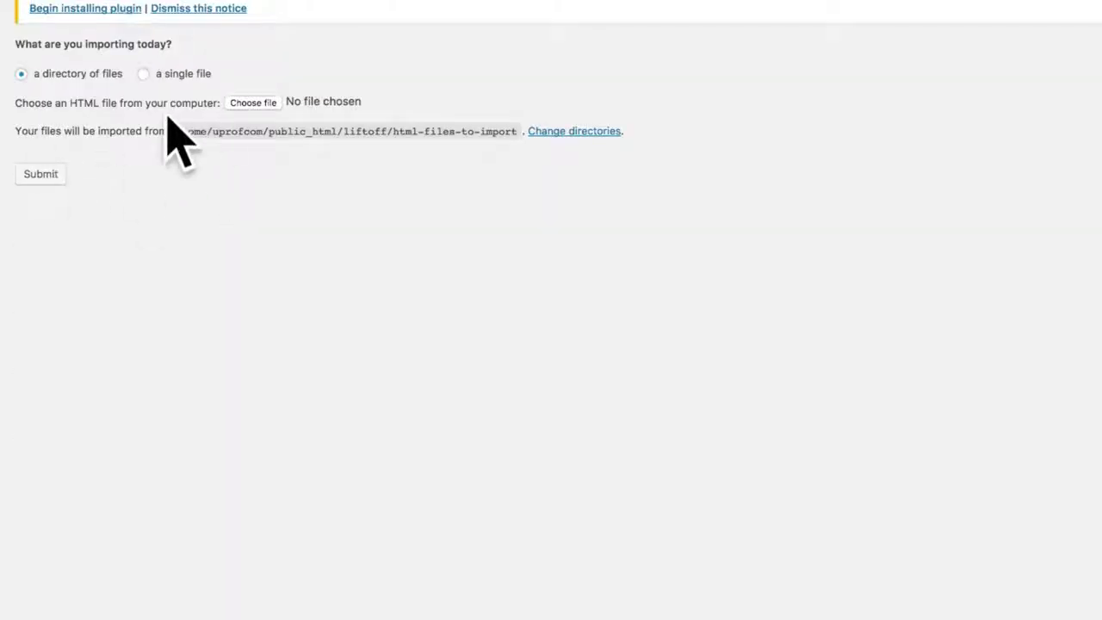
{"action": "left_click", "coordinate": [61, 75]}
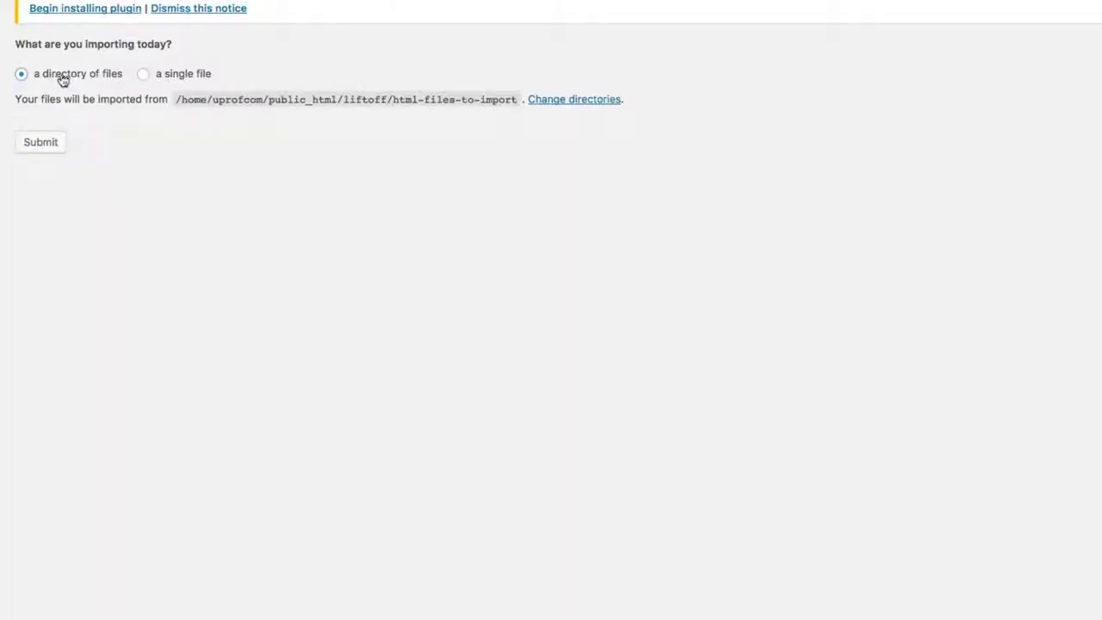
{"action": "left_click", "coordinate": [34, 146]}
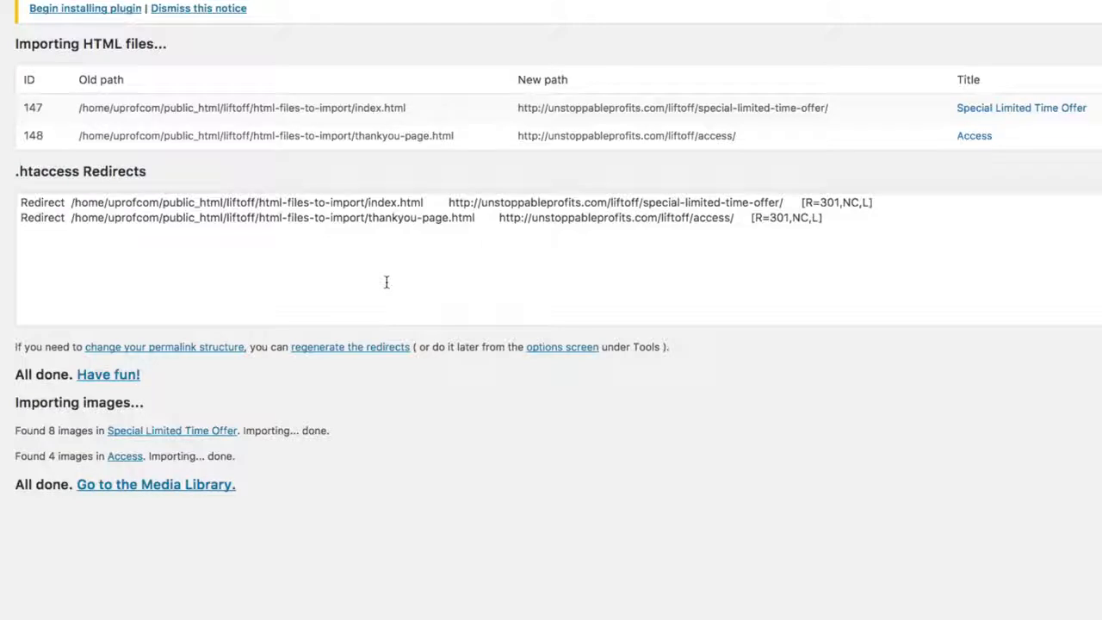
Step: Examine the import results, comparing the old paths of index.html and thankyou-page.html with their new page URLs
{"action": "left_click", "coordinate": [360, 274]}
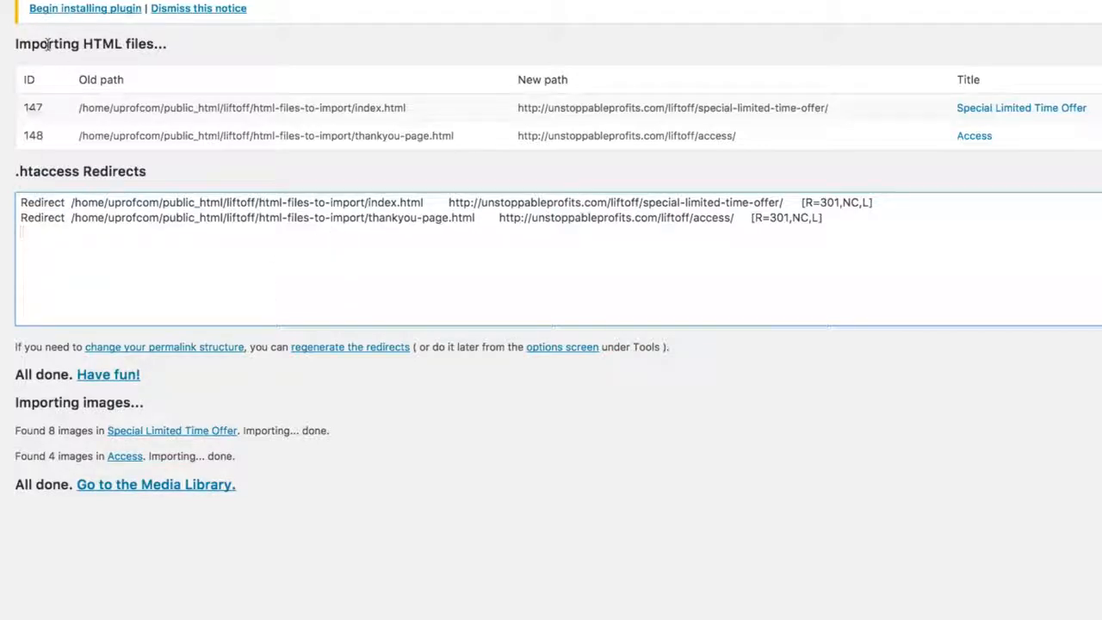
{"action": "left_click_drag", "start_coordinate": [16, 45], "coordinate": [187, 42]}
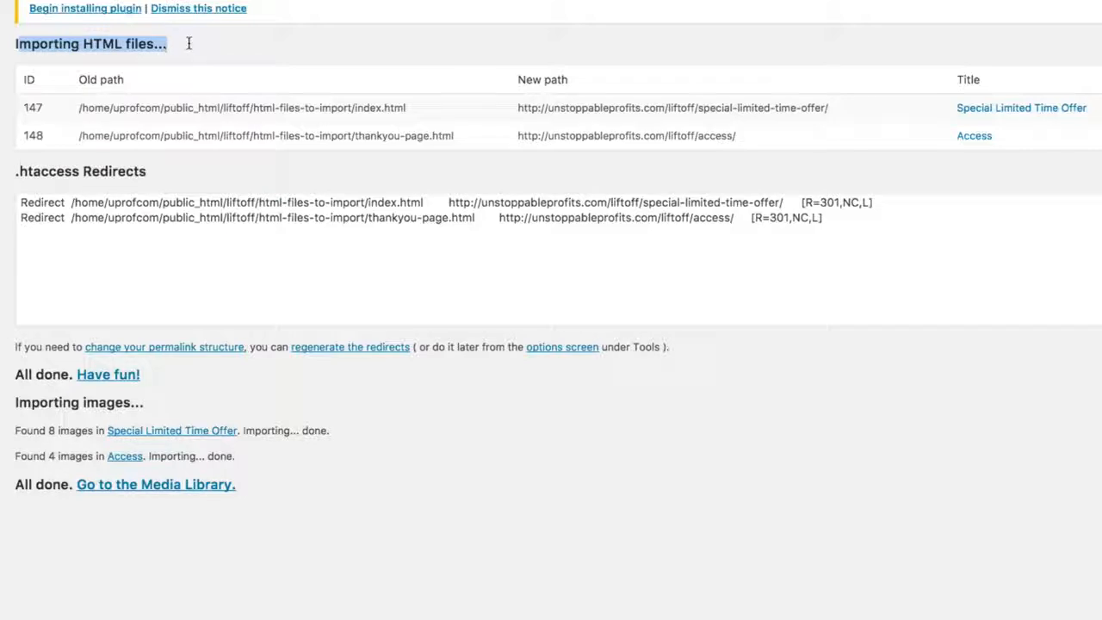
{"action": "left_click_drag", "start_coordinate": [83, 108], "coordinate": [398, 111]}
{"action": "mouse_move", "coordinate": [525, 108]}
{"action": "left_mouse_down"}
{"action": "mouse_move", "coordinate": [856, 115]}
{"action": "mouse_move", "coordinate": [509, 106]}
{"action": "left_mouse_up"}
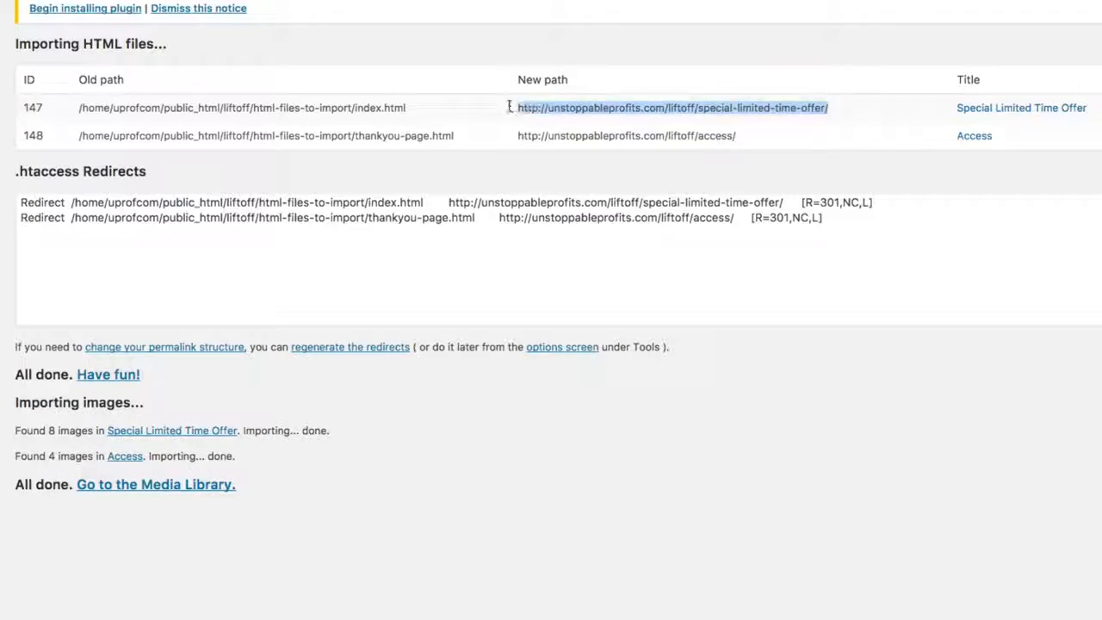
{"action": "left_click_drag", "start_coordinate": [761, 139], "coordinate": [509, 128]}
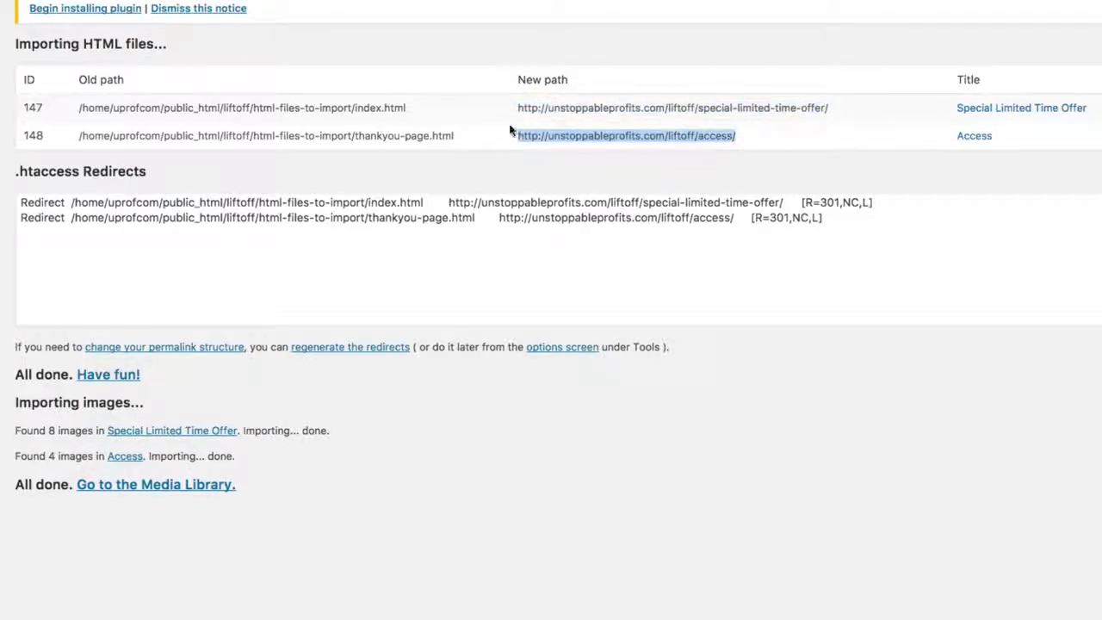
{"action": "left_click_drag", "start_coordinate": [352, 108], "coordinate": [411, 104]}
{"action": "left_click_drag", "start_coordinate": [355, 135], "coordinate": [483, 135]}
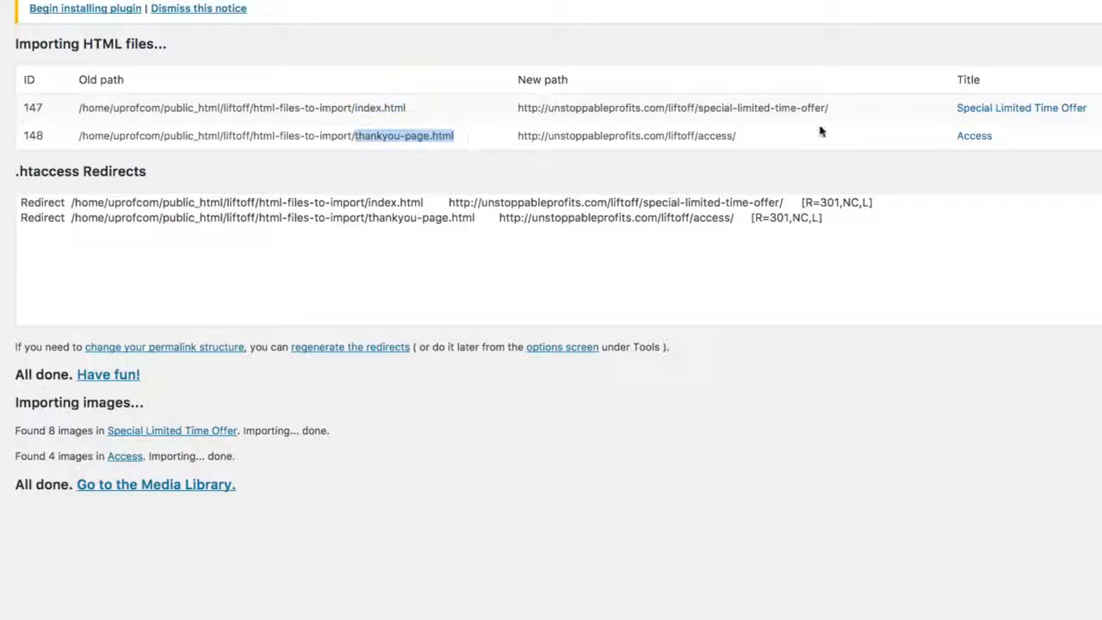
{"action": "left_click", "coordinate": [476, 113]}
{"action": "left_click_drag", "start_coordinate": [354, 135], "coordinate": [460, 140]}
{"action": "left_click_drag", "start_coordinate": [698, 135], "coordinate": [762, 133]}
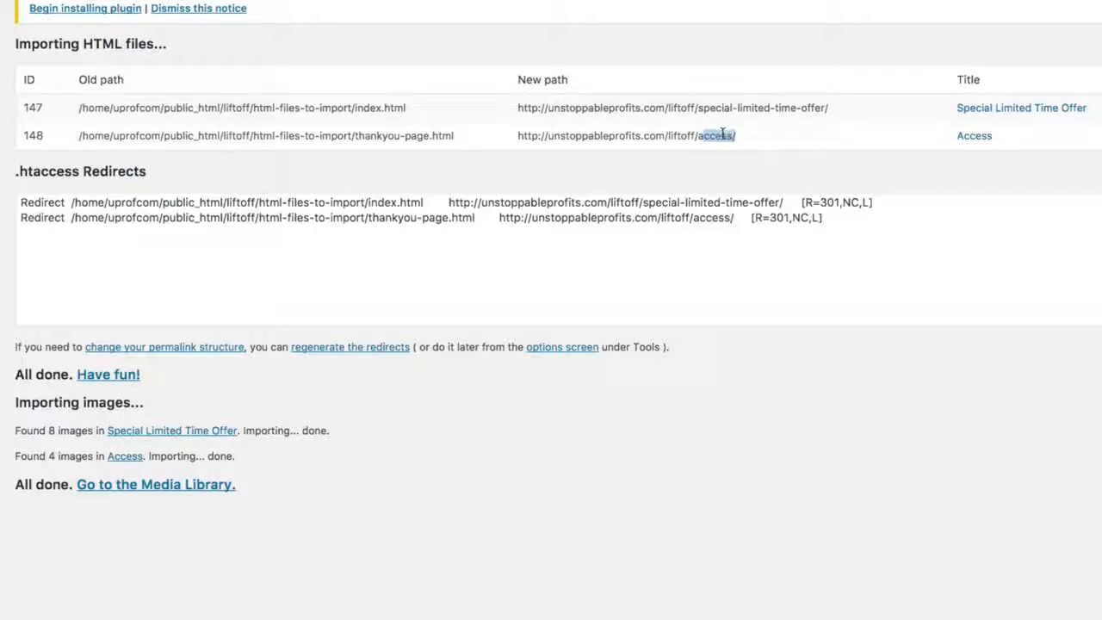
{"action": "left_click", "coordinate": [797, 105]}
{"action": "left_click_drag", "start_coordinate": [714, 108], "coordinate": [834, 109]}
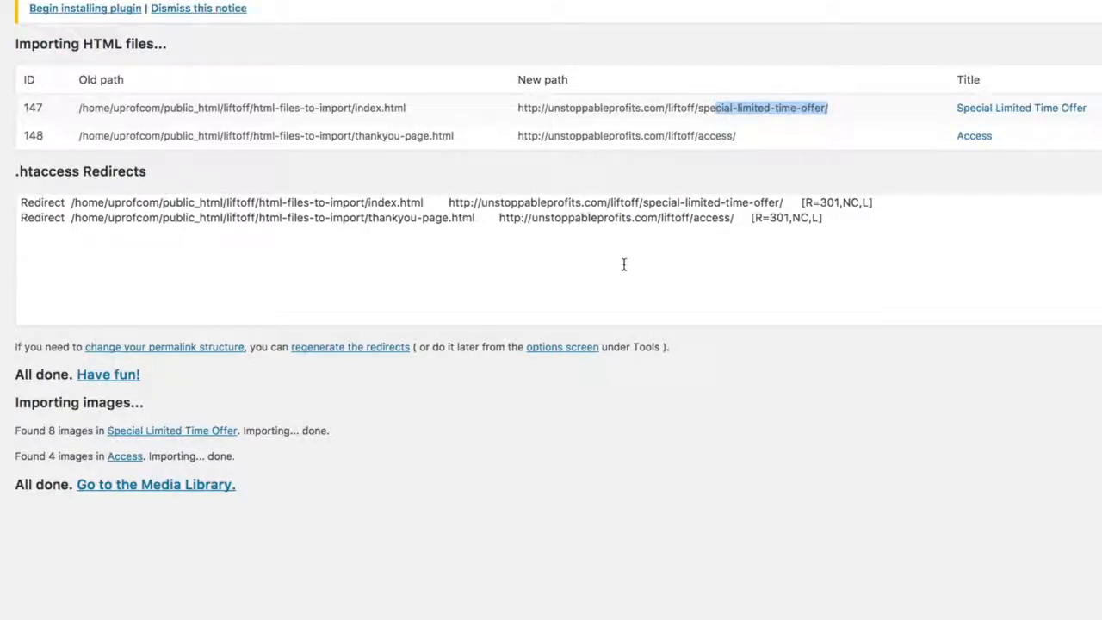
Step: Open the list of all pages and locate the imported Special Limited Time Offer and Access pages
{"action": "mouse_move", "coordinate": [39, 101]}
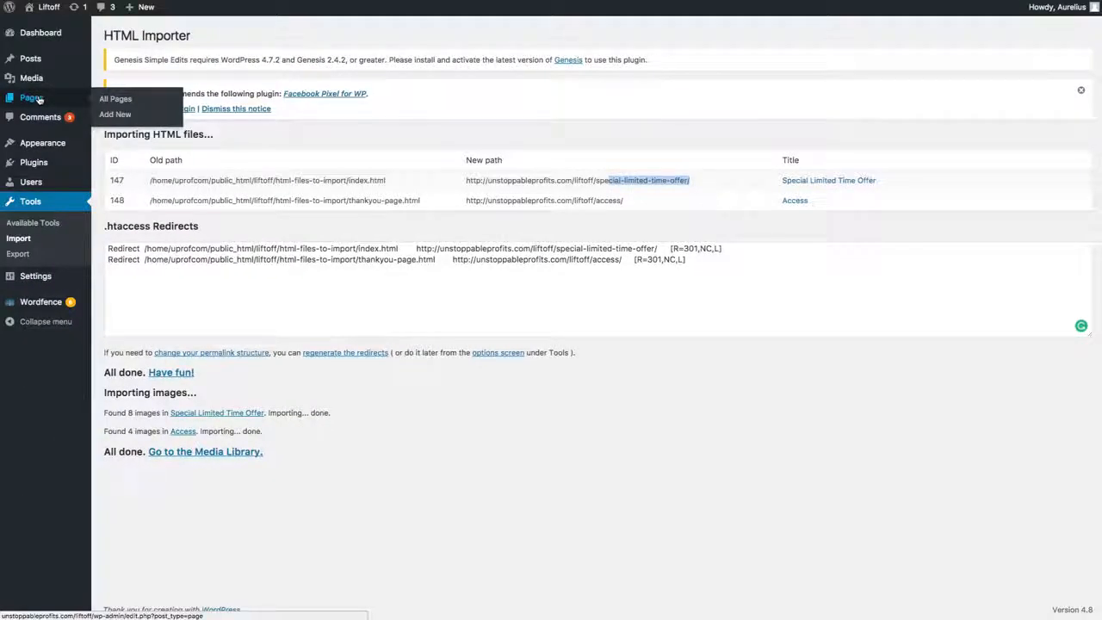
{"action": "left_click", "coordinate": [128, 101]}
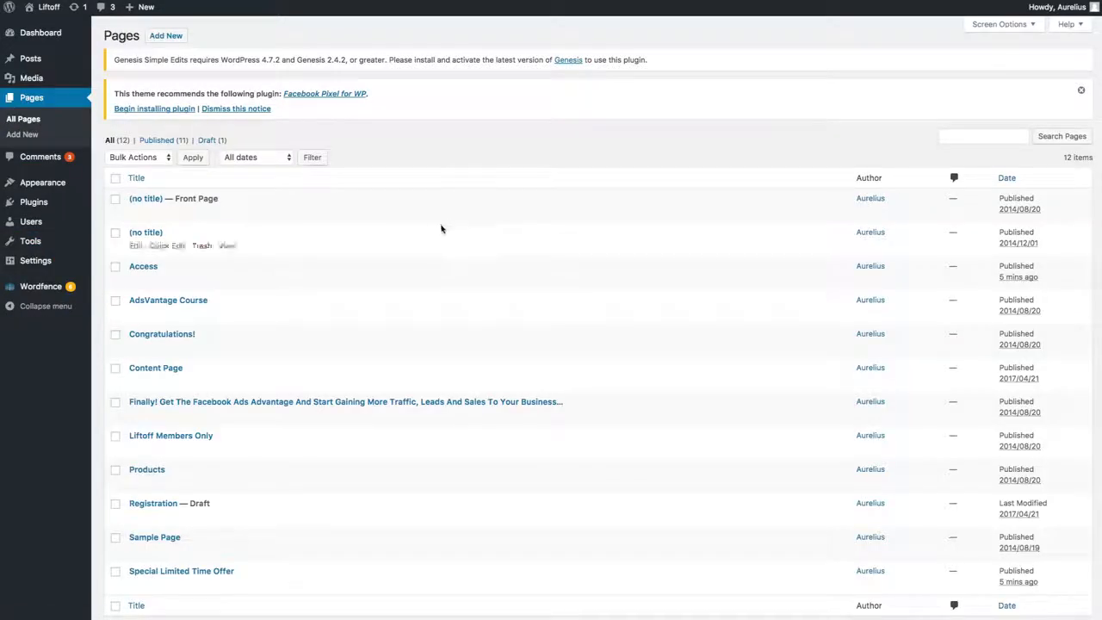
{"action": "scroll", "coordinate": [442, 226], "scroll_direction": "down", "scroll_amount": 2}
{"action": "mouse_move", "coordinate": [51, 184]}
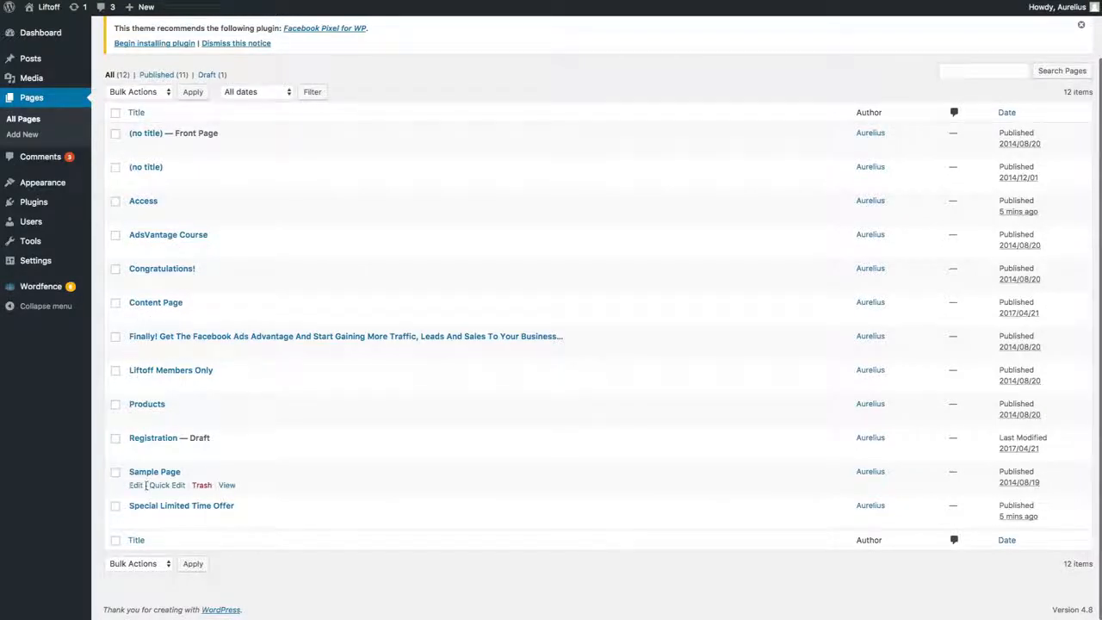
{"action": "left_click_drag", "start_coordinate": [262, 508], "coordinate": [129, 505]}
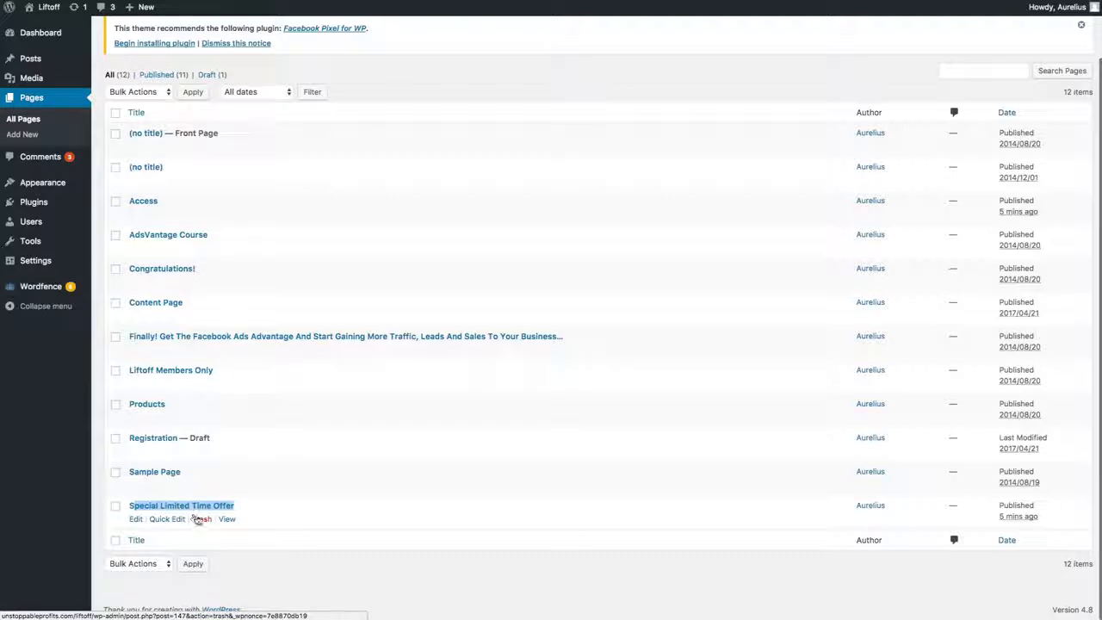
{"action": "left_click_drag", "start_coordinate": [198, 197], "coordinate": [139, 200]}
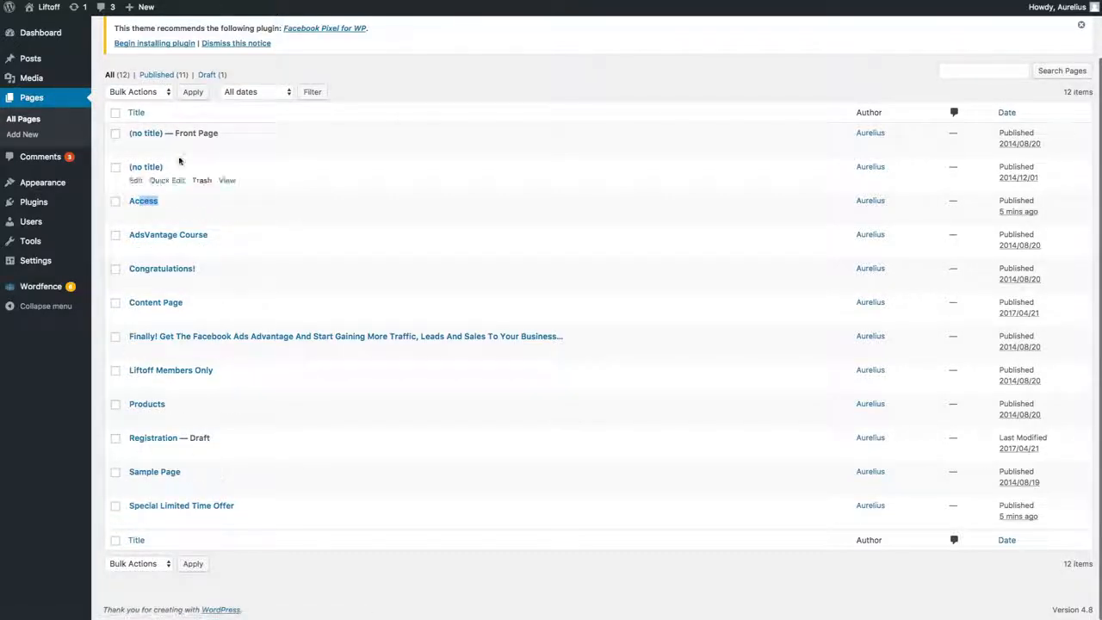
Step: Change the slug of the imported Access page to access-785938 through quick editing and save the change
{"action": "left_click", "coordinate": [164, 214]}
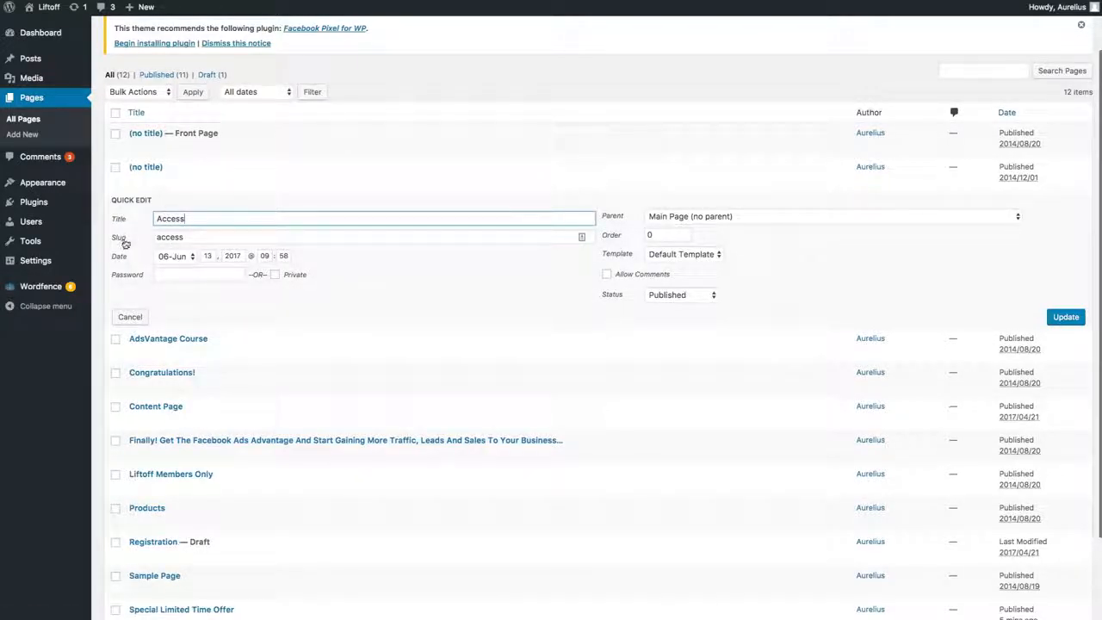
{"action": "double_click", "coordinate": [198, 238]}
{"action": "left_click", "coordinate": [200, 239]}
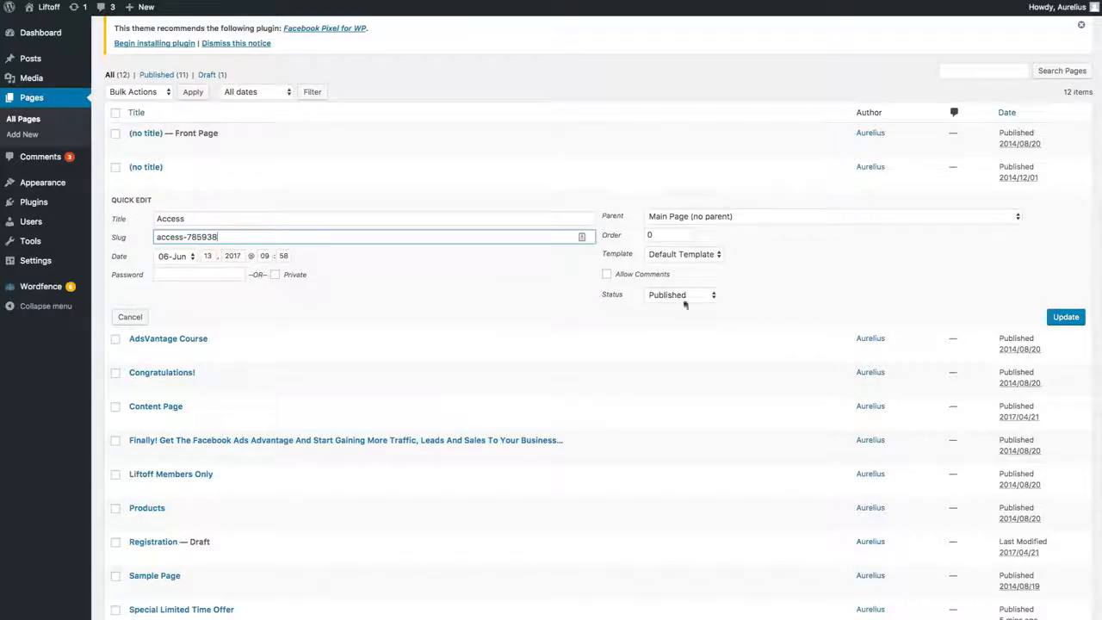
{"action": "left_click", "coordinate": [1065, 317]}
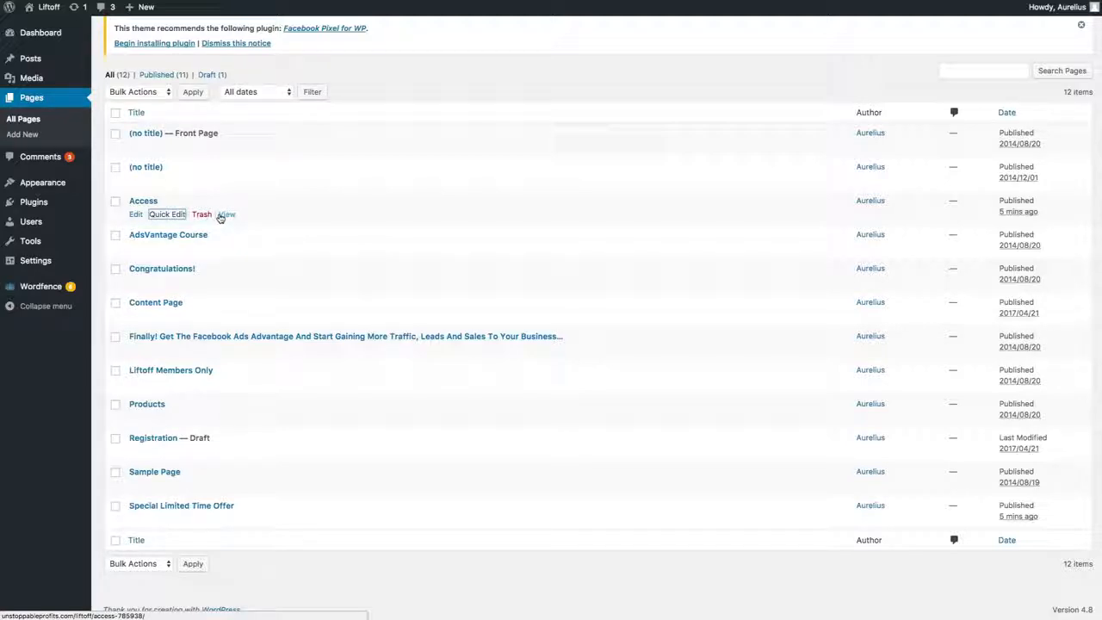
Step: Check the number appended to the Access page's slug, leaving the page settings as they are
{"action": "left_click", "coordinate": [169, 214]}
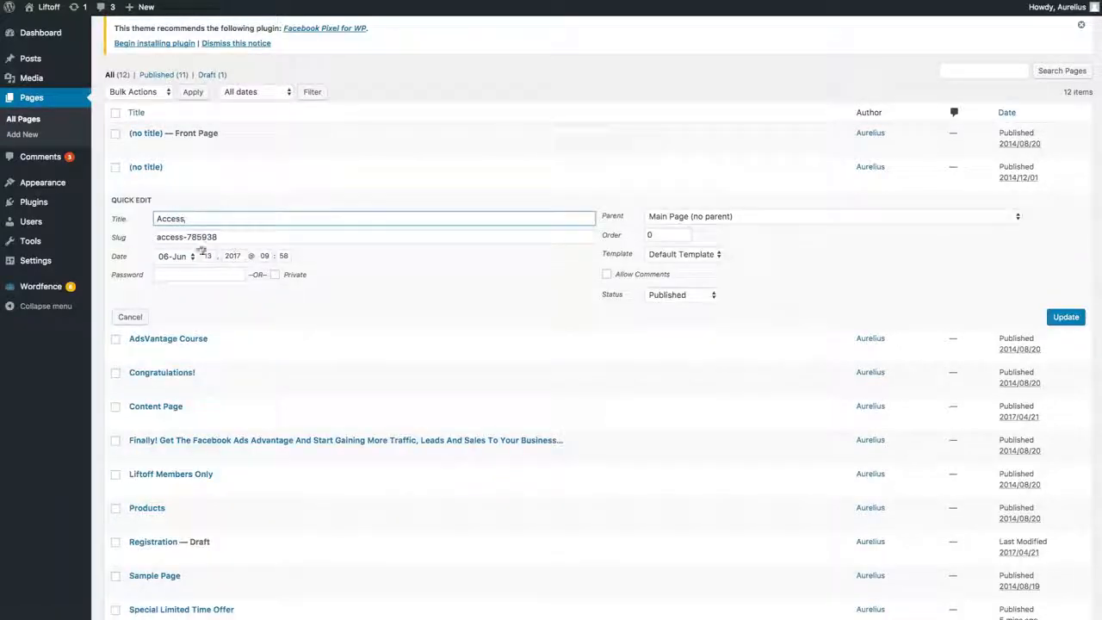
{"action": "left_click_drag", "start_coordinate": [187, 237], "coordinate": [288, 241]}
{"action": "left_click", "coordinate": [130, 316]}
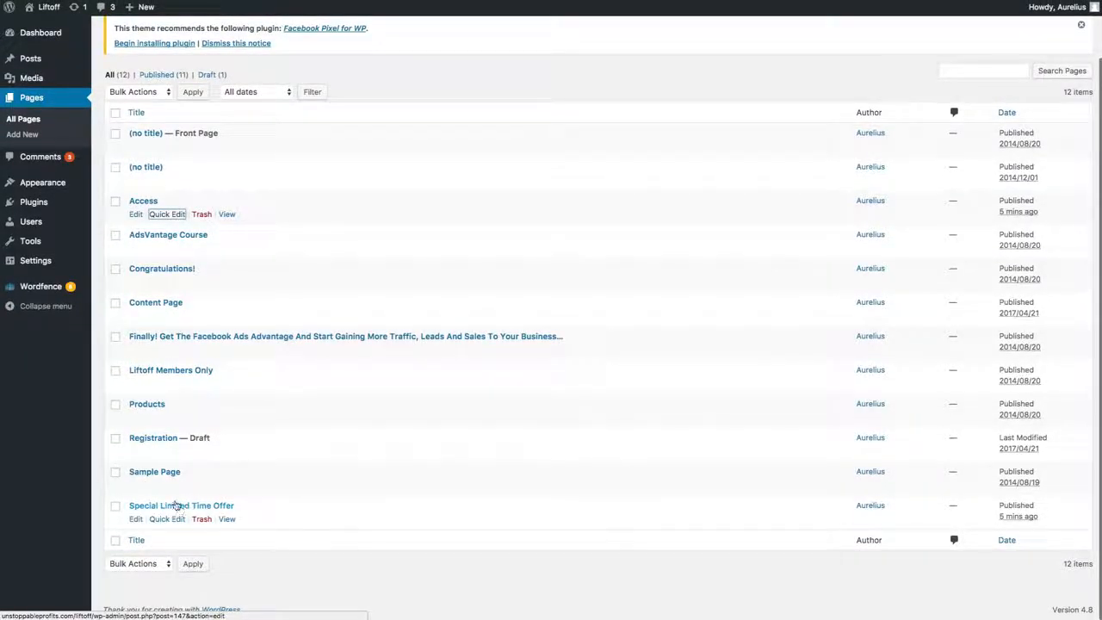
Step: Rename the Special Limited Time Offer page as Profit From PLR, set its slug to profit-from-plr, and save it
{"action": "left_click", "coordinate": [165, 520]}
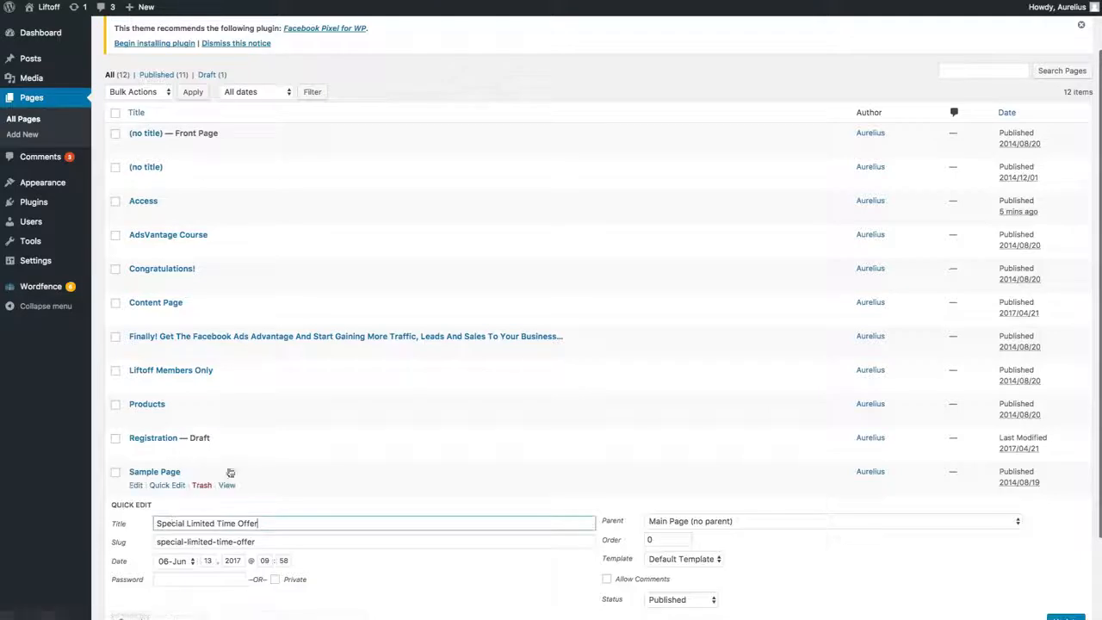
{"action": "scroll", "coordinate": [197, 473], "scroll_direction": "down", "scroll_amount": 1}
{"action": "left_click_drag", "start_coordinate": [159, 474], "coordinate": [267, 475]}
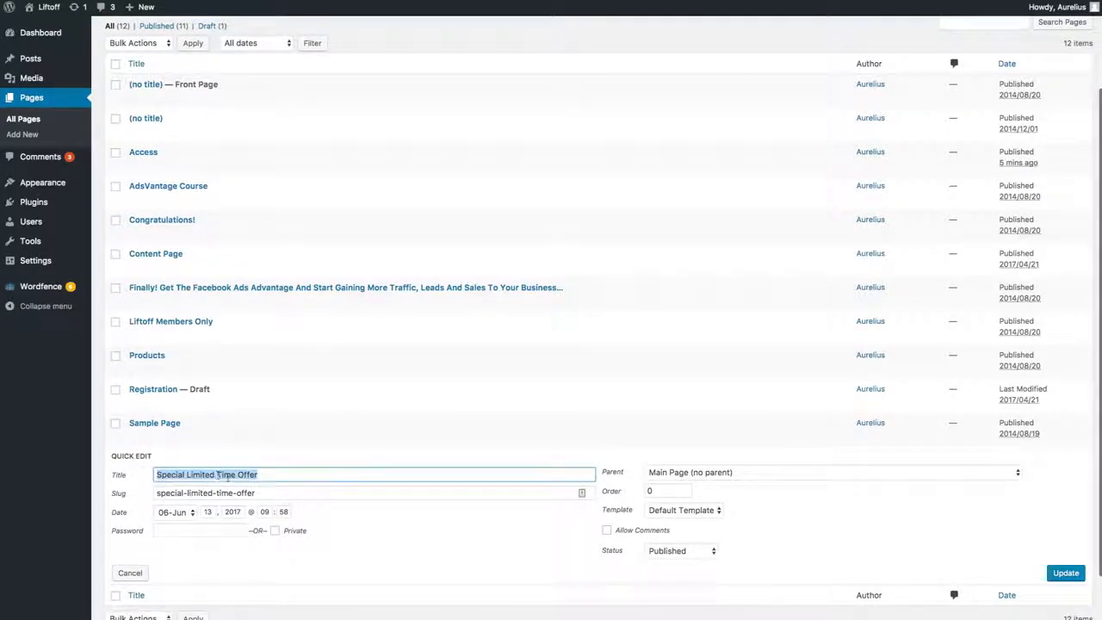
{"action": "type", "text": "Profit P"}
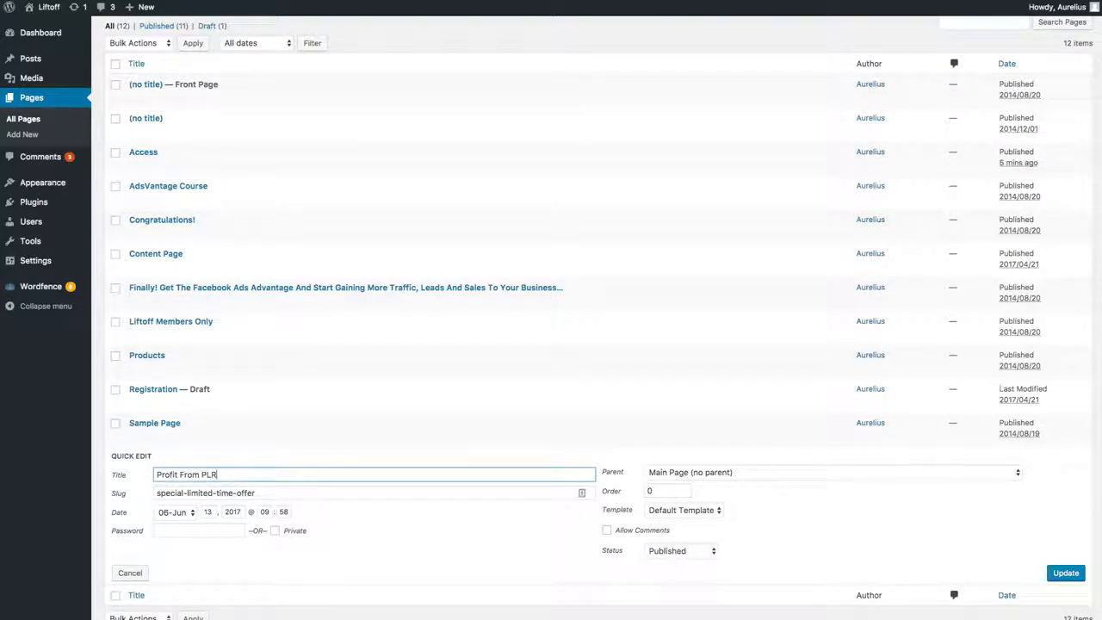
{"action": "left_click", "coordinate": [229, 491]}
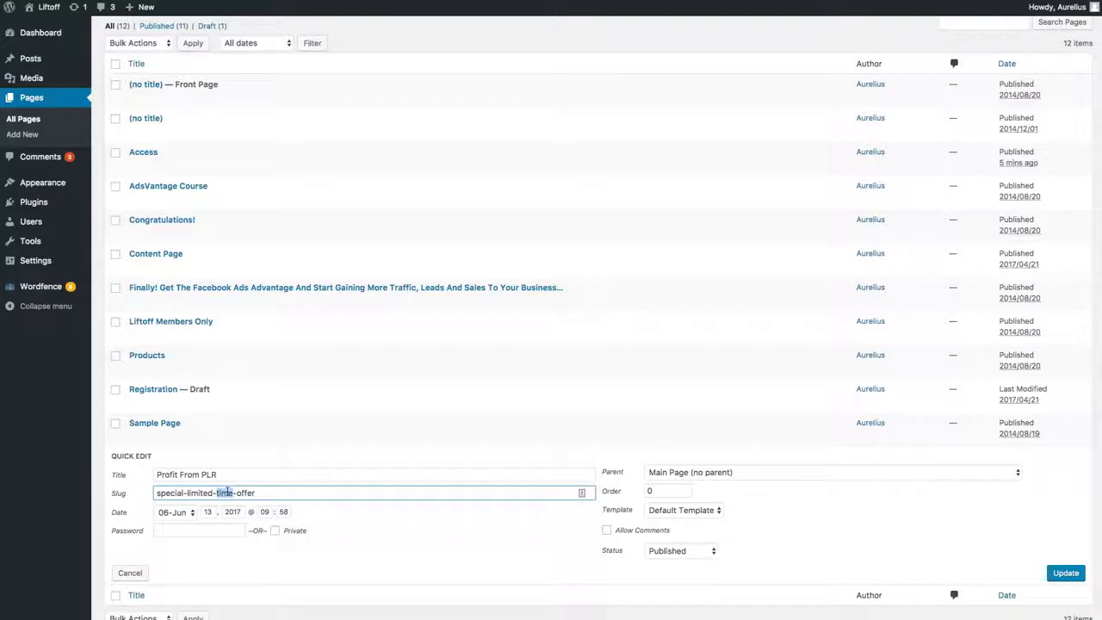
{"action": "triple_click", "coordinate": [228, 492]}
{"action": "type", "text": "pr"}
{"action": "left_click", "coordinate": [1066, 573]}
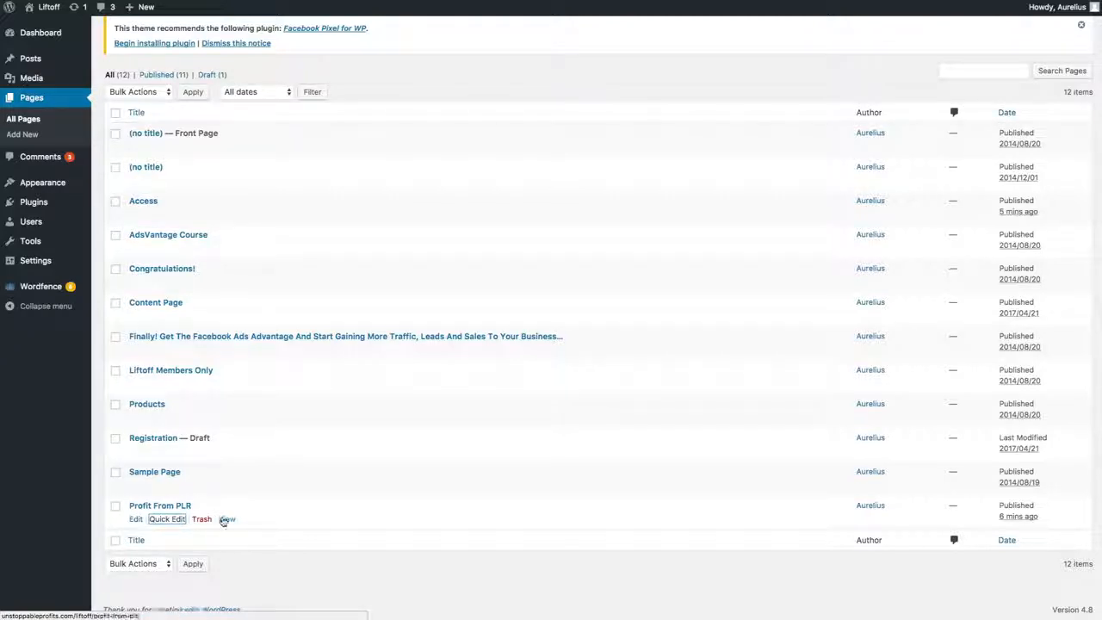
Step: Open the Profit From PLR page for editing in visual mode and check its header image and headline
{"action": "left_click", "coordinate": [137, 520]}
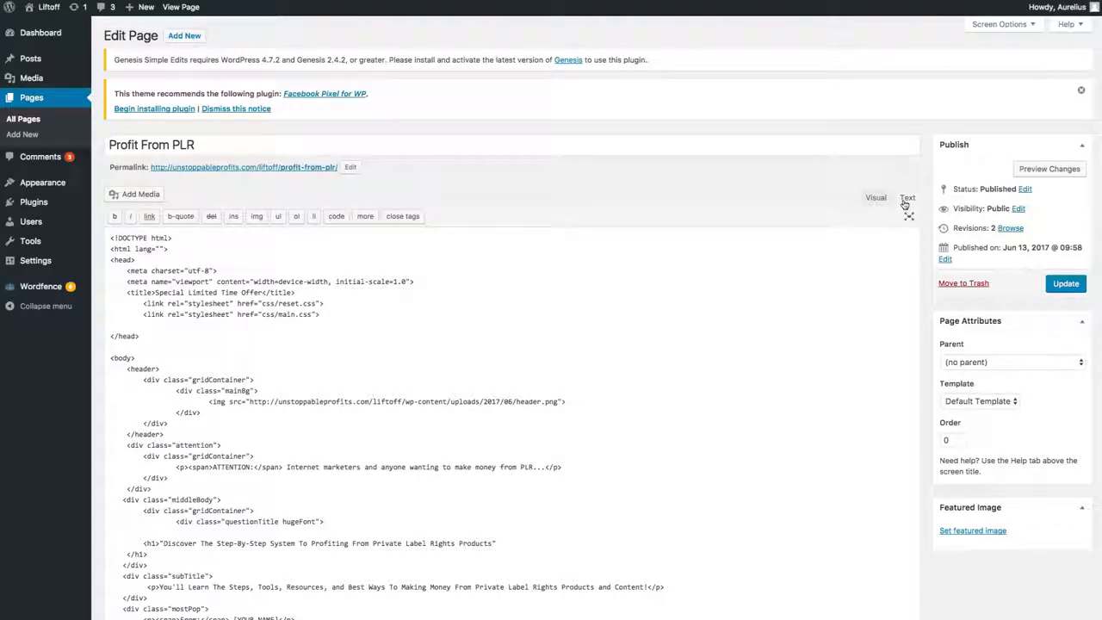
{"action": "left_click", "coordinate": [874, 198]}
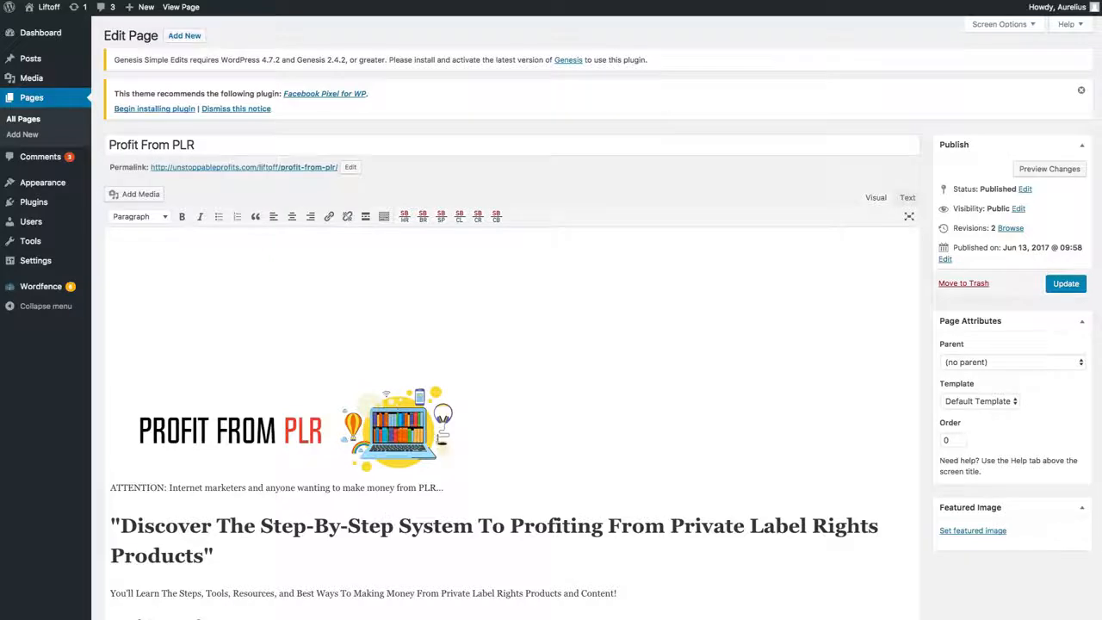
{"action": "scroll", "coordinate": [451, 464], "scroll_direction": "down", "scroll_amount": 3}
{"action": "left_click", "coordinate": [298, 278]}
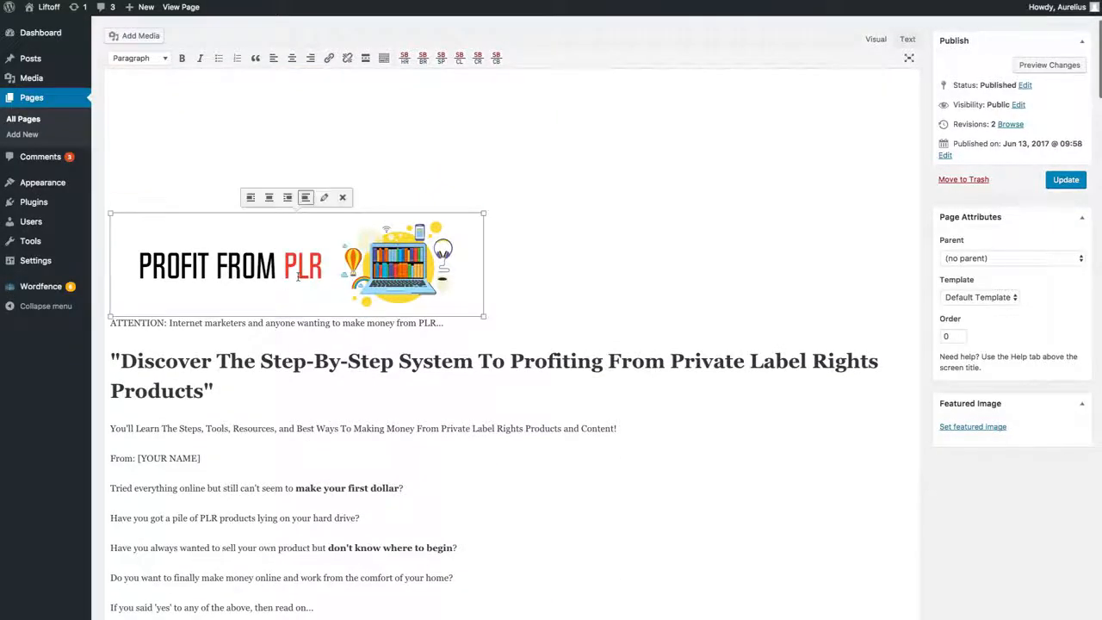
{"action": "left_click", "coordinate": [261, 362]}
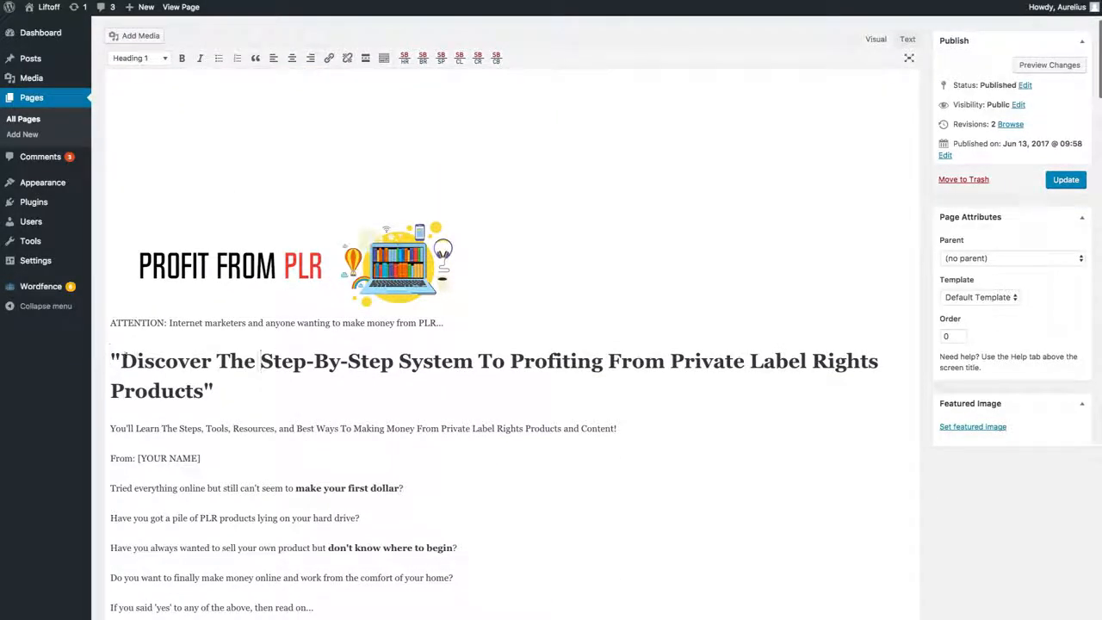
{"action": "left_click_drag", "start_coordinate": [137, 362], "coordinate": [313, 400]}
Step: Look through the whole imported sales page in the editor, from the body text to the footer logo
{"action": "scroll", "coordinate": [316, 402], "scroll_direction": "down", "scroll_amount": 10}
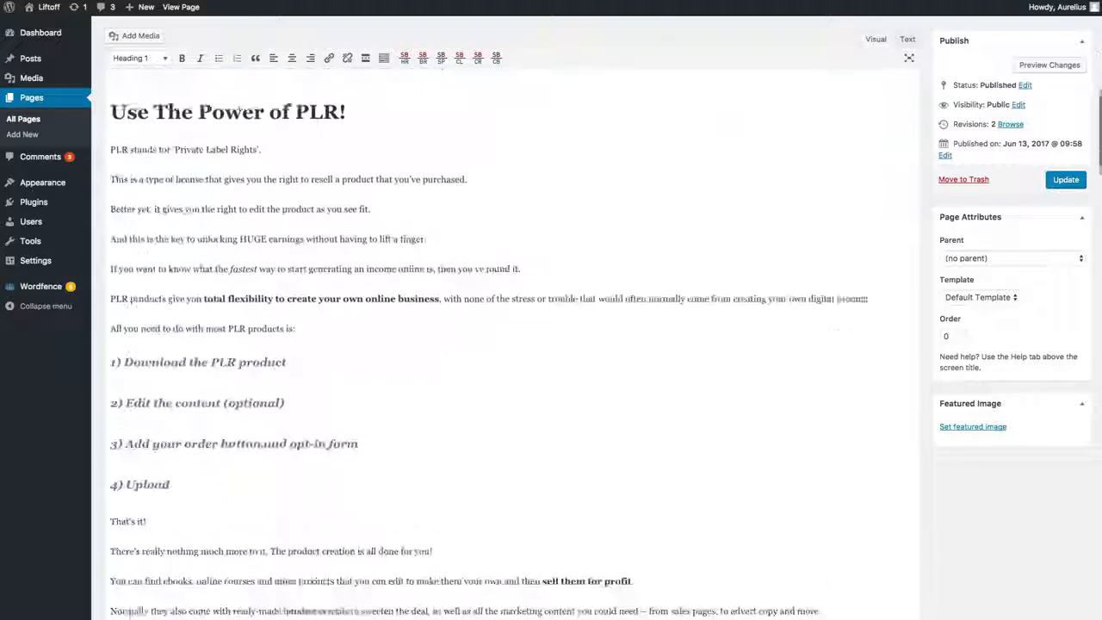
{"action": "scroll", "coordinate": [279, 398], "scroll_direction": "down", "scroll_amount": 2}
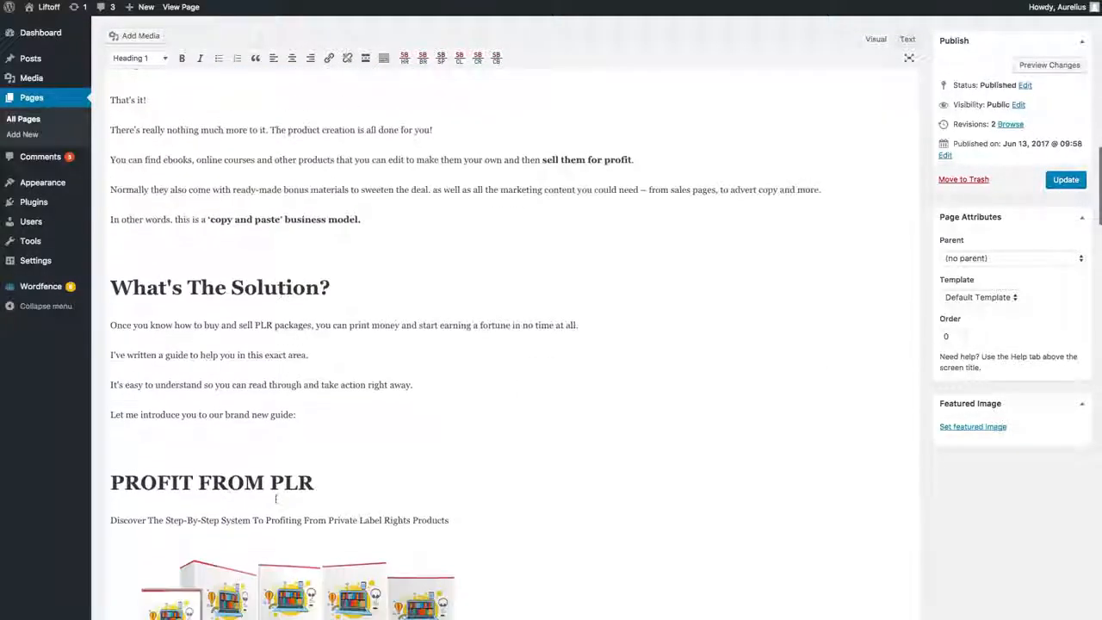
{"action": "left_click", "coordinate": [305, 338]}
{"action": "left_click_drag", "start_coordinate": [320, 356], "coordinate": [86, 353]}
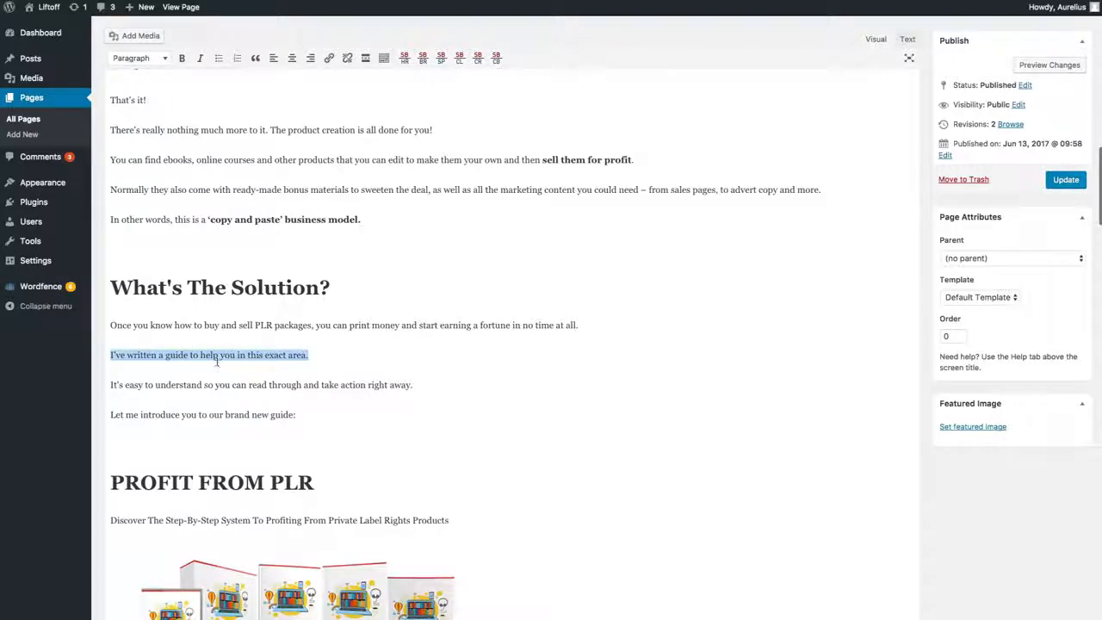
{"action": "scroll", "coordinate": [309, 405], "scroll_direction": "down", "scroll_amount": 15}
{"action": "scroll", "coordinate": [247, 600], "scroll_direction": "down", "scroll_amount": 20}
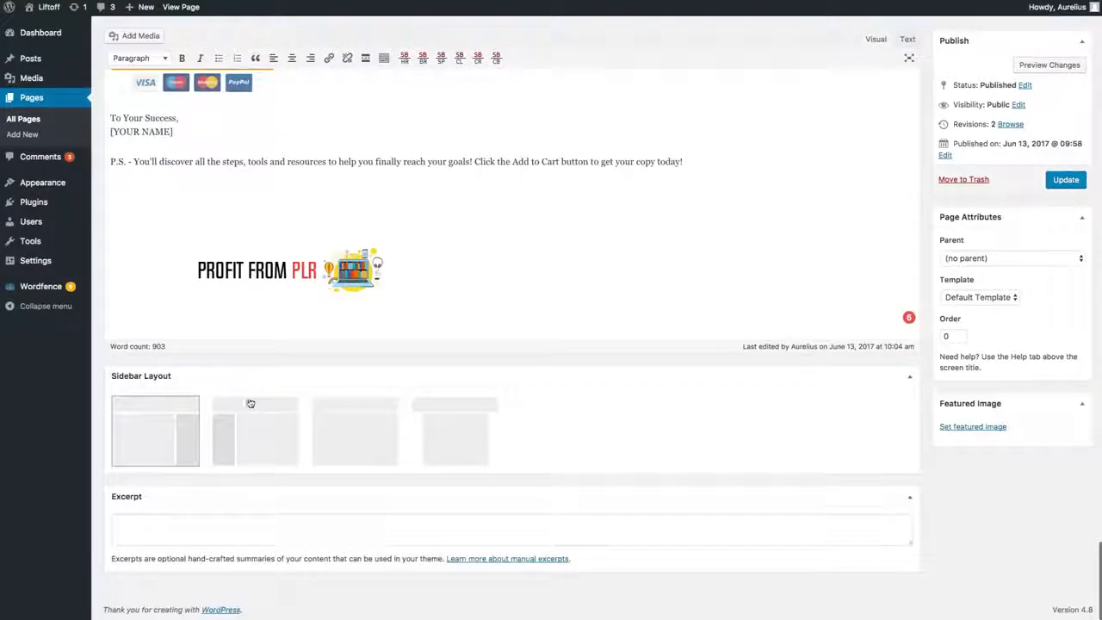
{"action": "scroll", "coordinate": [256, 361], "scroll_direction": "up", "scroll_amount": 15}
{"action": "scroll", "coordinate": [264, 265], "scroll_direction": "up", "scroll_amount": 20}
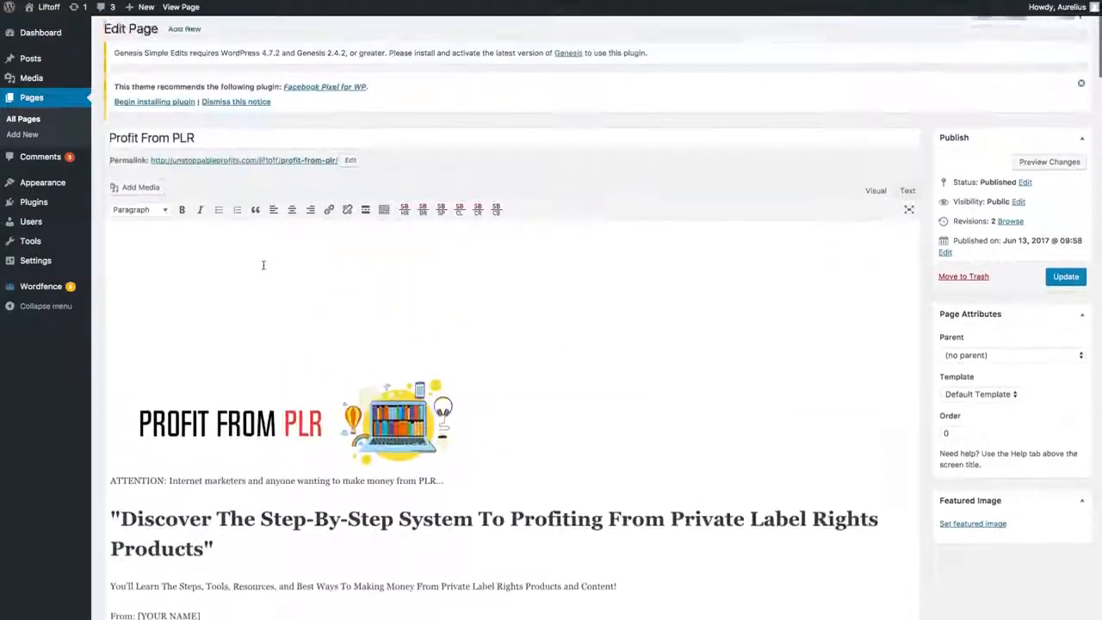
{"action": "scroll", "coordinate": [323, 521], "scroll_direction": "down", "scroll_amount": 20}
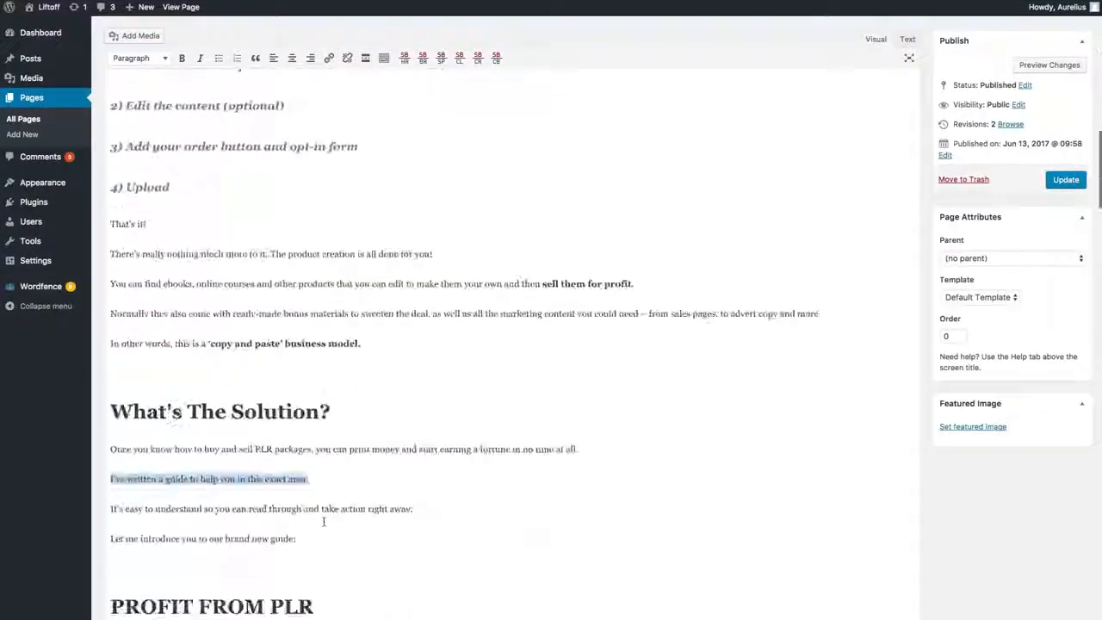
{"action": "scroll", "coordinate": [324, 520], "scroll_direction": "down", "scroll_amount": 10}
{"action": "scroll", "coordinate": [448, 323], "scroll_direction": "up", "scroll_amount": 20}
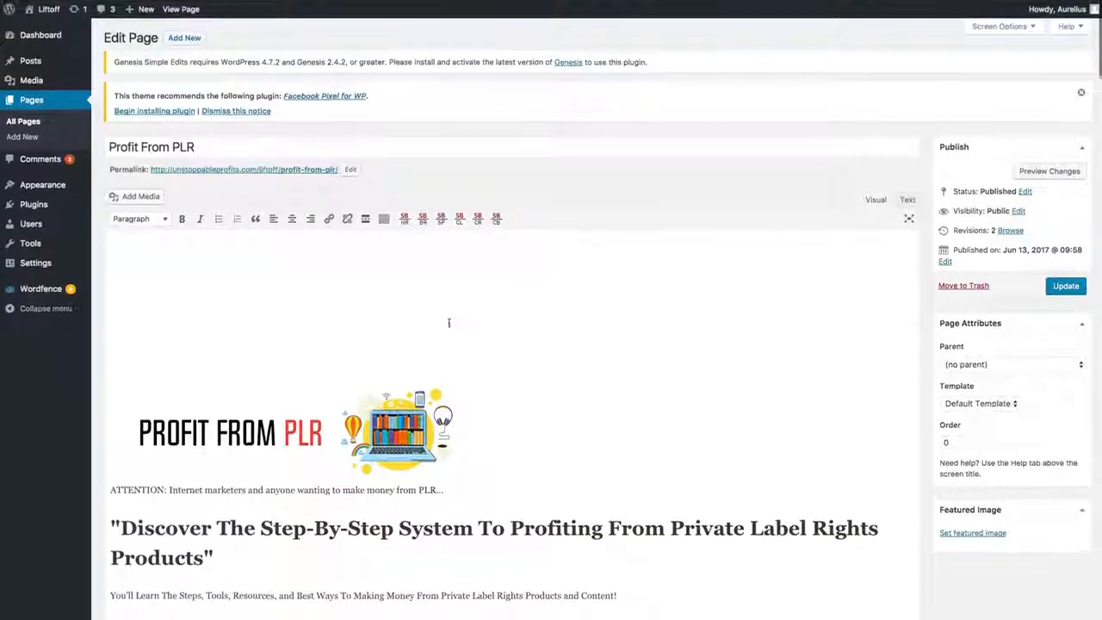
Step: Open the page's permalink in a new tab and examine the published sales page's layout through to its end
{"action": "right_click", "coordinate": [294, 169]}
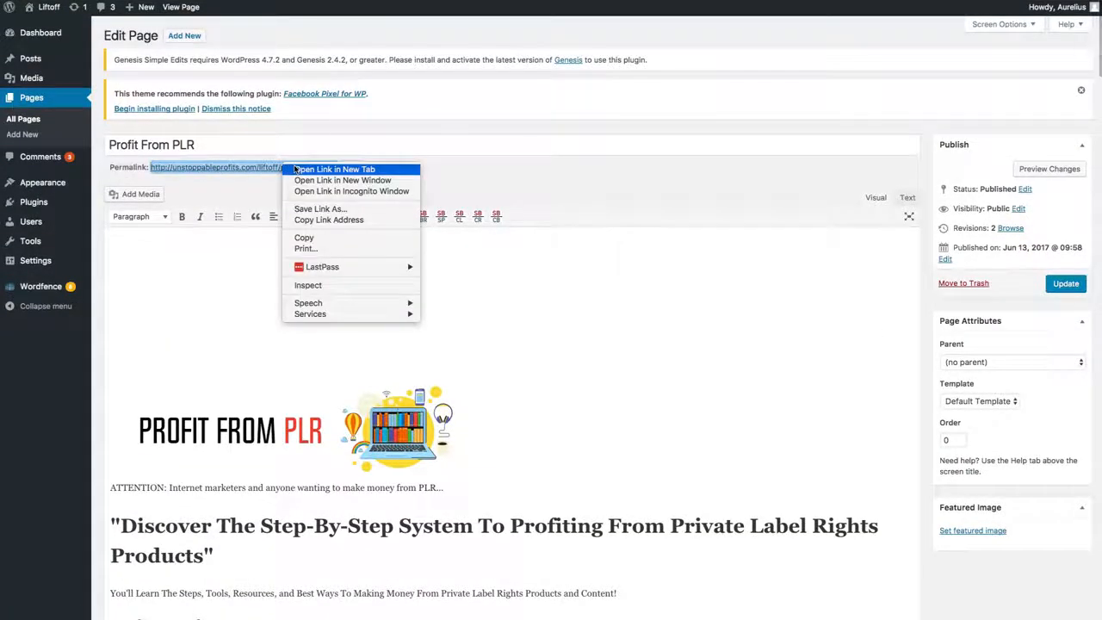
{"action": "left_click", "coordinate": [294, 169]}
{"action": "left_click", "coordinate": [413, 1]}
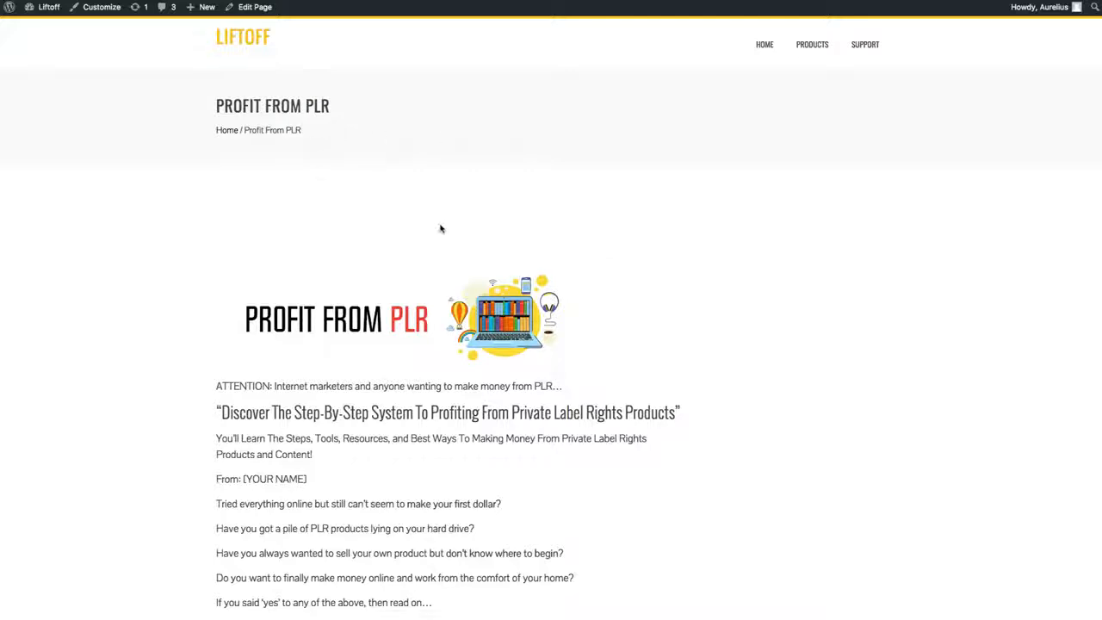
{"action": "scroll", "coordinate": [401, 300], "scroll_direction": "down", "scroll_amount": 4}
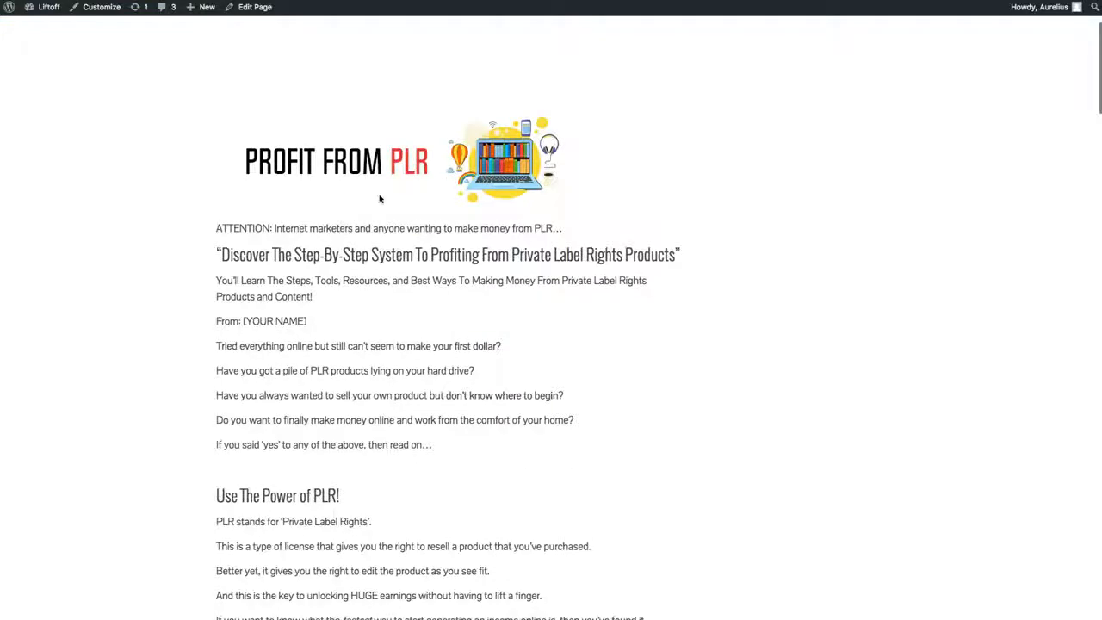
{"action": "scroll", "coordinate": [379, 199], "scroll_direction": "down", "scroll_amount": 2}
{"action": "left_click_drag", "start_coordinate": [251, 189], "coordinate": [649, 214]}
{"action": "scroll", "coordinate": [624, 249], "scroll_direction": "down", "scroll_amount": 6}
{"action": "scroll", "coordinate": [345, 290], "scroll_direction": "down", "scroll_amount": 12}
{"action": "left_click_drag", "start_coordinate": [223, 315], "coordinate": [319, 316]}
{"action": "scroll", "coordinate": [511, 471], "scroll_direction": "down", "scroll_amount": 20}
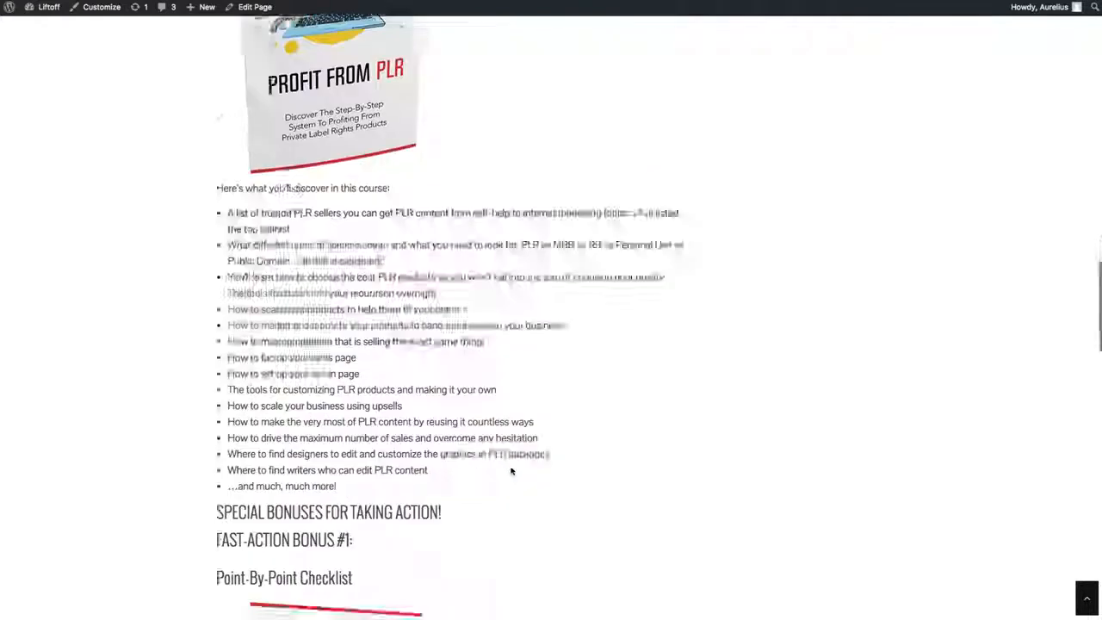
{"action": "scroll", "coordinate": [511, 470], "scroll_direction": "down", "scroll_amount": 20}
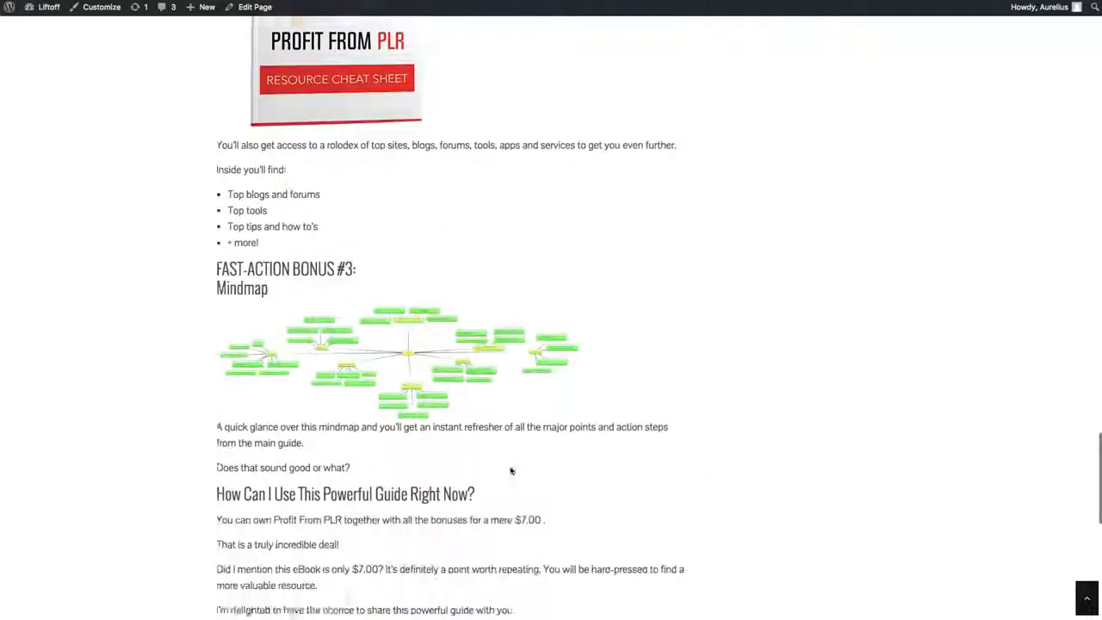
{"action": "scroll", "coordinate": [510, 471], "scroll_direction": "down", "scroll_amount": 4}
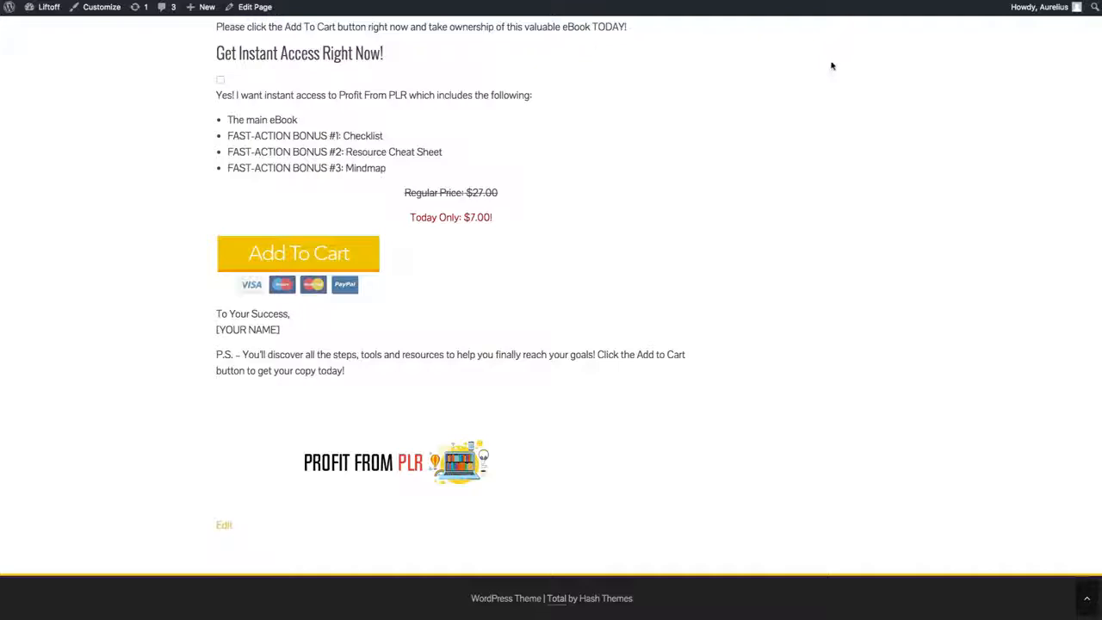
Step: Open the original index.html from the 5 - Sales Page folder and examine its headline and layout for comparison
{"action": "key", "text": "super+Tab"}
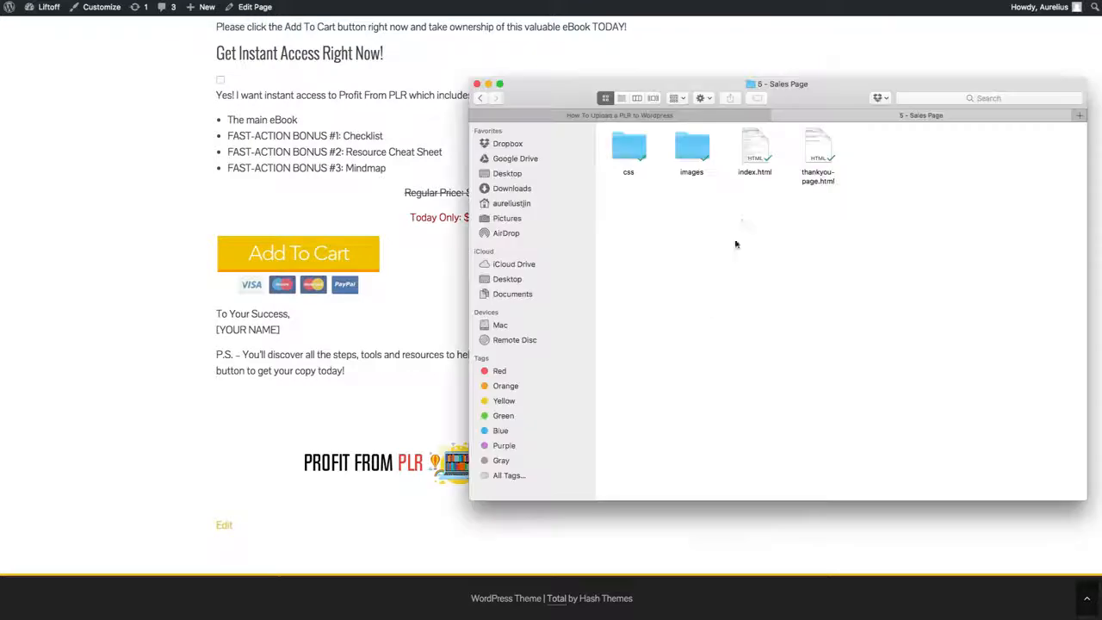
{"action": "left_click", "coordinate": [754, 156]}
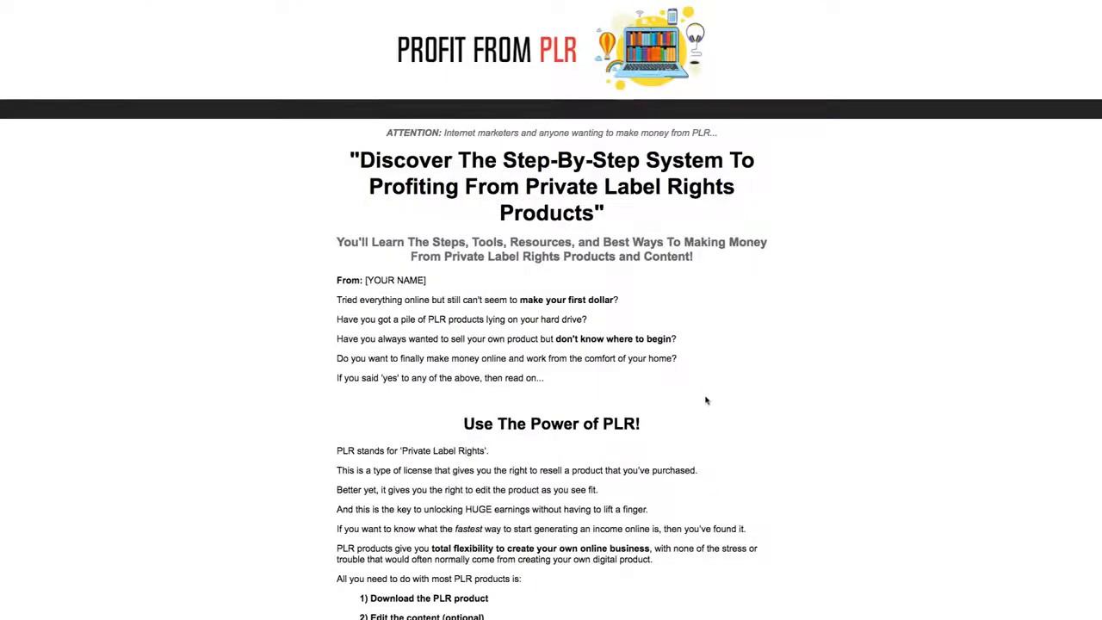
{"action": "scroll", "coordinate": [705, 399], "scroll_direction": "down", "scroll_amount": 4}
{"action": "scroll", "coordinate": [497, 293], "scroll_direction": "up", "scroll_amount": 4}
{"action": "left_click_drag", "start_coordinate": [597, 214], "coordinate": [324, 155]}
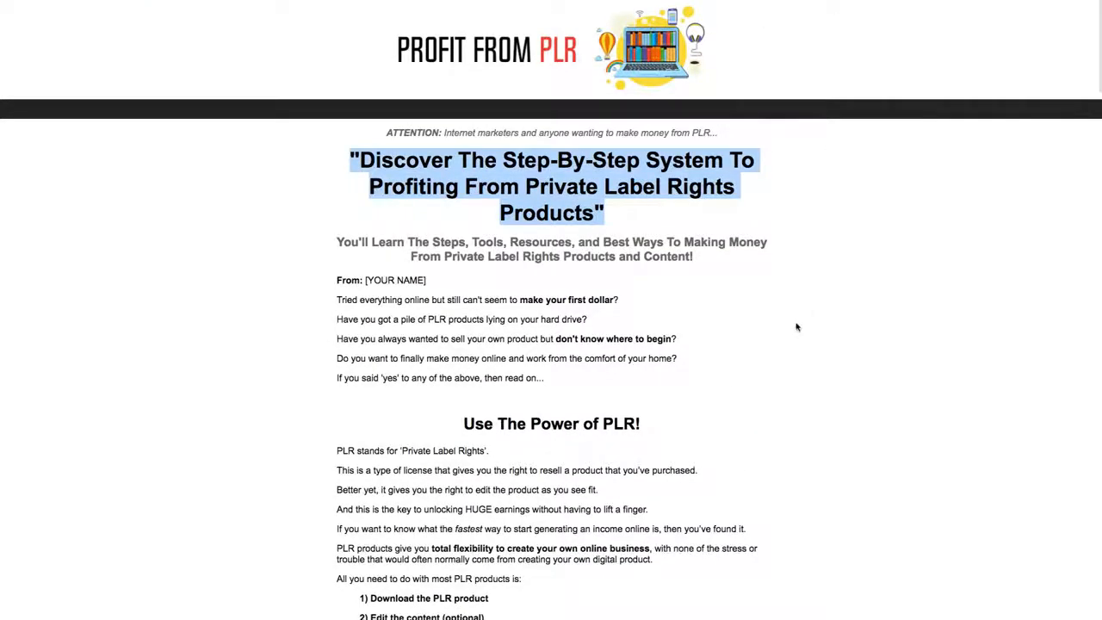
{"action": "scroll", "coordinate": [796, 327], "scroll_direction": "down", "scroll_amount": 15}
{"action": "scroll", "coordinate": [729, 363], "scroll_direction": "up", "scroll_amount": 15}
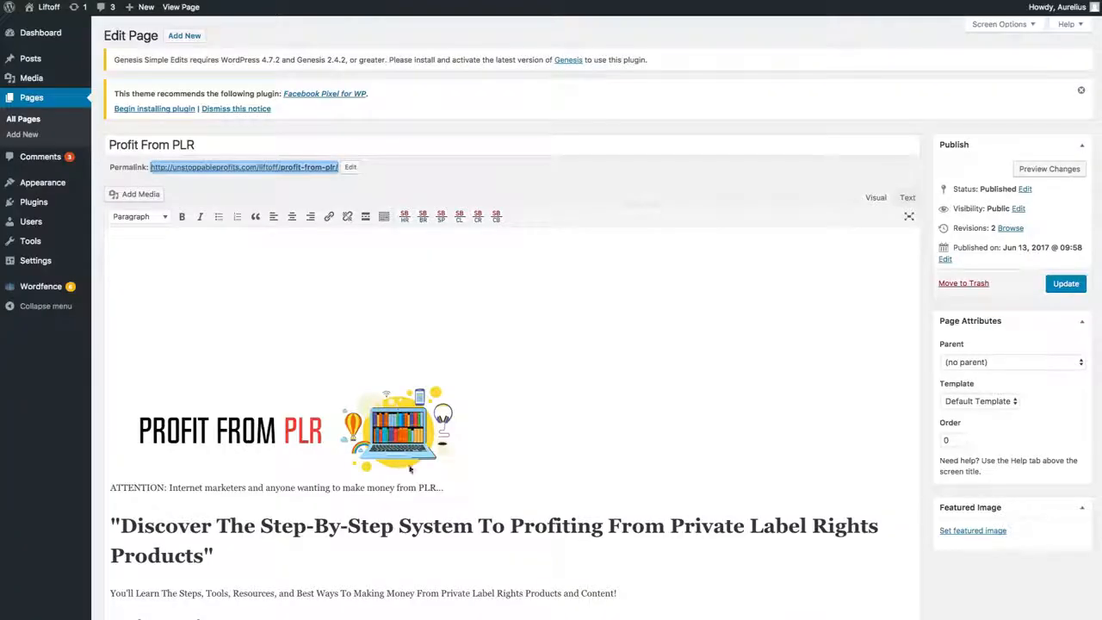
Step: Return to the Profit From PLR page editor and review the formatting of the imported headings, images and bullet text
{"action": "left_click", "coordinate": [340, 441]}
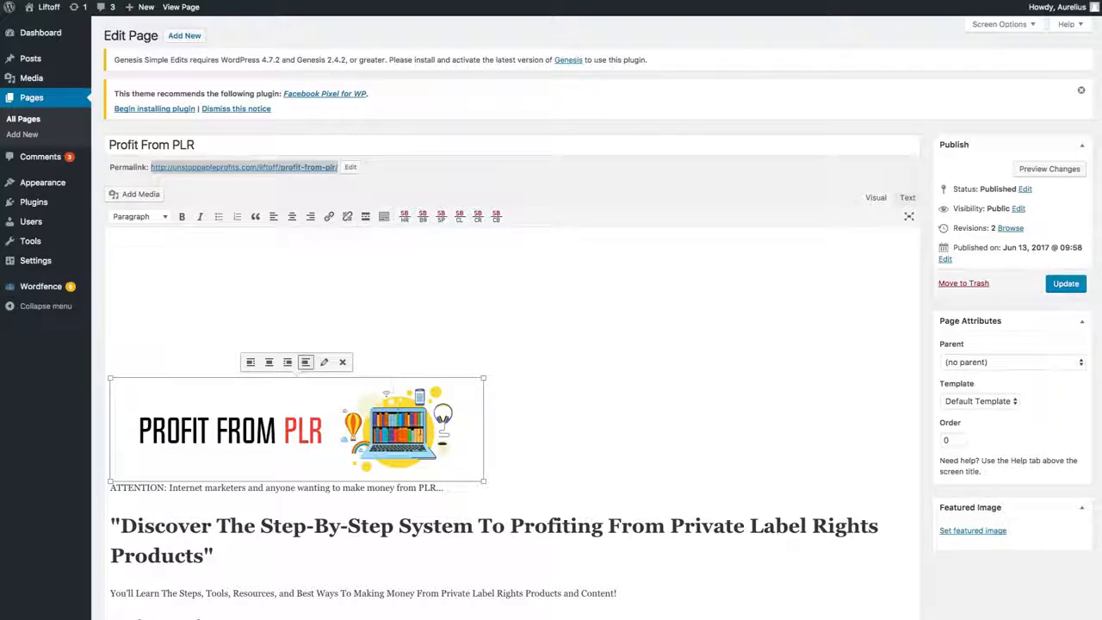
{"action": "scroll", "coordinate": [401, 431], "scroll_direction": "down", "scroll_amount": 12}
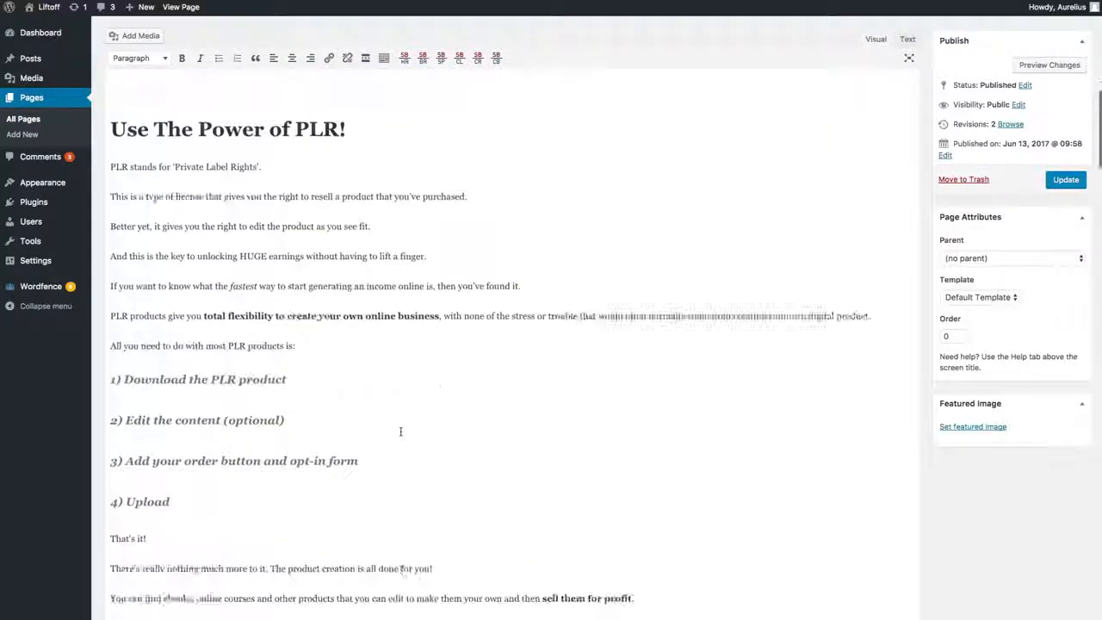
{"action": "scroll", "coordinate": [400, 431], "scroll_direction": "down", "scroll_amount": 12}
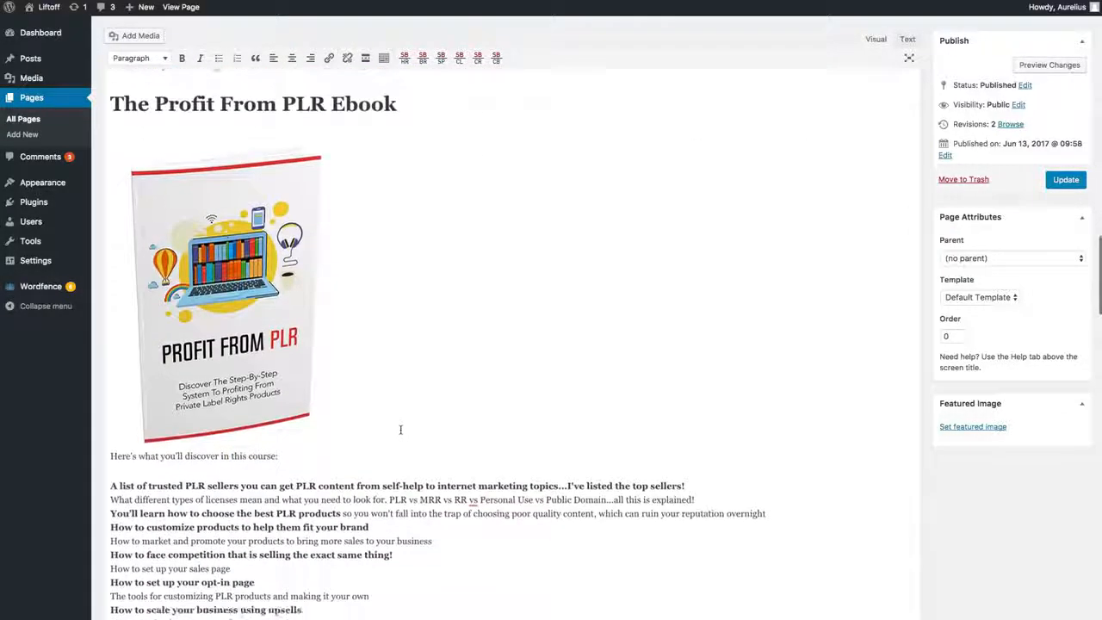
{"action": "scroll", "coordinate": [400, 429], "scroll_direction": "down", "scroll_amount": 2}
{"action": "scroll", "coordinate": [405, 422], "scroll_direction": "up", "scroll_amount": 20}
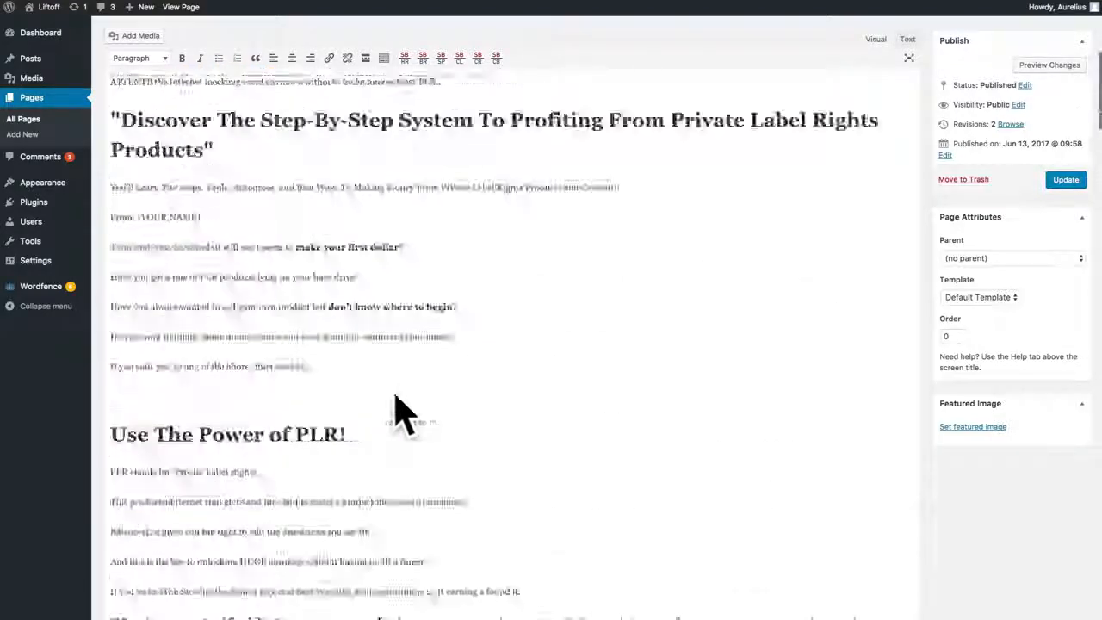
Step: Open the Profit From PLR permalink in a new tab and compare the published page with the original HTML sales page
{"action": "left_click", "coordinate": [492, 464]}
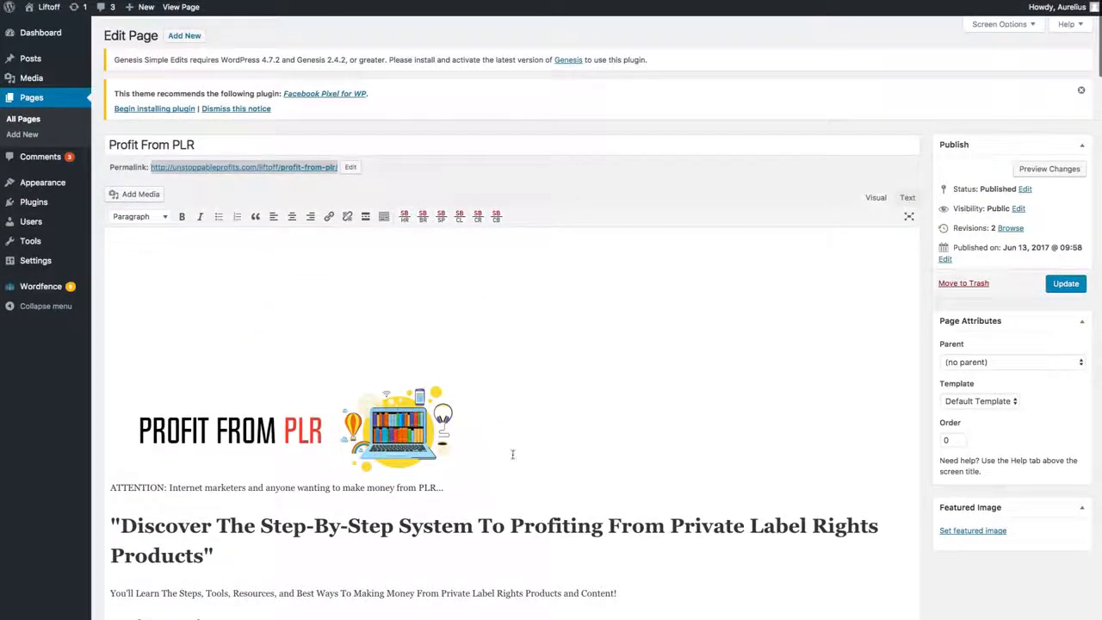
{"action": "right_click", "coordinate": [320, 169]}
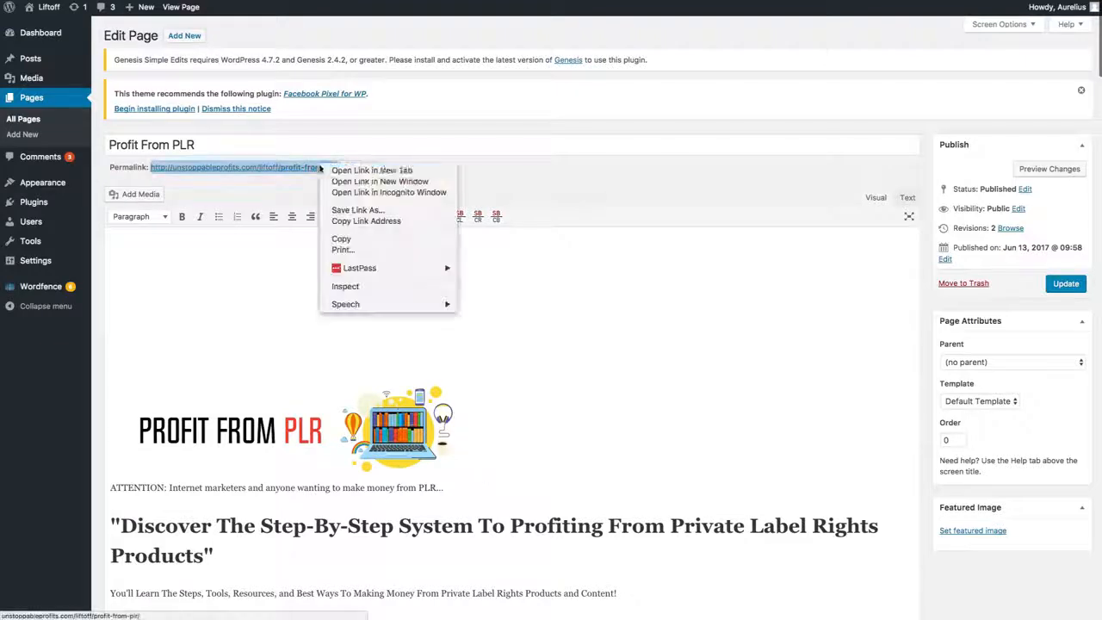
{"action": "left_click", "coordinate": [370, 171]}
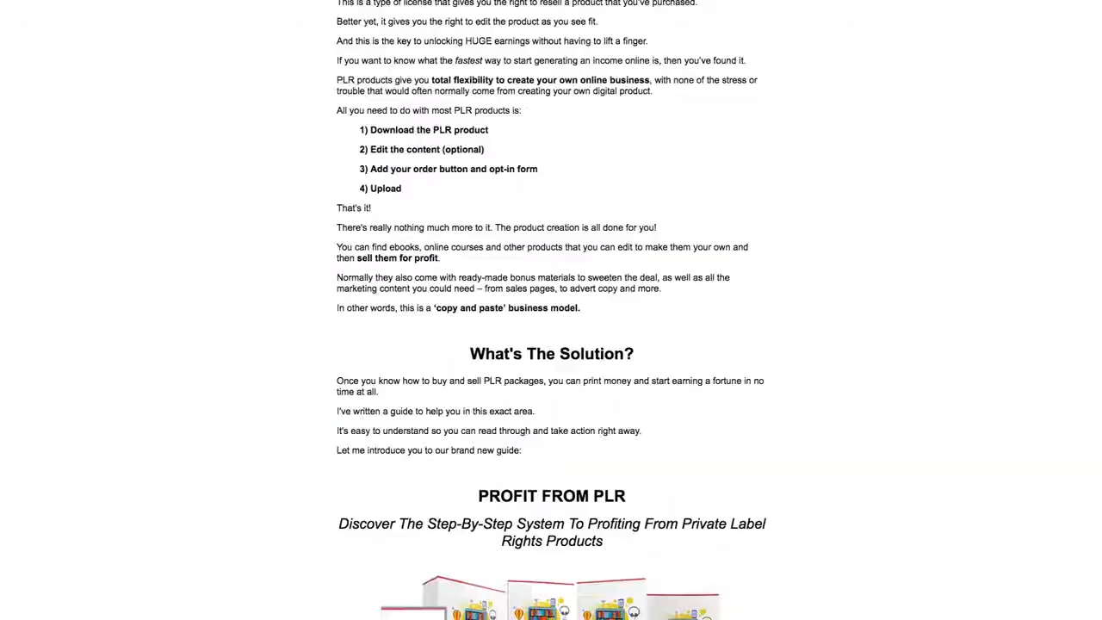
{"action": "key", "text": "ctrl+Tab"}
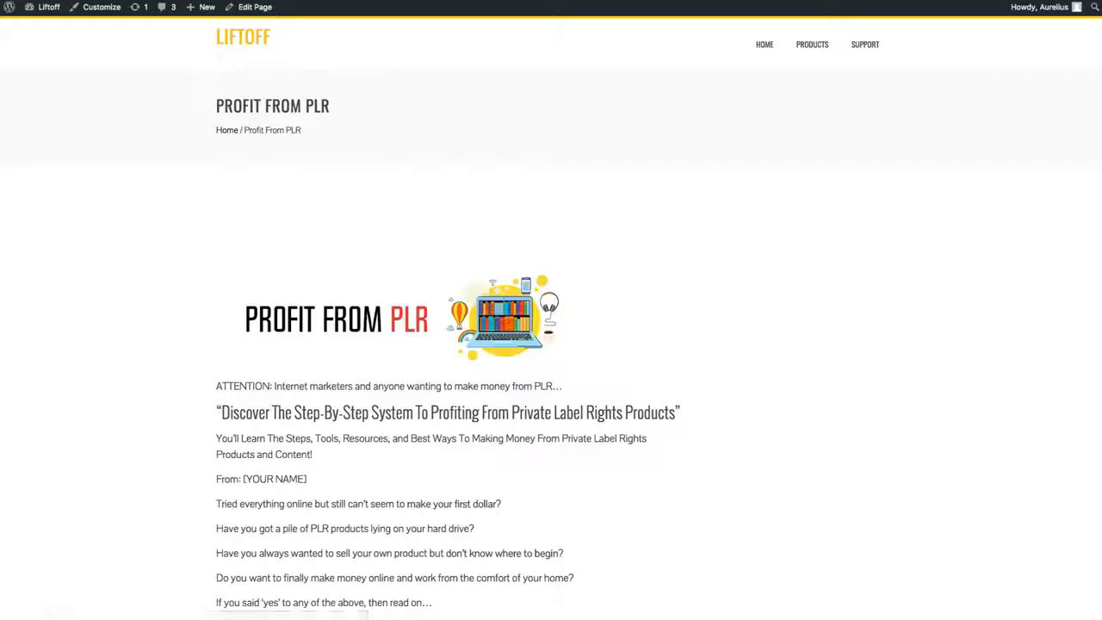
{"action": "key", "text": "ctrl+shift+Tab"}
{"action": "key", "text": "ctrl+Tab"}
{"action": "key", "text": "ctrl+shift+Tab"}
Step: Open the theme customizer's Additional CSS editor and place the cursor below the default comment
{"action": "mouse_move", "coordinate": [73, 224]}
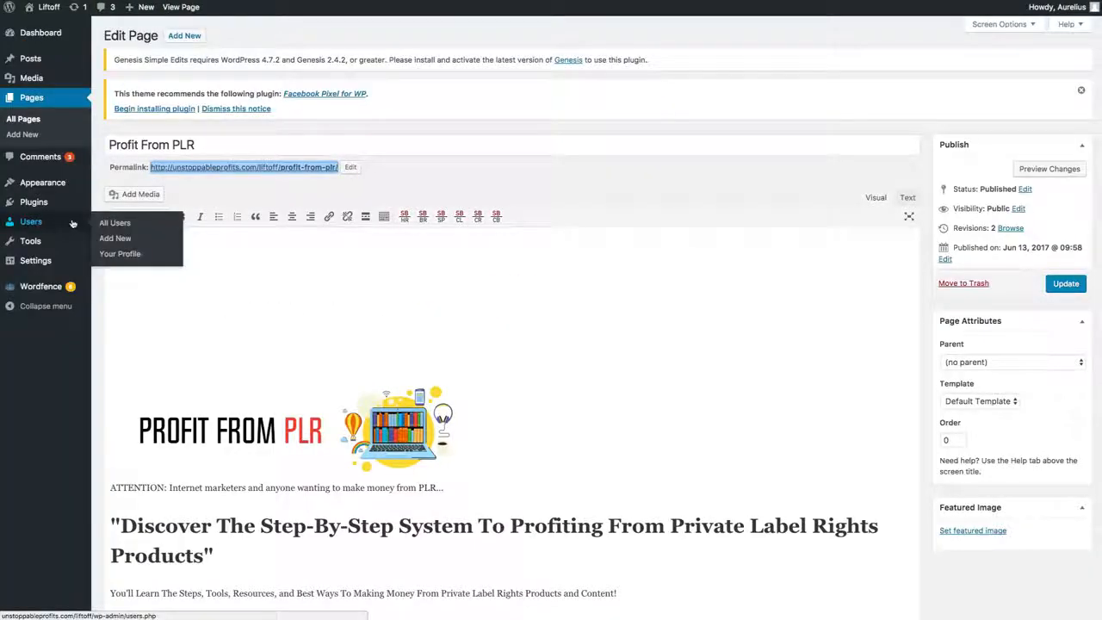
{"action": "mouse_move", "coordinate": [45, 184]}
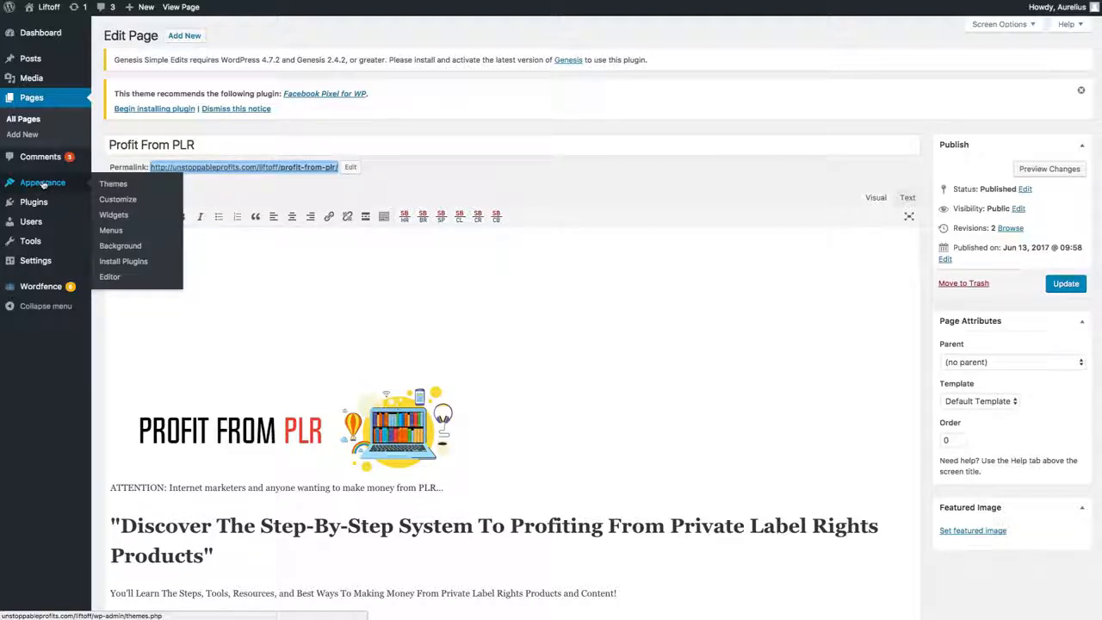
{"action": "left_click", "coordinate": [117, 201]}
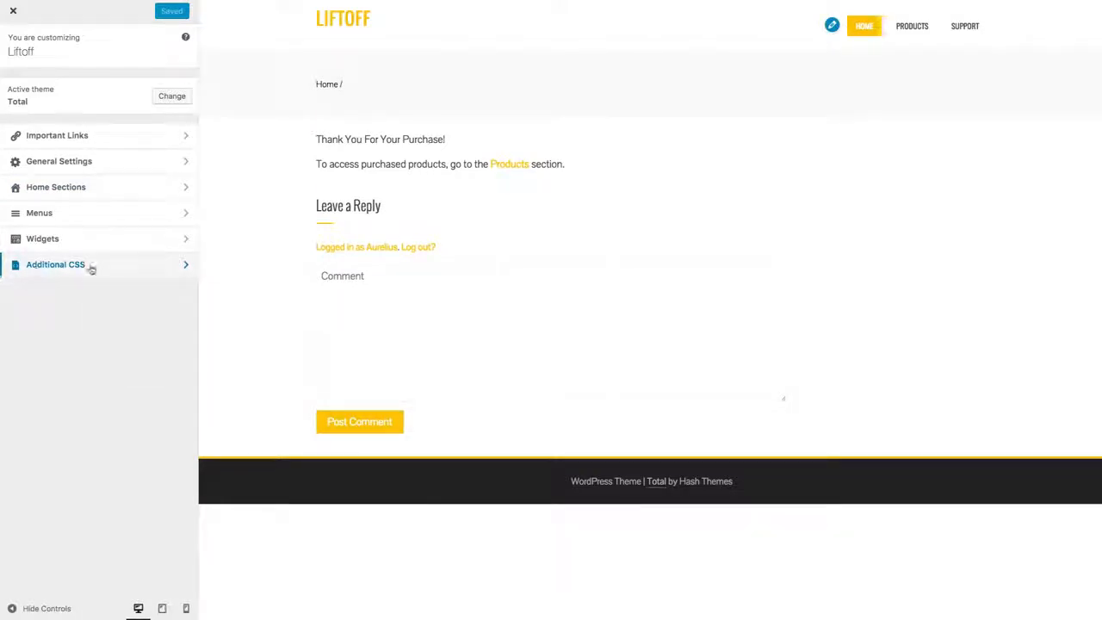
{"action": "left_click", "coordinate": [64, 265]}
{"action": "left_click", "coordinate": [93, 132]}
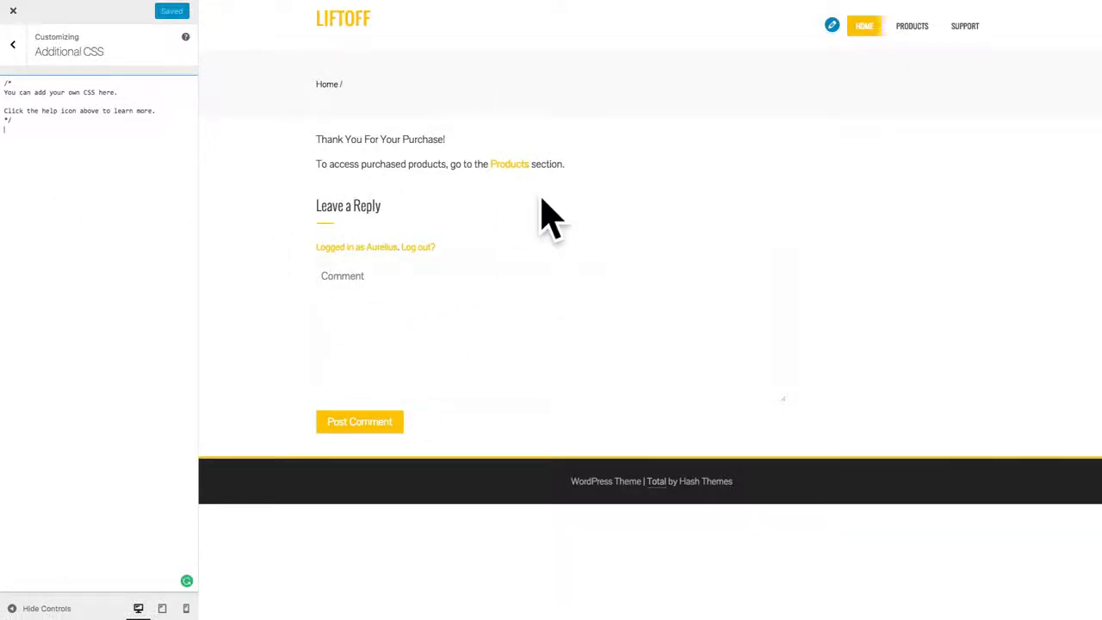
Step: Switch to Finder and open main.css from the css folder of 5 - Sales Page in TextEdit
{"action": "key", "text": "super+Tab"}
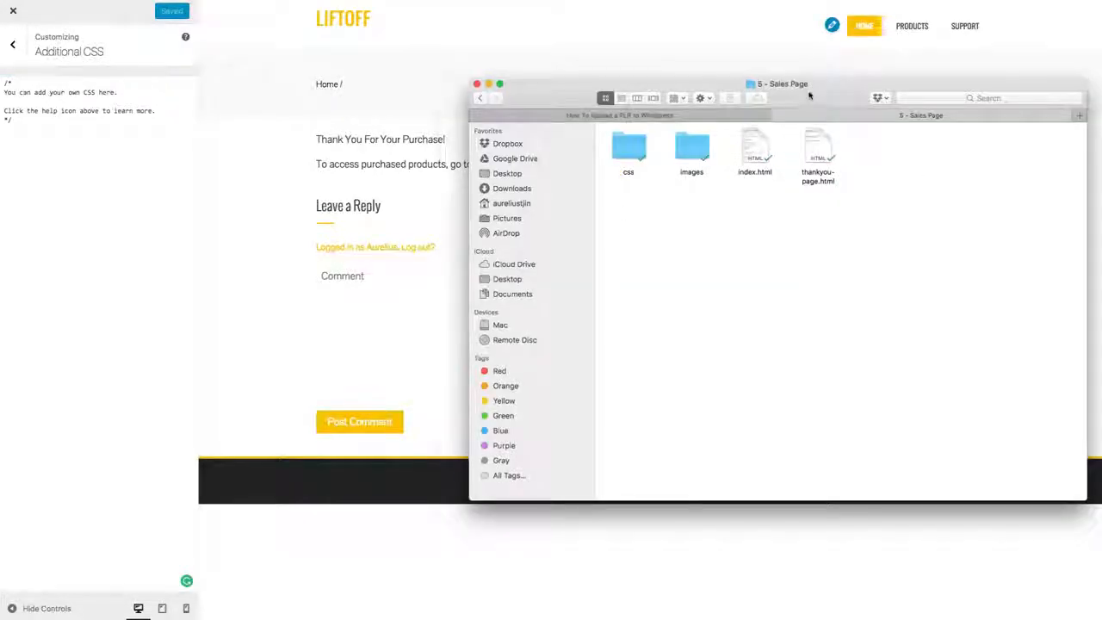
{"action": "left_click_drag", "start_coordinate": [809, 95], "coordinate": [793, 93]}
{"action": "left_click", "coordinate": [618, 152]}
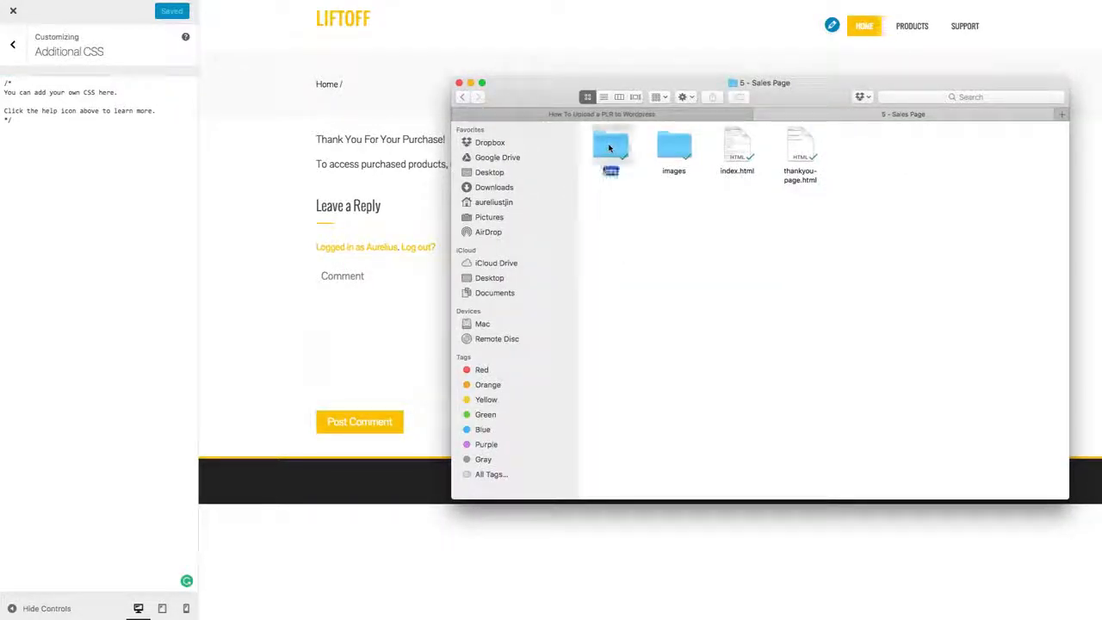
{"action": "double_click", "coordinate": [619, 152]}
{"action": "left_click", "coordinate": [619, 152]}
{"action": "left_click", "coordinate": [663, 147]}
{"action": "left_click", "coordinate": [621, 145]}
{"action": "right_click", "coordinate": [622, 144]}
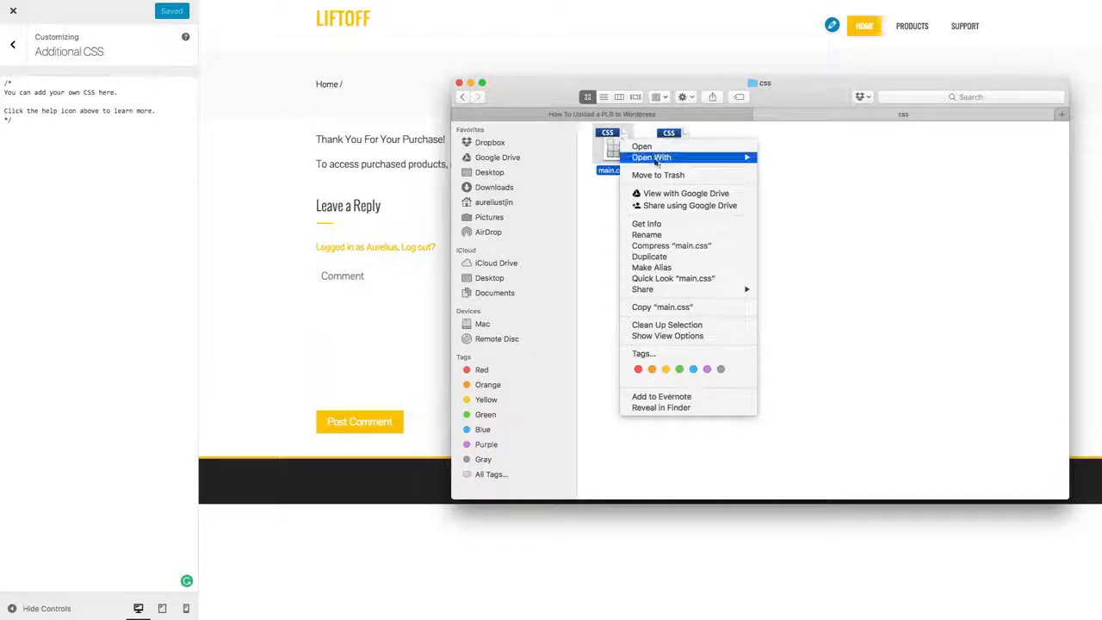
{"action": "mouse_move", "coordinate": [732, 157]}
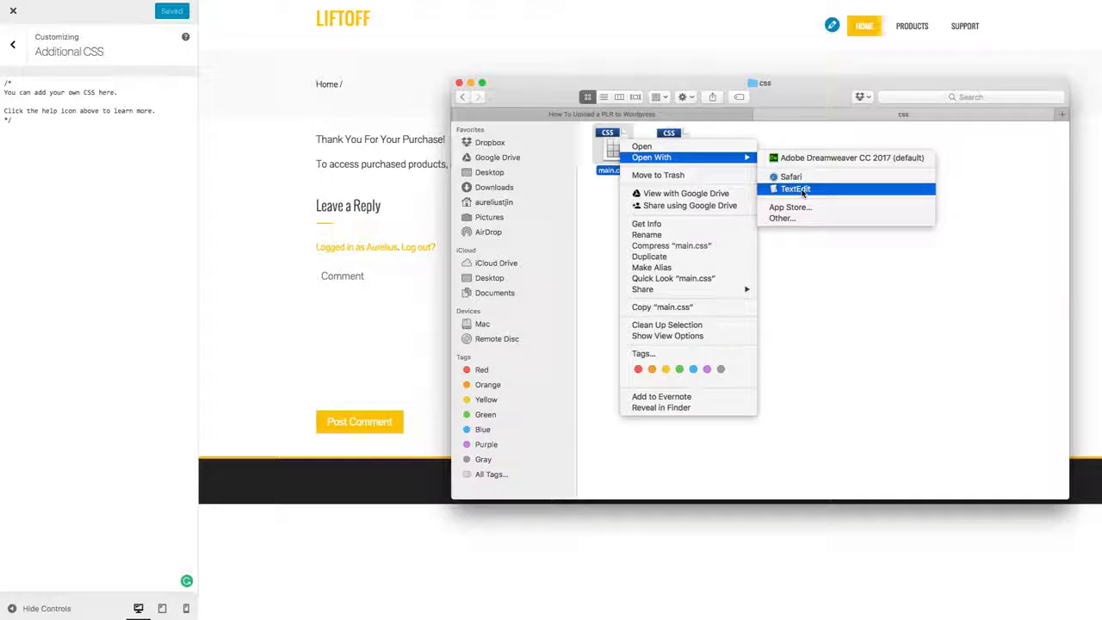
{"action": "left_click", "coordinate": [801, 191]}
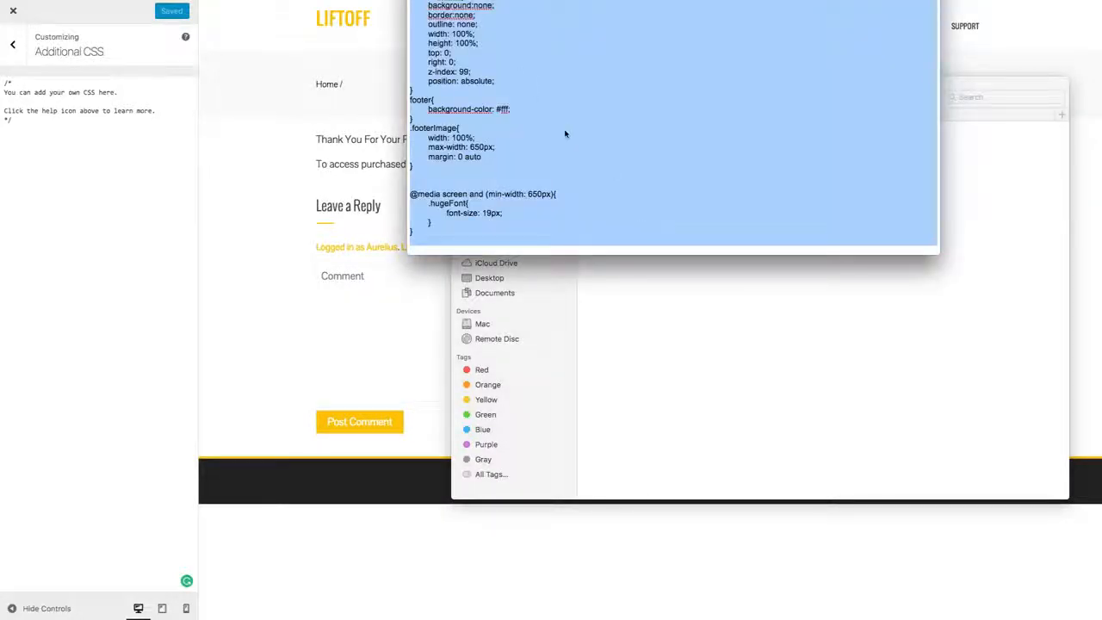
Step: Look through the main.css code and copy its entire contents
{"action": "left_click", "coordinate": [565, 133]}
{"action": "left_click_drag", "start_coordinate": [568, 0], "coordinate": [528, 0]}
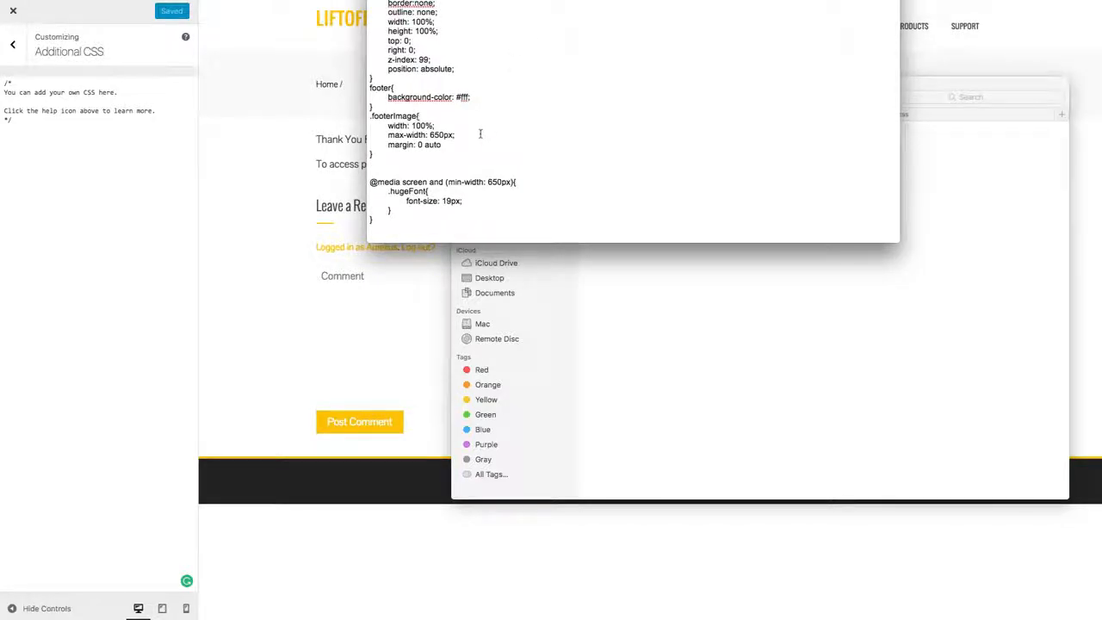
{"action": "scroll", "coordinate": [489, 133], "scroll_direction": "down", "scroll_amount": 5}
{"action": "scroll", "coordinate": [480, 134], "scroll_direction": "down", "scroll_amount": 15}
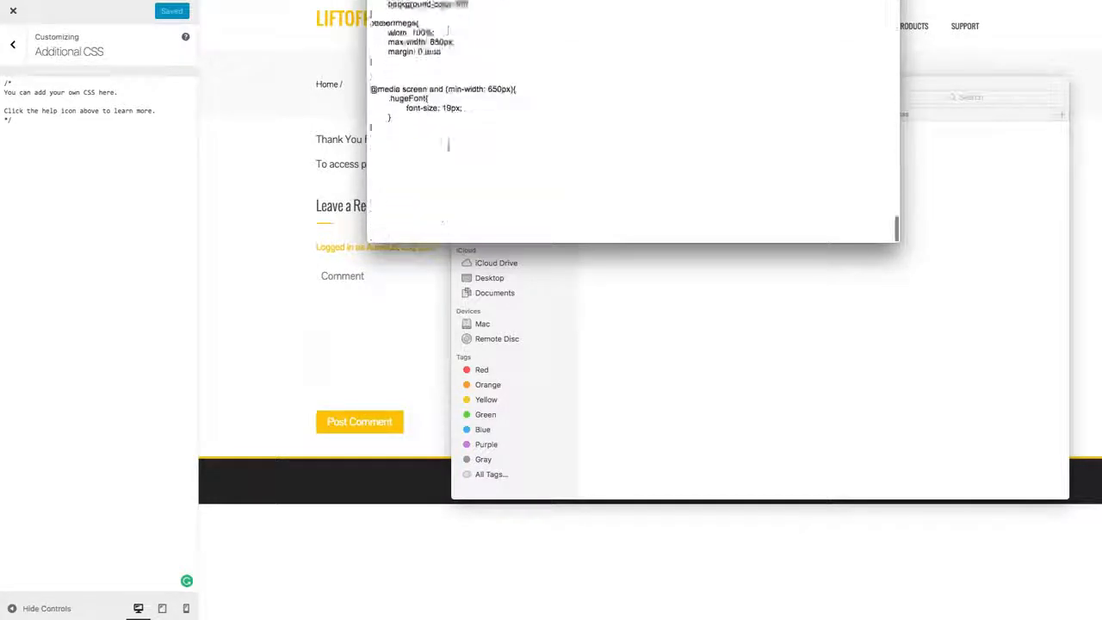
{"action": "scroll", "coordinate": [449, 146], "scroll_direction": "up", "scroll_amount": 15}
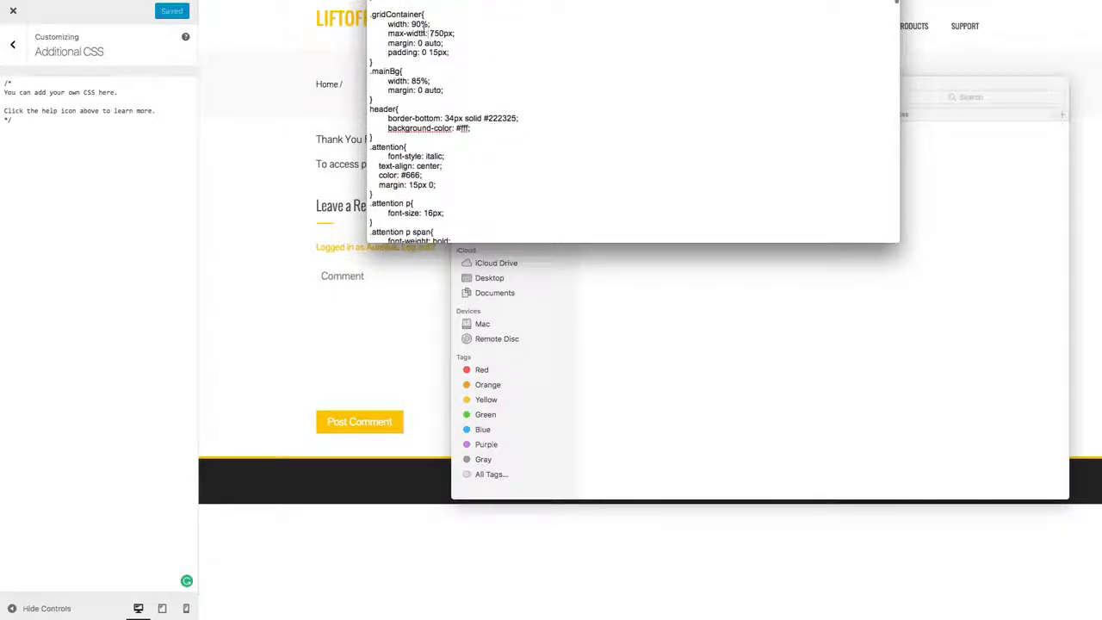
{"action": "key", "text": "super+a"}
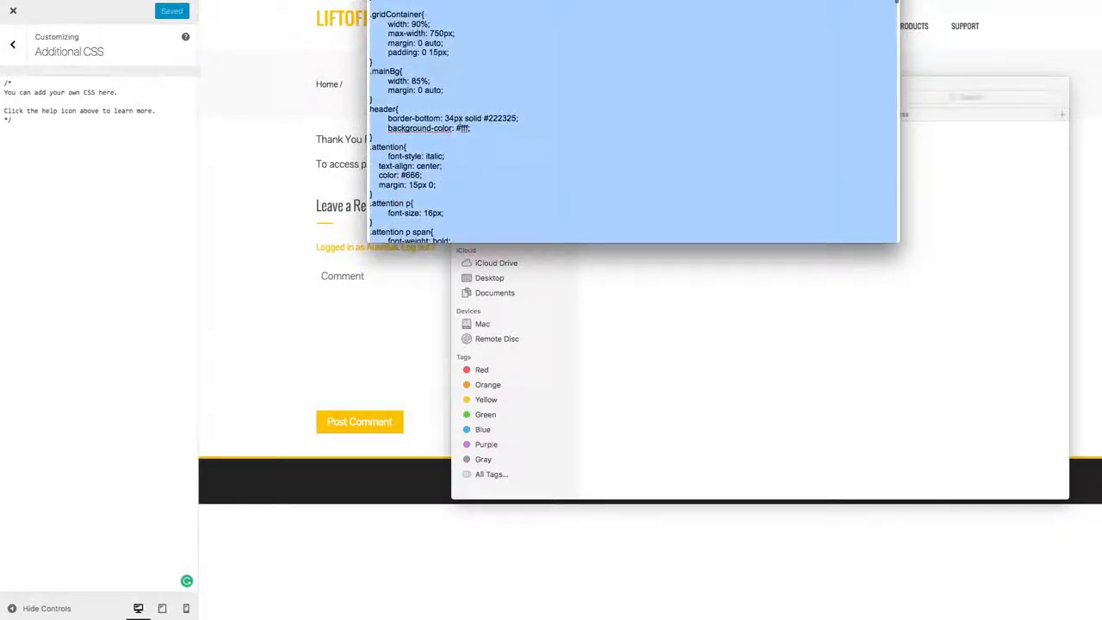
{"action": "scroll", "coordinate": [432, 98], "scroll_direction": "up", "scroll_amount": 1}
{"action": "scroll", "coordinate": [435, 69], "scroll_direction": "down", "scroll_amount": 1}
{"action": "right_click", "coordinate": [421, 80]}
{"action": "left_click", "coordinate": [447, 128]}
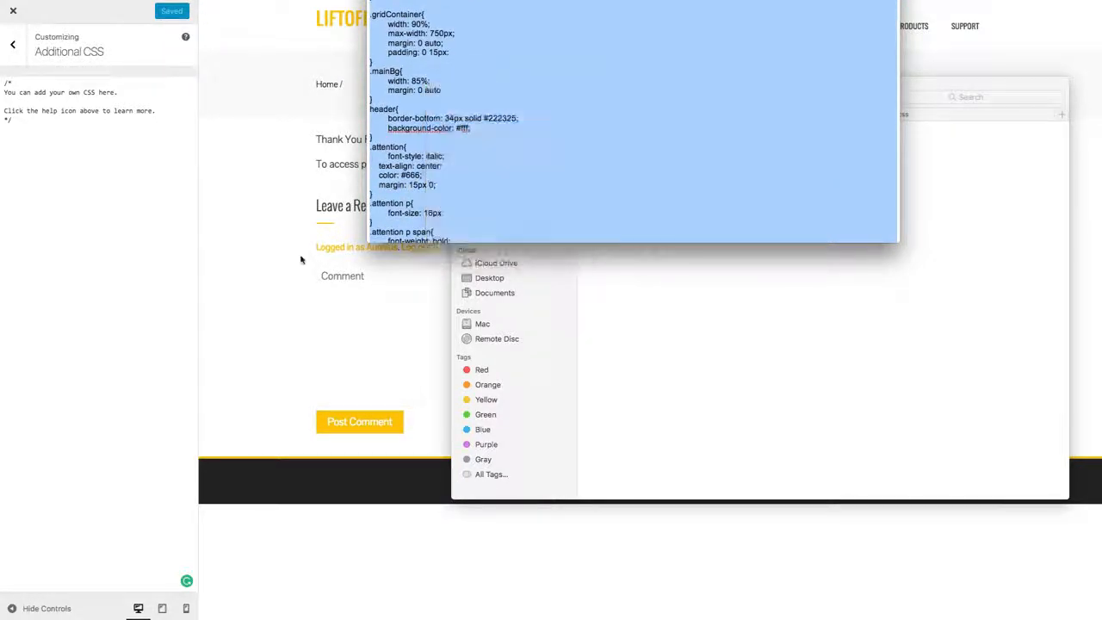
Step: Paste the copied main.css code below the default comment in the site's Additional CSS
{"action": "left_click", "coordinate": [46, 79]}
{"action": "right_click", "coordinate": [20, 136]}
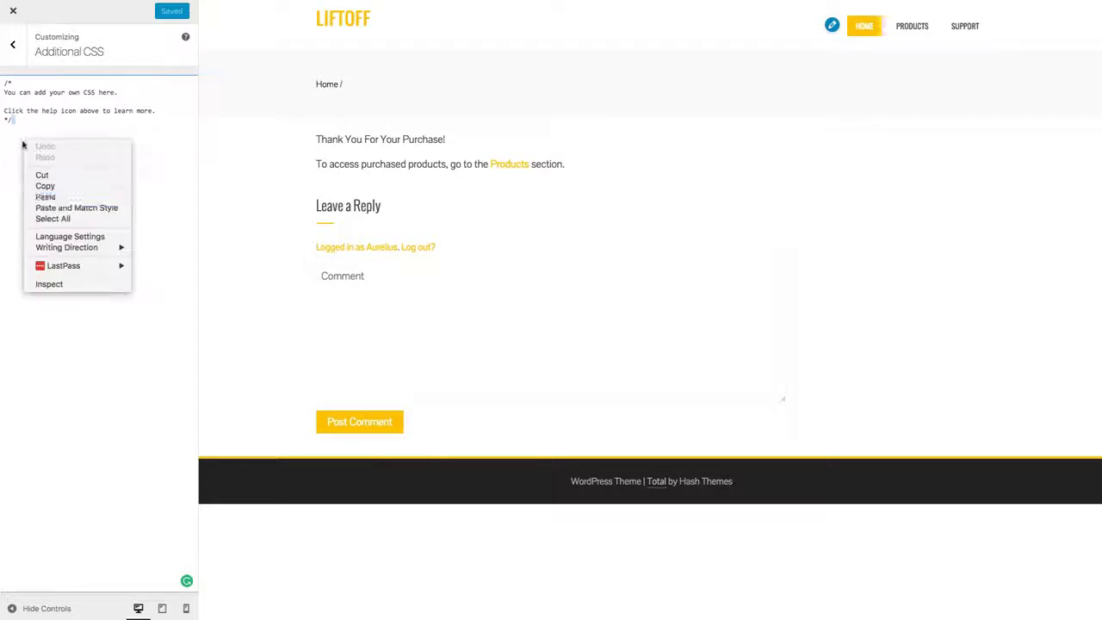
{"action": "left_click", "coordinate": [65, 196]}
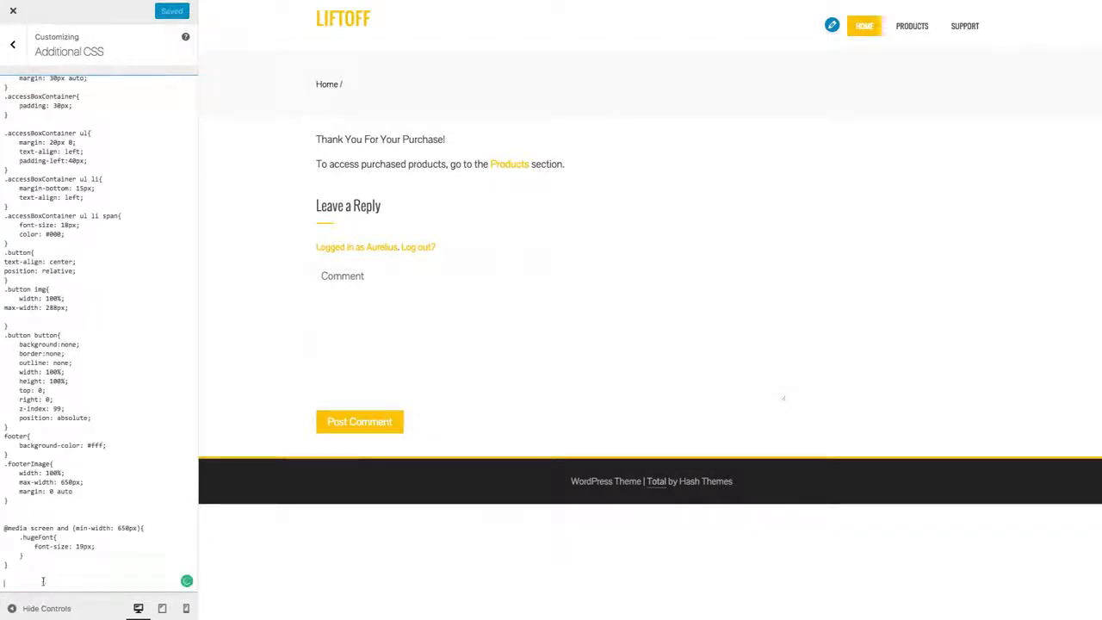
Step: Return to the css folder in Finder and open reset.css in TextEdit
{"action": "key", "text": "super+Tab"}
{"action": "left_click", "coordinate": [434, 92]}
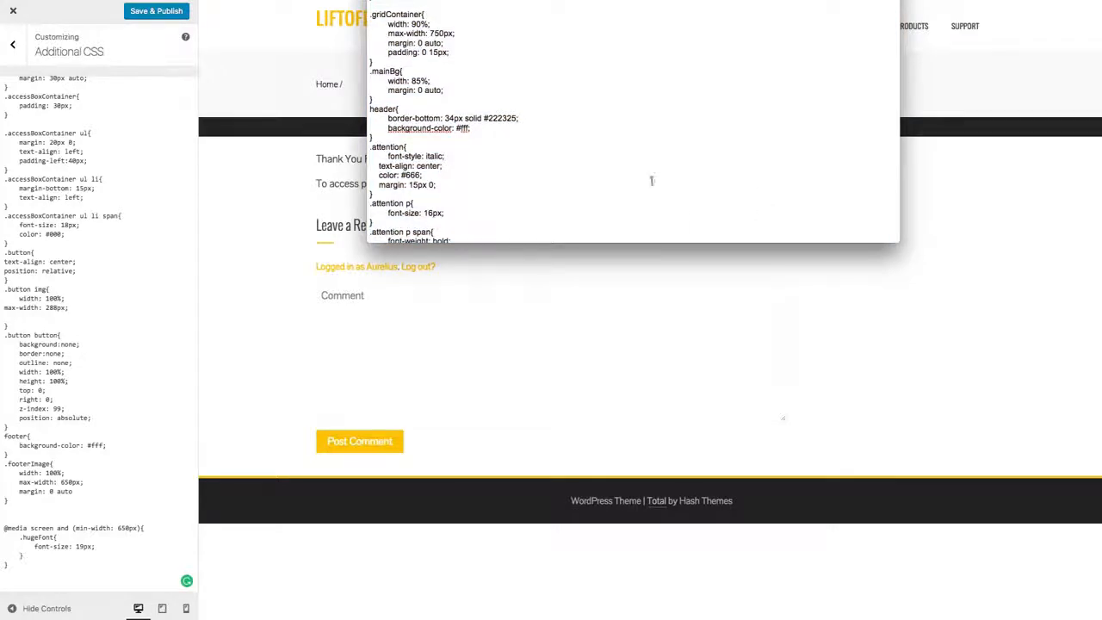
{"action": "key", "text": "super+Tab"}
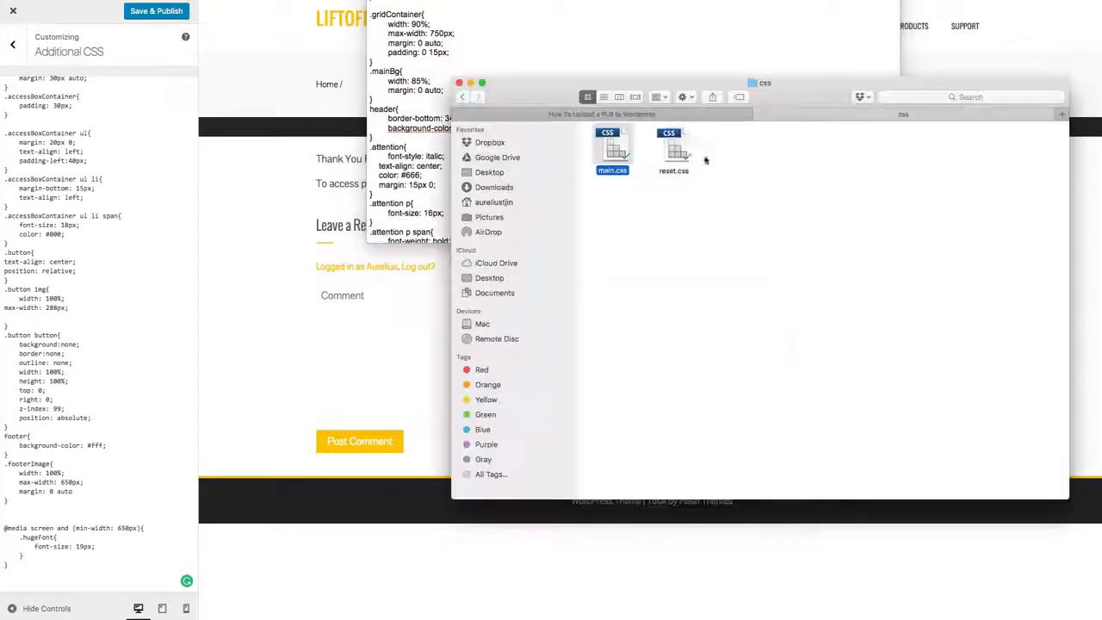
{"action": "right_click", "coordinate": [677, 147]}
{"action": "mouse_move", "coordinate": [745, 163]}
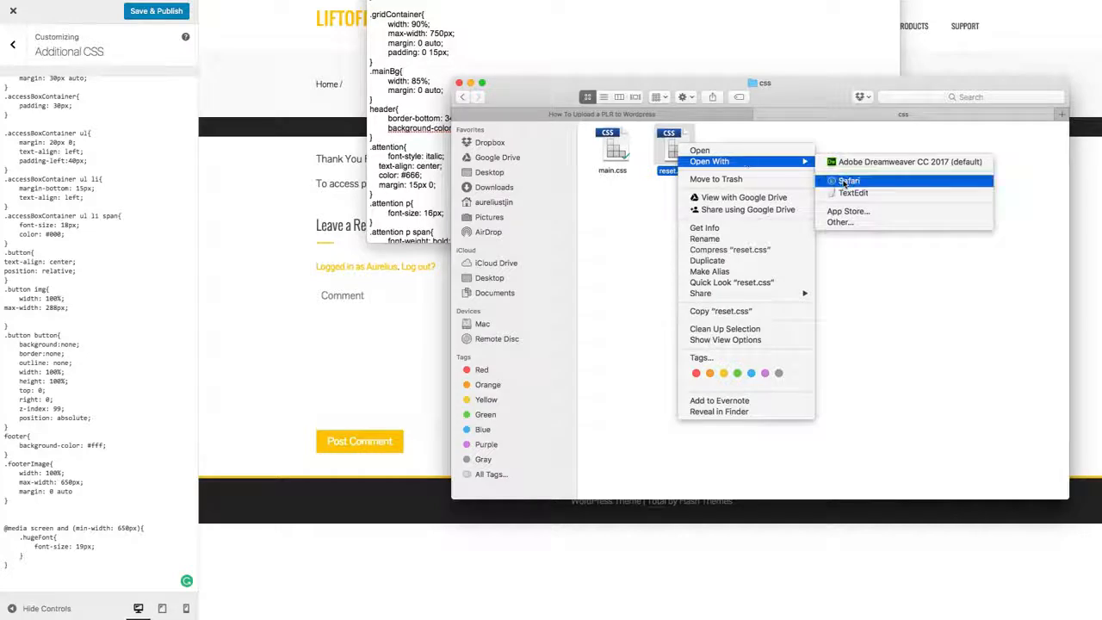
{"action": "left_click", "coordinate": [852, 193]}
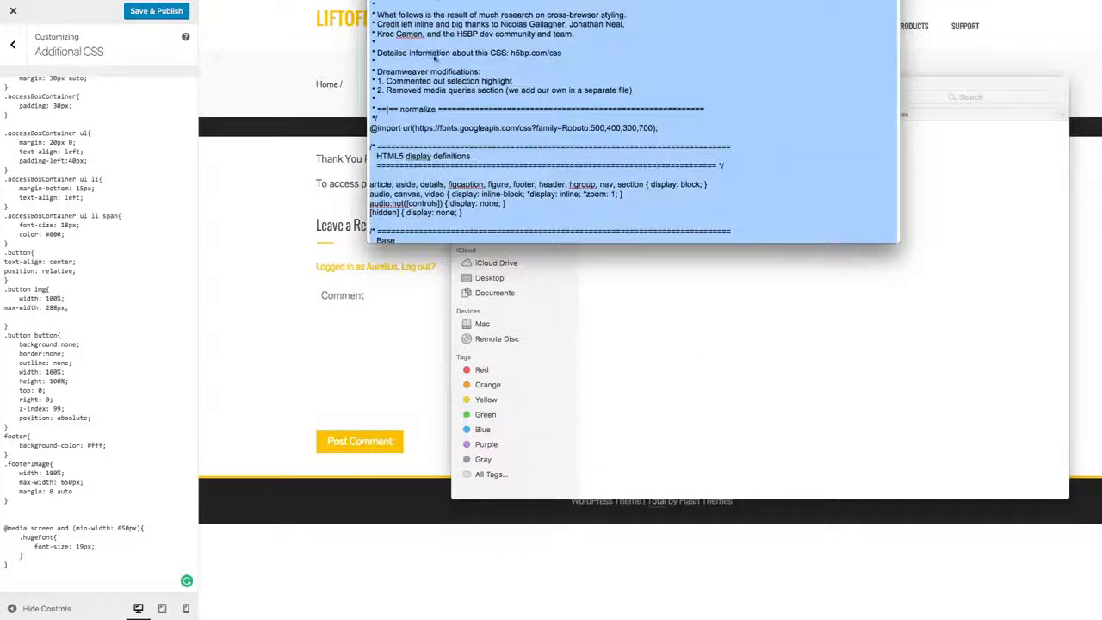
Step: Copy the entire reset.css code and append it below the main.css rules in Additional CSS
{"action": "left_click", "coordinate": [433, 54]}
{"action": "key", "text": "super+a"}
{"action": "left_click", "coordinate": [105, 568]}
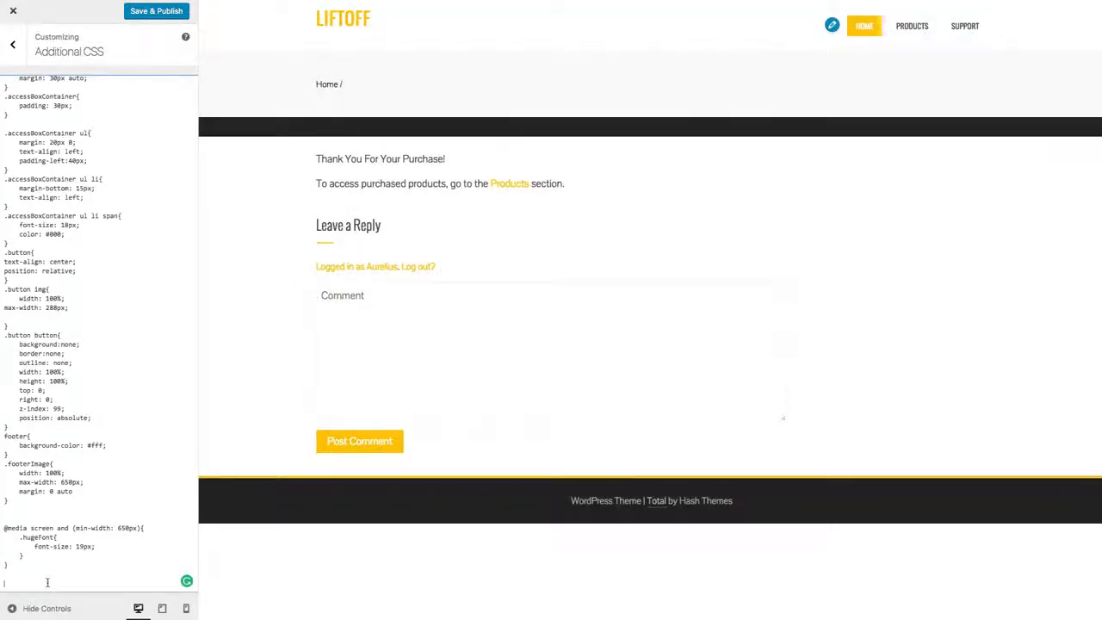
{"action": "key", "text": "super+v"}
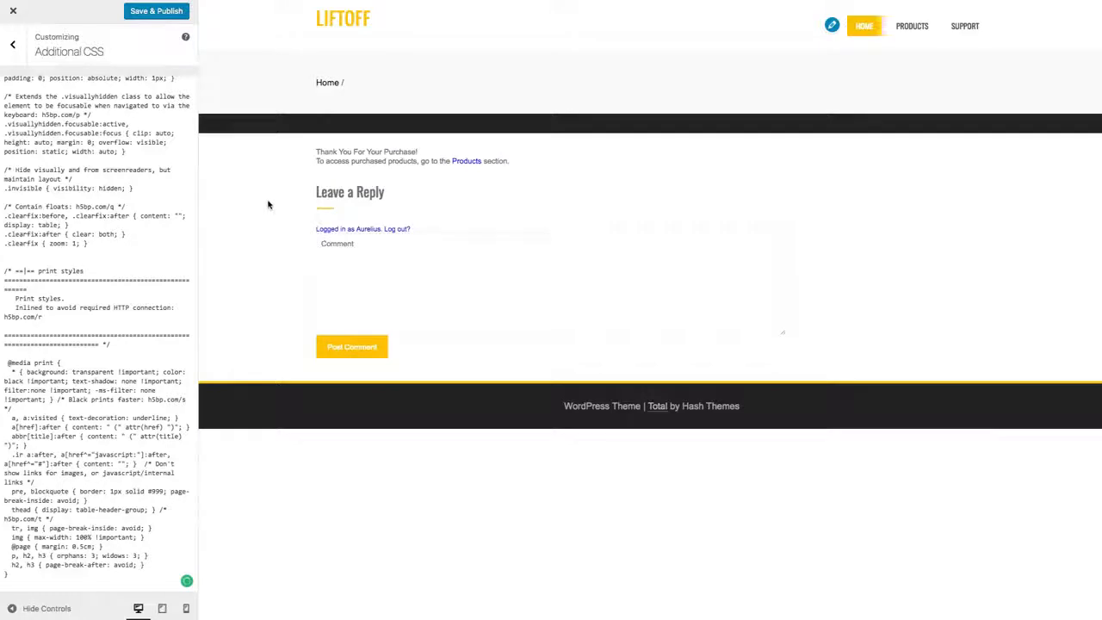
Step: Try to save and publish the added CSS, and leave the customizer discarding the changes
{"action": "left_click", "coordinate": [156, 13]}
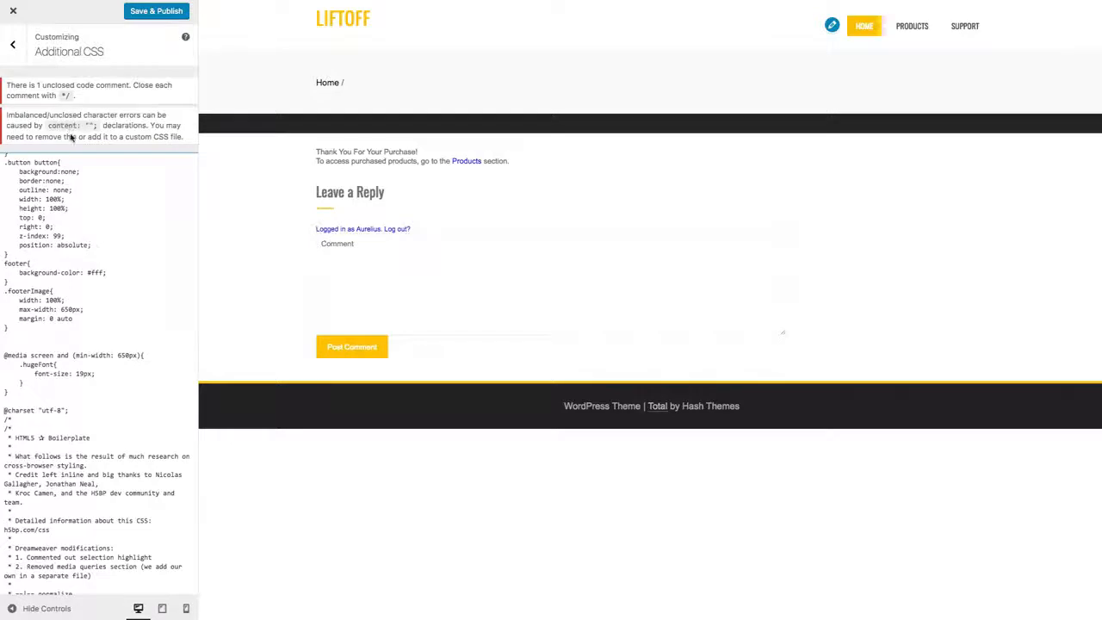
{"action": "scroll", "coordinate": [101, 130], "scroll_direction": "down", "scroll_amount": 10}
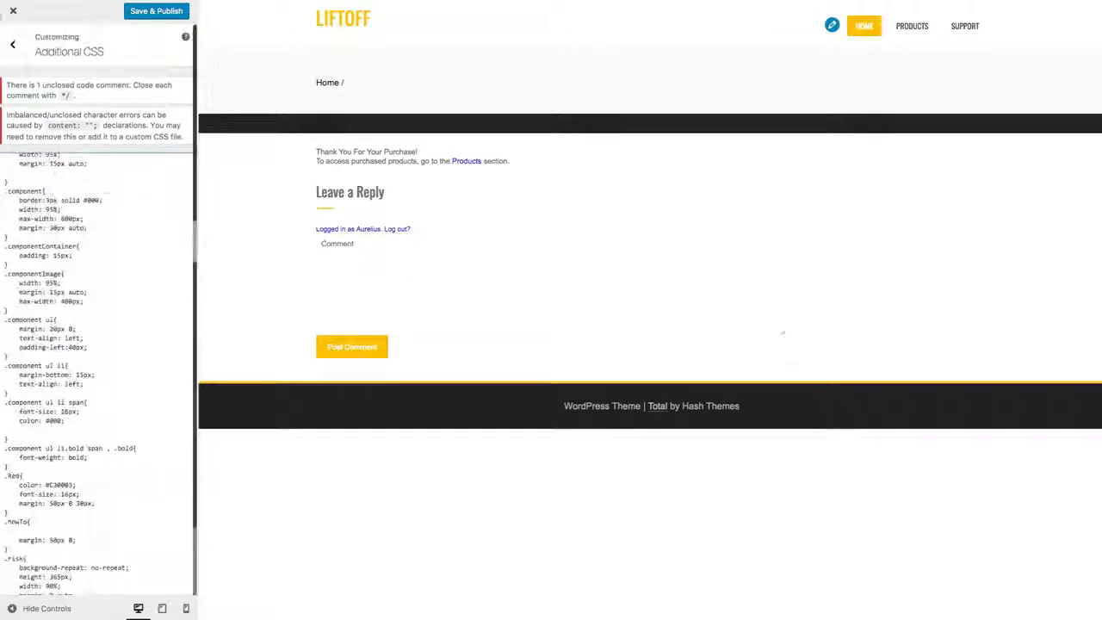
{"action": "left_click", "coordinate": [619, 140]}
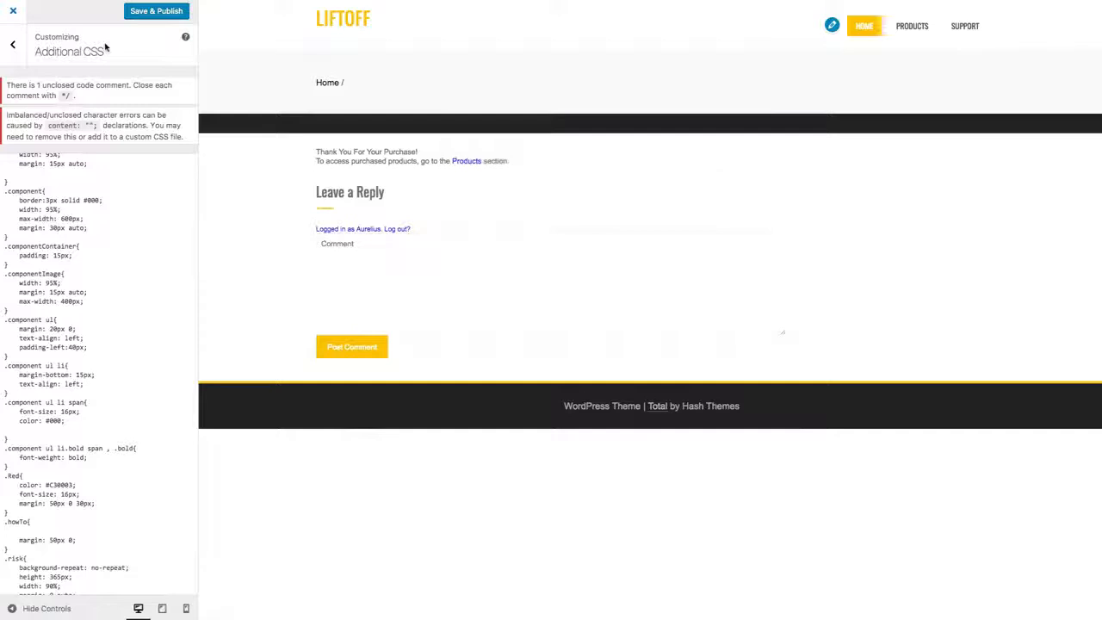
{"action": "left_click", "coordinate": [13, 44]}
{"action": "left_click", "coordinate": [64, 265]}
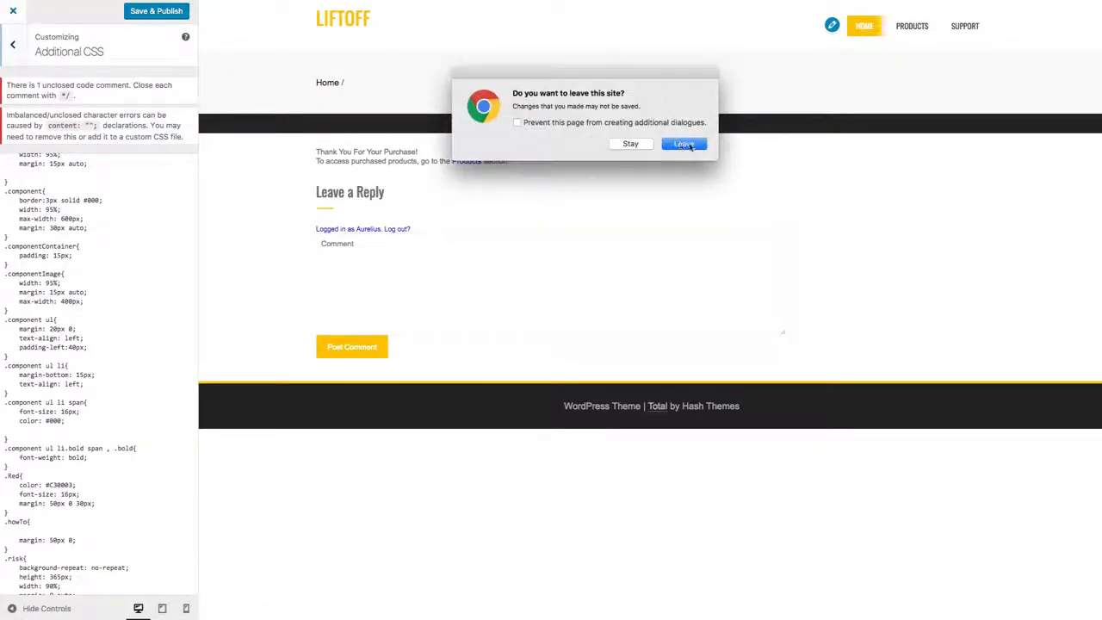
{"action": "left_click", "coordinate": [682, 145]}
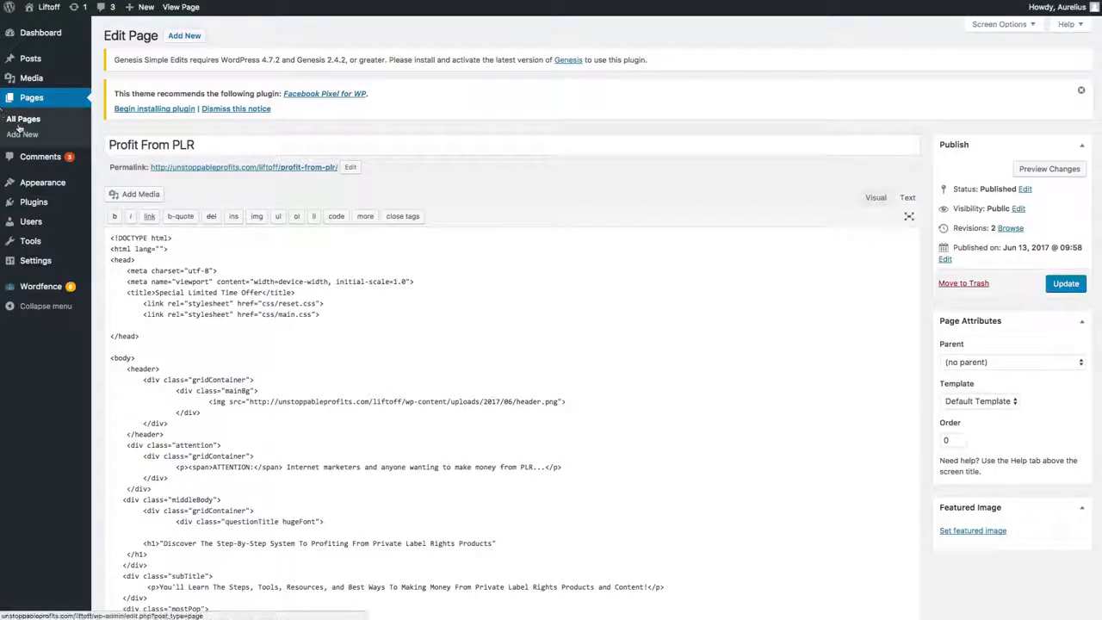
Step: Open the Profit From PLR permalink in a new tab again, check the published page's styling, and return to the page editor
{"action": "right_click", "coordinate": [277, 167]}
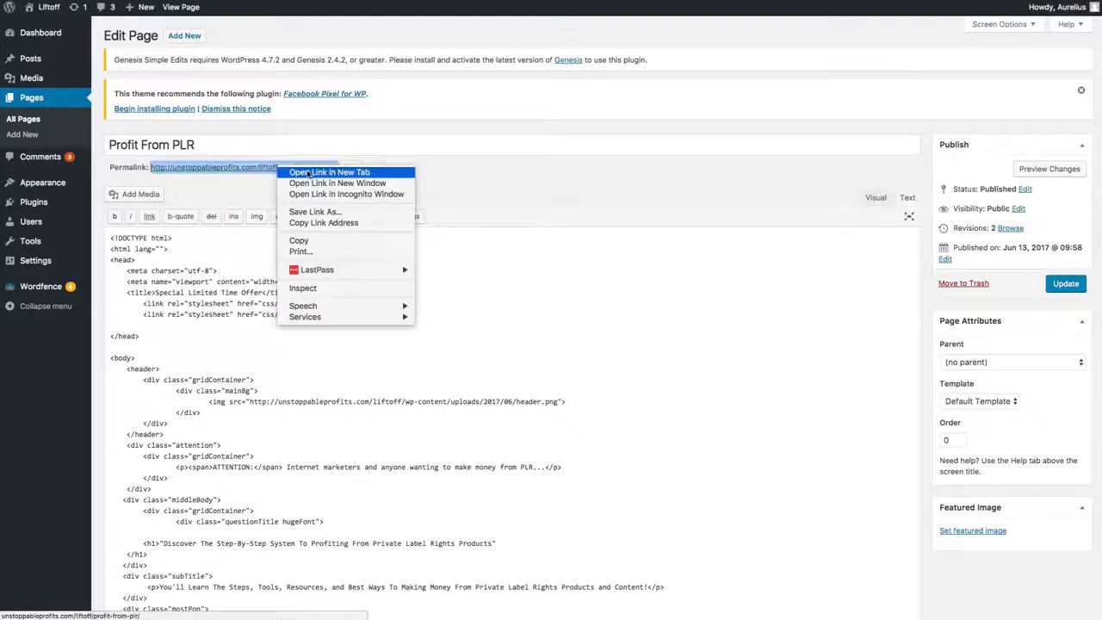
{"action": "left_click", "coordinate": [308, 173]}
{"action": "key", "text": "ctrl+Tab"}
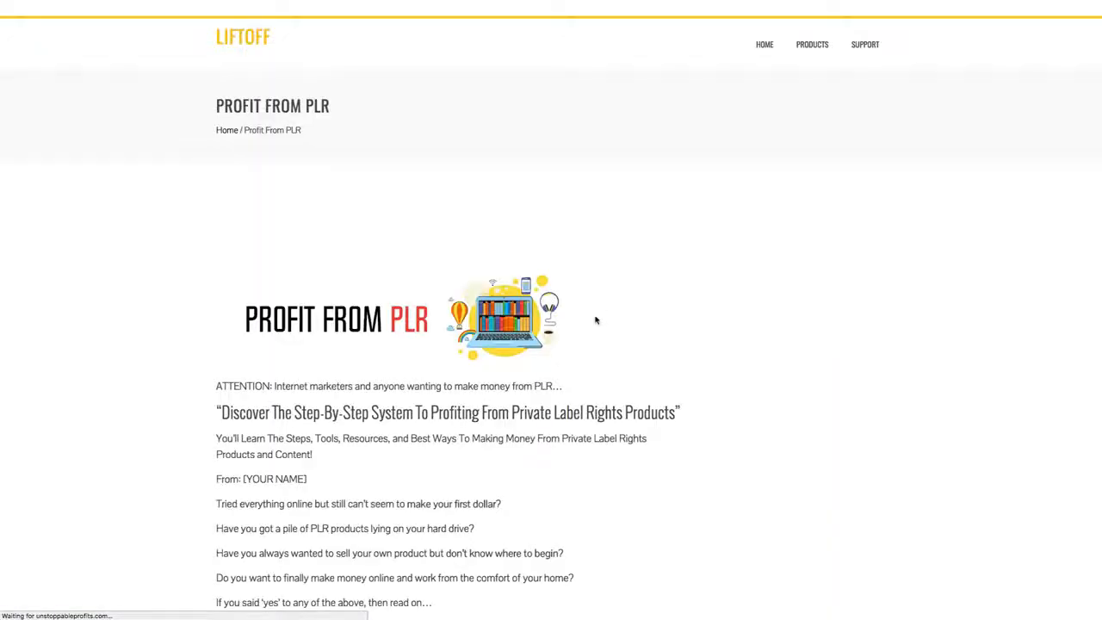
{"action": "scroll", "coordinate": [844, 151], "scroll_direction": "down", "scroll_amount": 5}
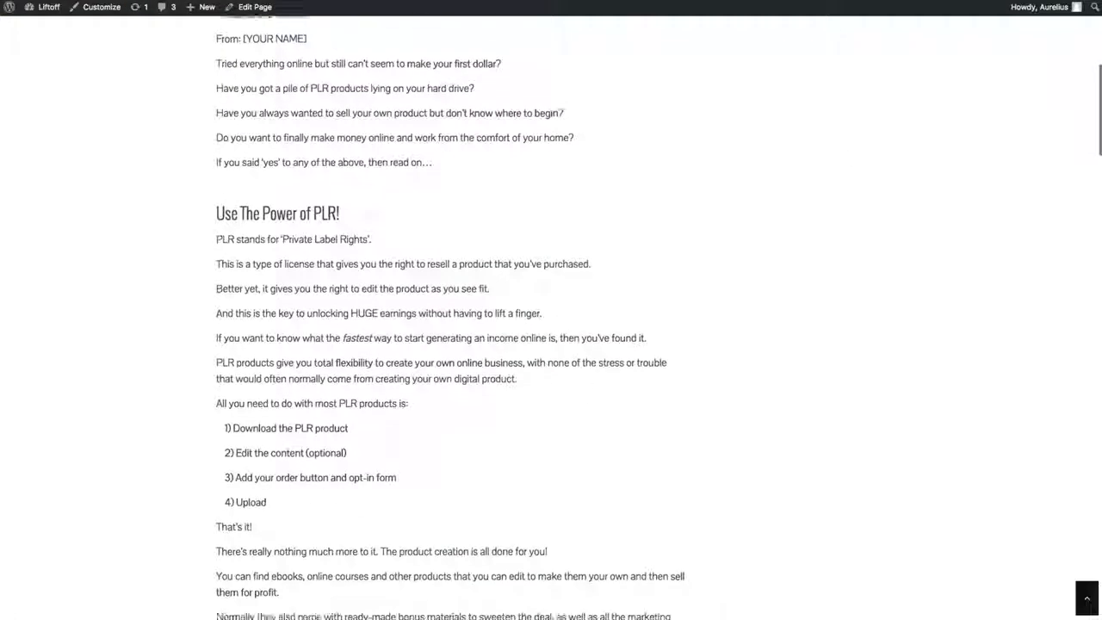
{"action": "key", "text": "ctrl+shift+Tab"}
{"action": "mouse_move", "coordinate": [35, 260]}
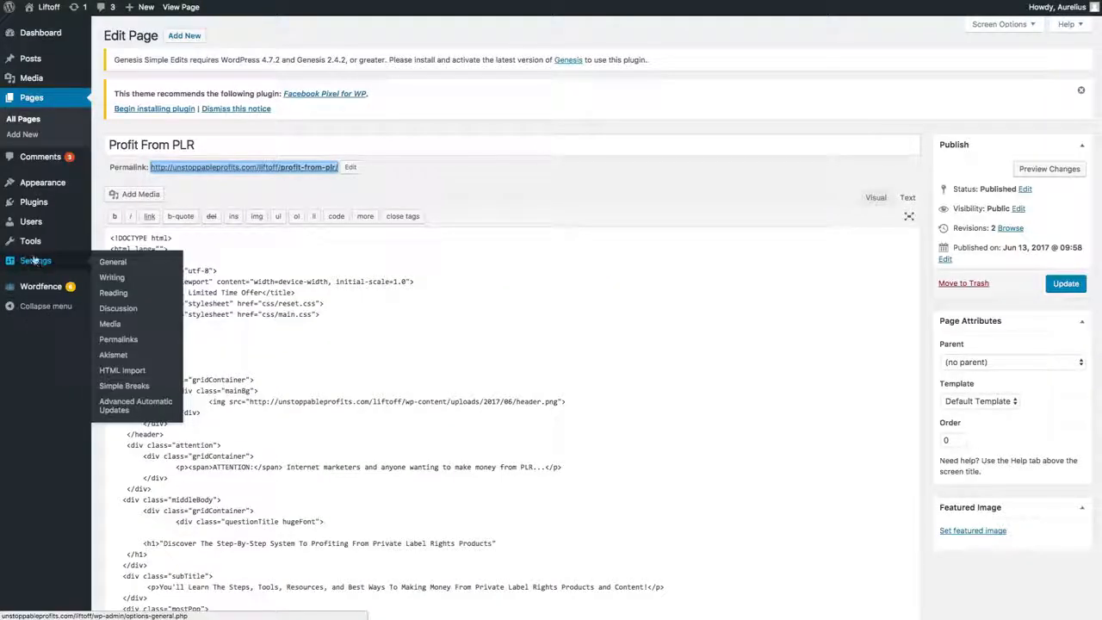
{"action": "mouse_move", "coordinate": [43, 182]}
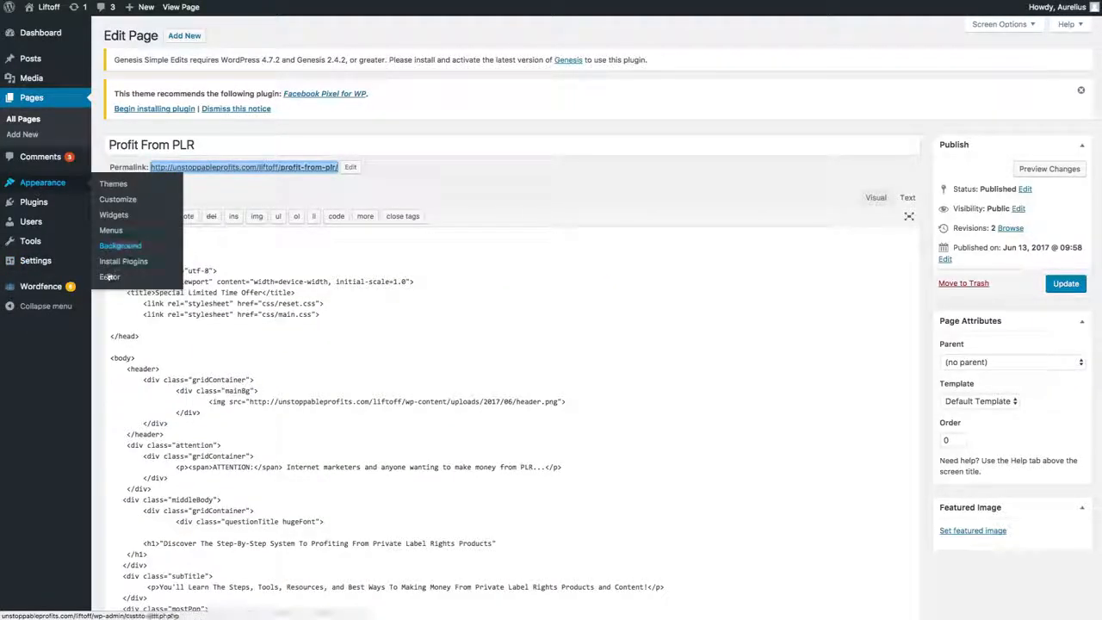
{"action": "left_click", "coordinate": [117, 199]}
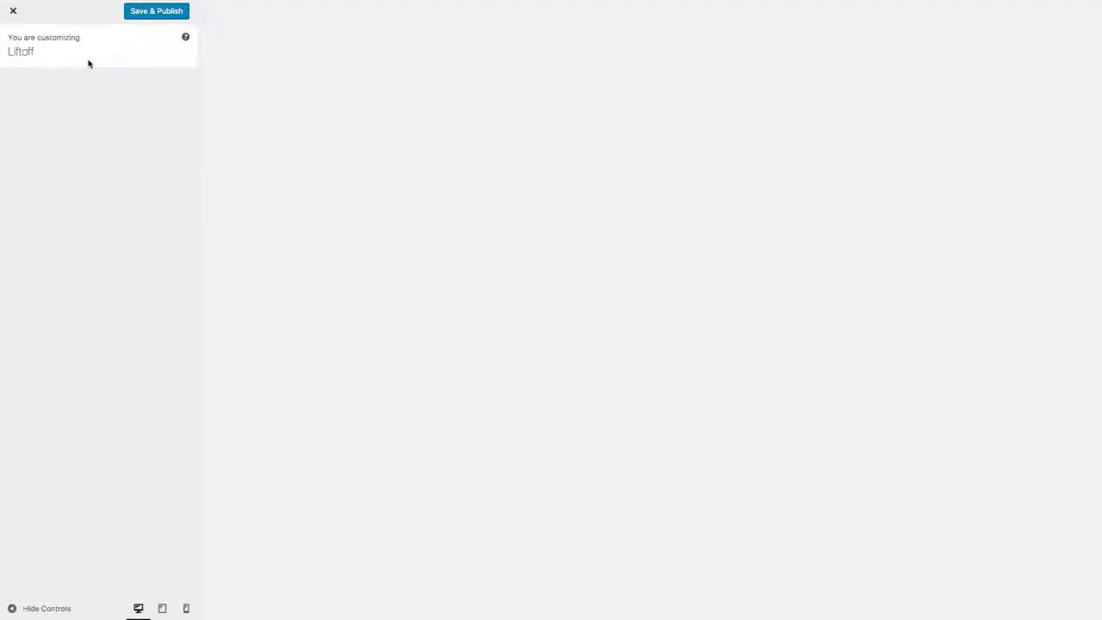
{"action": "left_click", "coordinate": [15, 15]}
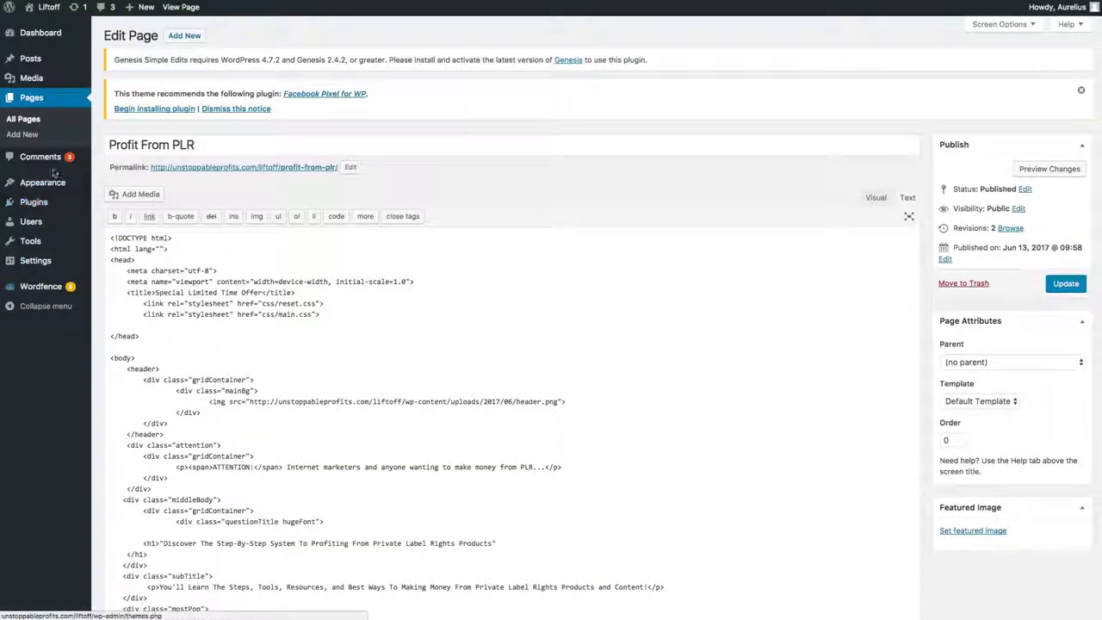
Step: Open the theme customizer and go to its Additional CSS section
{"action": "mouse_move", "coordinate": [56, 182]}
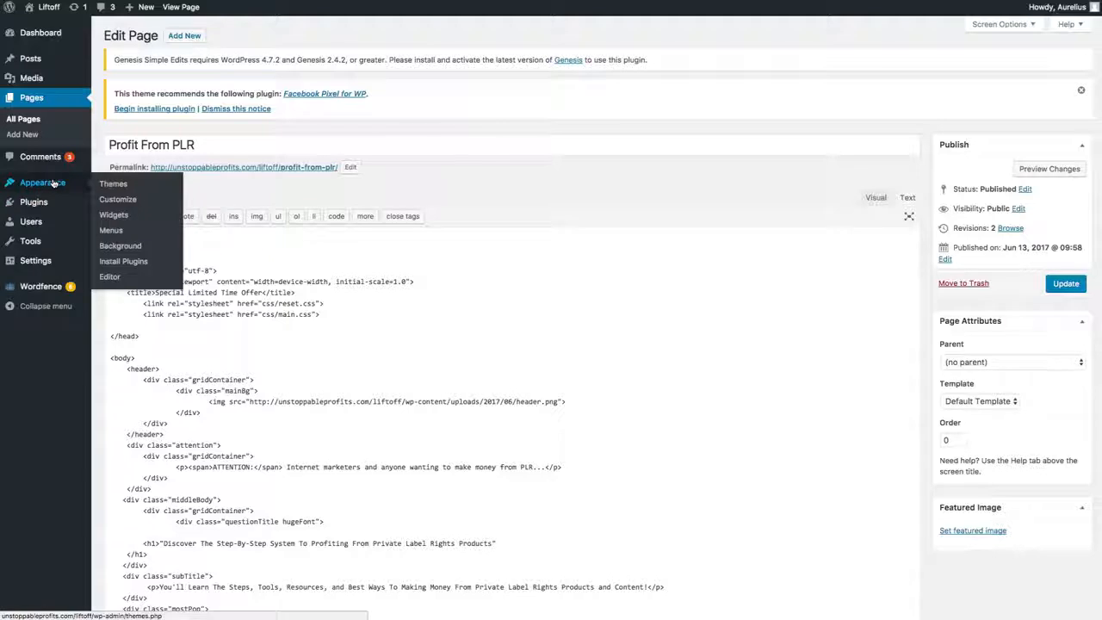
{"action": "left_click", "coordinate": [117, 199]}
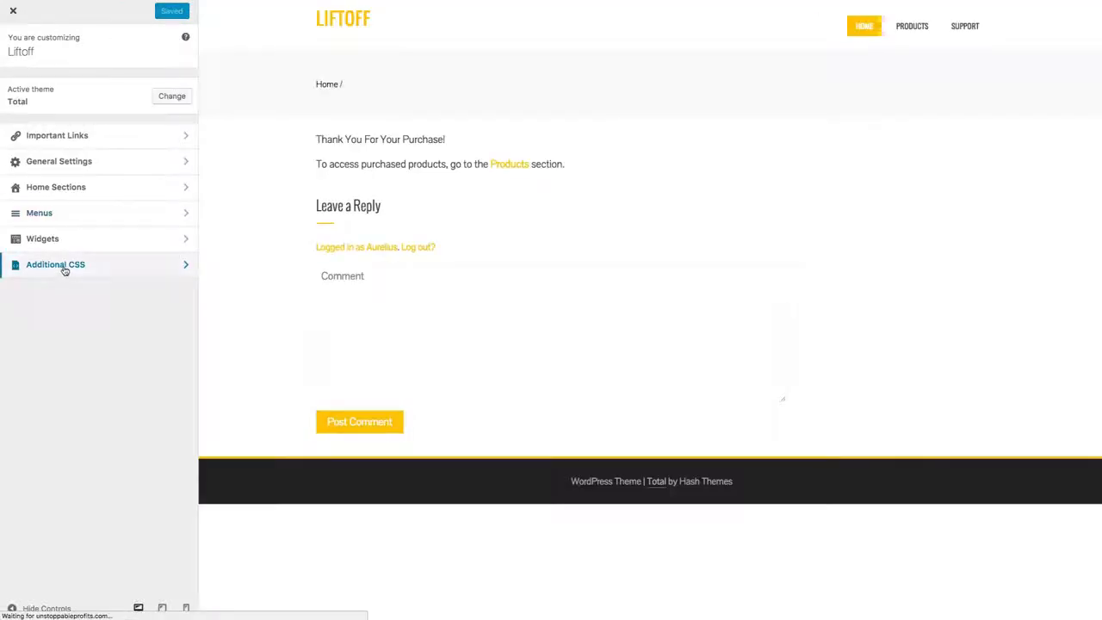
{"action": "left_click", "coordinate": [65, 269]}
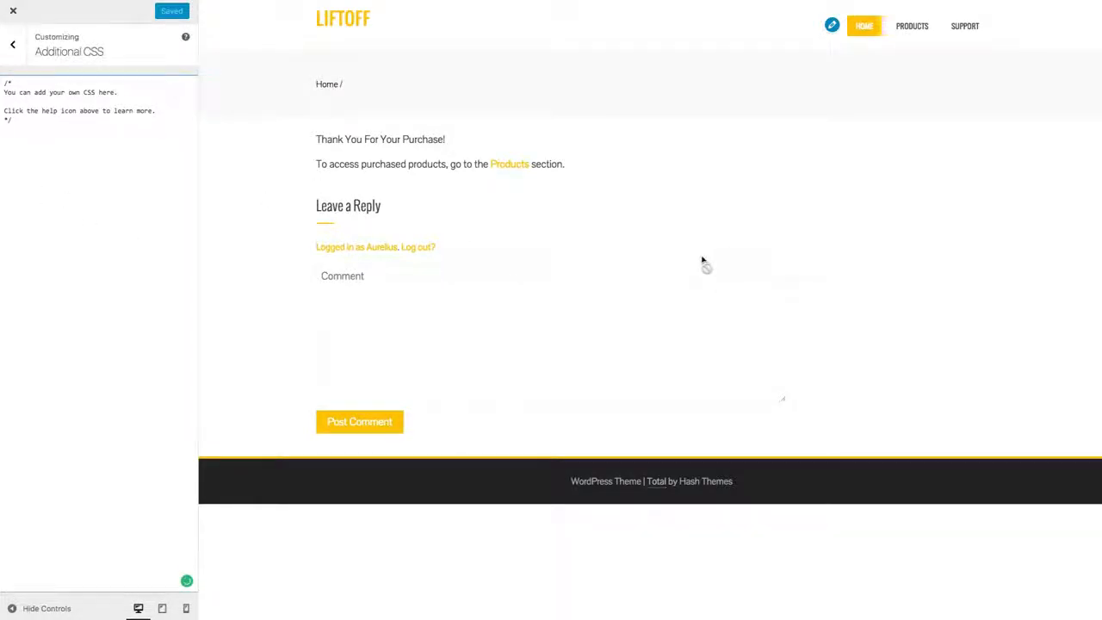
Step: Copy the entire main.css code from TextEdit and paste it below the default comment in Additional CSS
{"action": "key", "text": "super+Tab"}
{"action": "key", "text": "super+grave"}
{"action": "double_click", "coordinate": [597, 49]}
{"action": "key", "text": "super+a"}
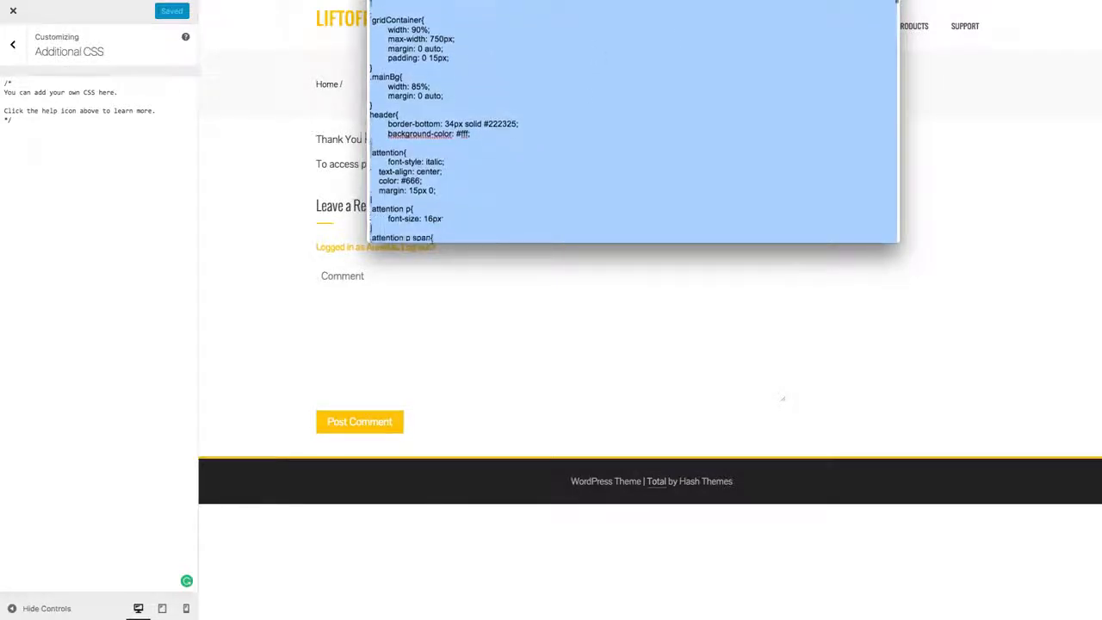
{"action": "right_click", "coordinate": [425, 58]}
{"action": "left_click", "coordinate": [462, 104]}
{"action": "left_click", "coordinate": [71, 179]}
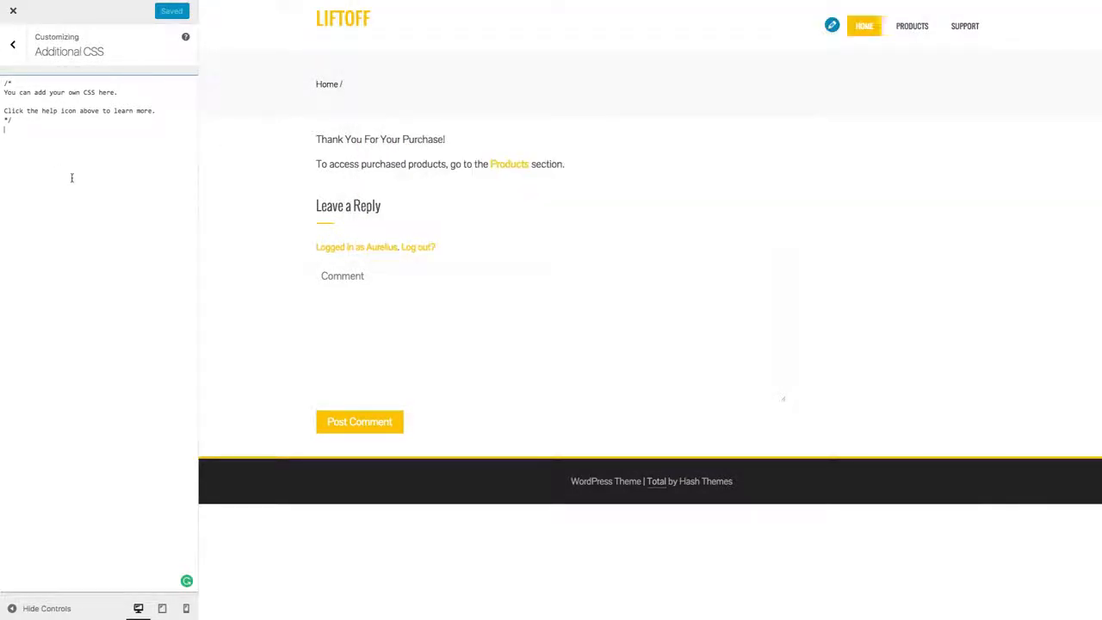
{"action": "key", "text": "super+v"}
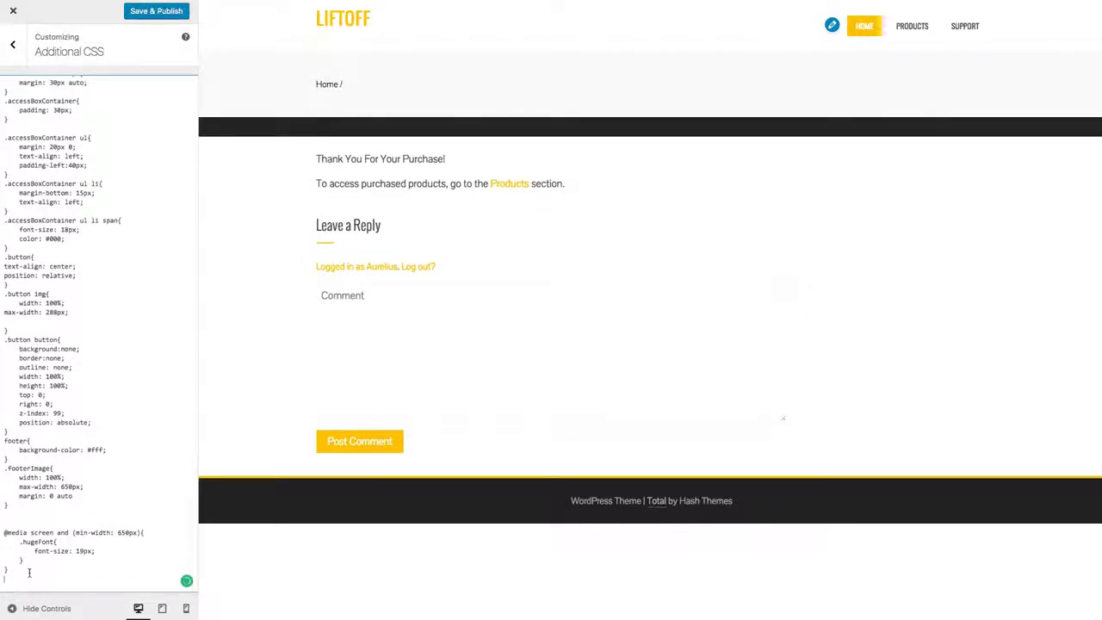
Step: Copy the entire reset.css code from TextEdit and append it below the main.css rules in Additional CSS
{"action": "key", "text": "super+Tab"}
{"action": "key", "text": "super+grave"}
{"action": "left_click", "coordinate": [503, 95]}
{"action": "key", "text": "super+a"}
{"action": "left_click", "coordinate": [86, 534]}
{"action": "key", "text": "super+v"}
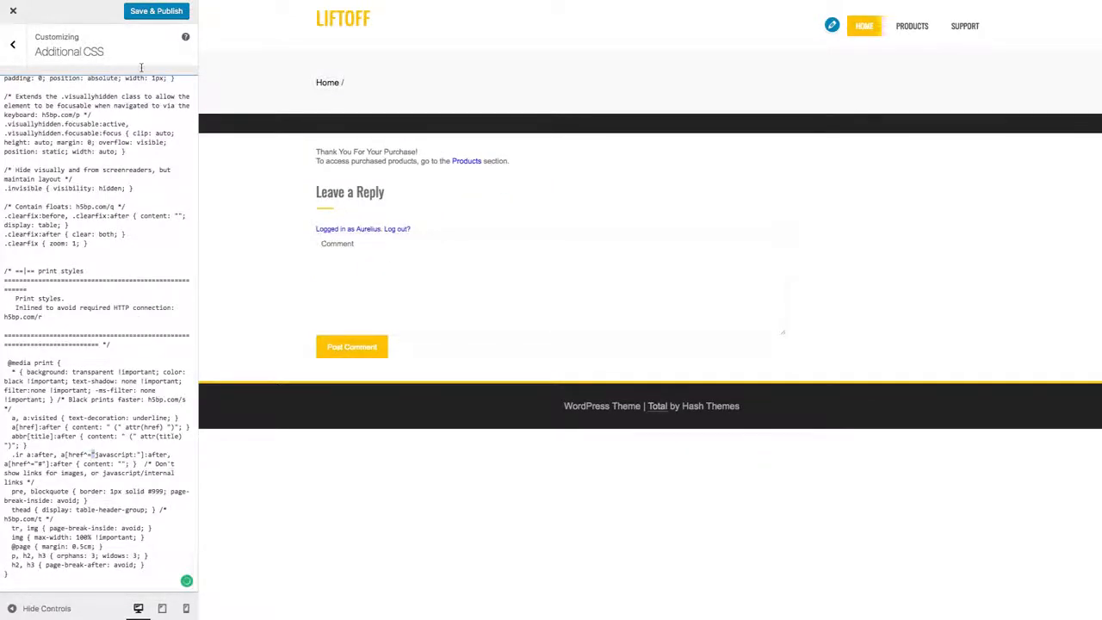
Step: Try to save and publish the CSS, and check the comment blocks in the pasted reset.css code for an unclosed one
{"action": "left_click", "coordinate": [166, 13]}
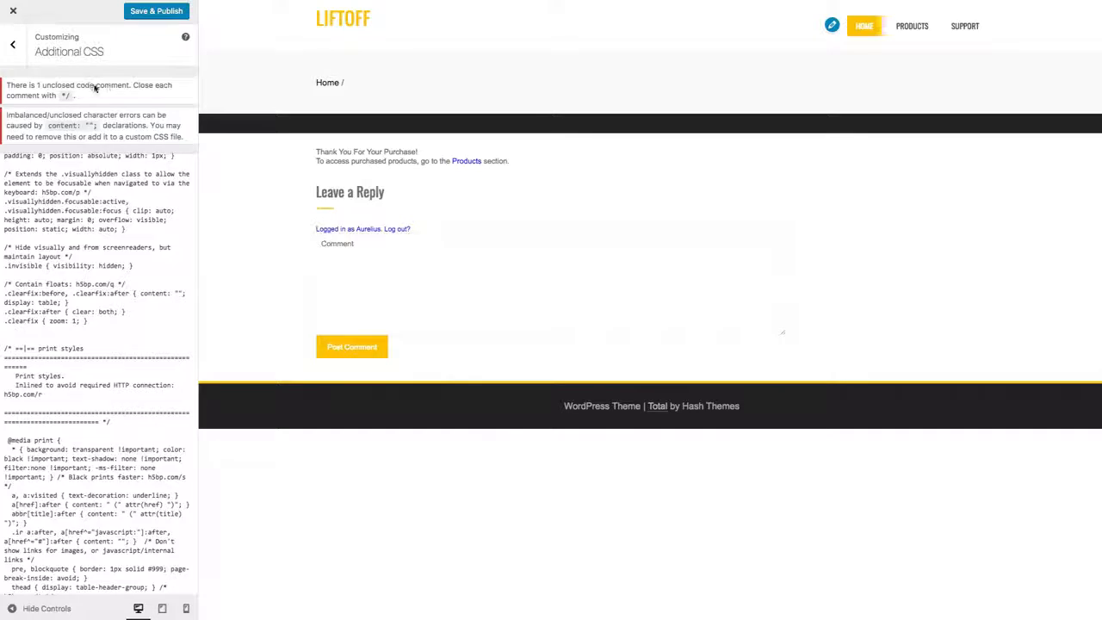
{"action": "left_click", "coordinate": [125, 442]}
{"action": "left_click_drag", "start_coordinate": [130, 424], "coordinate": [8, 349]}
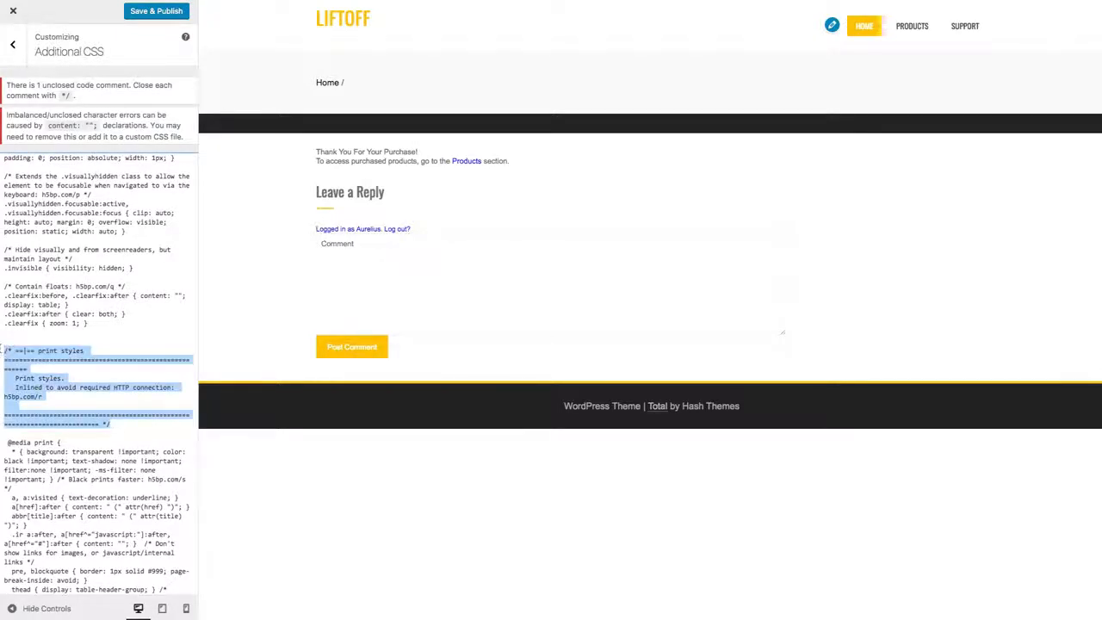
{"action": "scroll", "coordinate": [3, 350], "scroll_direction": "up", "scroll_amount": 3}
{"action": "left_click", "coordinate": [141, 386]}
{"action": "scroll", "coordinate": [142, 386], "scroll_direction": "up", "scroll_amount": 4}
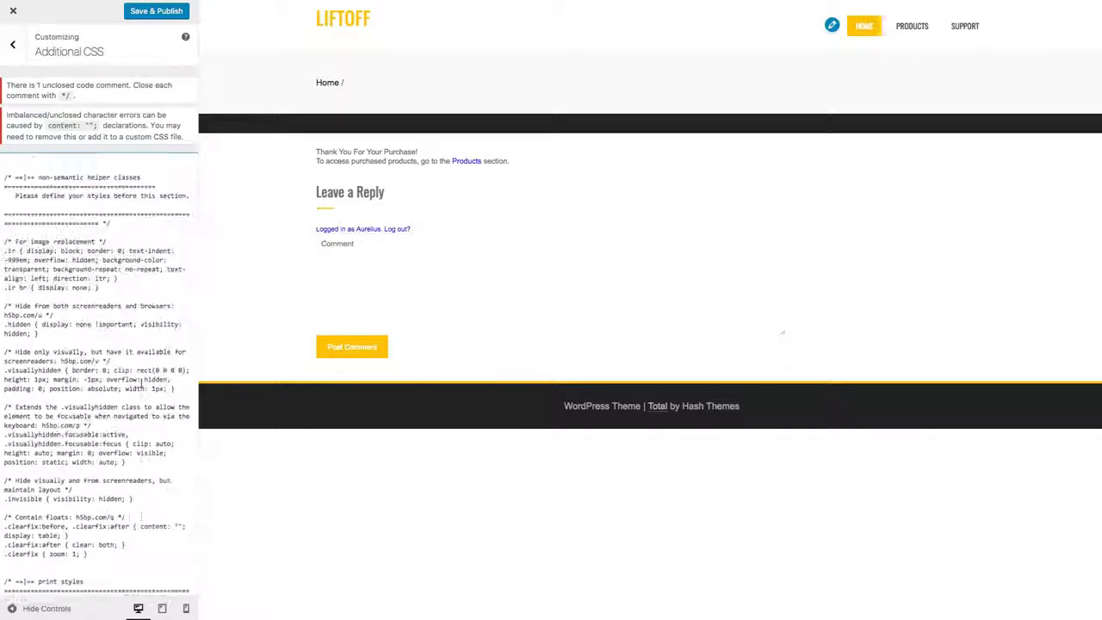
{"action": "scroll", "coordinate": [141, 385], "scroll_direction": "up", "scroll_amount": 2}
{"action": "left_click", "coordinate": [130, 266]}
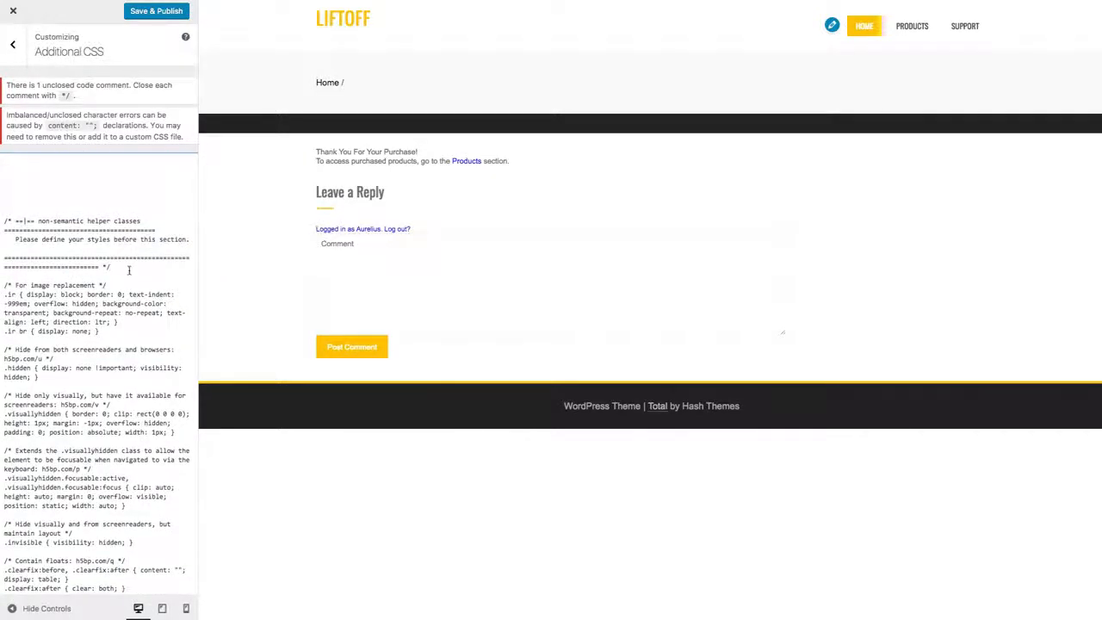
Step: Copy the reset.css code in TextEdit from the html rule to the end of the file
{"action": "key", "text": "super+Tab"}
{"action": "left_click", "coordinate": [471, 156]}
{"action": "scroll", "coordinate": [465, 156], "scroll_direction": "down", "scroll_amount": 4}
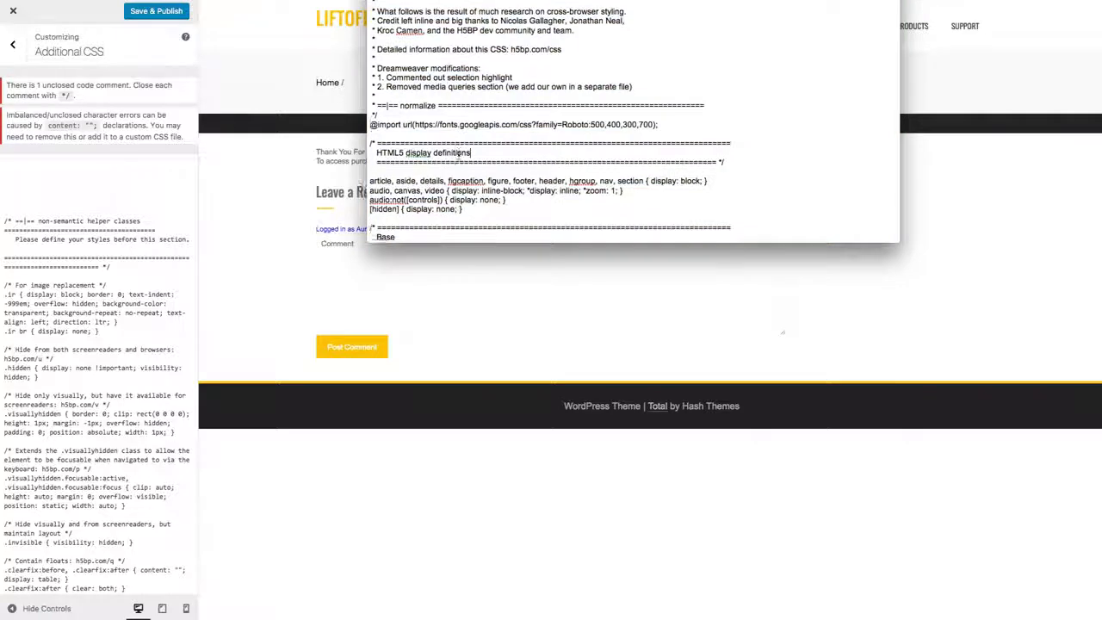
{"action": "scroll", "coordinate": [459, 142], "scroll_direction": "down", "scroll_amount": 3}
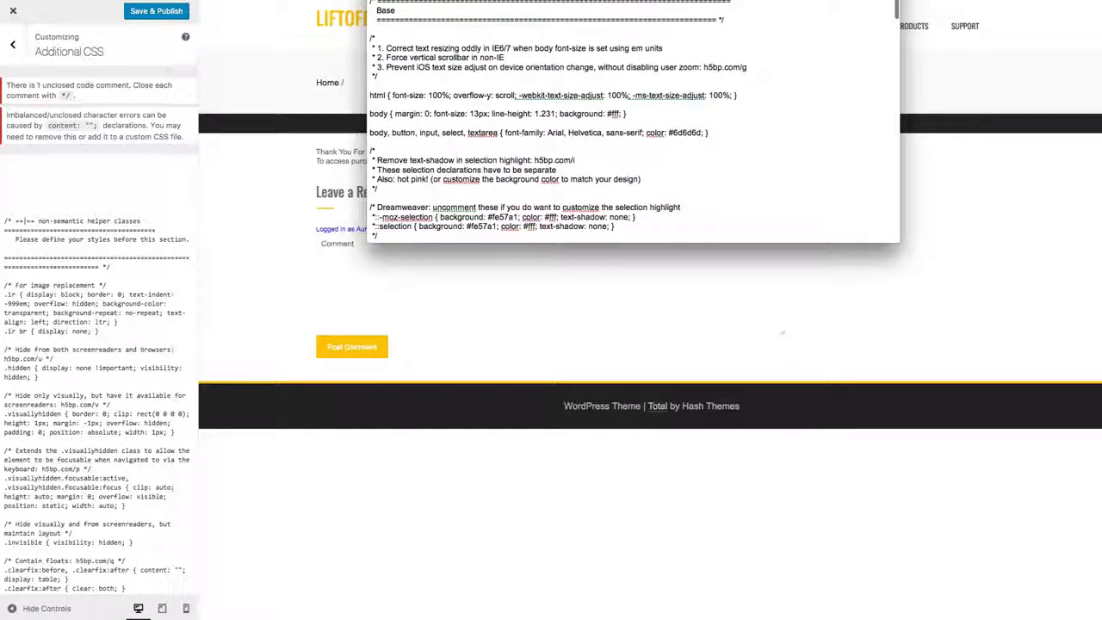
{"action": "left_click_drag", "start_coordinate": [781, 0], "coordinate": [652, 34]}
{"action": "double_click", "coordinate": [272, 152]}
{"action": "left_click", "coordinate": [265, 121]}
{"action": "left_click", "coordinate": [240, 169]}
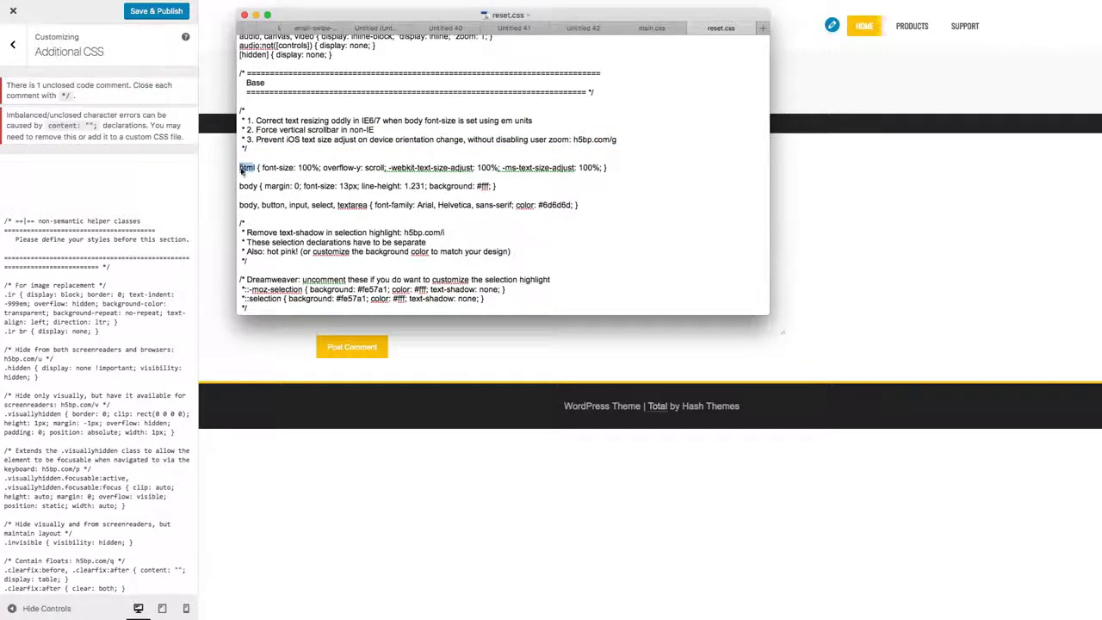
{"action": "left_click_drag", "start_coordinate": [240, 169], "coordinate": [348, 402]}
{"action": "right_click", "coordinate": [303, 186]}
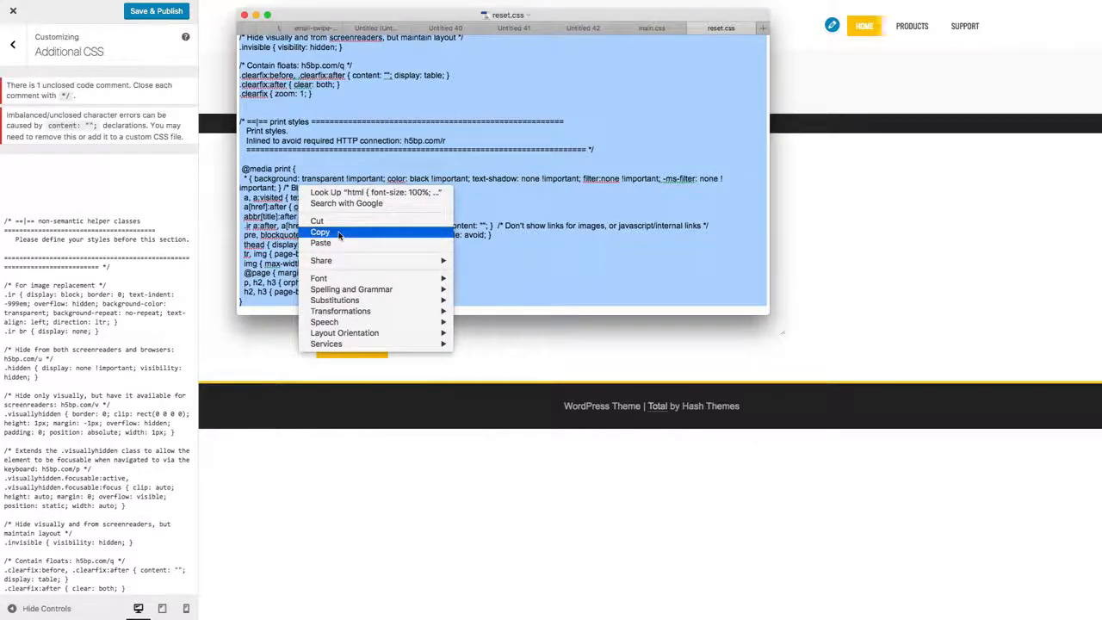
{"action": "left_click", "coordinate": [339, 235]}
Step: Replace the code below the default comment in Additional CSS with the copied reset.css rules
{"action": "left_click", "coordinate": [112, 331]}
{"action": "scroll", "coordinate": [115, 327], "scroll_direction": "up", "scroll_amount": 20}
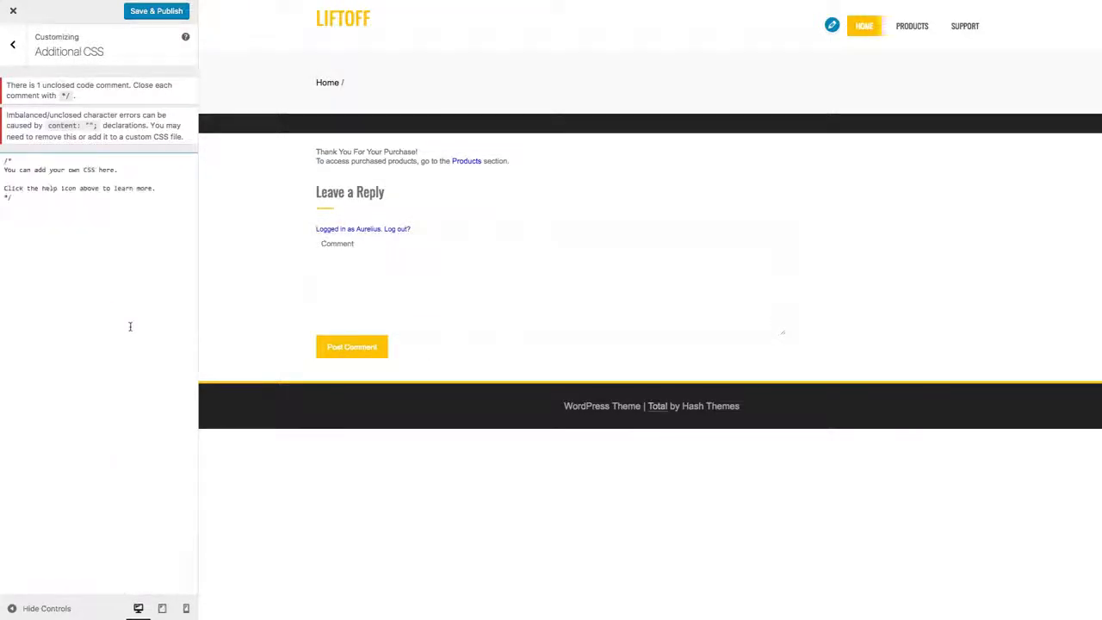
{"action": "key", "text": "ctrl+v"}
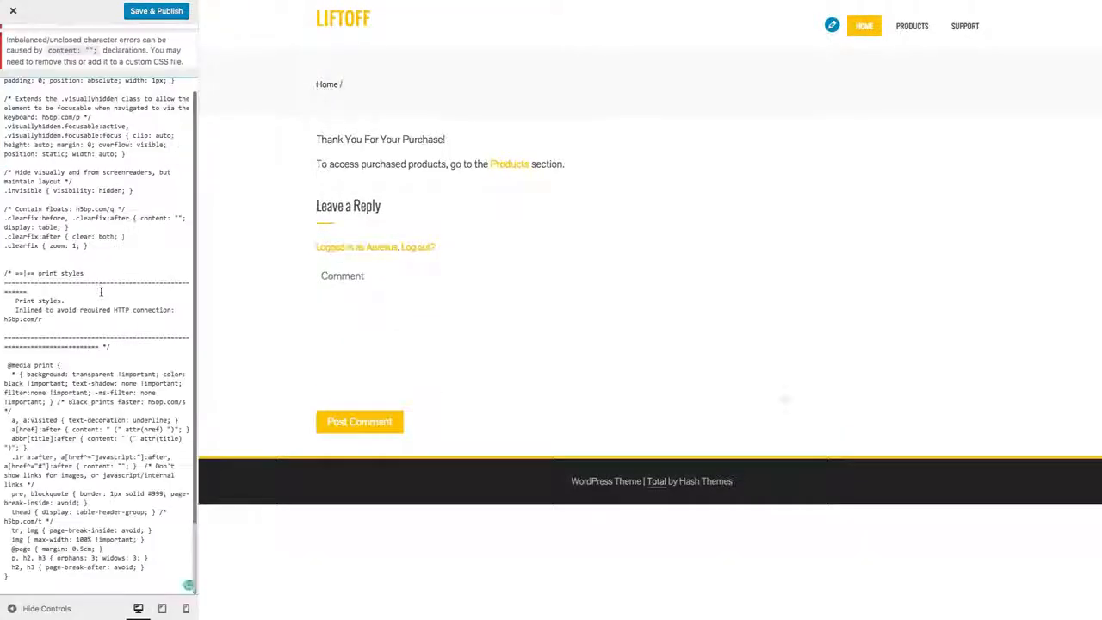
Step: Copy the entire main.css code below the reset.css rules in Additional CSS, and save and publish the changes
{"action": "key", "text": "super+Tab"}
{"action": "left_click", "coordinate": [642, 27]}
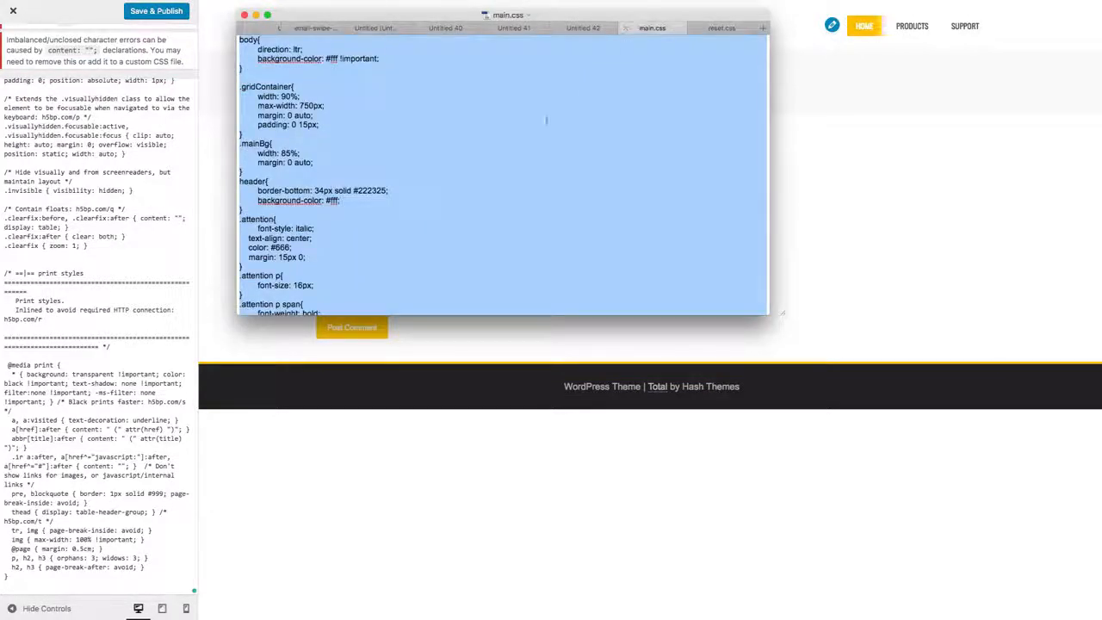
{"action": "left_click", "coordinate": [295, 84]}
{"action": "right_click", "coordinate": [296, 84]}
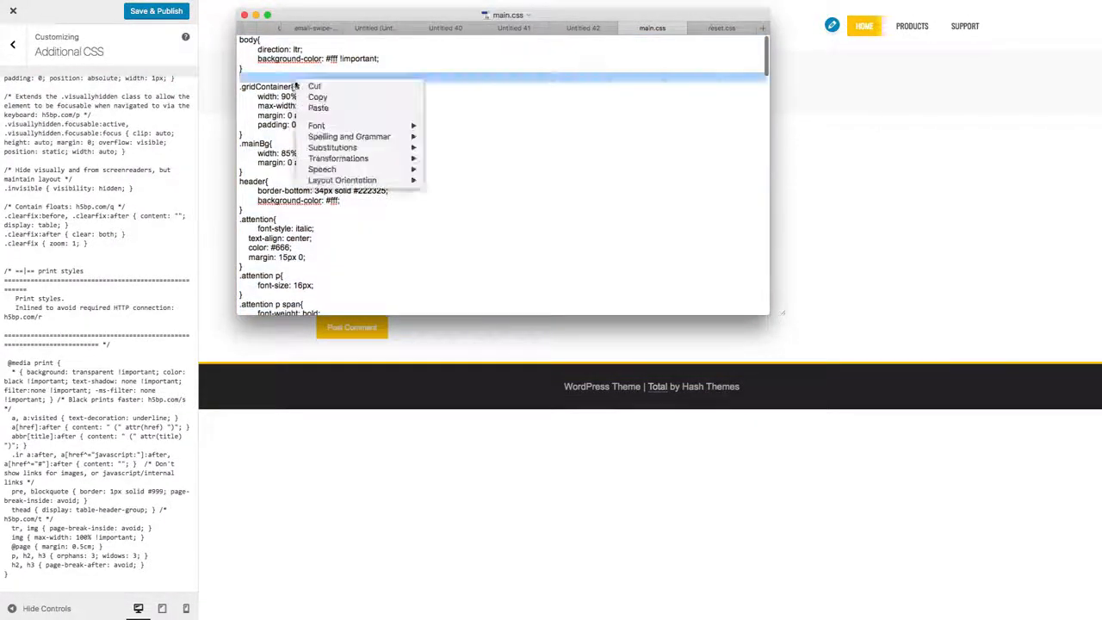
{"action": "left_click", "coordinate": [309, 97]}
{"action": "key", "text": "super+a"}
{"action": "left_click", "coordinate": [87, 210]}
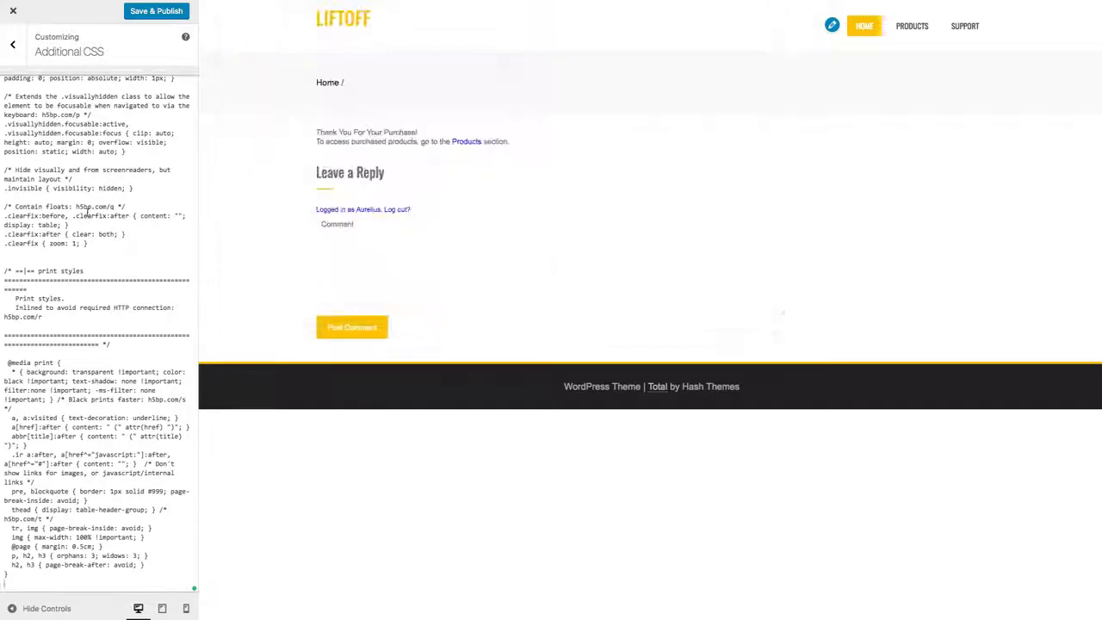
{"action": "key", "text": "super+v"}
{"action": "left_click", "coordinate": [384, 519]}
{"action": "left_click", "coordinate": [160, 16]}
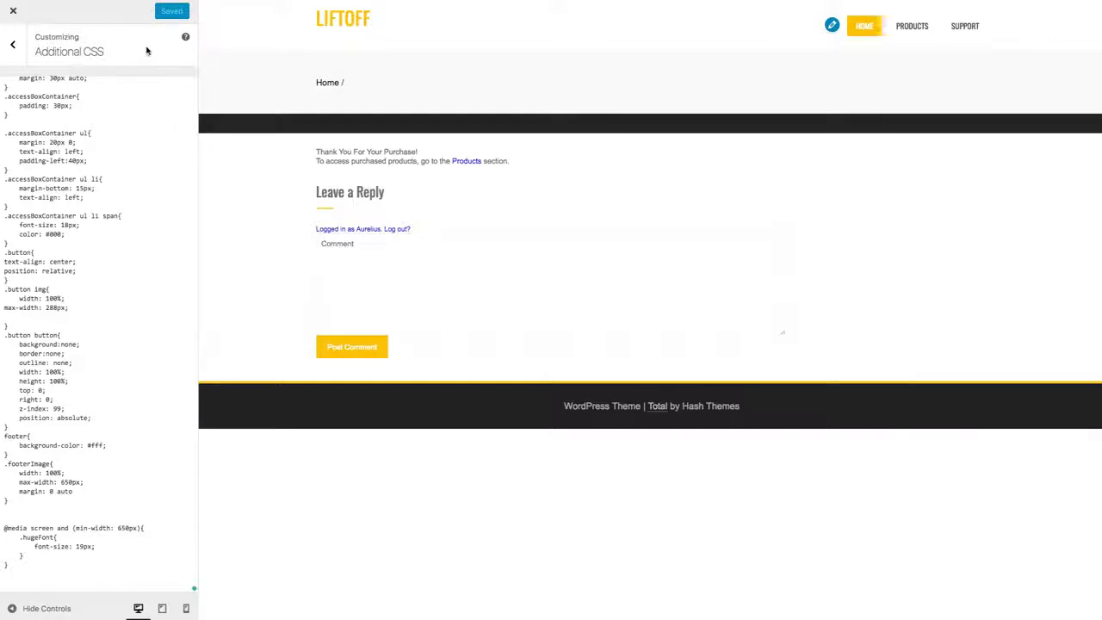
Step: Delete all the pasted code from Additional CSS, keeping only the default comment
{"action": "left_click", "coordinate": [138, 198]}
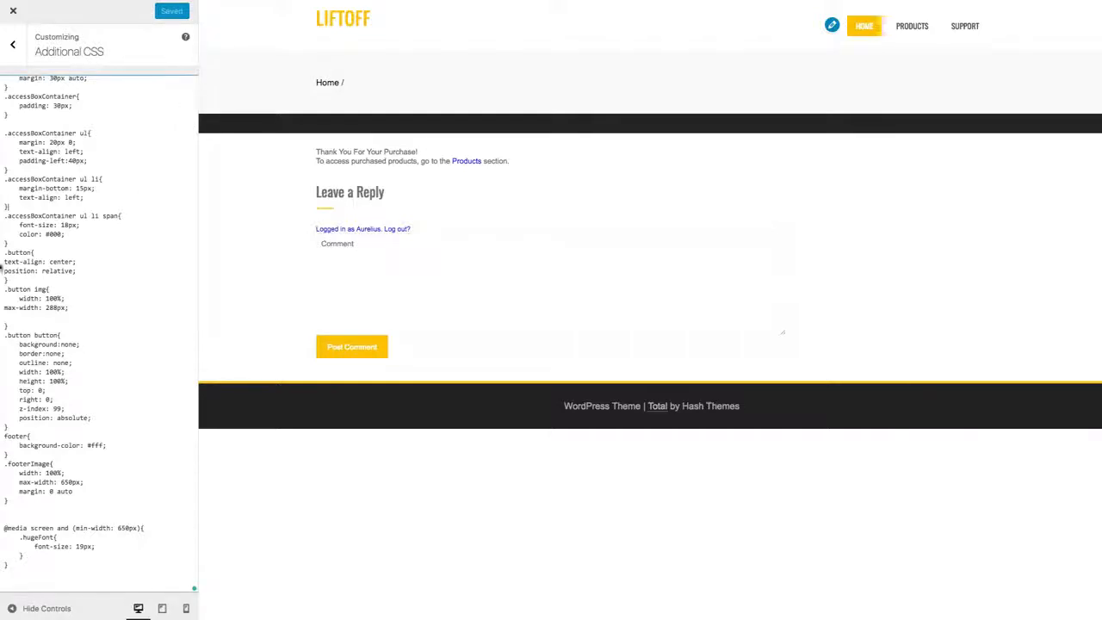
{"action": "scroll", "coordinate": [135, 319], "scroll_direction": "up", "scroll_amount": 10}
{"action": "scroll", "coordinate": [103, 267], "scroll_direction": "up", "scroll_amount": 10}
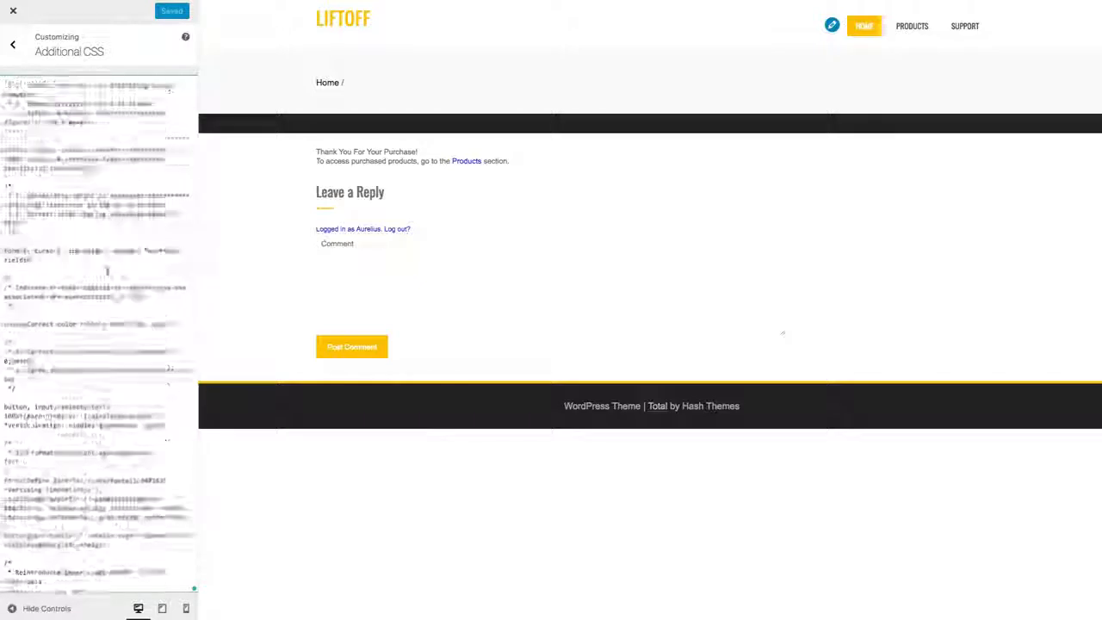
{"action": "scroll", "coordinate": [44, 246], "scroll_direction": "up", "scroll_amount": 5}
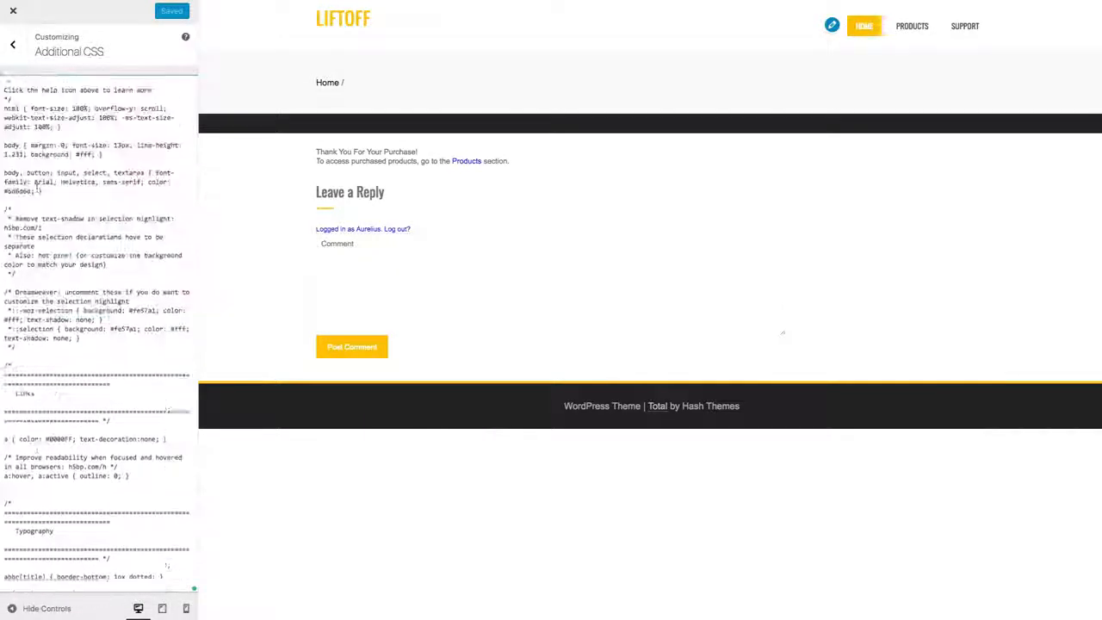
{"action": "left_click_drag", "start_coordinate": [65, 204], "coordinate": [30, 154]}
{"action": "left_click", "coordinate": [11, 130]}
{"action": "scroll", "coordinate": [133, 277], "scroll_direction": "down", "scroll_amount": 20}
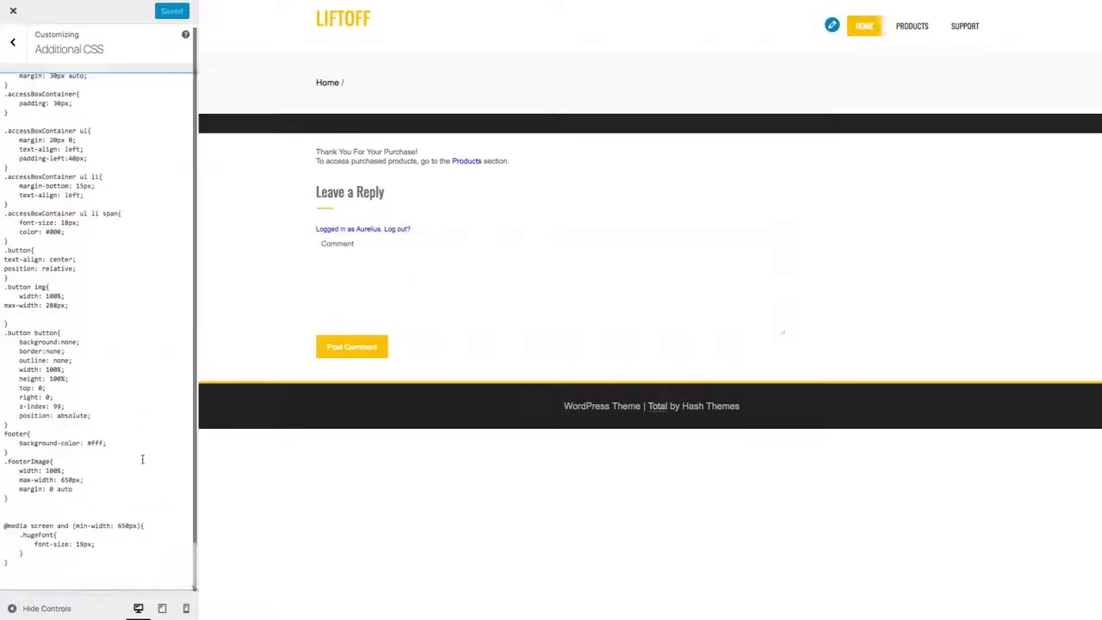
{"action": "key", "text": "ctrl+a"}
{"action": "key", "text": "BackSpace"}
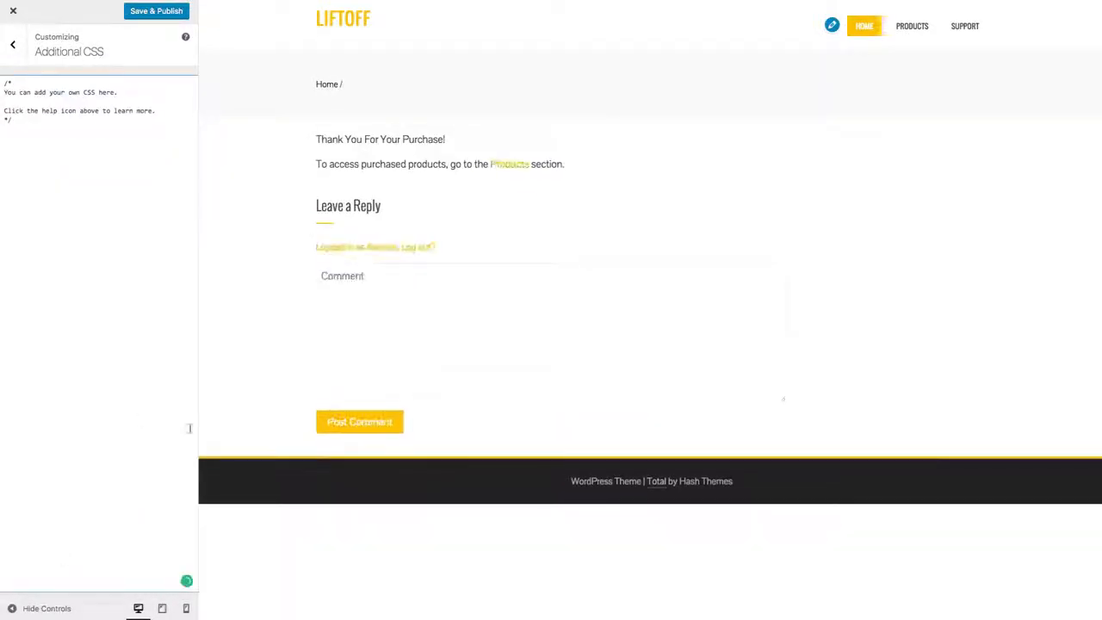
Step: Copy the whole main.css file from TextEdit and paste it under the default comment in the cleared Additional CSS
{"action": "key", "text": "super+Tab"}
{"action": "left_click", "coordinate": [632, 127]}
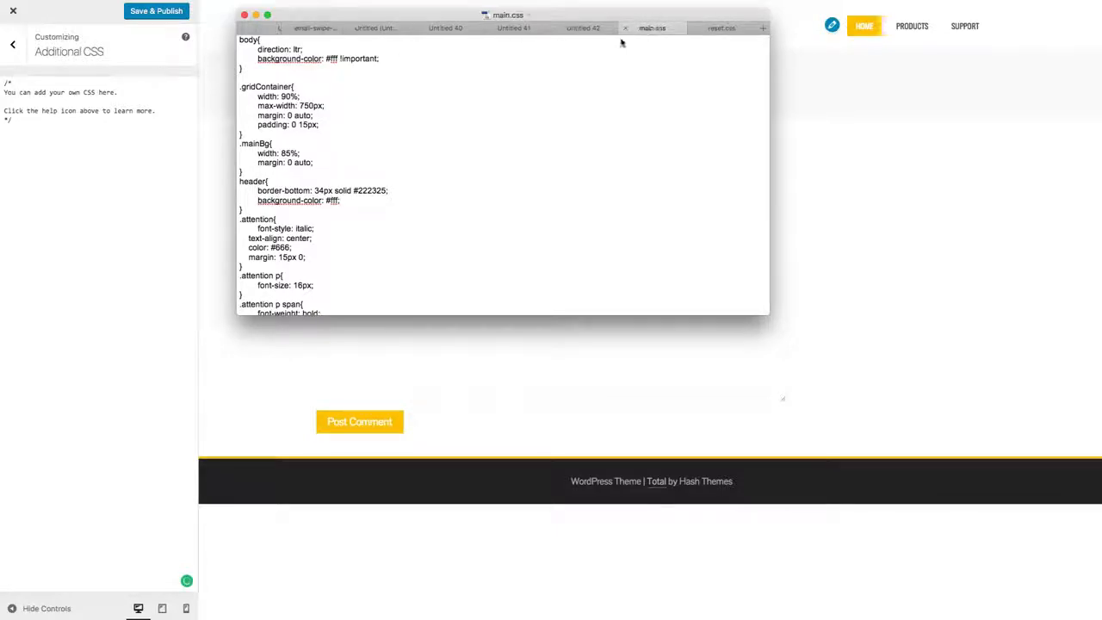
{"action": "key", "text": "super+a"}
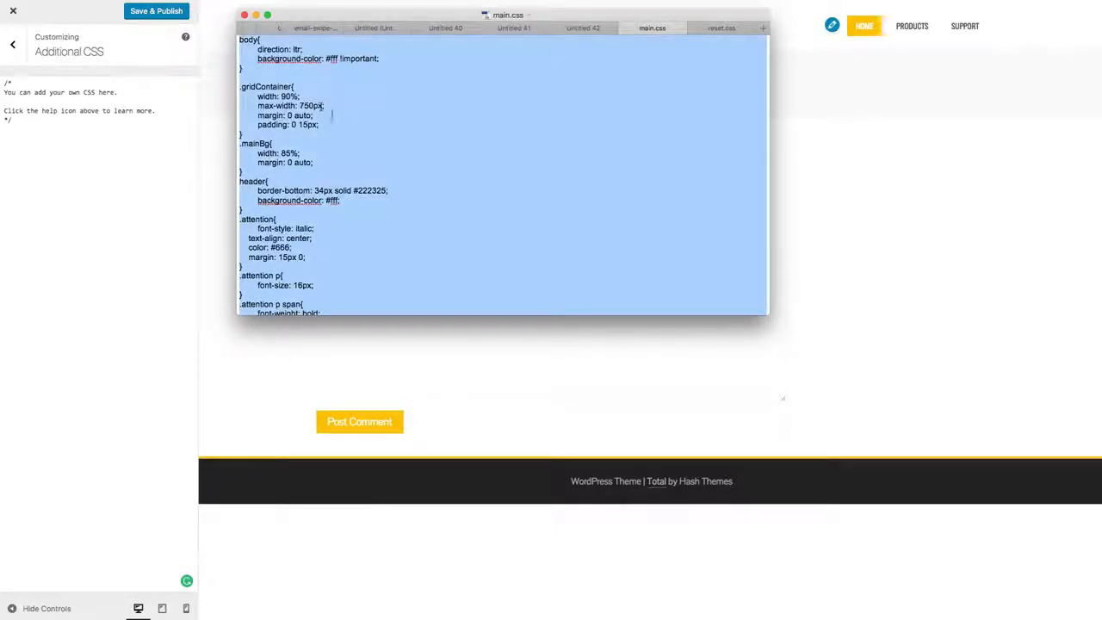
{"action": "right_click", "coordinate": [307, 143]}
{"action": "left_click", "coordinate": [336, 183]}
{"action": "left_click", "coordinate": [45, 148]}
{"action": "key", "text": "super+v"}
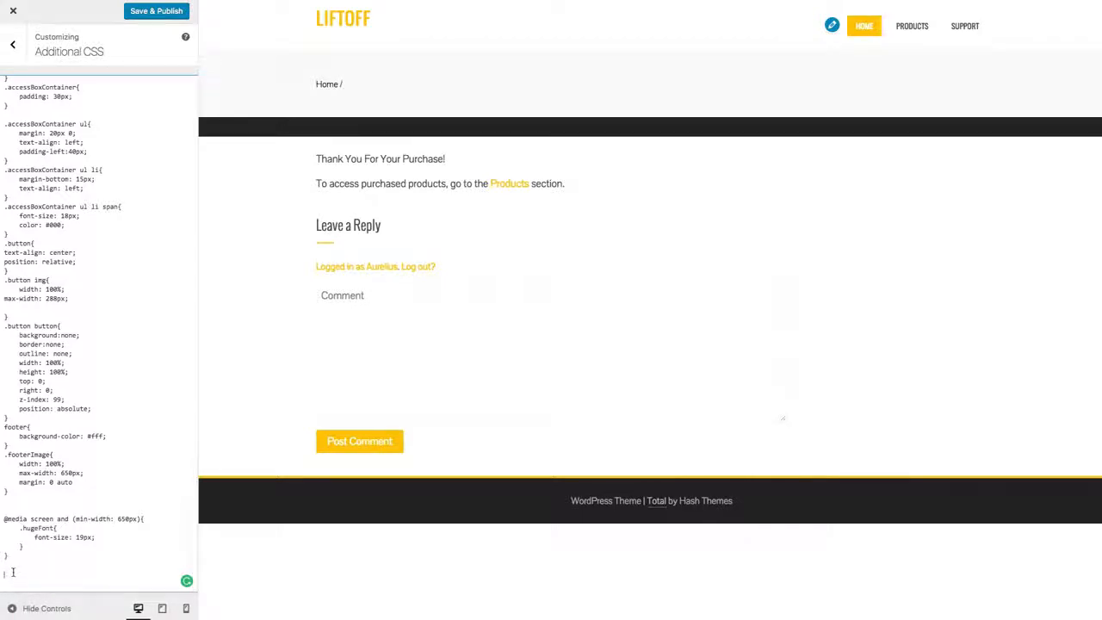
Step: Switch to reset.css in TextEdit and examine its header comments, import line and display definitions down to the Base section
{"action": "key", "text": "super+Tab"}
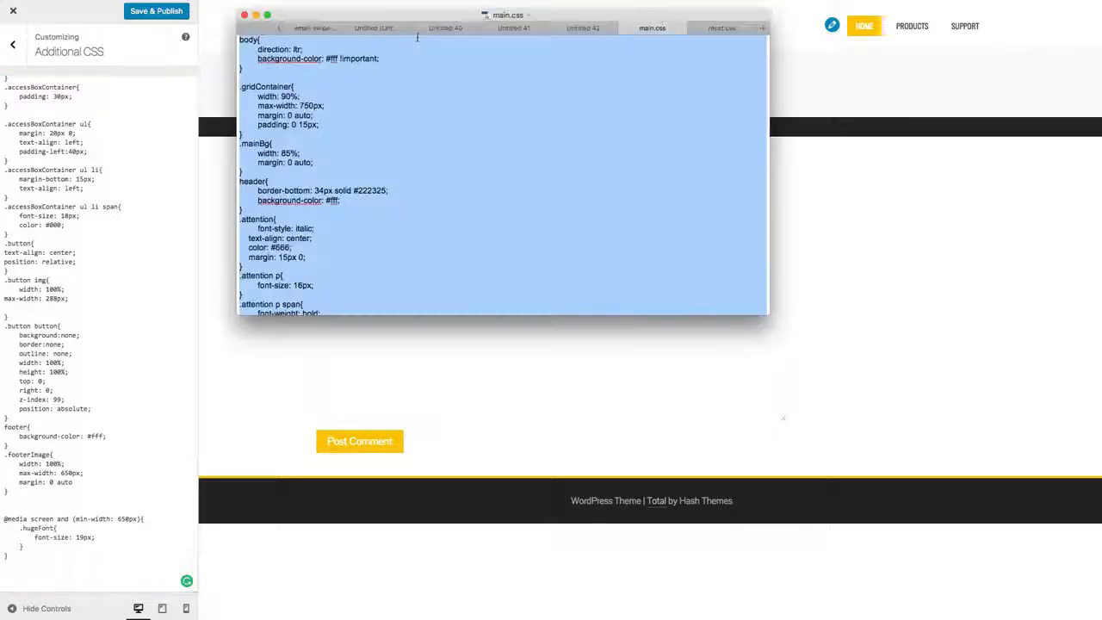
{"action": "left_click", "coordinate": [732, 31]}
{"action": "left_click", "coordinate": [445, 169]}
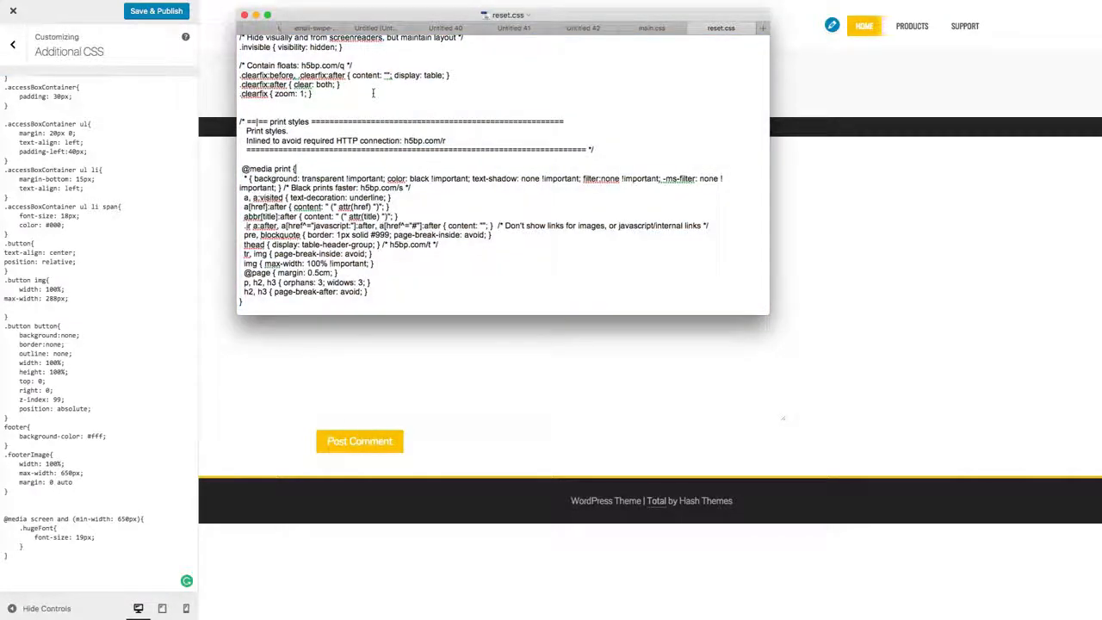
{"action": "scroll", "coordinate": [372, 103], "scroll_direction": "up", "scroll_amount": 20}
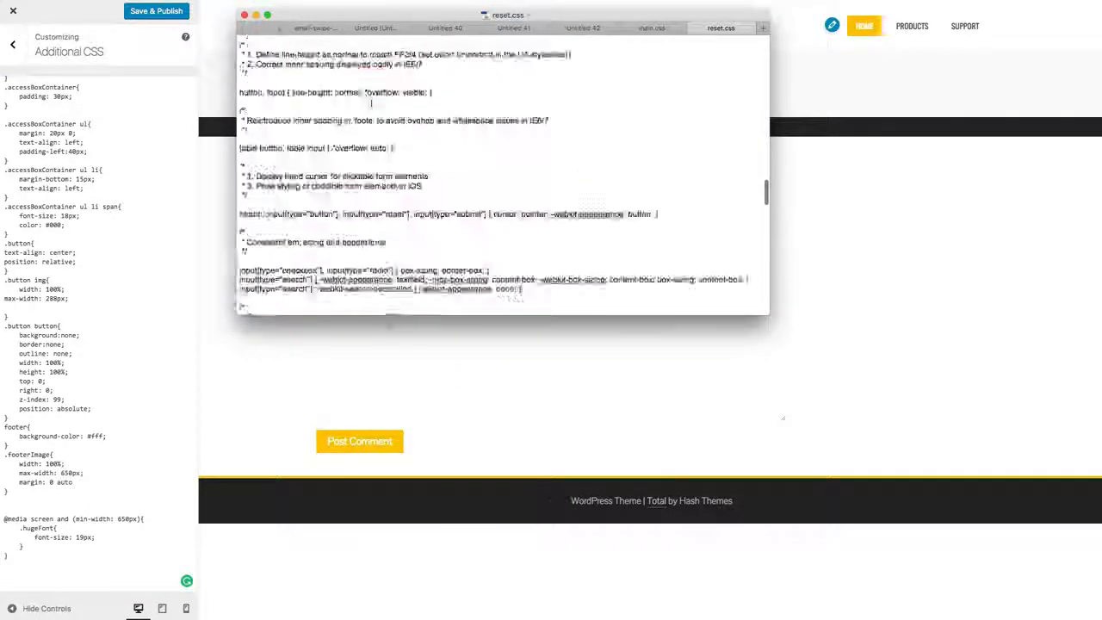
{"action": "left_click_drag", "start_coordinate": [239, 40], "coordinate": [370, 219]}
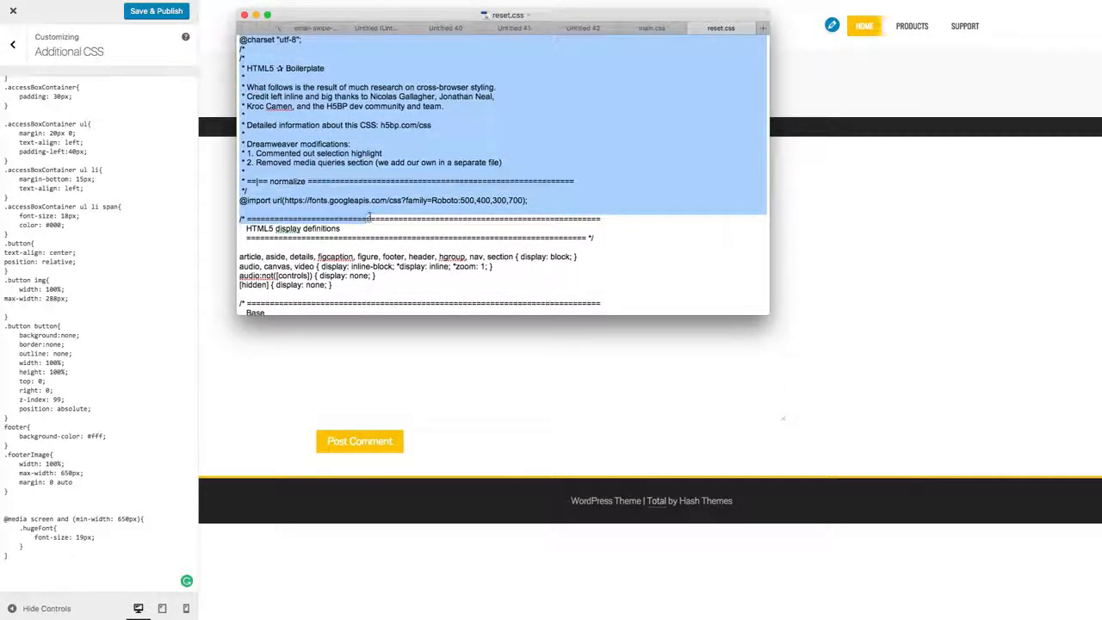
{"action": "scroll", "coordinate": [258, 172], "scroll_direction": "down", "scroll_amount": 2}
{"action": "left_click_drag", "start_coordinate": [231, 161], "coordinate": [492, 151]}
{"action": "left_click", "coordinate": [277, 158]}
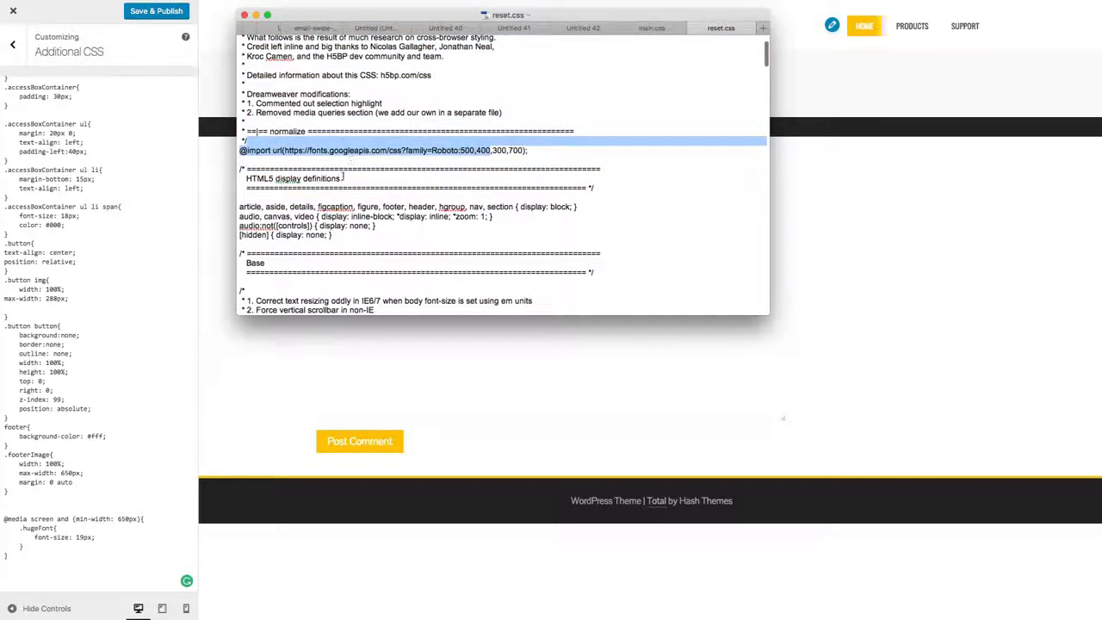
{"action": "scroll", "coordinate": [343, 176], "scroll_direction": "down", "scroll_amount": 10}
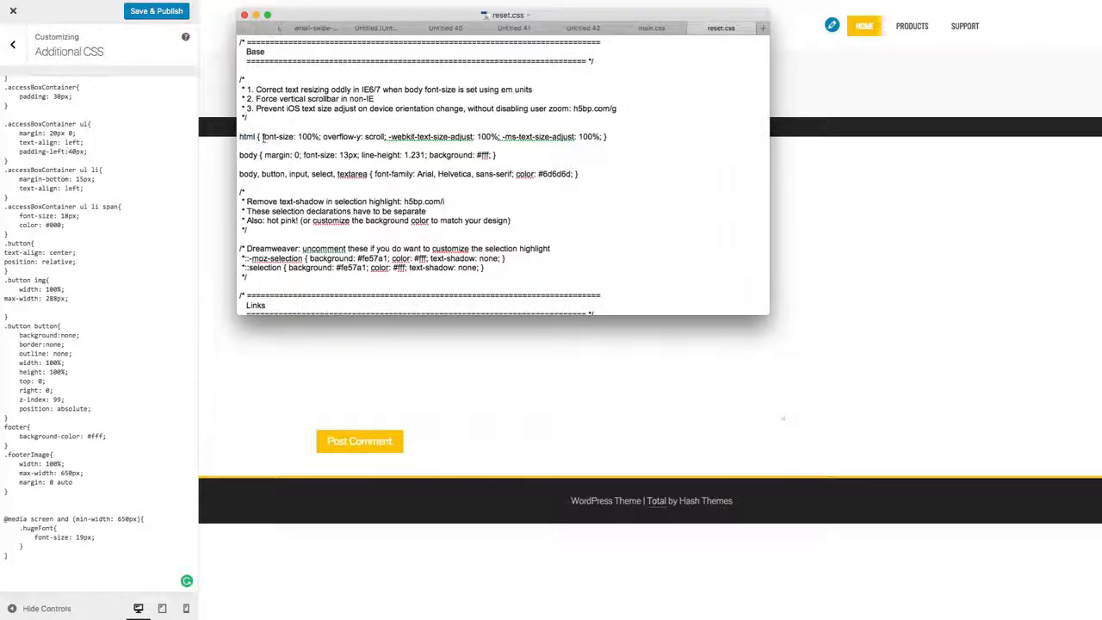
Step: Copy the reset.css code from the html rule in the Base section through the end of the file
{"action": "left_click_drag", "start_coordinate": [241, 156], "coordinate": [274, 175]}
{"action": "left_click", "coordinate": [242, 136]}
{"action": "left_click_drag", "start_coordinate": [240, 136], "coordinate": [362, 353]}
{"action": "right_click", "coordinate": [314, 244]}
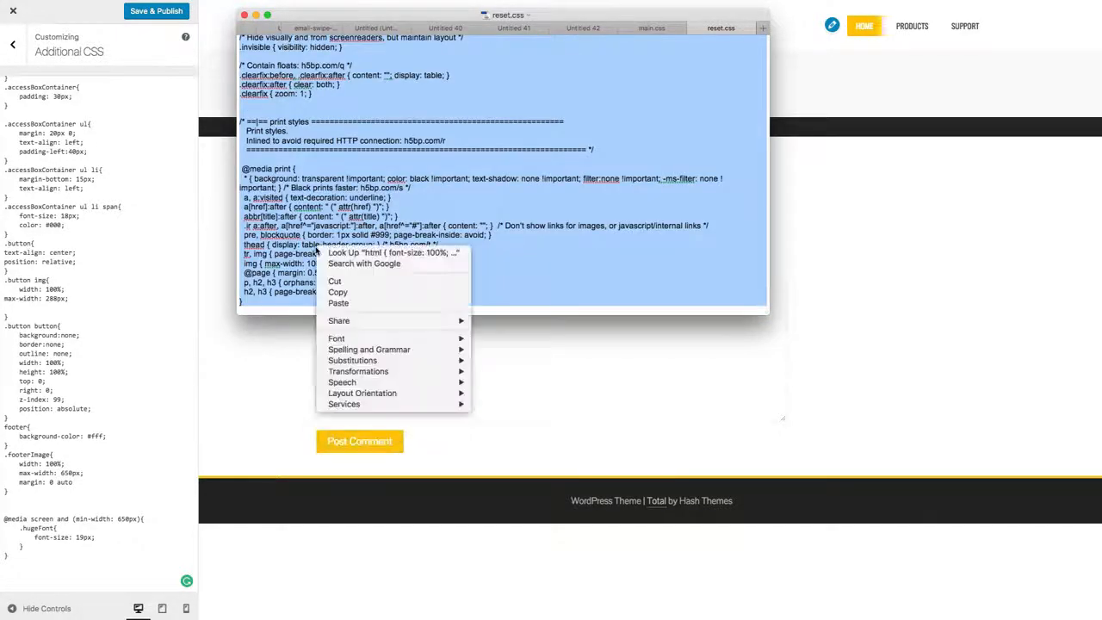
{"action": "left_click", "coordinate": [344, 291]}
Step: Paste the copied reset.css rules below the main.css code in Additional CSS, and save and publish the changes
{"action": "left_click", "coordinate": [56, 579]}
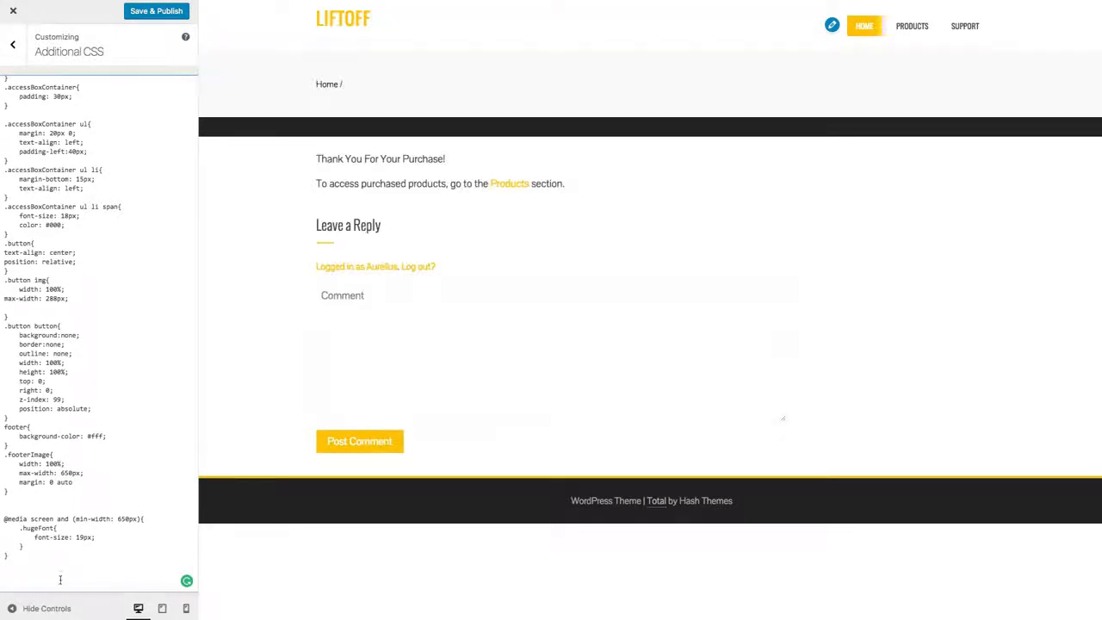
{"action": "key", "text": "ctrl+v"}
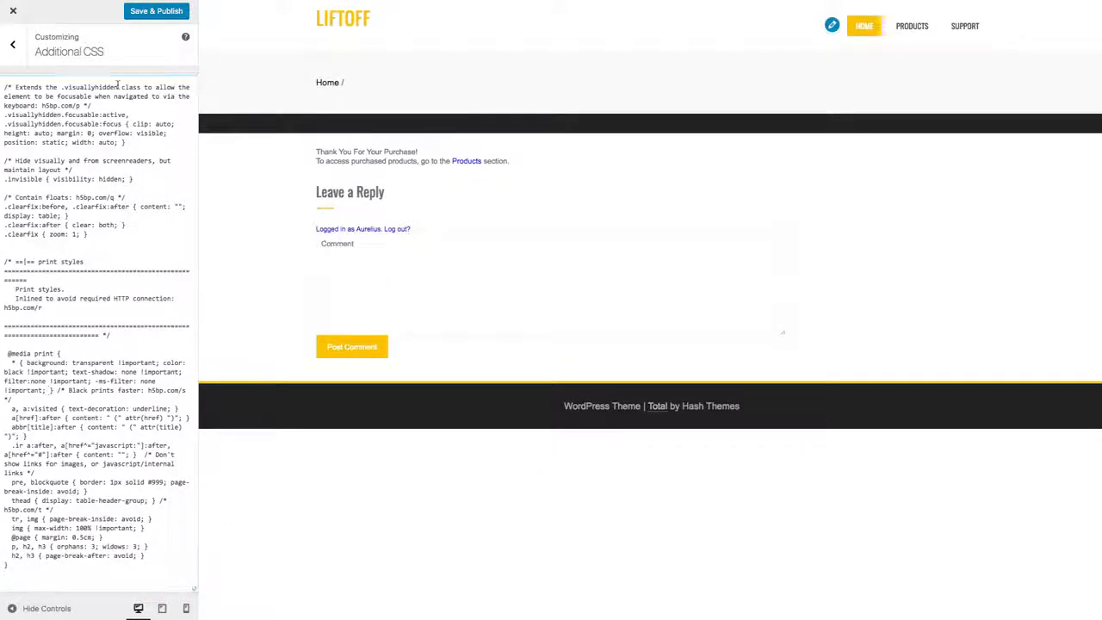
{"action": "left_click", "coordinate": [162, 13]}
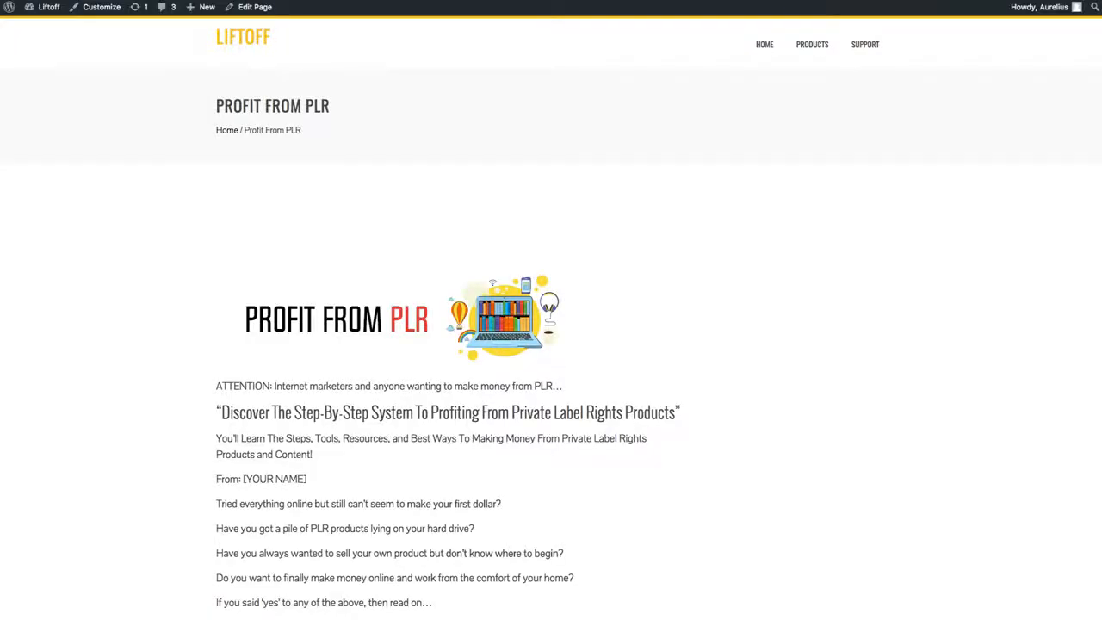
Step: Reload the published Profit From PLR page and examine the styling of its header, headline and opening text
{"action": "scroll", "coordinate": [726, 167], "scroll_direction": "down", "scroll_amount": 5}
{"action": "scroll", "coordinate": [726, 167], "scroll_direction": "up", "scroll_amount": 5}
{"action": "key", "text": "super+r"}
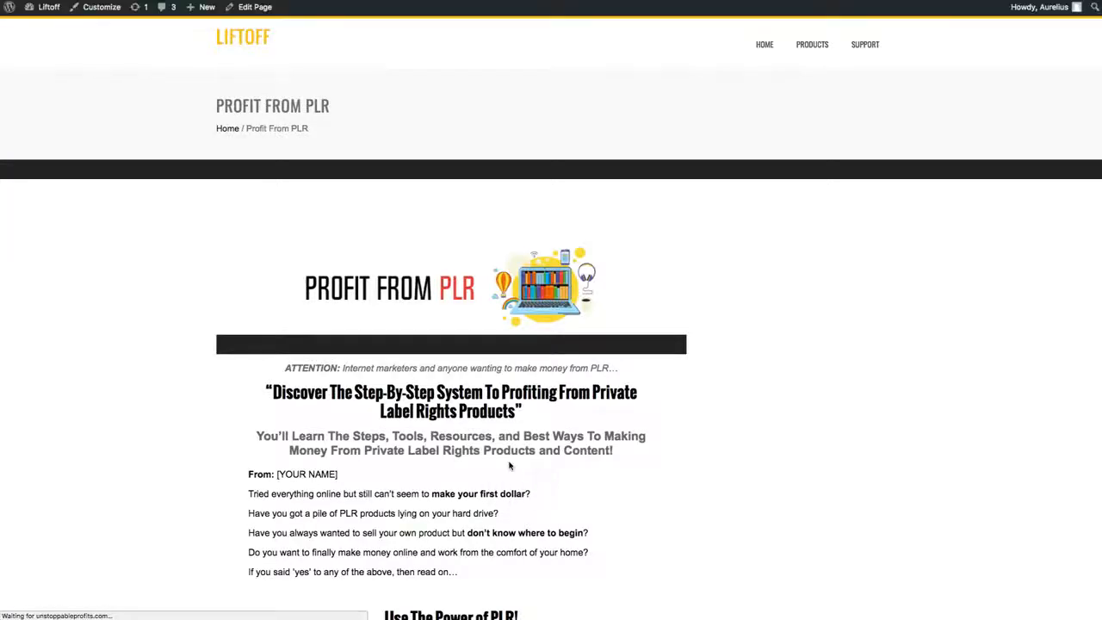
{"action": "left_click_drag", "start_coordinate": [548, 414], "coordinate": [358, 393]}
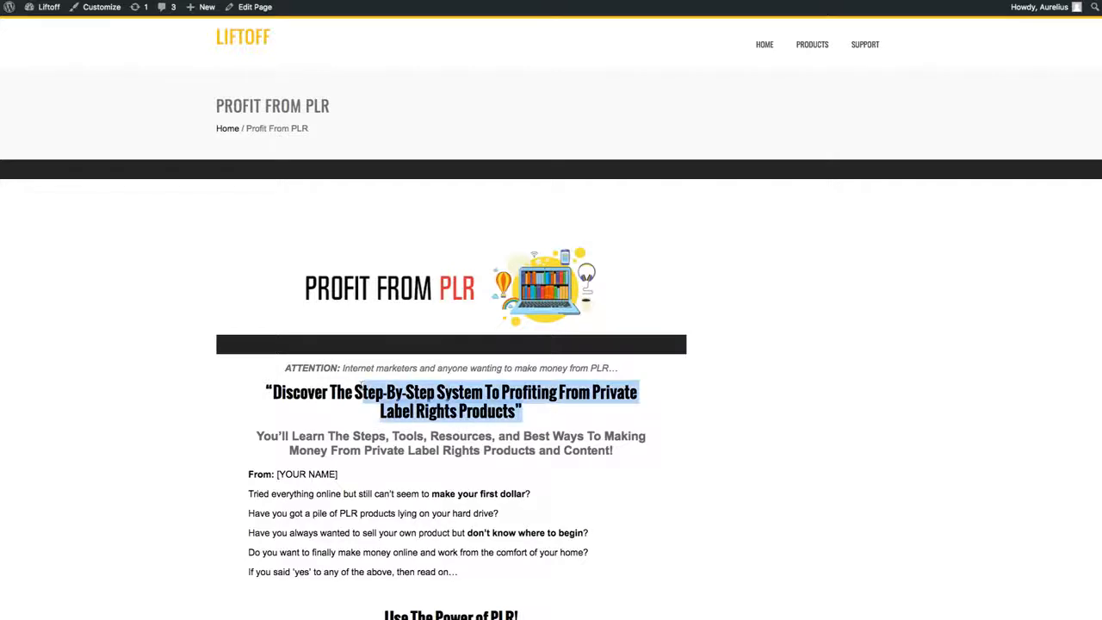
{"action": "left_click", "coordinate": [482, 428]}
{"action": "scroll", "coordinate": [485, 438], "scroll_direction": "down", "scroll_amount": 2}
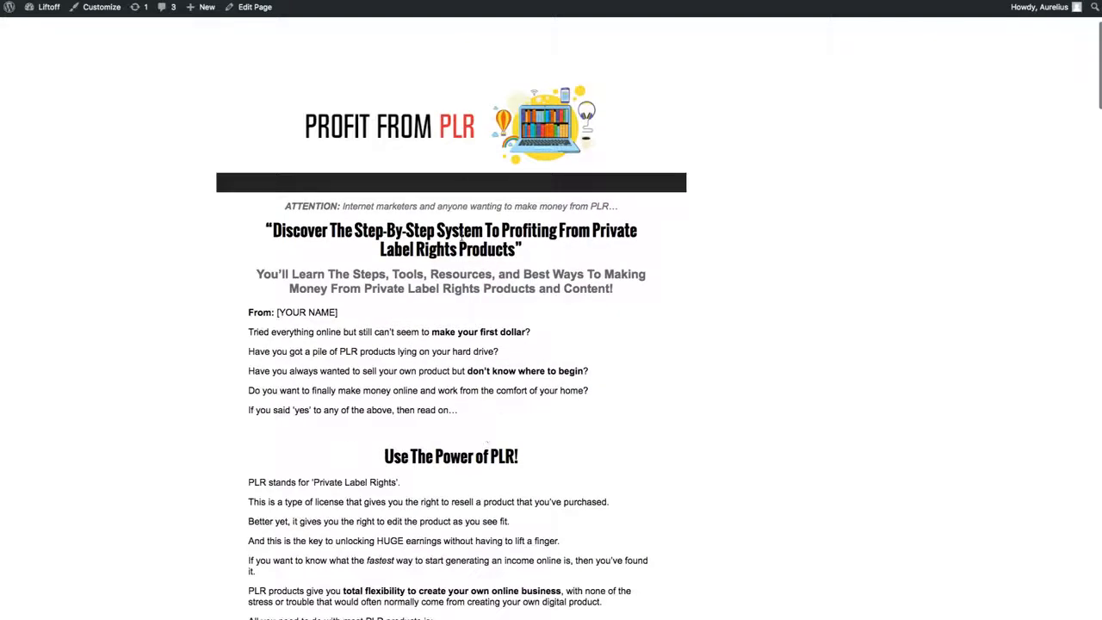
{"action": "left_click_drag", "start_coordinate": [548, 214], "coordinate": [573, 324]}
{"action": "left_click", "coordinate": [541, 331]}
Step: Examine the styling of the bordered bullet list and the fast-action bonus boxes on the sales page
{"action": "scroll", "coordinate": [624, 446], "scroll_direction": "down", "scroll_amount": 8}
{"action": "scroll", "coordinate": [618, 447], "scroll_direction": "down", "scroll_amount": 10}
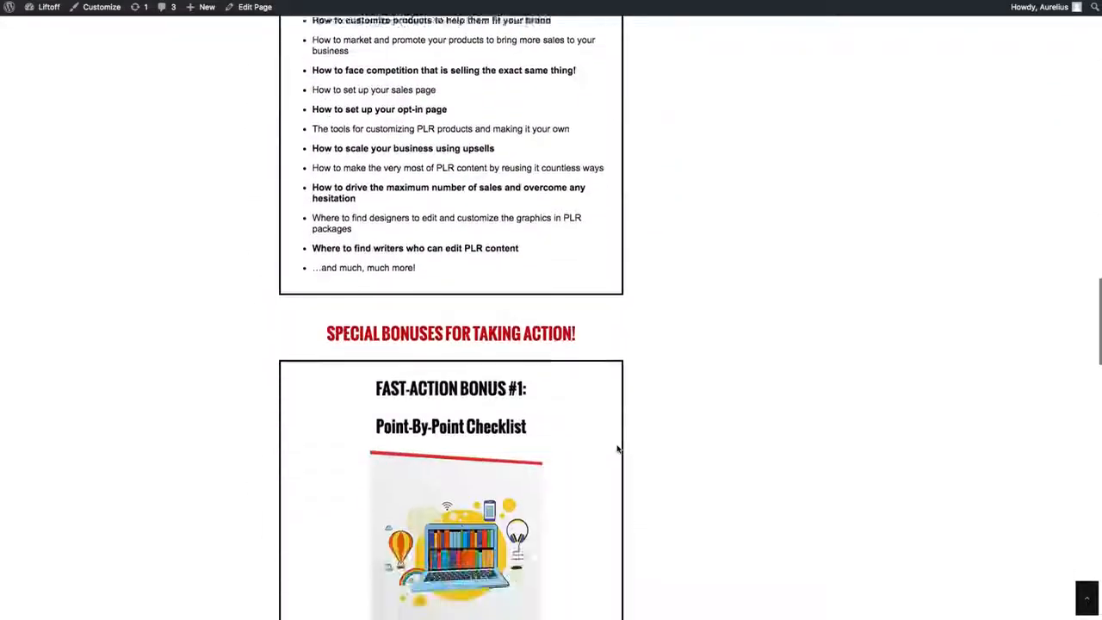
{"action": "left_click_drag", "start_coordinate": [629, 221], "coordinate": [326, 222]}
{"action": "scroll", "coordinate": [582, 356], "scroll_direction": "down", "scroll_amount": 3}
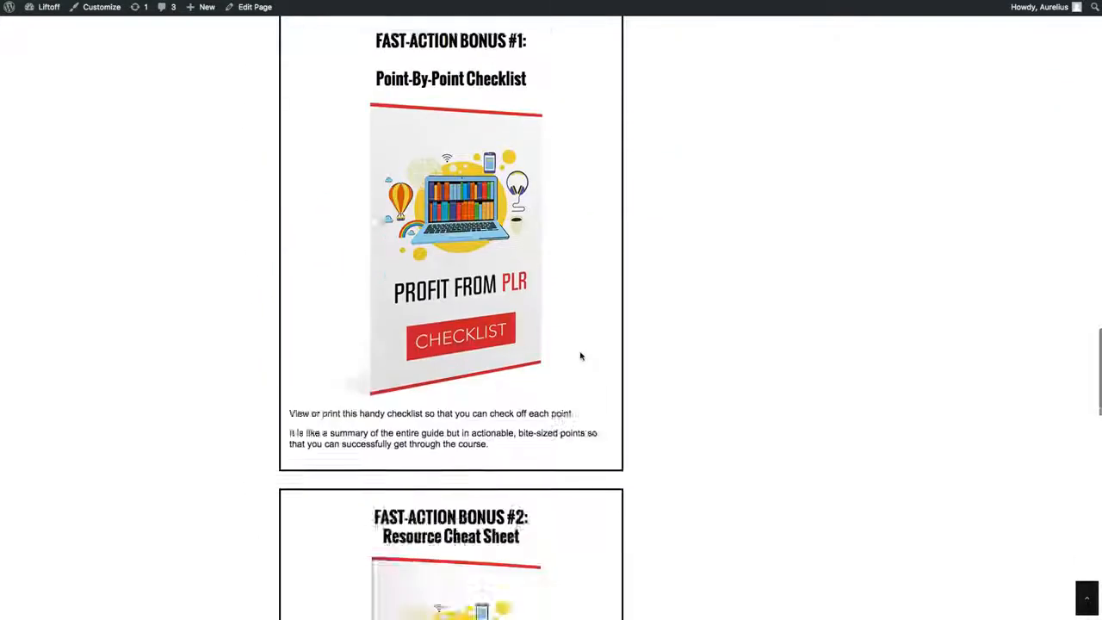
{"action": "scroll", "coordinate": [568, 340], "scroll_direction": "up", "scroll_amount": 3}
{"action": "left_click_drag", "start_coordinate": [561, 303], "coordinate": [379, 258]}
{"action": "scroll", "coordinate": [537, 354], "scroll_direction": "down", "scroll_amount": 10}
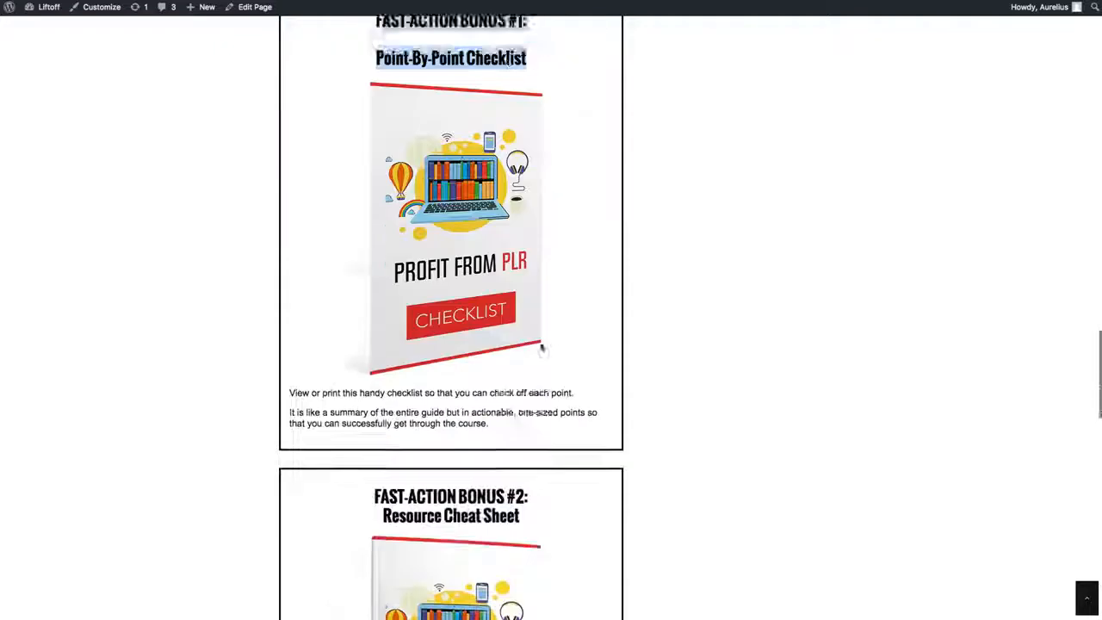
{"action": "scroll", "coordinate": [537, 353], "scroll_direction": "down", "scroll_amount": 6}
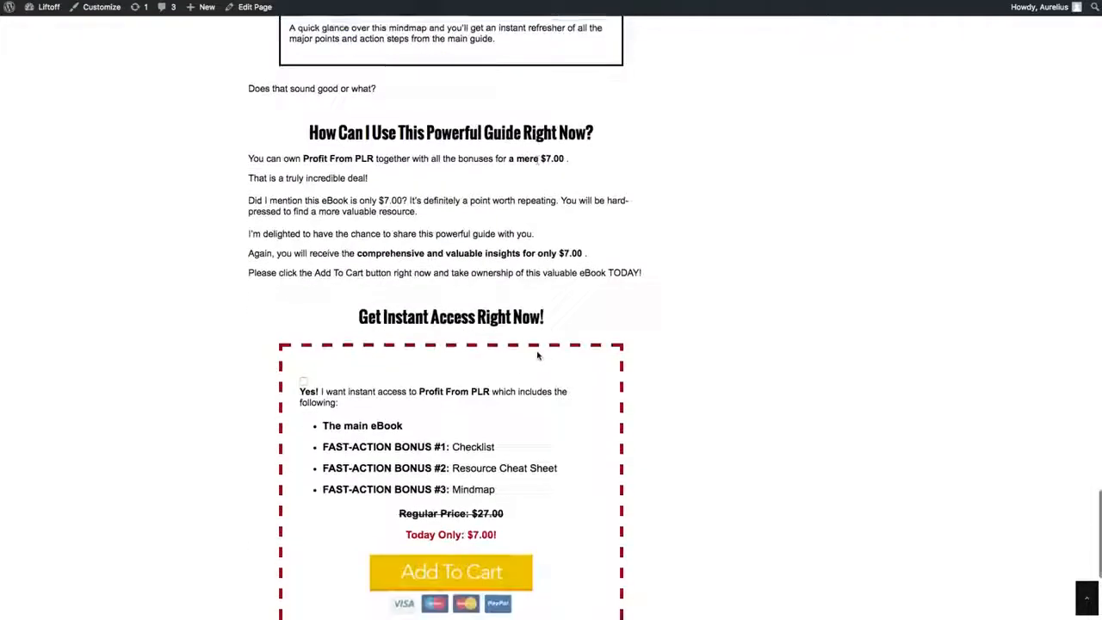
Step: Check the pricing text, the dashed order box and the footer image, and return to the page header
{"action": "left_click_drag", "start_coordinate": [573, 269], "coordinate": [545, 519]}
{"action": "left_click", "coordinate": [551, 516]}
{"action": "scroll", "coordinate": [563, 511], "scroll_direction": "down", "scroll_amount": 3}
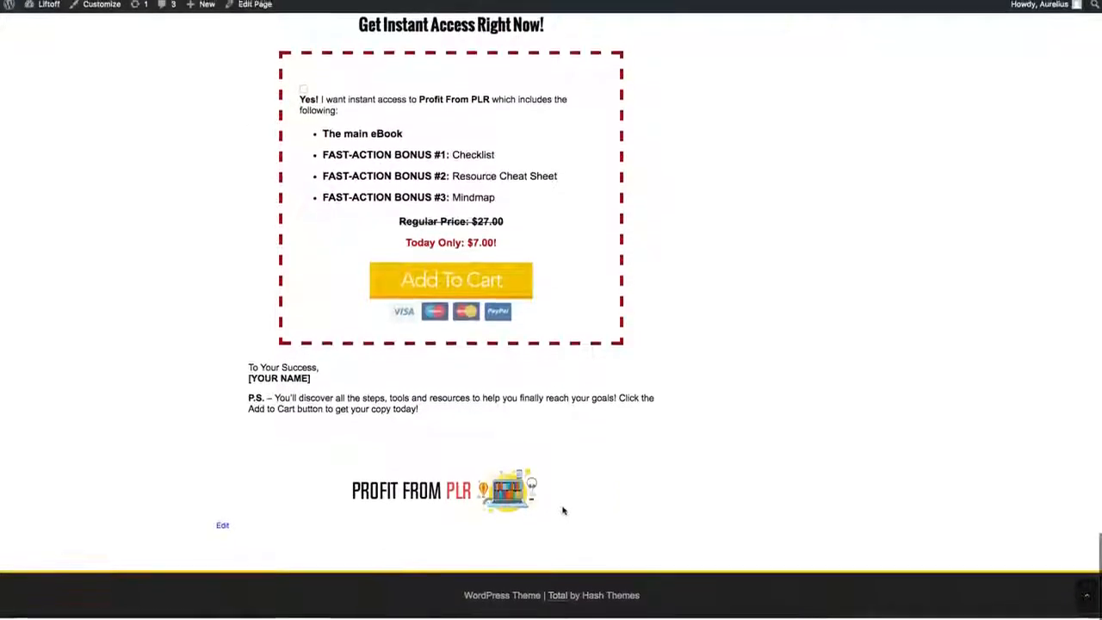
{"action": "scroll", "coordinate": [563, 511], "scroll_direction": "up", "scroll_amount": 20}
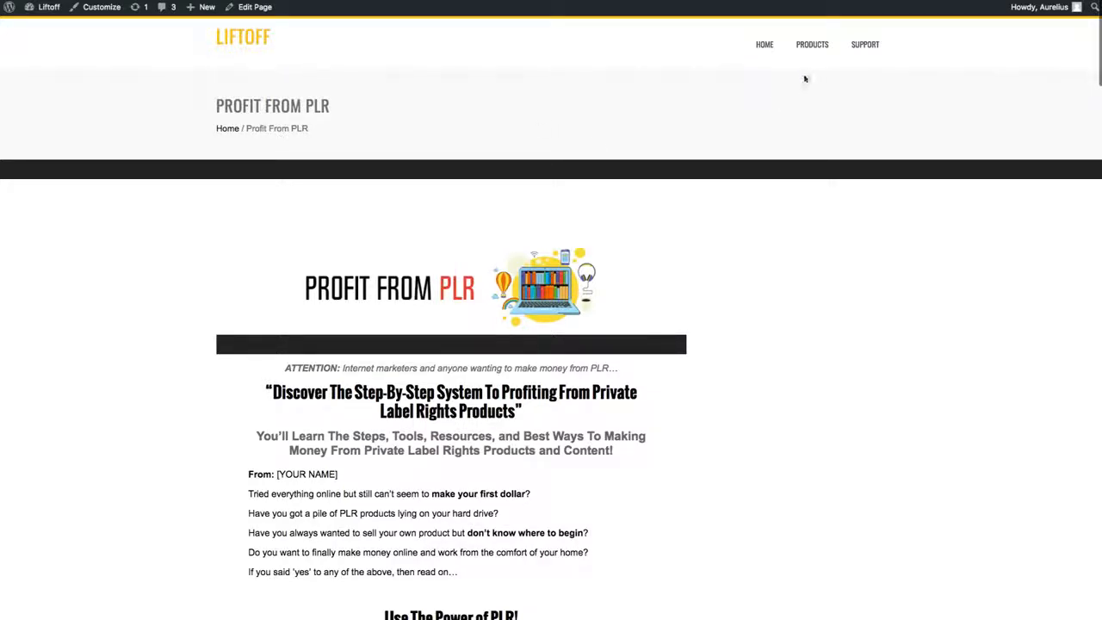
{"action": "scroll", "coordinate": [786, 229], "scroll_direction": "down", "scroll_amount": 3}
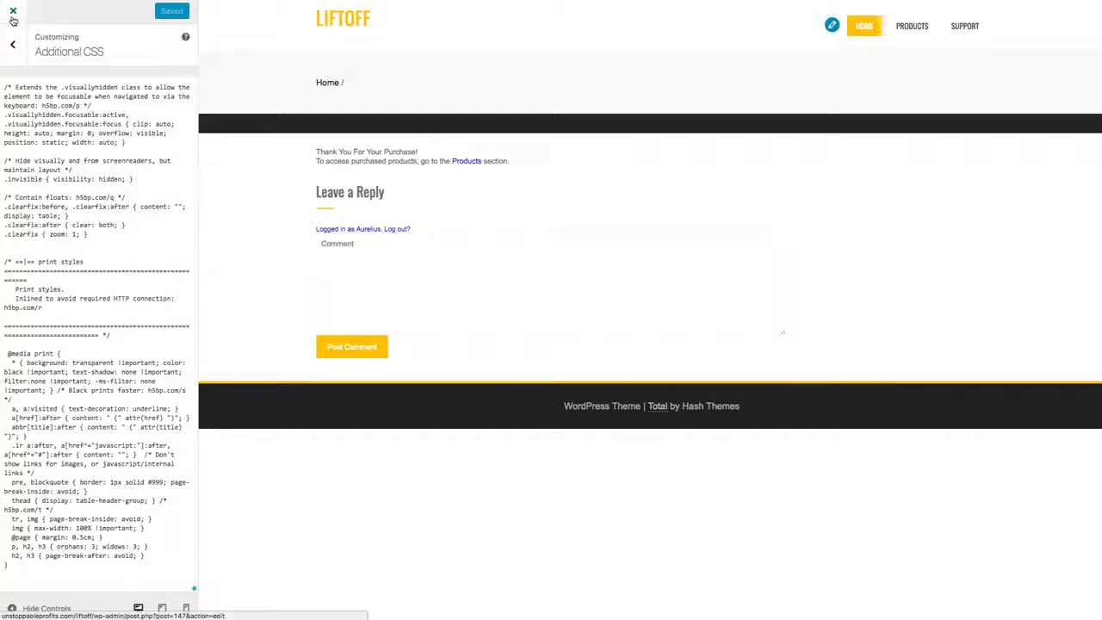
Step: Close the Customizer and open the Profit From PLR page in the visual editor
{"action": "left_click", "coordinate": [10, 13]}
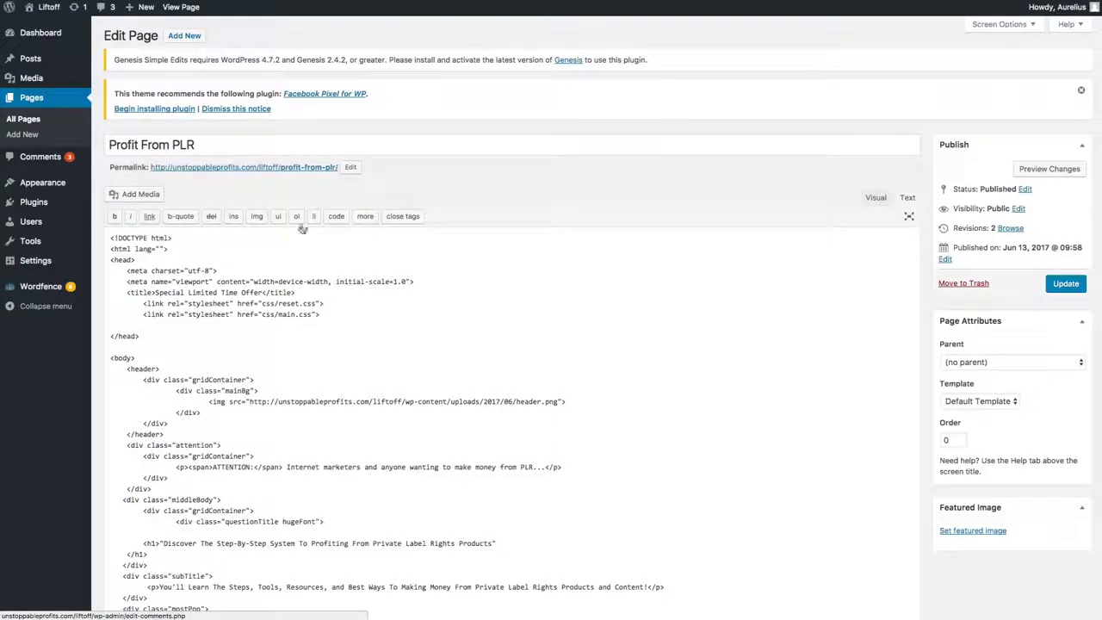
{"action": "left_click_drag", "start_coordinate": [349, 394], "coordinate": [110, 375]}
{"action": "left_click", "coordinate": [875, 197]}
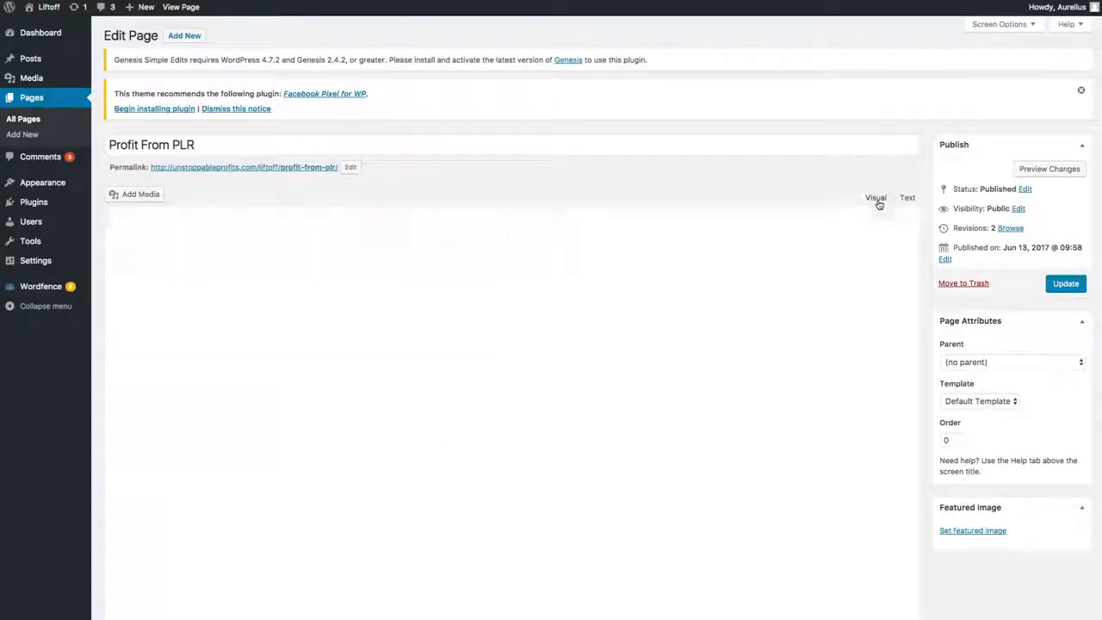
{"action": "scroll", "coordinate": [405, 379], "scroll_direction": "down", "scroll_amount": 1}
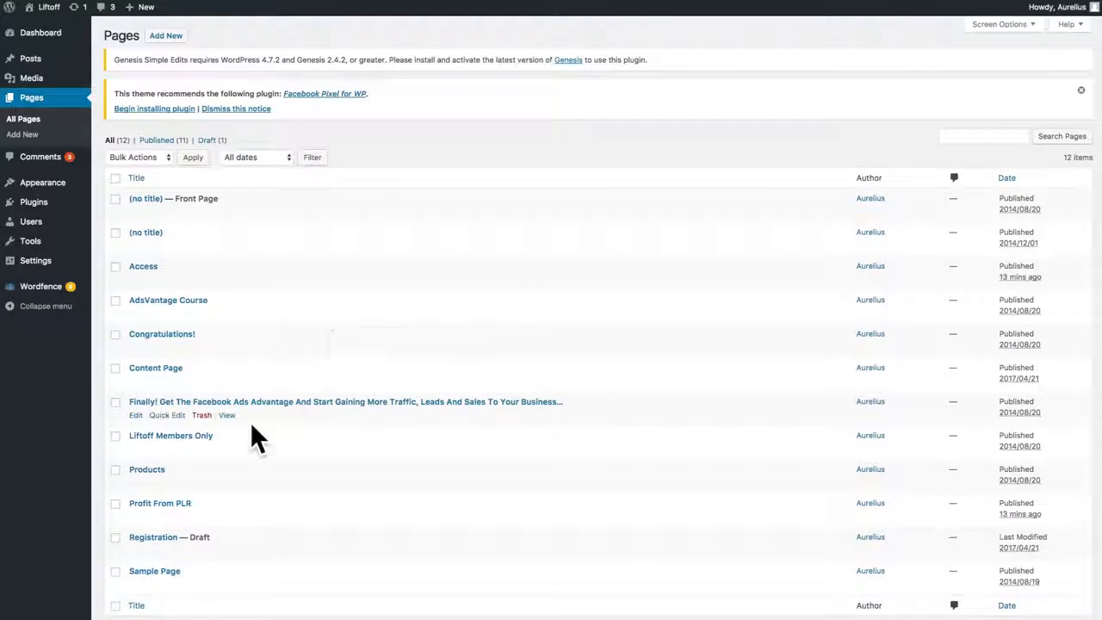
{"action": "left_click", "coordinate": [136, 453]}
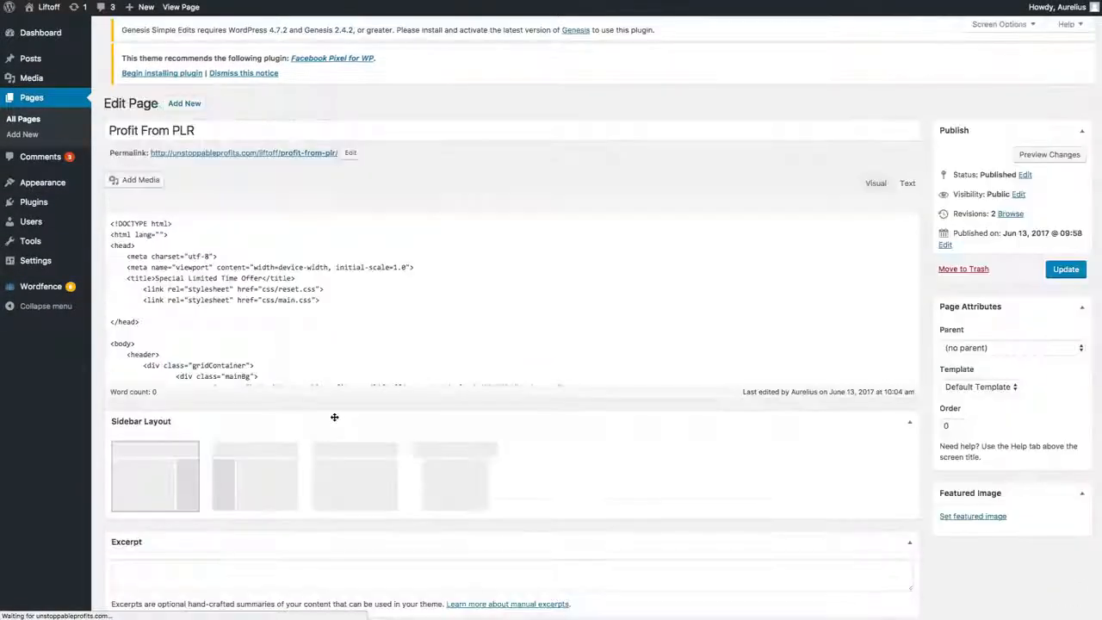
{"action": "left_click", "coordinate": [871, 199]}
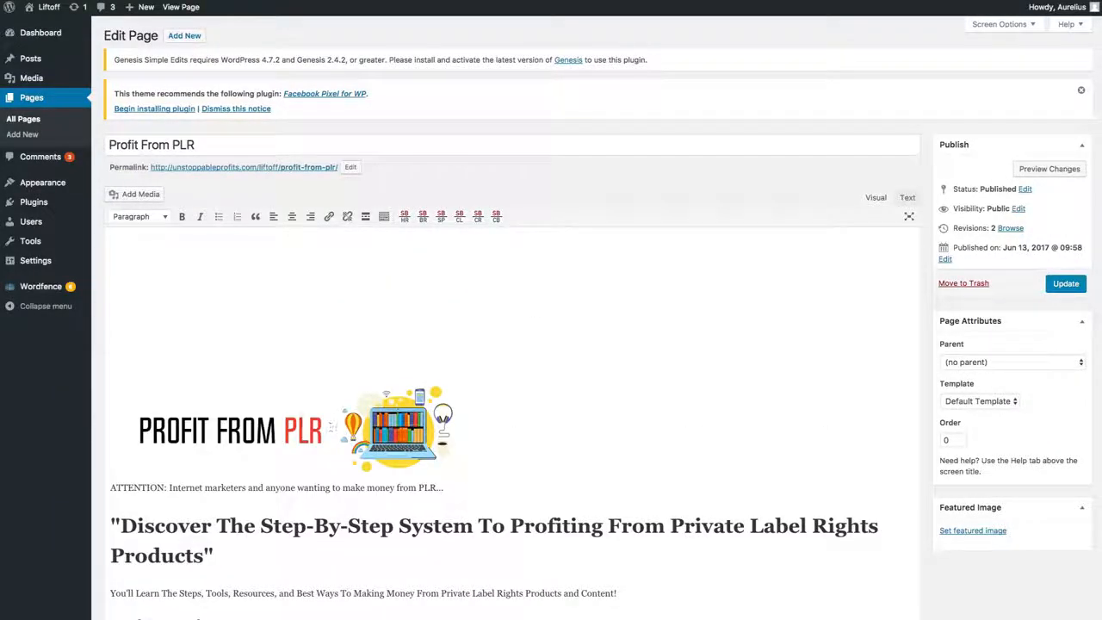
Step: Center the Profit From PLR header image in the page content
{"action": "left_click", "coordinate": [300, 422]}
{"action": "left_click", "coordinate": [581, 449]}
{"action": "left_click", "coordinate": [355, 444]}
{"action": "left_click", "coordinate": [269, 363]}
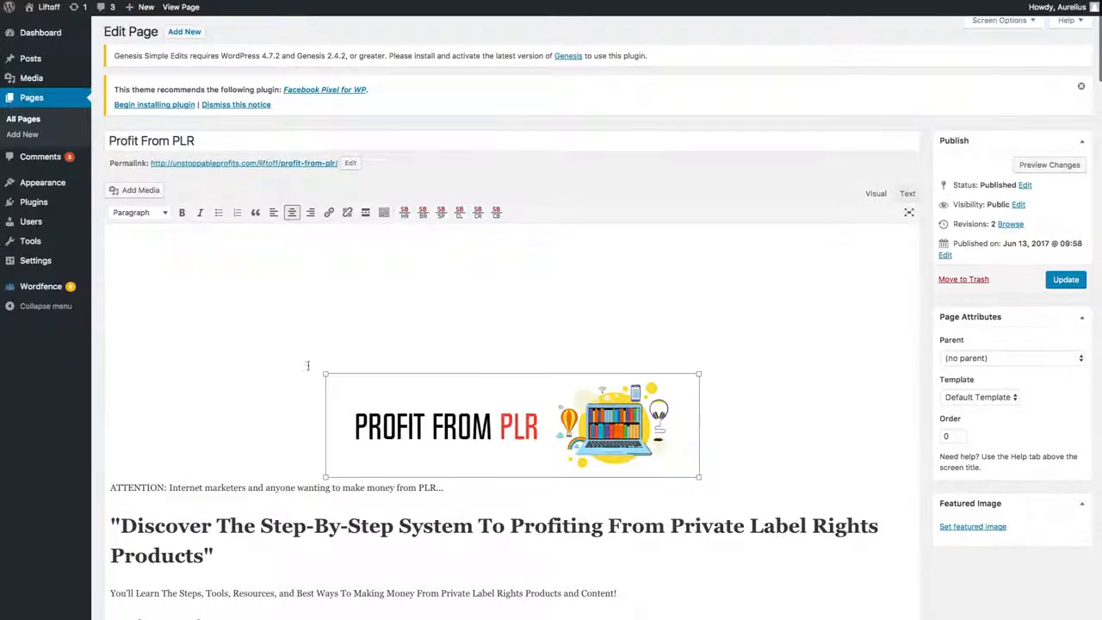
{"action": "scroll", "coordinate": [284, 517], "scroll_direction": "down", "scroll_amount": 3}
{"action": "left_click", "coordinate": [415, 335]}
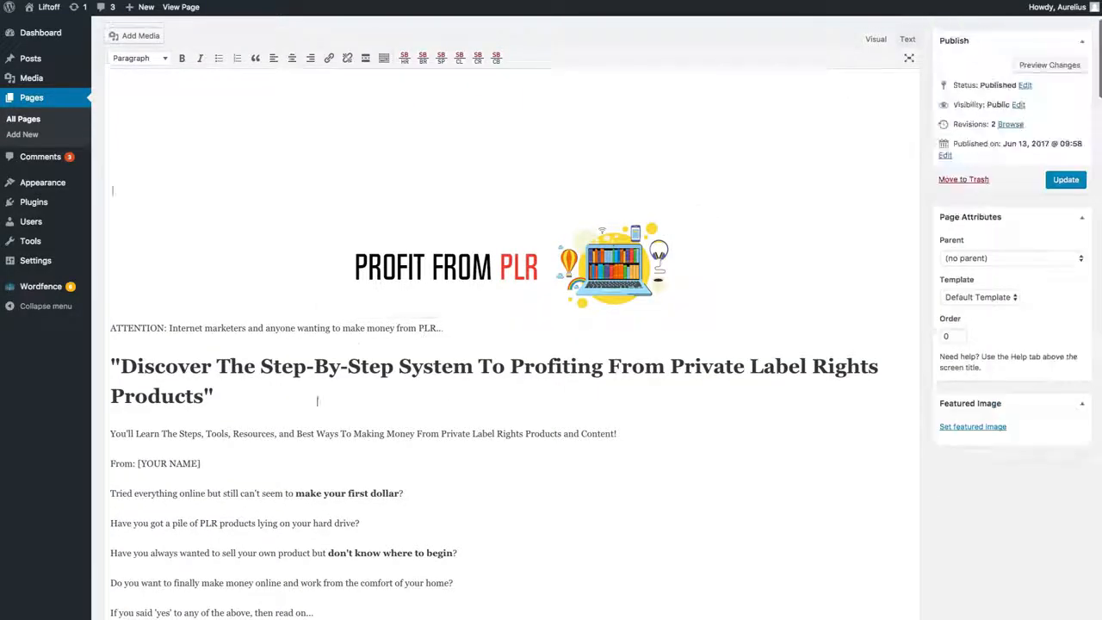
Step: Compare the headline in the visual editor with the headings and text of the published page
{"action": "left_click_drag", "start_coordinate": [317, 400], "coordinate": [168, 343]}
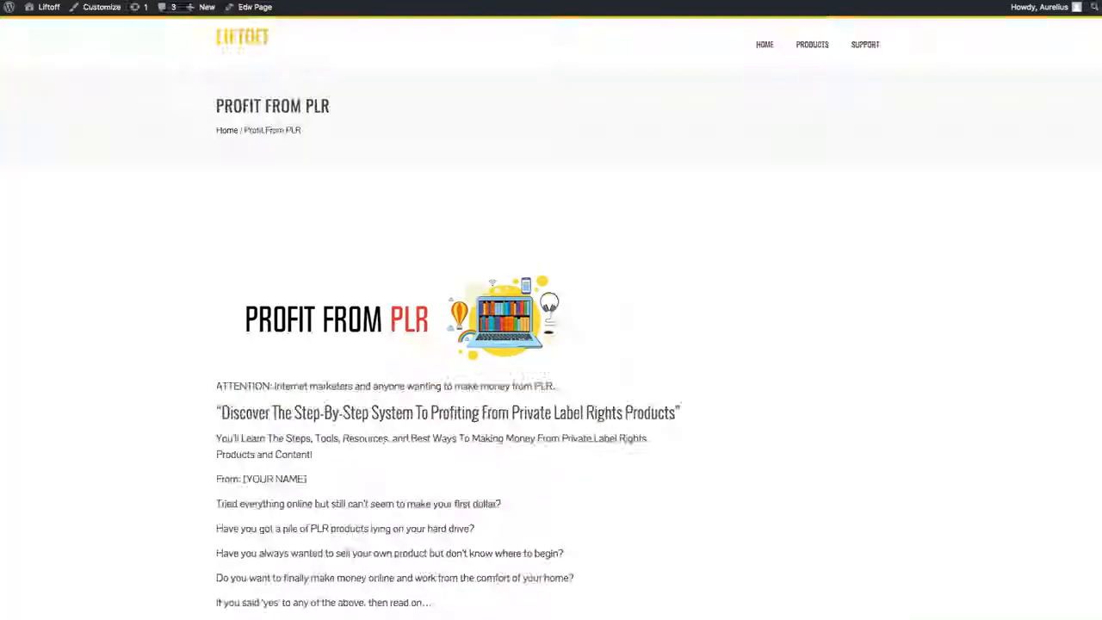
{"action": "scroll", "coordinate": [469, 349], "scroll_direction": "down", "scroll_amount": 3}
{"action": "left_click_drag", "start_coordinate": [674, 268], "coordinate": [343, 263]}
{"action": "left_click_drag", "start_coordinate": [446, 282], "coordinate": [248, 282]}
{"action": "left_click_drag", "start_coordinate": [548, 184], "coordinate": [271, 161]}
{"action": "left_click_drag", "start_coordinate": [650, 225], "coordinate": [257, 205]}
{"action": "scroll", "coordinate": [487, 337], "scroll_direction": "down", "scroll_amount": 15}
{"action": "scroll", "coordinate": [510, 332], "scroll_direction": "down", "scroll_amount": 20}
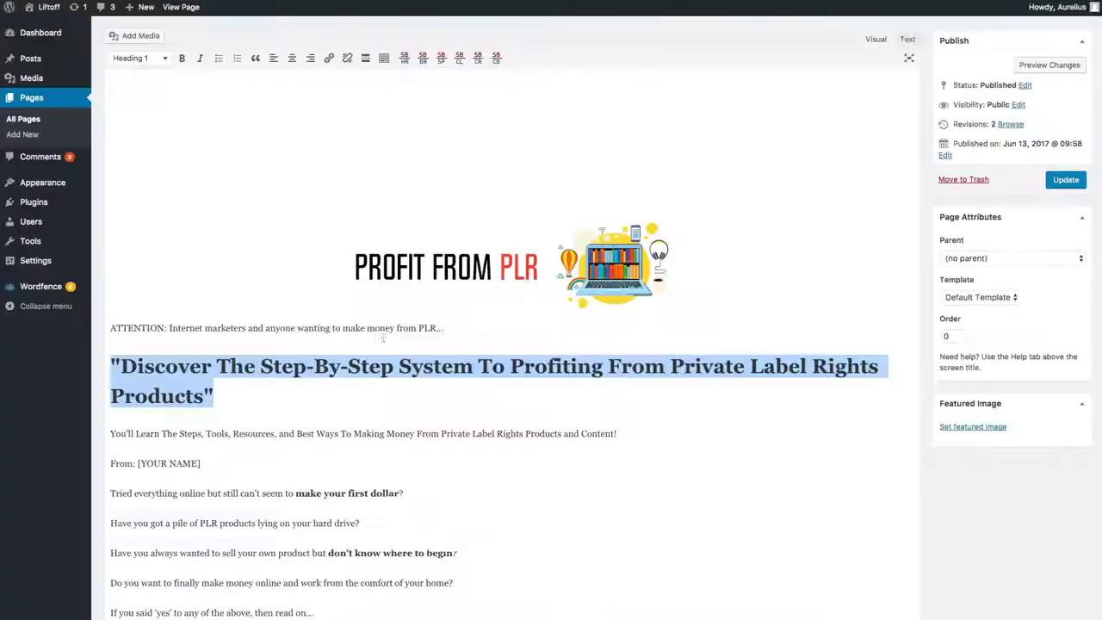
Step: Review the sales page content in the visual editor and check it against the styled bonus sections and header
{"action": "left_click", "coordinate": [387, 411]}
{"action": "scroll", "coordinate": [387, 413], "scroll_direction": "down", "scroll_amount": 8}
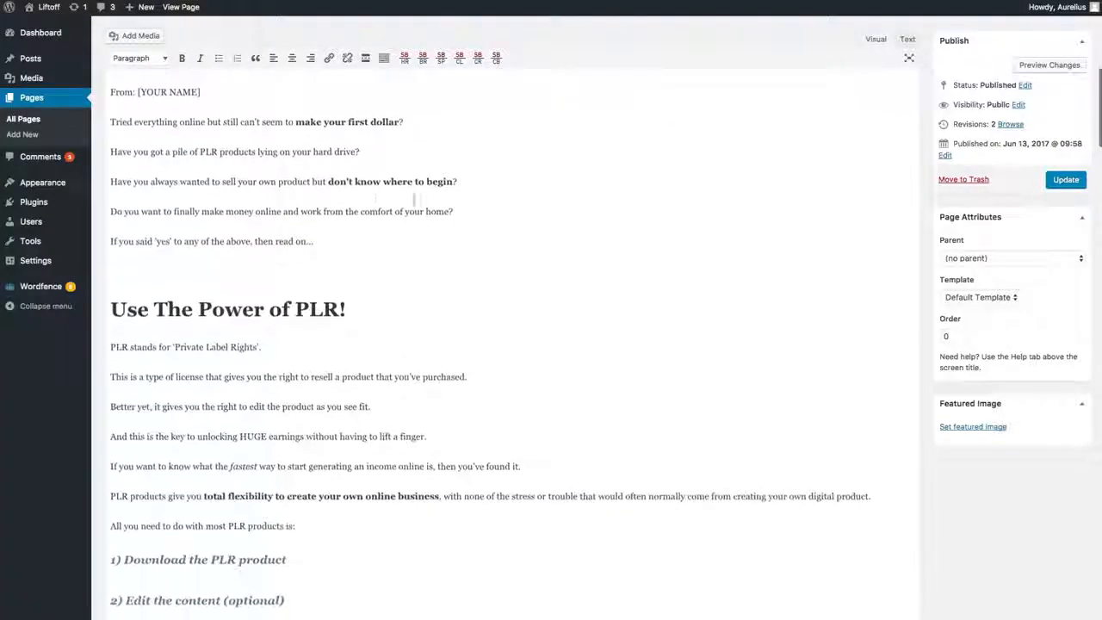
{"action": "scroll", "coordinate": [364, 388], "scroll_direction": "up", "scroll_amount": 10}
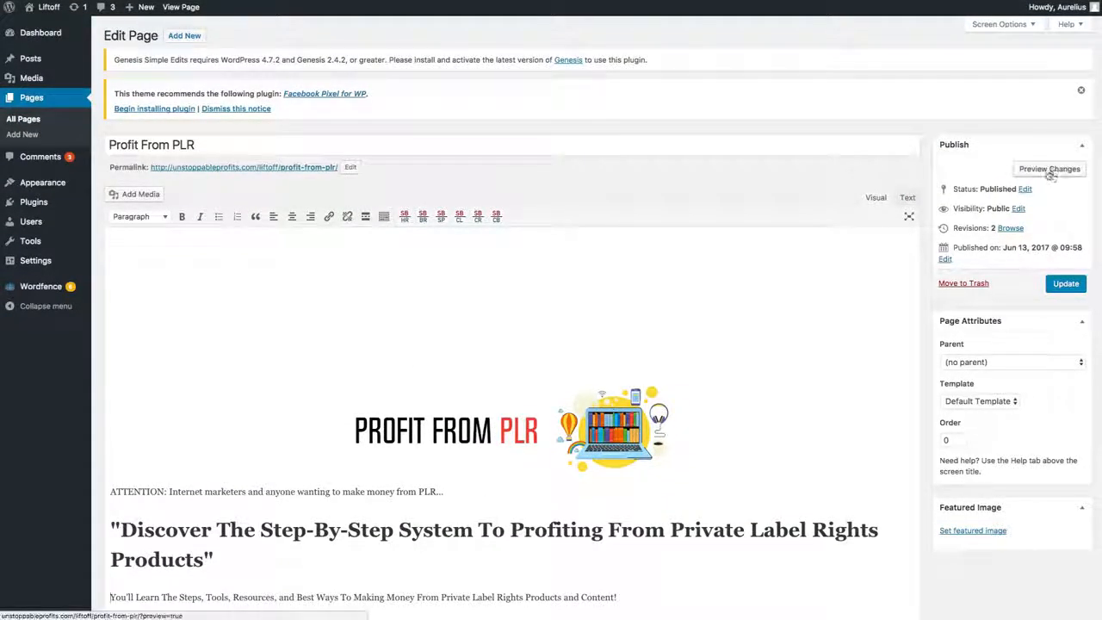
{"action": "left_click", "coordinate": [297, 169]}
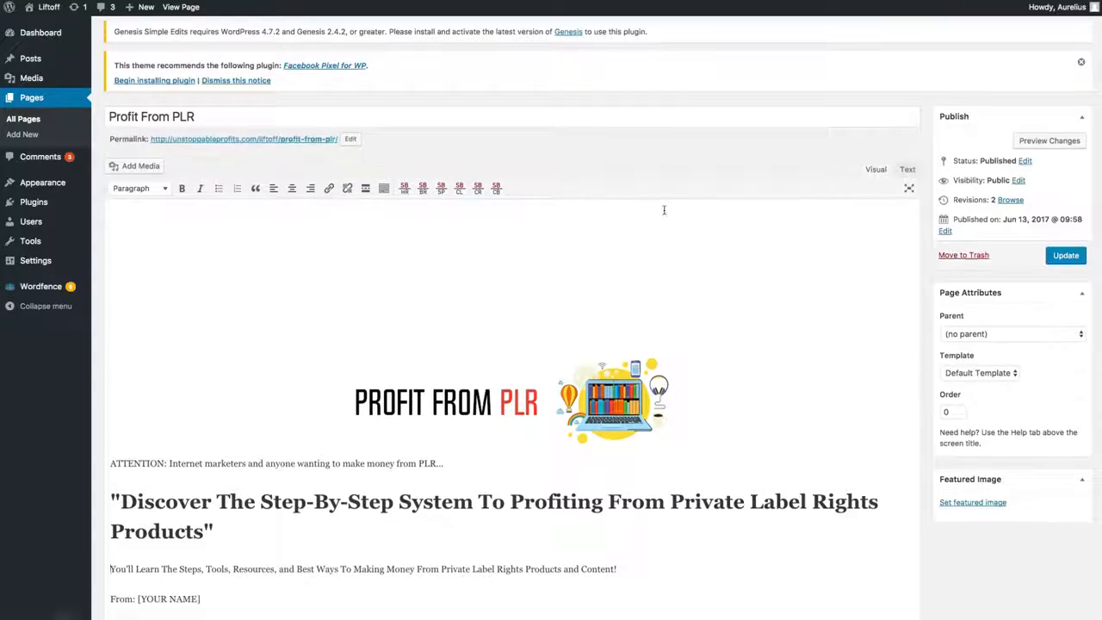
{"action": "scroll", "coordinate": [440, 298], "scroll_direction": "up", "scroll_amount": 20}
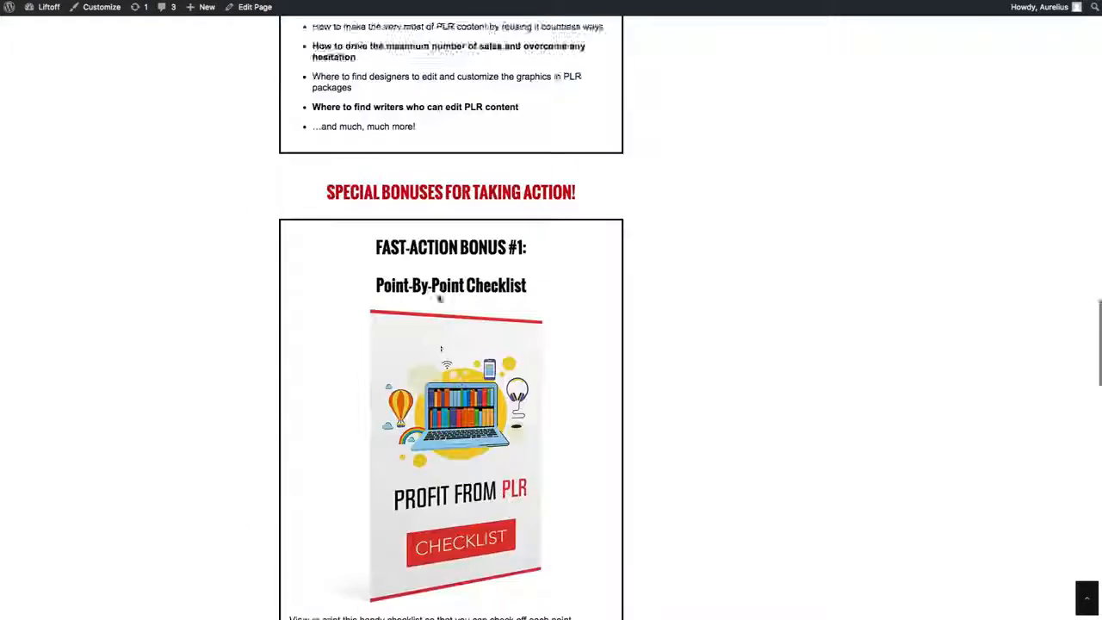
{"action": "scroll", "coordinate": [439, 298], "scroll_direction": "down", "scroll_amount": 8}
{"action": "scroll", "coordinate": [551, 319], "scroll_direction": "up", "scroll_amount": 10}
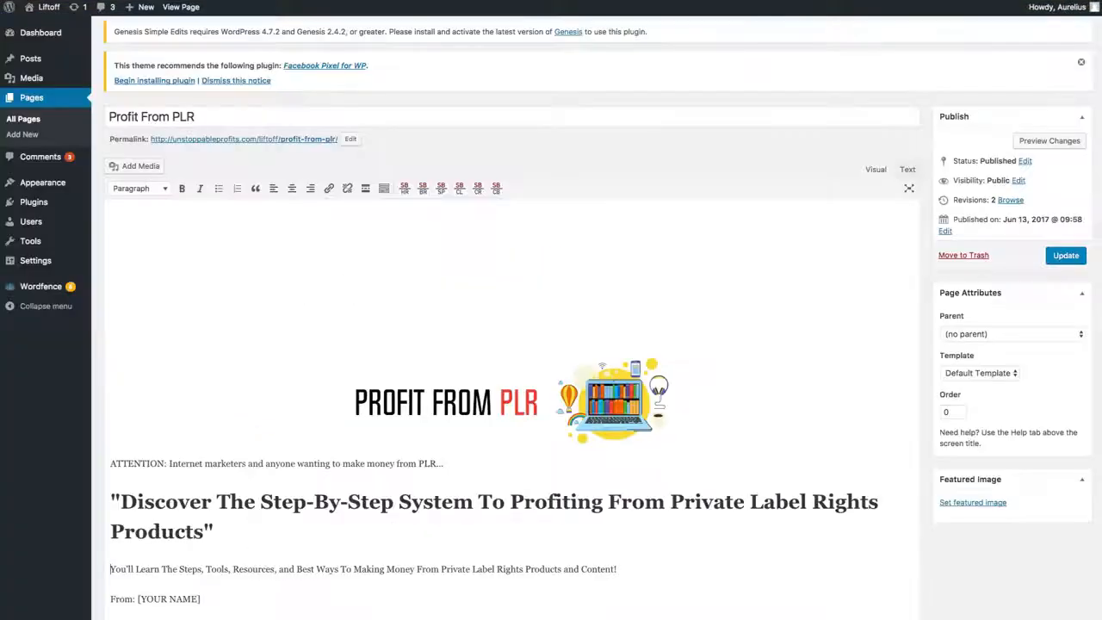
{"action": "scroll", "coordinate": [512, 388], "scroll_direction": "down", "scroll_amount": 15}
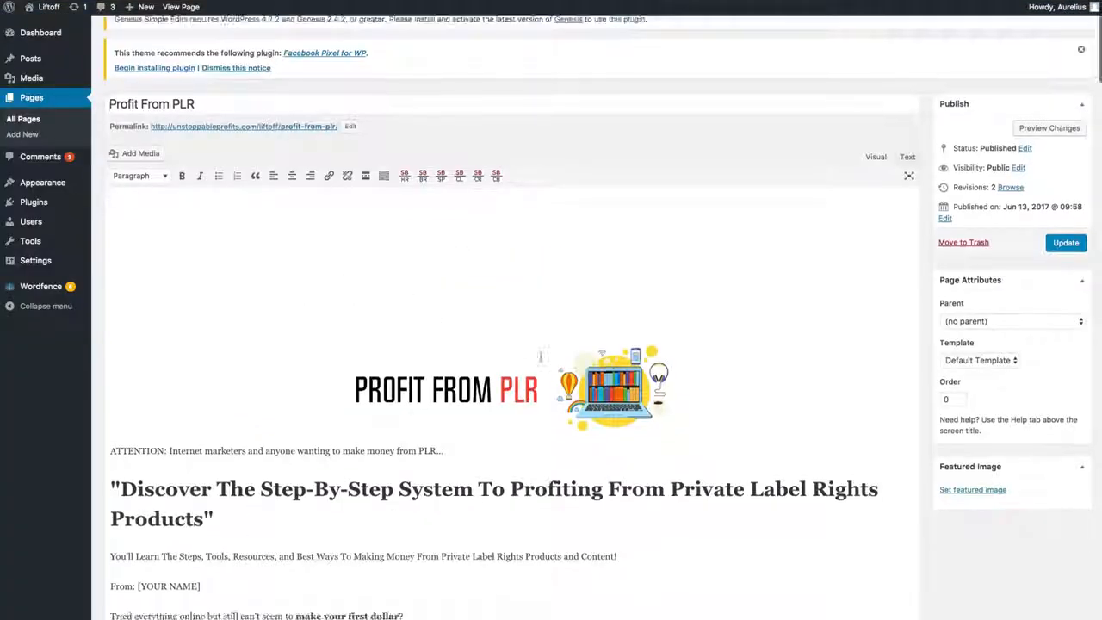
Step: Examine the published page's title, breadcrumb, site logo and navigation menu above the Profit From PLR content
{"action": "scroll", "coordinate": [512, 387], "scroll_direction": "up", "scroll_amount": 6}
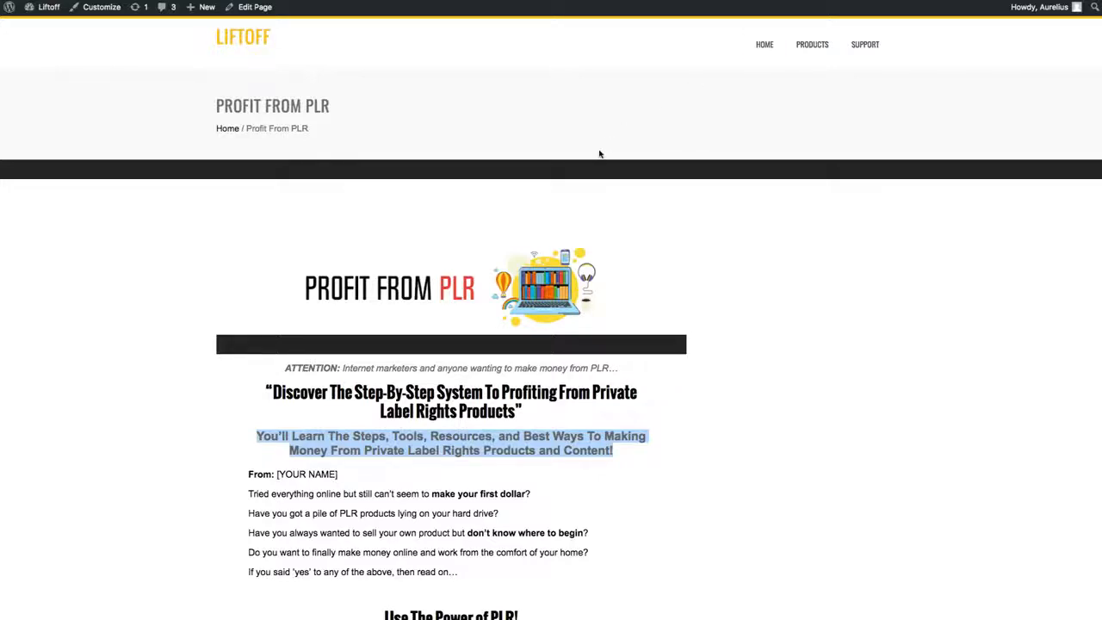
{"action": "left_click_drag", "start_coordinate": [309, 129], "coordinate": [408, 103]}
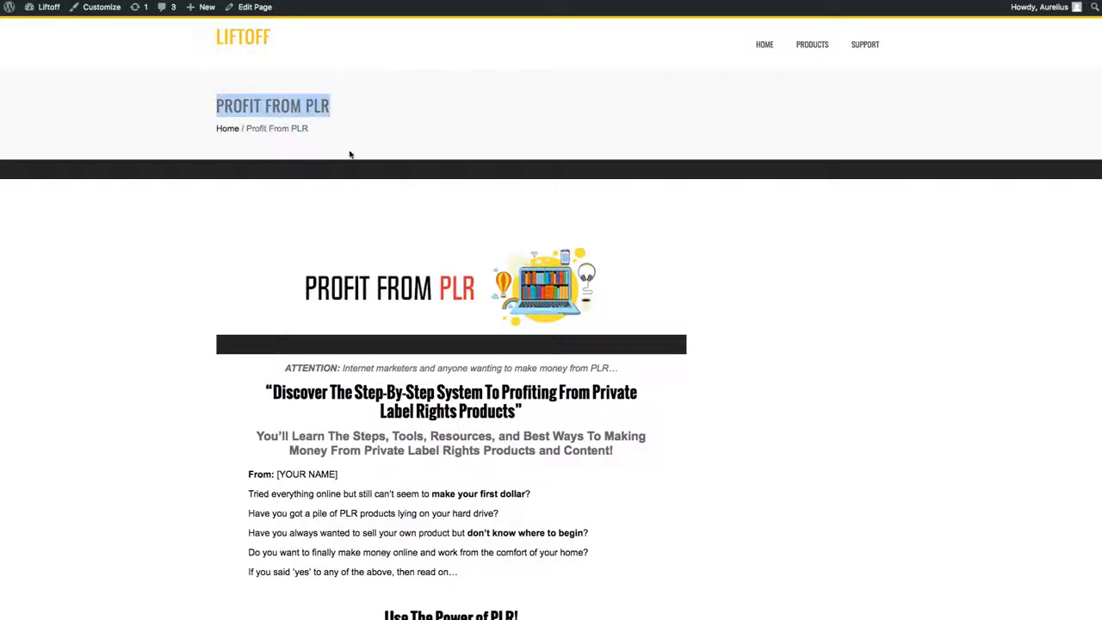
{"action": "left_click_drag", "start_coordinate": [938, 53], "coordinate": [858, 45]}
{"action": "left_click_drag", "start_coordinate": [323, 43], "coordinate": [194, 33]}
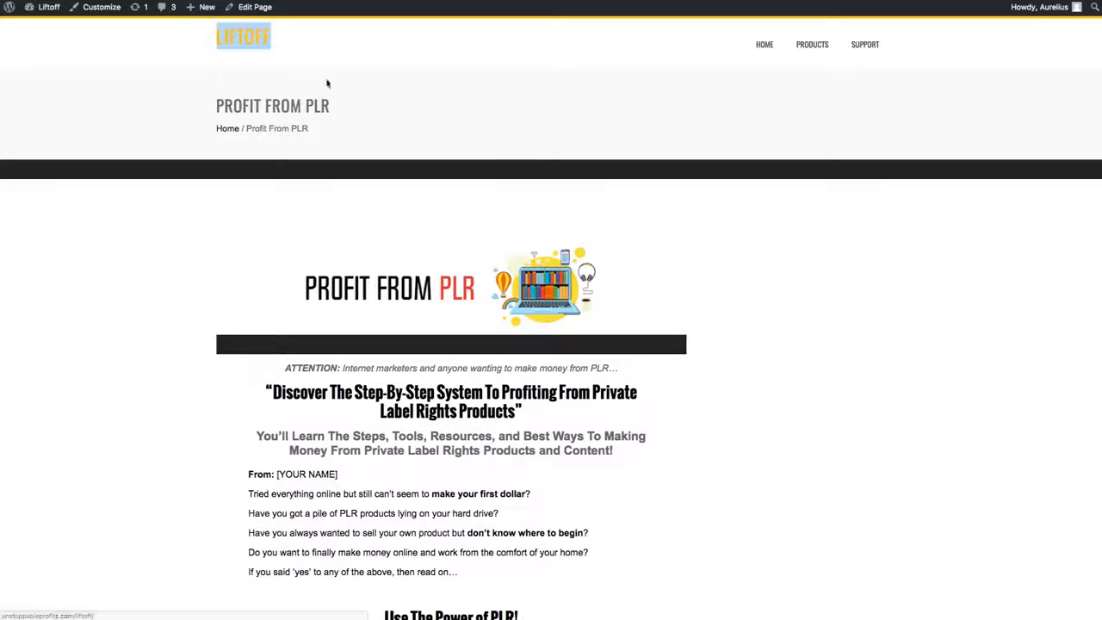
{"action": "left_click", "coordinate": [507, 180]}
{"action": "scroll", "coordinate": [721, 352], "scroll_direction": "down", "scroll_amount": 20}
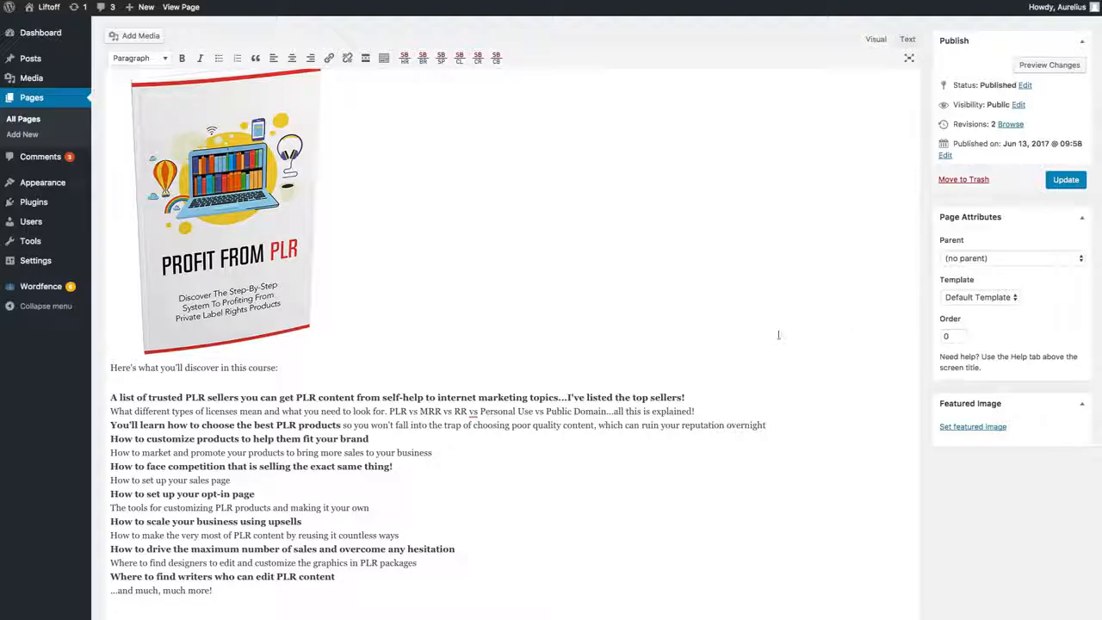
Step: Try the Home Page template on the Profit From PLR page, update the page and check the published result
{"action": "scroll", "coordinate": [942, 354], "scroll_direction": "up", "scroll_amount": 5}
{"action": "left_click", "coordinate": [962, 297]}
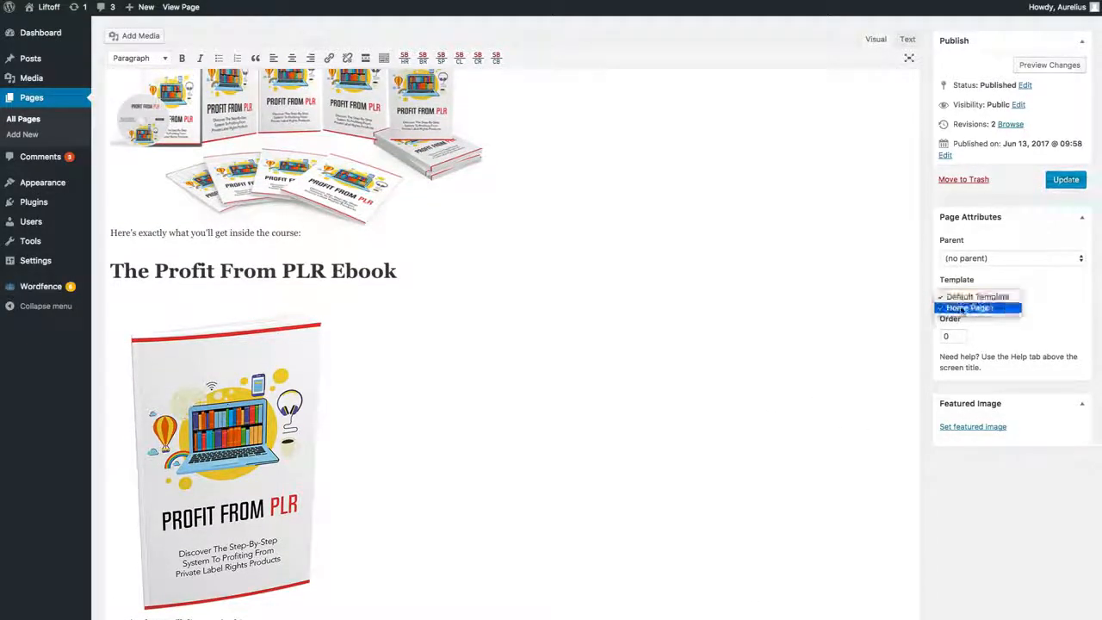
{"action": "left_click", "coordinate": [964, 308]}
{"action": "left_click", "coordinate": [1064, 181]}
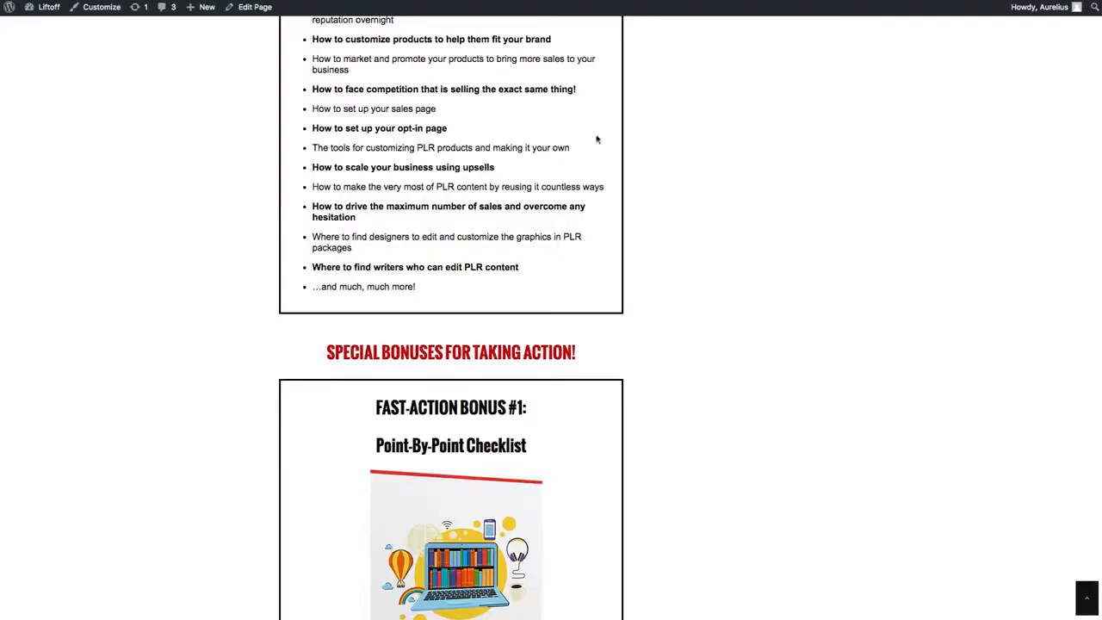
{"action": "scroll", "coordinate": [594, 140], "scroll_direction": "up", "scroll_amount": 15}
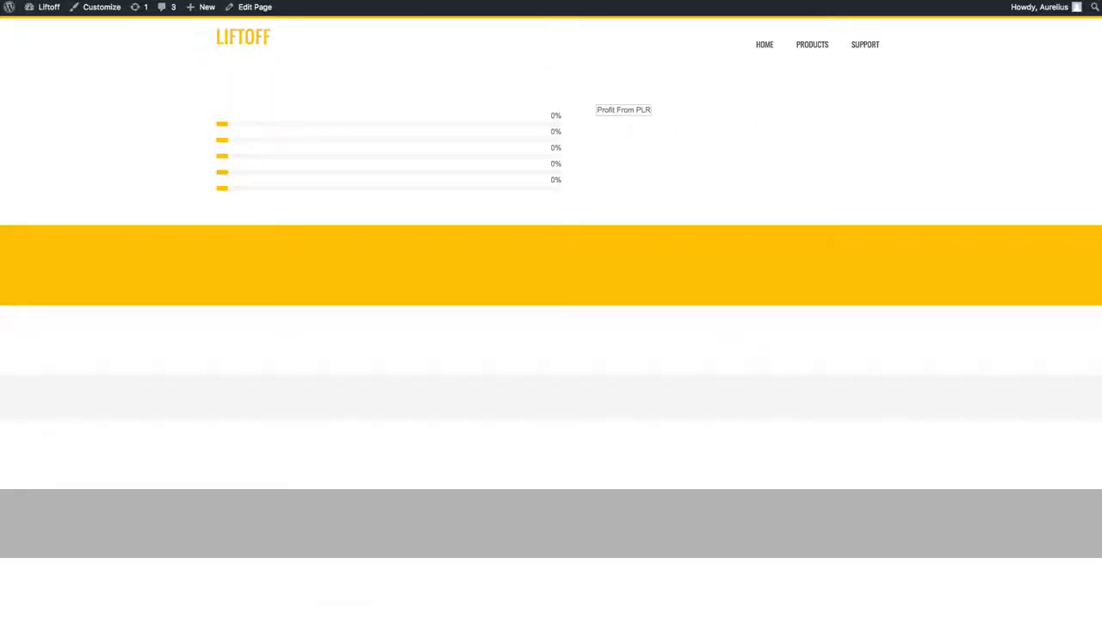
Step: Set the page template back to Default Template, update the page and return to the published version
{"action": "key", "text": "ctrl+Tab"}
{"action": "left_click", "coordinate": [978, 432]}
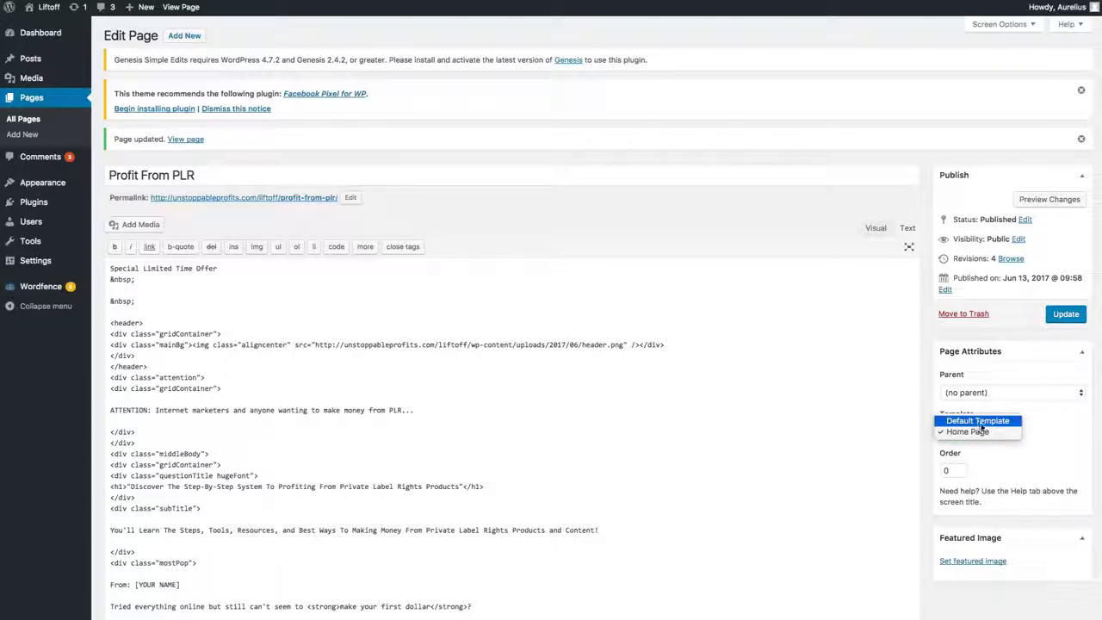
{"action": "left_click", "coordinate": [978, 421]}
{"action": "left_click", "coordinate": [1064, 314]}
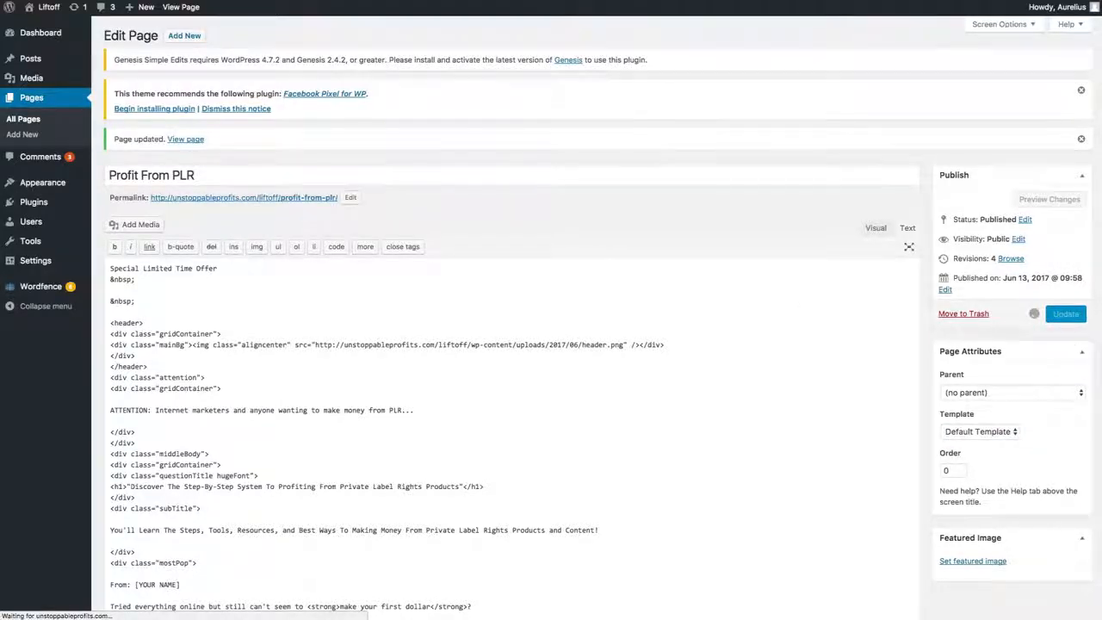
{"action": "key", "text": "ctrl+Tab"}
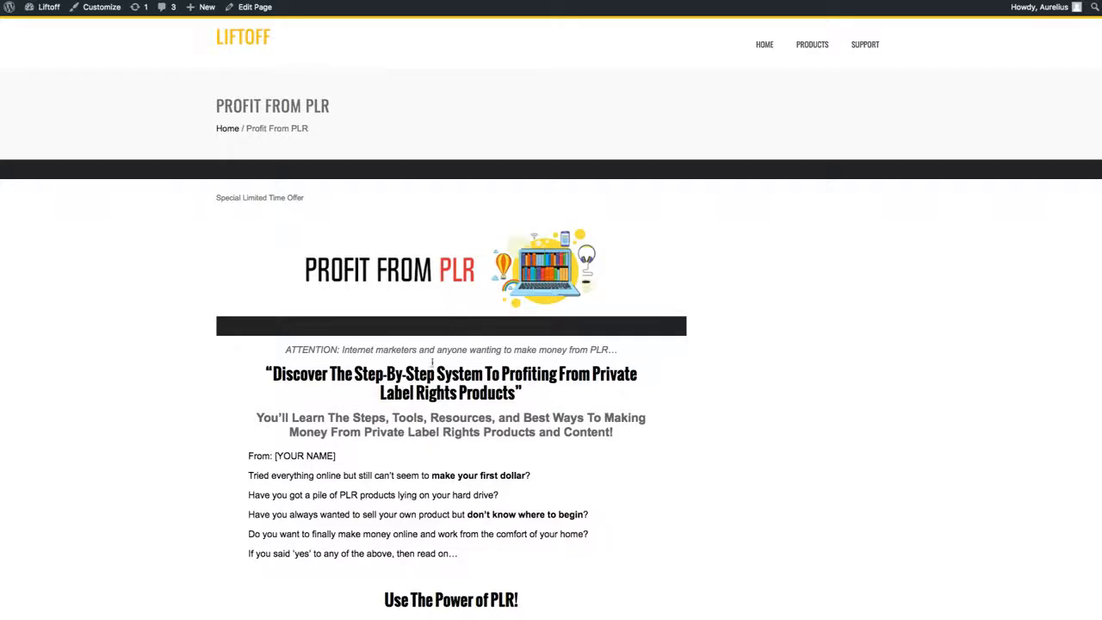
Step: Review the published sales and thank-you page content and the sidebar layout options of the Profit From PLR page
{"action": "scroll", "coordinate": [450, 384], "scroll_direction": "down", "scroll_amount": 3}
{"action": "scroll", "coordinate": [450, 384], "scroll_direction": "down", "scroll_amount": 15}
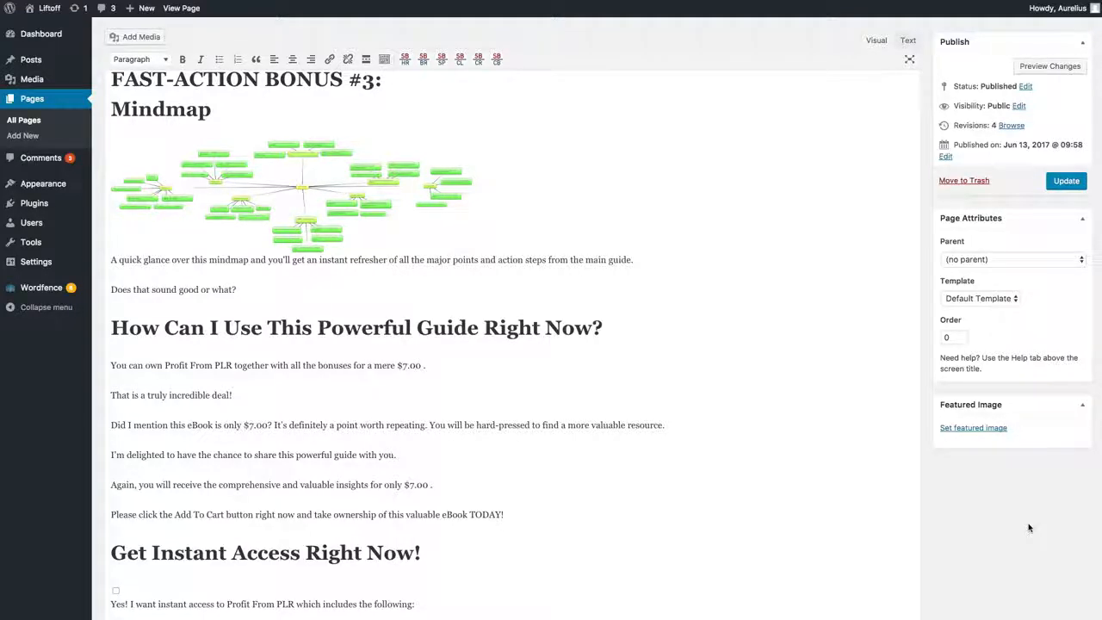
{"action": "scroll", "coordinate": [1028, 527], "scroll_direction": "down", "scroll_amount": 10}
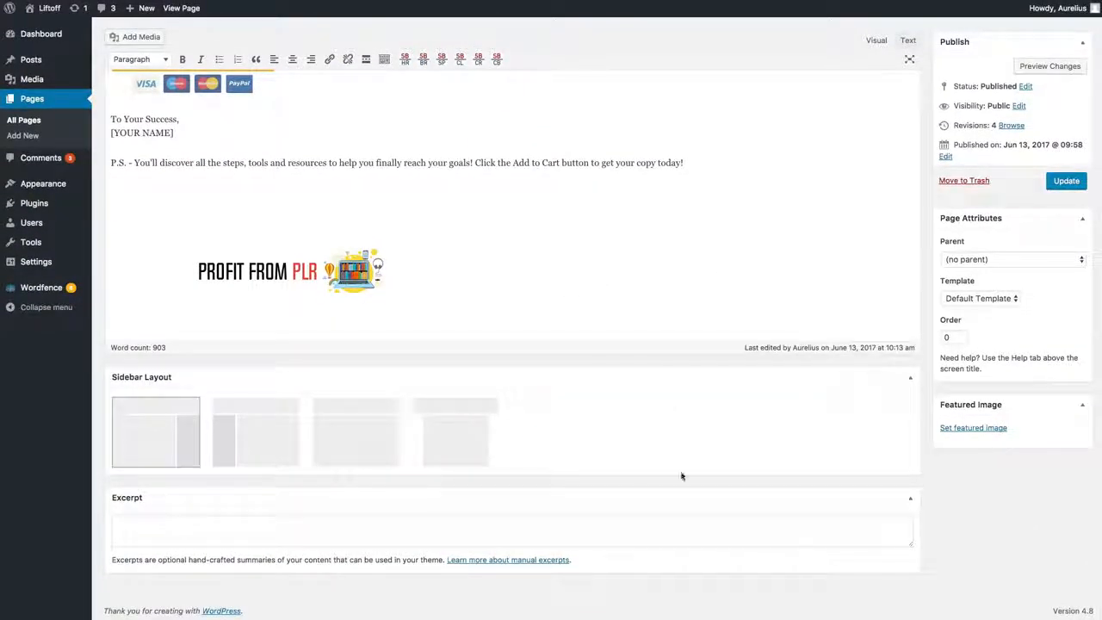
{"action": "scroll", "coordinate": [594, 473], "scroll_direction": "up", "scroll_amount": 15}
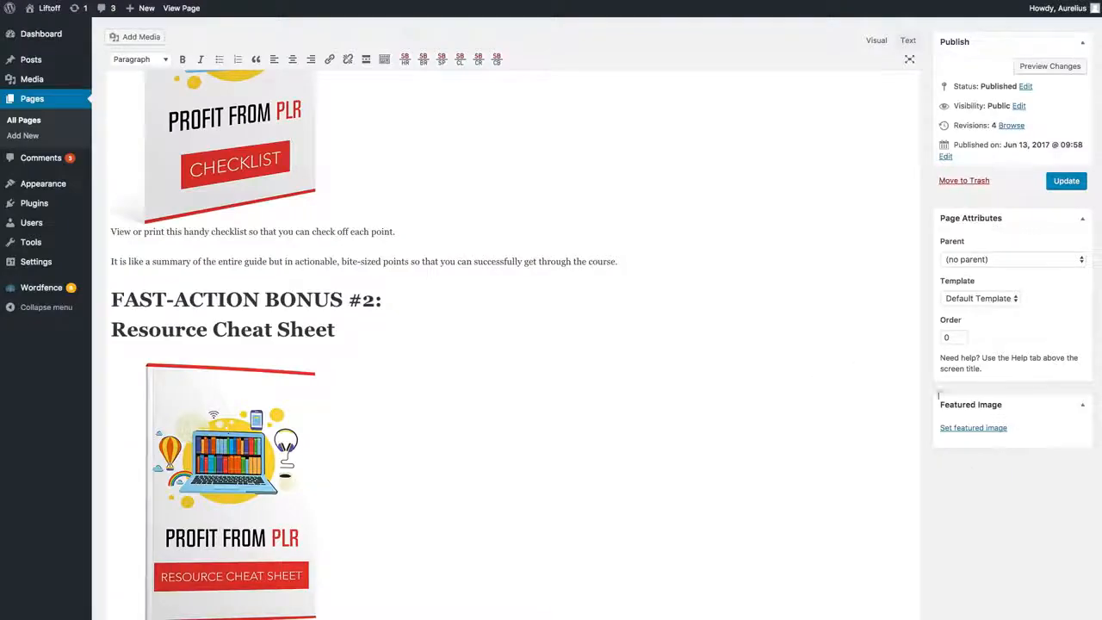
{"action": "scroll", "coordinate": [971, 489], "scroll_direction": "down", "scroll_amount": 10}
{"action": "scroll", "coordinate": [870, 473], "scroll_direction": "down", "scroll_amount": 10}
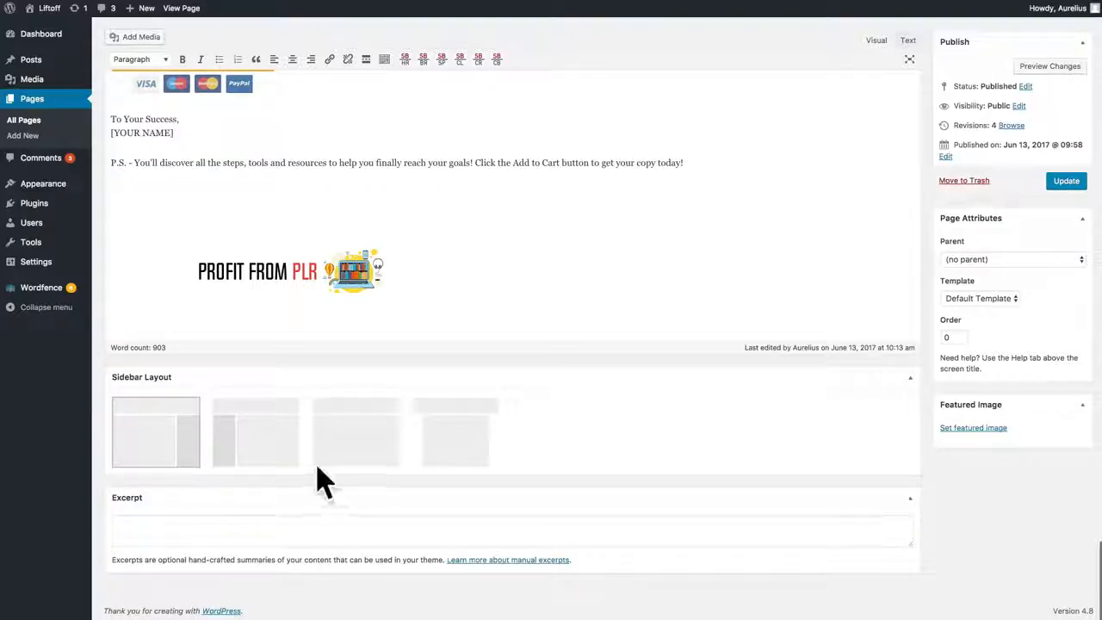
Step: Choose the full-width layout without a sidebar for the Profit From PLR page, update it and check the published page
{"action": "left_click", "coordinate": [353, 436]}
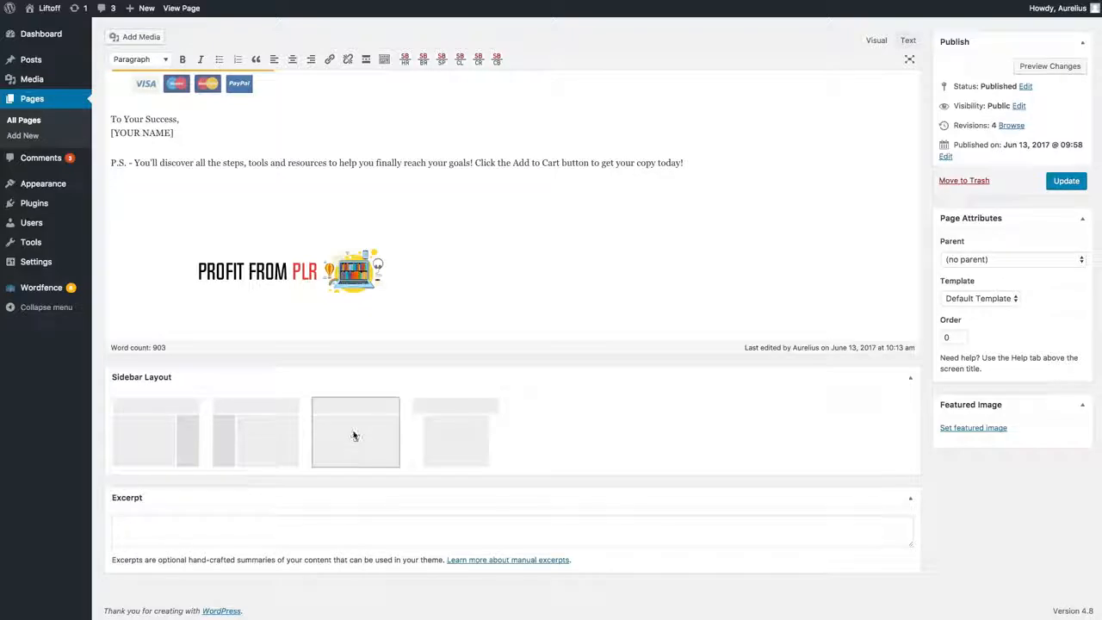
{"action": "left_click", "coordinate": [1066, 181]}
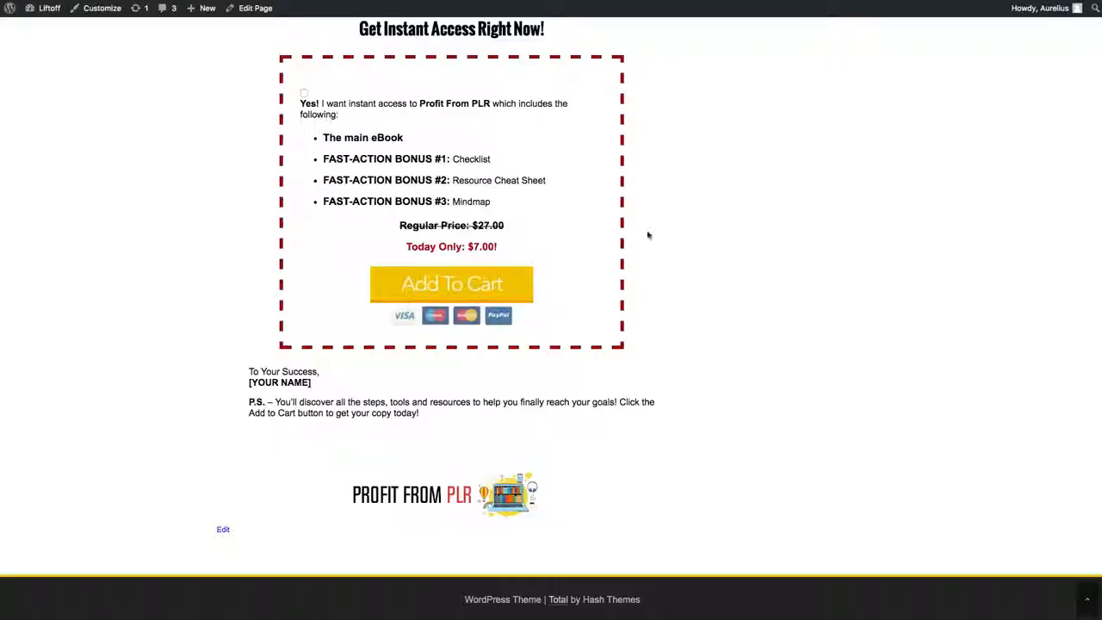
{"action": "scroll", "coordinate": [648, 235], "scroll_direction": "up", "scroll_amount": 20}
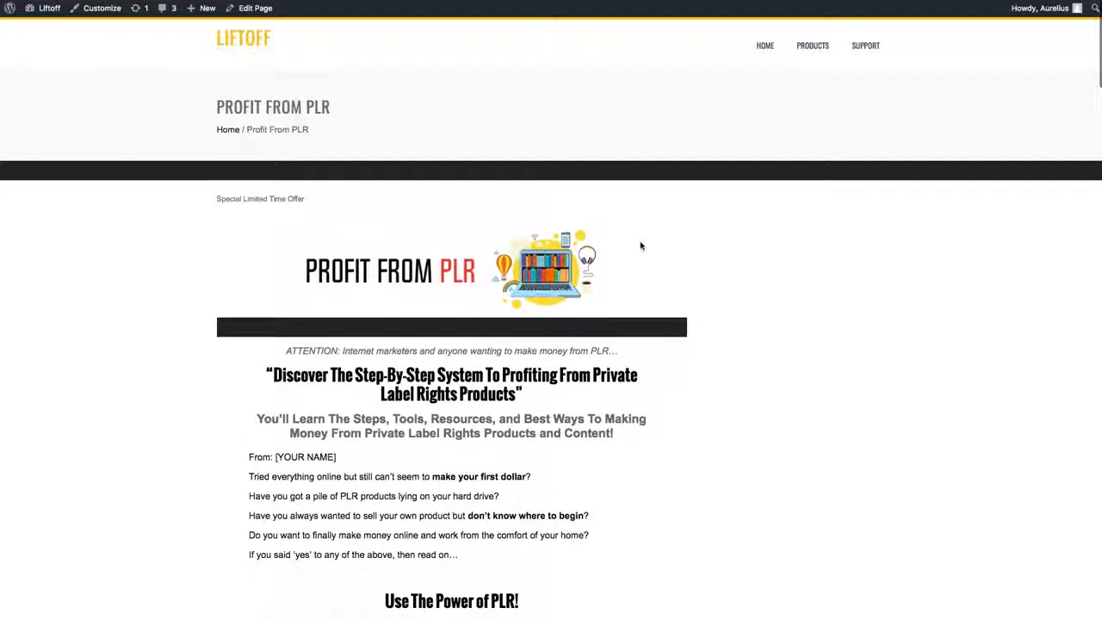
{"action": "scroll", "coordinate": [640, 246], "scroll_direction": "down", "scroll_amount": 5}
{"action": "scroll", "coordinate": [635, 246], "scroll_direction": "up", "scroll_amount": 5}
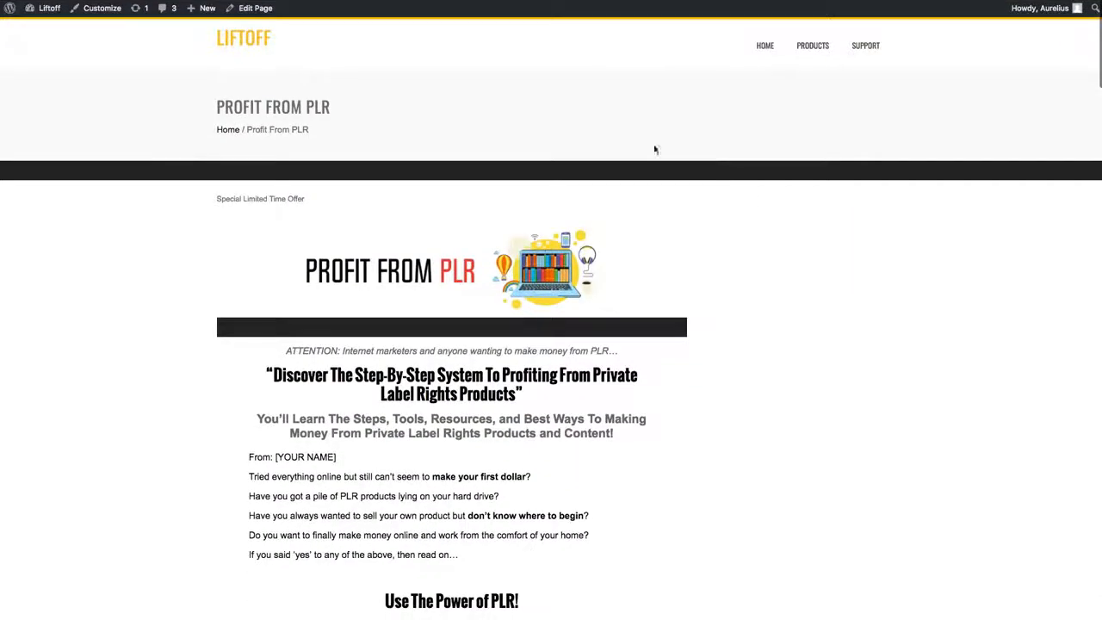
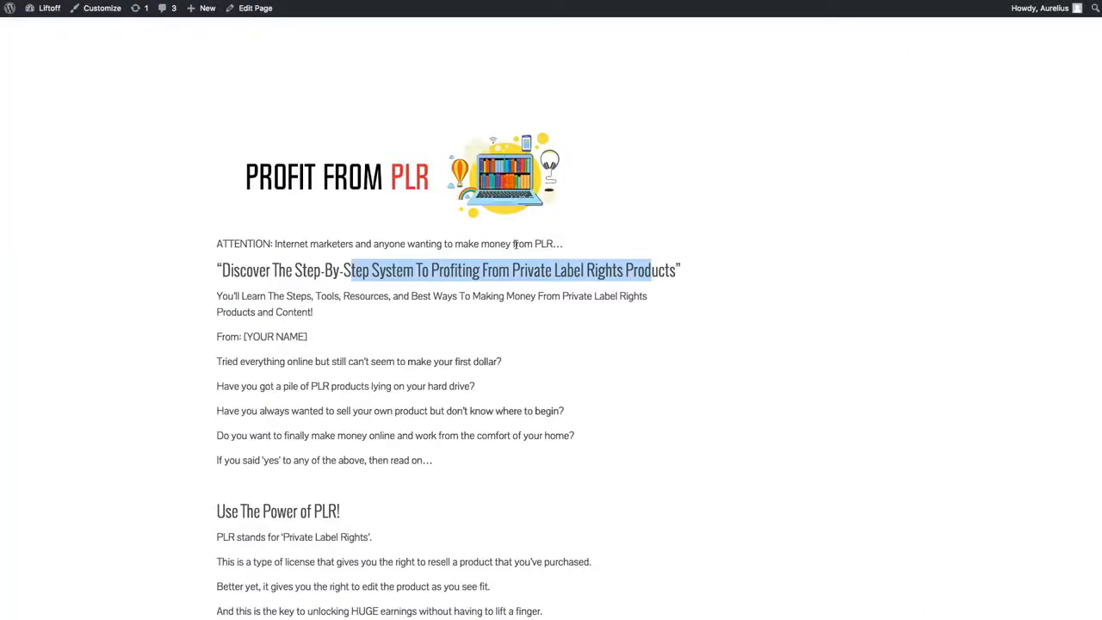
Step: Reload the published Profit From PLR page and review its full-width layout, page title, breadcrumb and sales content
{"action": "scroll", "coordinate": [672, 115], "scroll_direction": "up", "scroll_amount": 3}
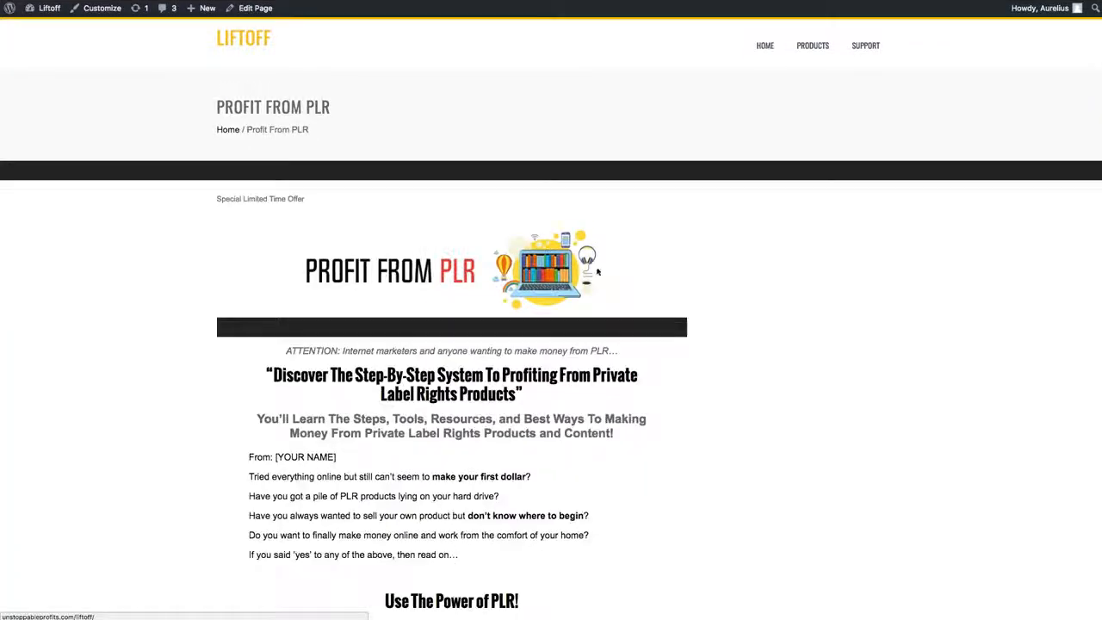
{"action": "key", "text": "super+r"}
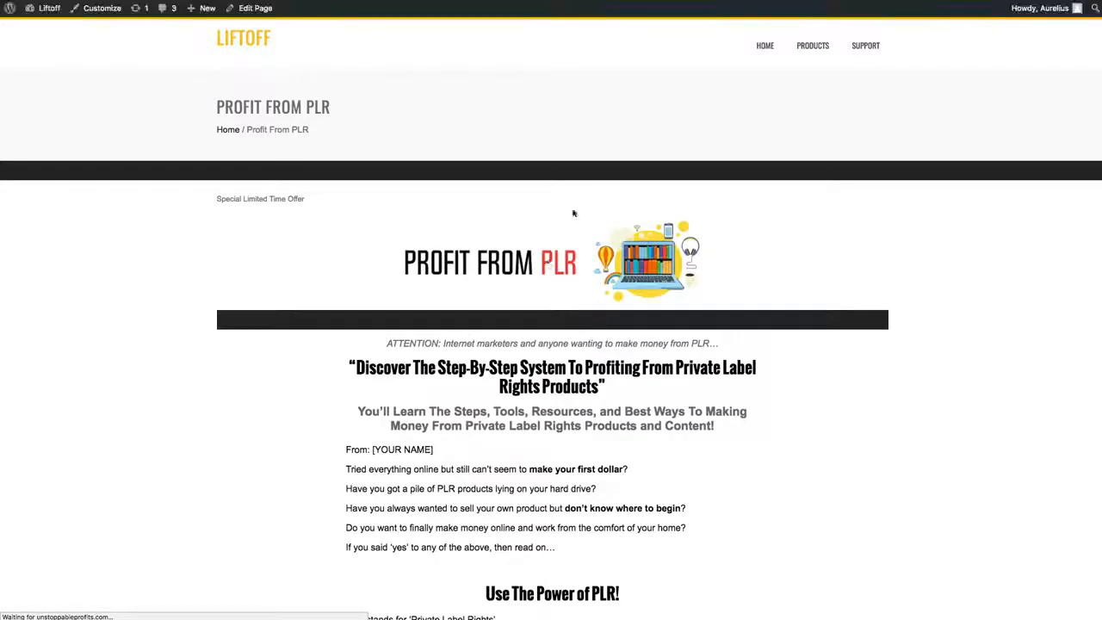
{"action": "scroll", "coordinate": [599, 400], "scroll_direction": "down", "scroll_amount": 5}
{"action": "scroll", "coordinate": [598, 411], "scroll_direction": "down", "scroll_amount": 20}
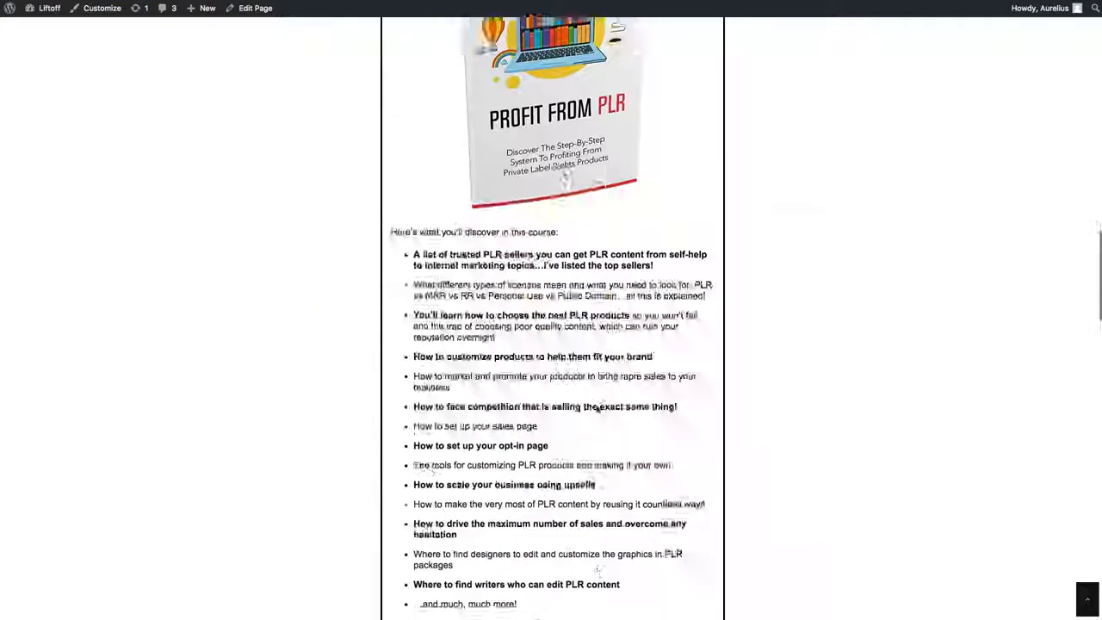
{"action": "scroll", "coordinate": [598, 411], "scroll_direction": "down", "scroll_amount": 5}
{"action": "scroll", "coordinate": [595, 410], "scroll_direction": "up", "scroll_amount": 20}
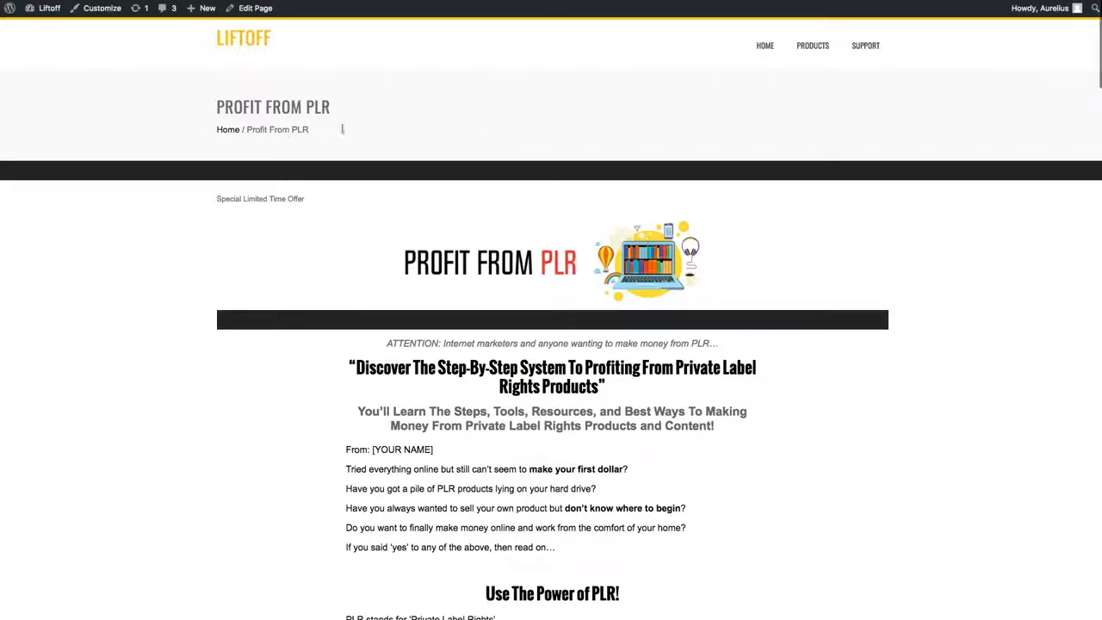
{"action": "left_click_drag", "start_coordinate": [401, 147], "coordinate": [212, 98]}
{"action": "left_click_drag", "start_coordinate": [338, 136], "coordinate": [215, 130]}
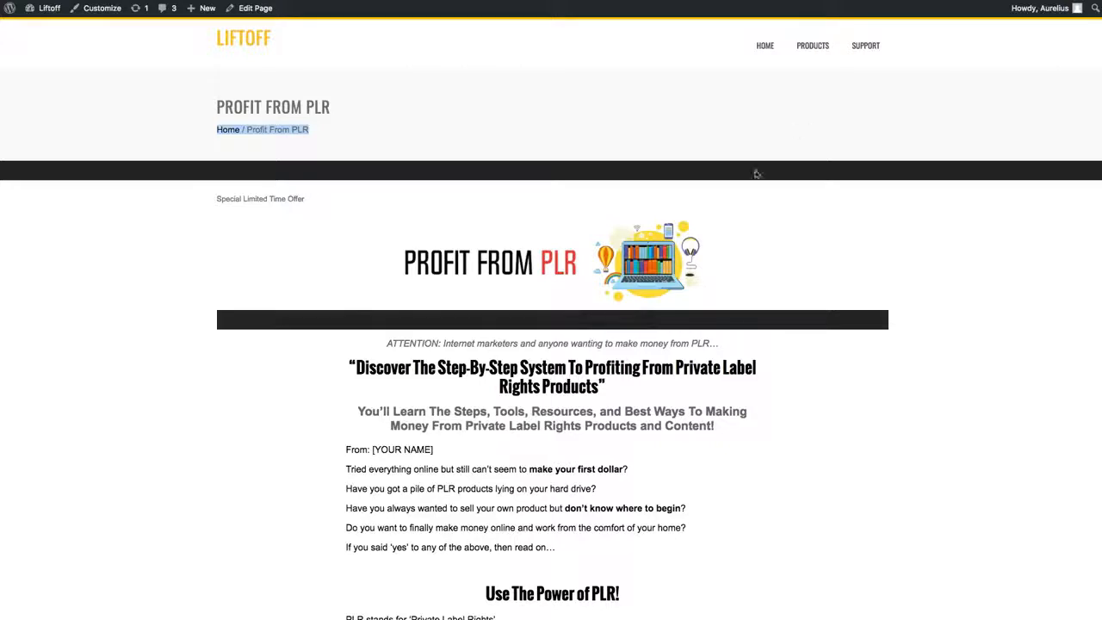
{"action": "scroll", "coordinate": [755, 172], "scroll_direction": "down", "scroll_amount": 5}
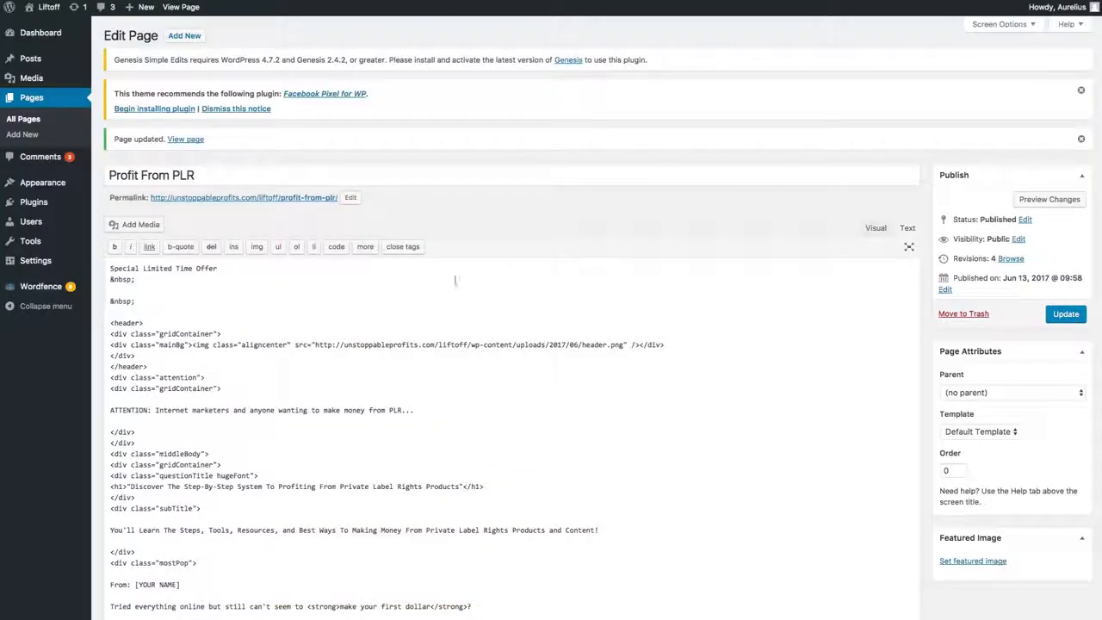
Step: Compare the visual and HTML versions of the Profit From PLR page content, finishing in the visual editor
{"action": "left_click", "coordinate": [871, 228]}
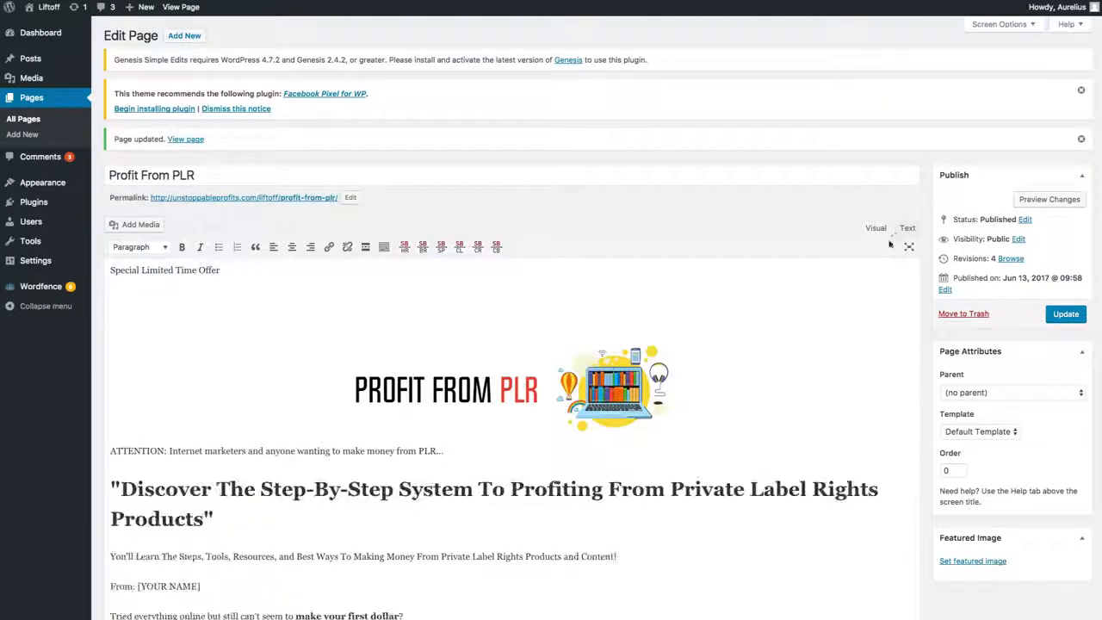
{"action": "left_click", "coordinate": [907, 229]}
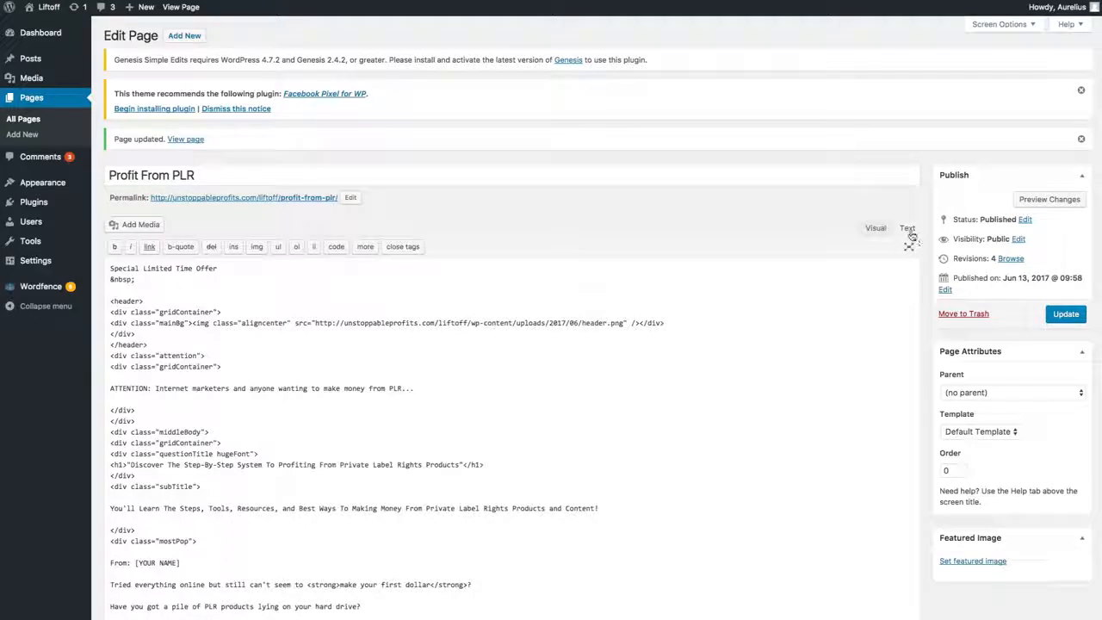
{"action": "scroll", "coordinate": [759, 310], "scroll_direction": "down", "scroll_amount": 5}
{"action": "scroll", "coordinate": [822, 240], "scroll_direction": "up", "scroll_amount": 5}
{"action": "left_click", "coordinate": [874, 229]}
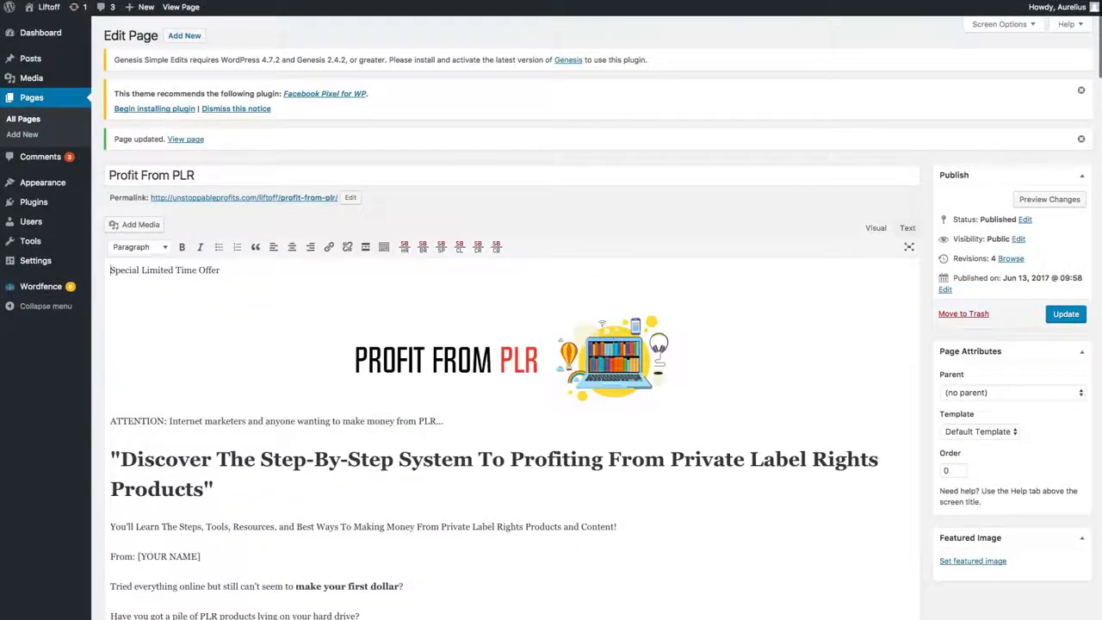
Step: Locate and select the Add To Cart image below the price near the end of the sales page to examine it
{"action": "scroll", "coordinate": [513, 478], "scroll_direction": "down", "scroll_amount": 20}
{"action": "scroll", "coordinate": [514, 482], "scroll_direction": "down", "scroll_amount": 4}
{"action": "scroll", "coordinate": [514, 482], "scroll_direction": "up", "scroll_amount": 2}
{"action": "left_click", "coordinate": [217, 400]}
{"action": "left_click", "coordinate": [352, 412]}
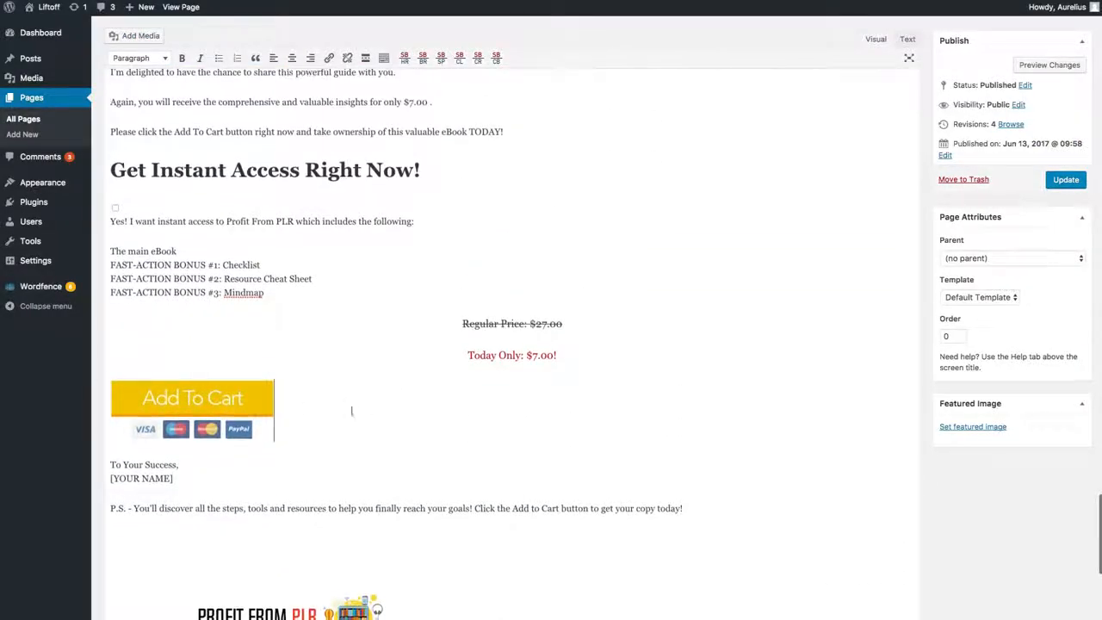
{"action": "left_click", "coordinate": [265, 420]}
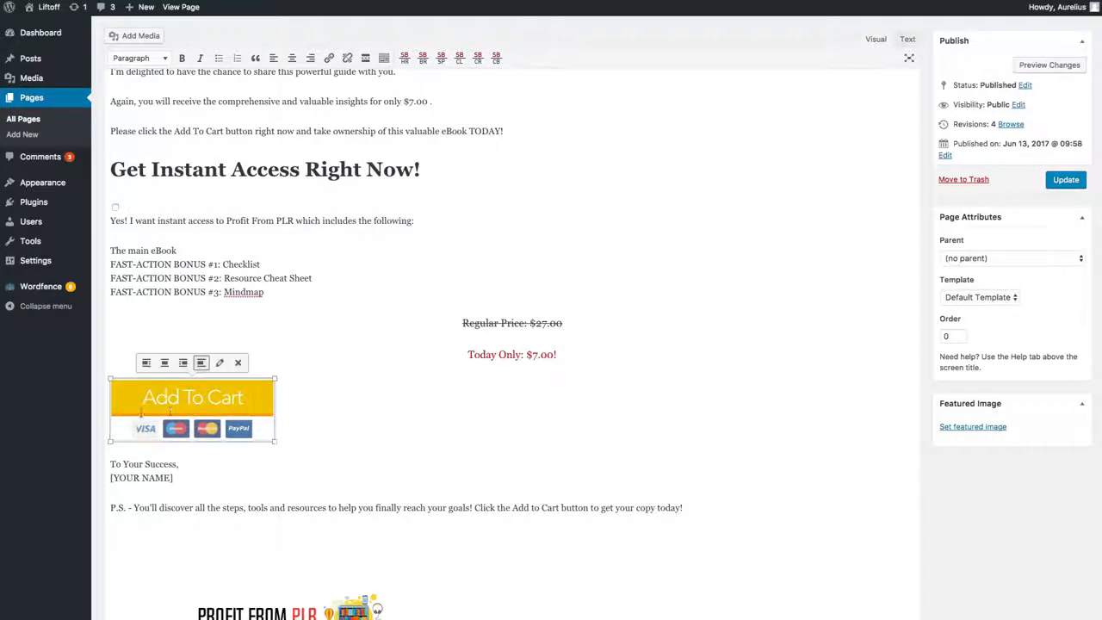
{"action": "scroll", "coordinate": [199, 400], "scroll_direction": "up", "scroll_amount": 15}
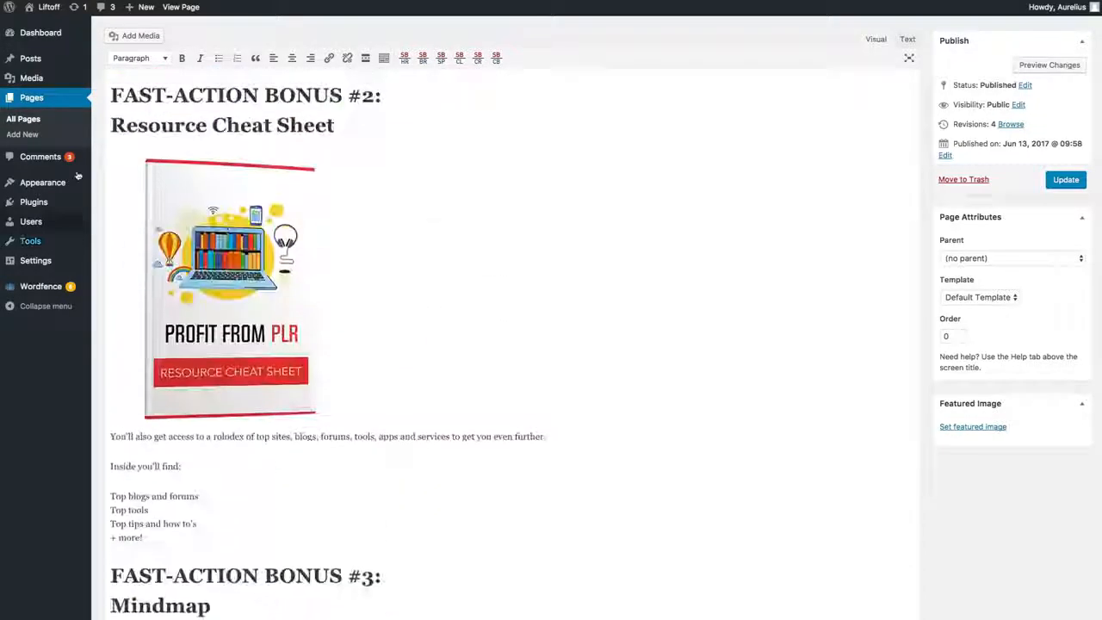
Step: Open the Access page for editing from the page list and look through its thank-you content in the visual editor
{"action": "left_click", "coordinate": [30, 118]}
{"action": "left_click", "coordinate": [671, 136]}
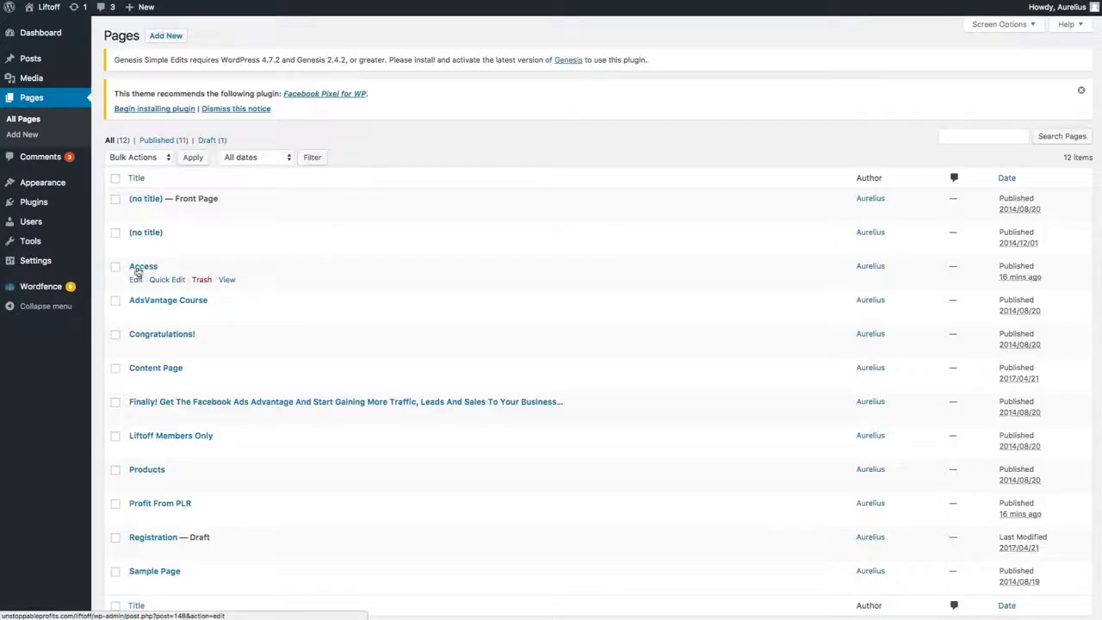
{"action": "left_click", "coordinate": [136, 281]}
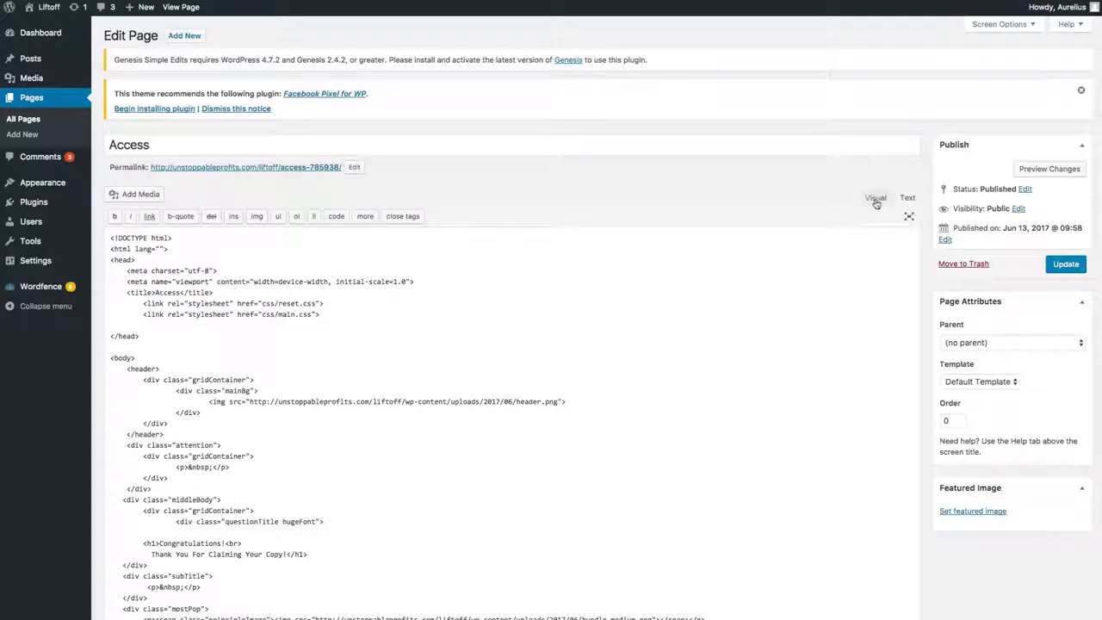
{"action": "scroll", "coordinate": [542, 395], "scroll_direction": "down", "scroll_amount": 10}
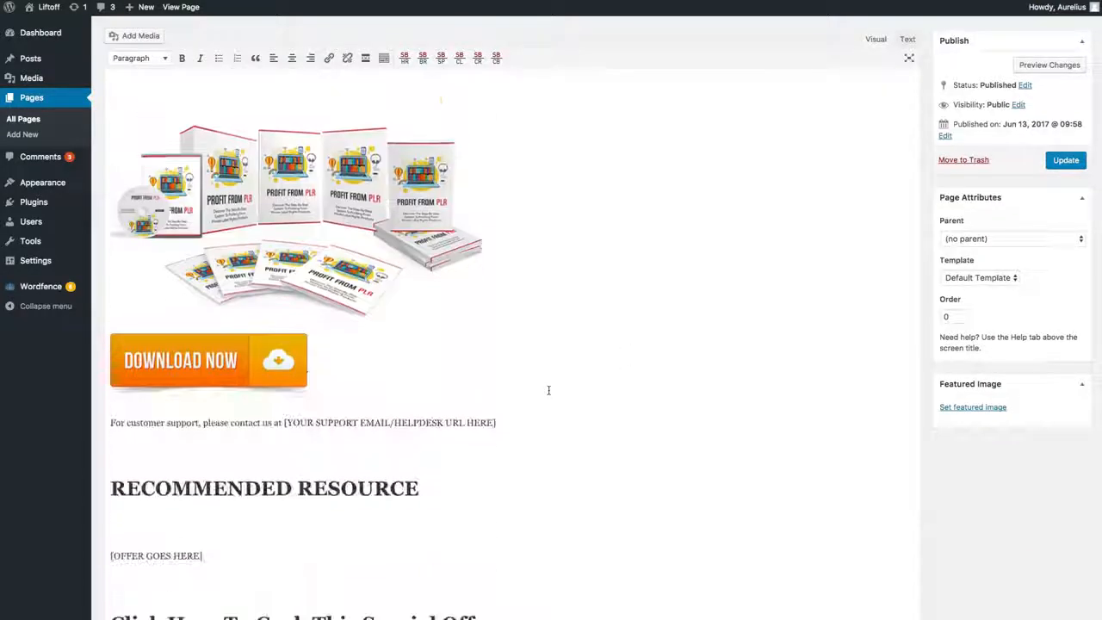
{"action": "scroll", "coordinate": [547, 393], "scroll_direction": "up", "scroll_amount": 1}
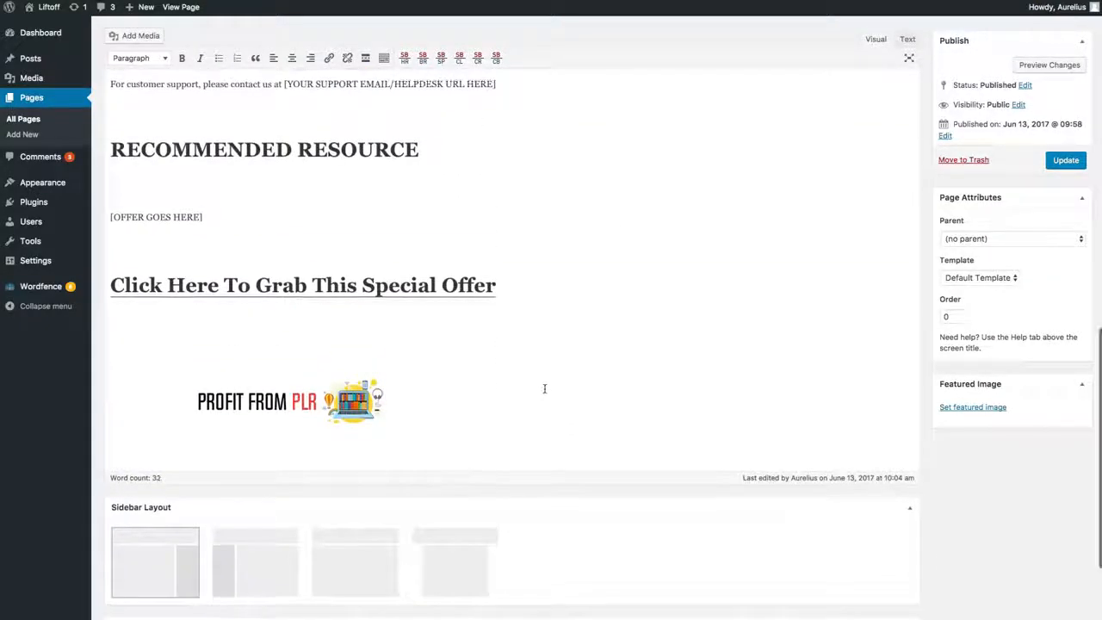
{"action": "scroll", "coordinate": [545, 387], "scroll_direction": "up", "scroll_amount": 6}
{"action": "scroll", "coordinate": [655, 321], "scroll_direction": "up", "scroll_amount": 3}
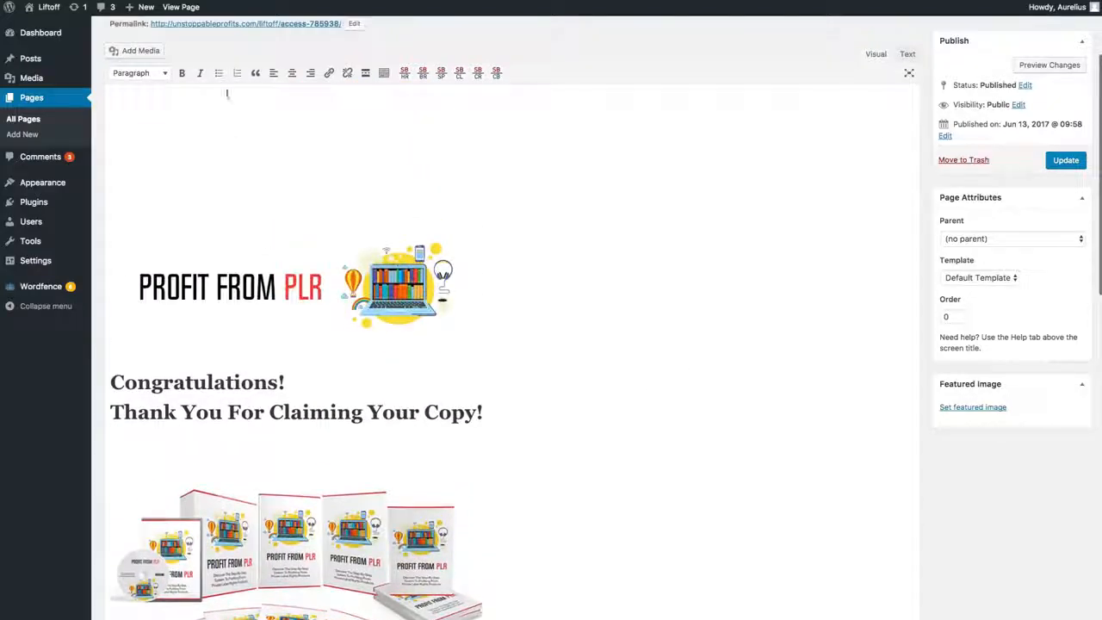
{"action": "scroll", "coordinate": [227, 93], "scroll_direction": "up", "scroll_amount": 3}
Step: Open the published Access page in a separate browser tab and review its download button, support contact placeholder and recommended offer box
{"action": "right_click", "coordinate": [277, 166]}
{"action": "left_click", "coordinate": [298, 170]}
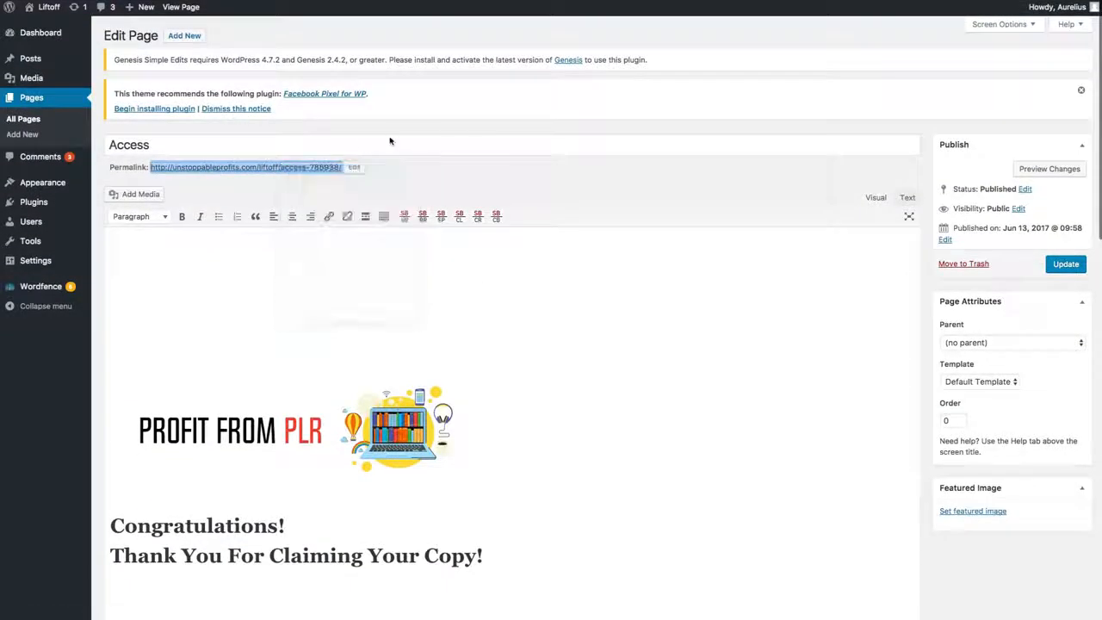
{"action": "left_click", "coordinate": [774, 1]}
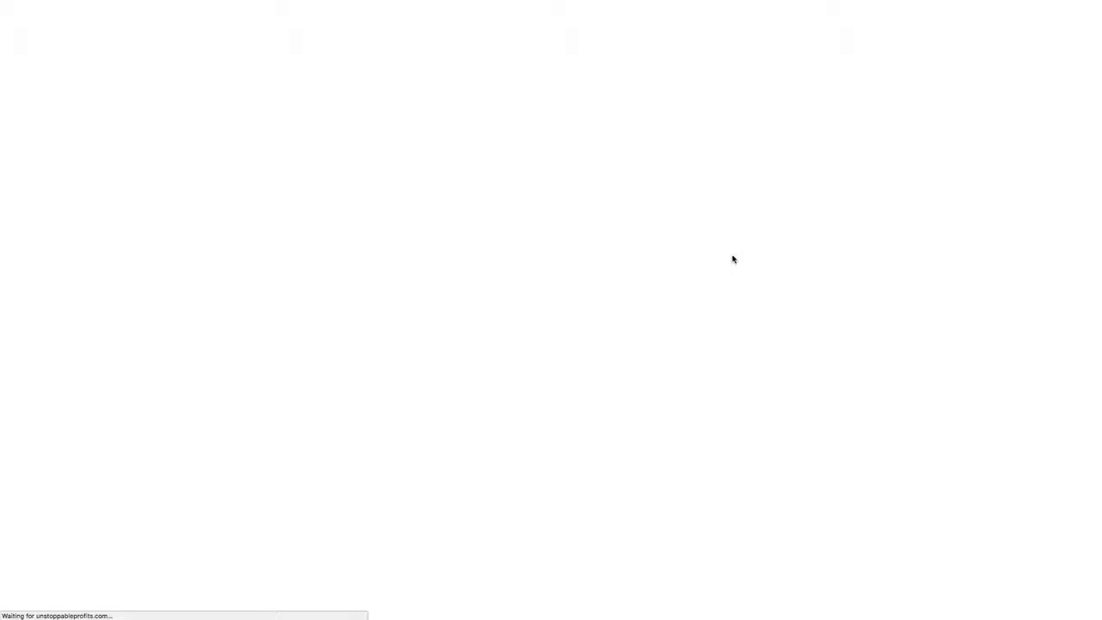
{"action": "scroll", "coordinate": [554, 373], "scroll_direction": "down", "scroll_amount": 5}
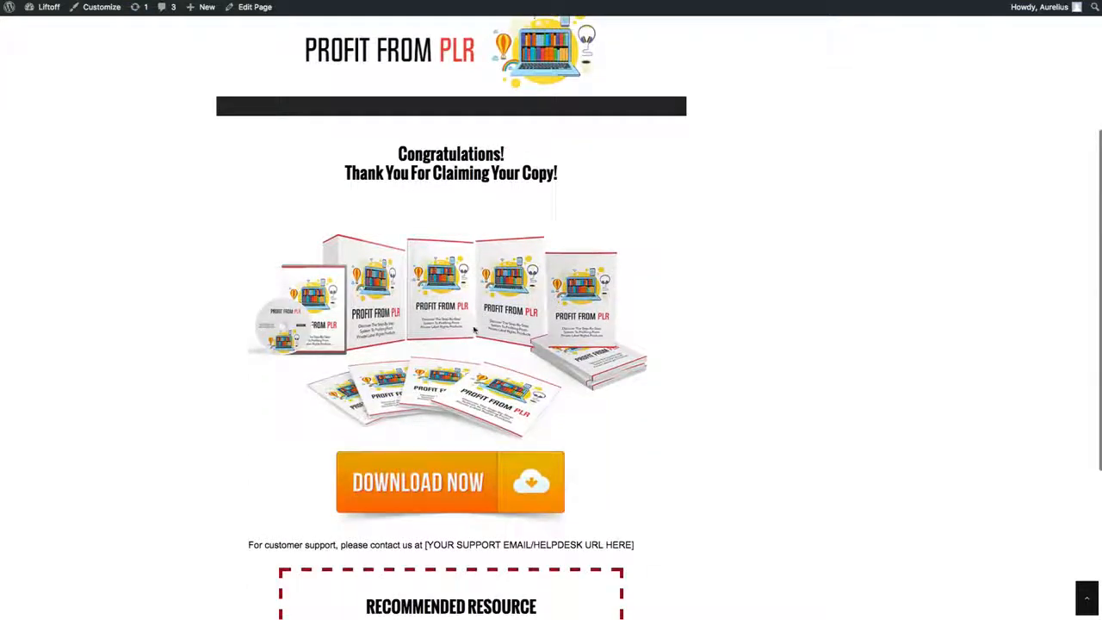
{"action": "scroll", "coordinate": [473, 330], "scroll_direction": "down", "scroll_amount": 5}
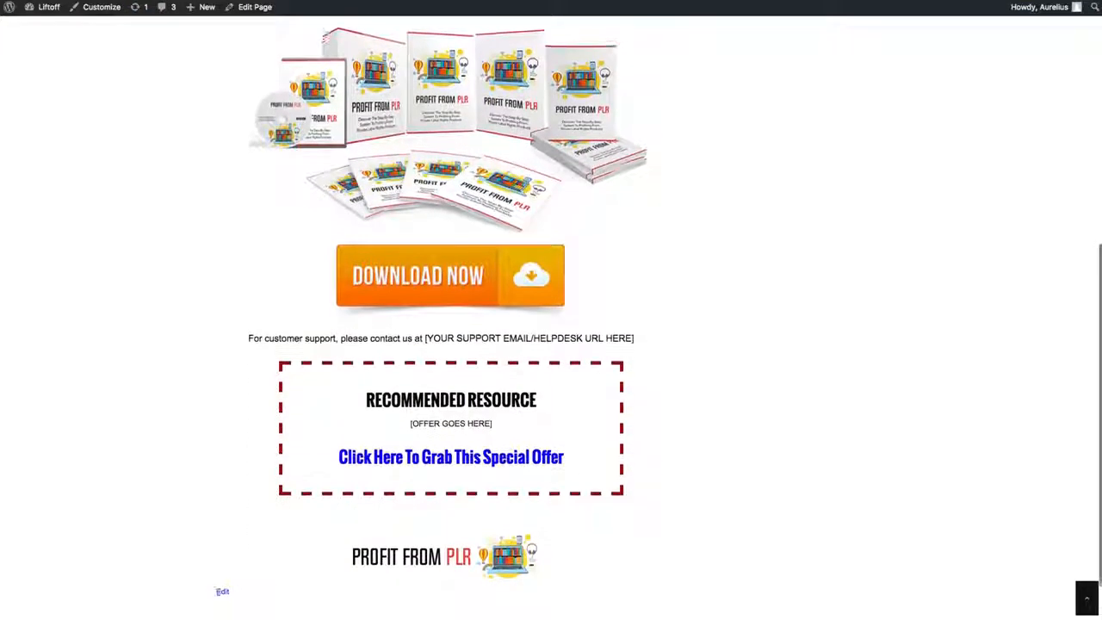
{"action": "left_click_drag", "start_coordinate": [635, 335], "coordinate": [426, 333]}
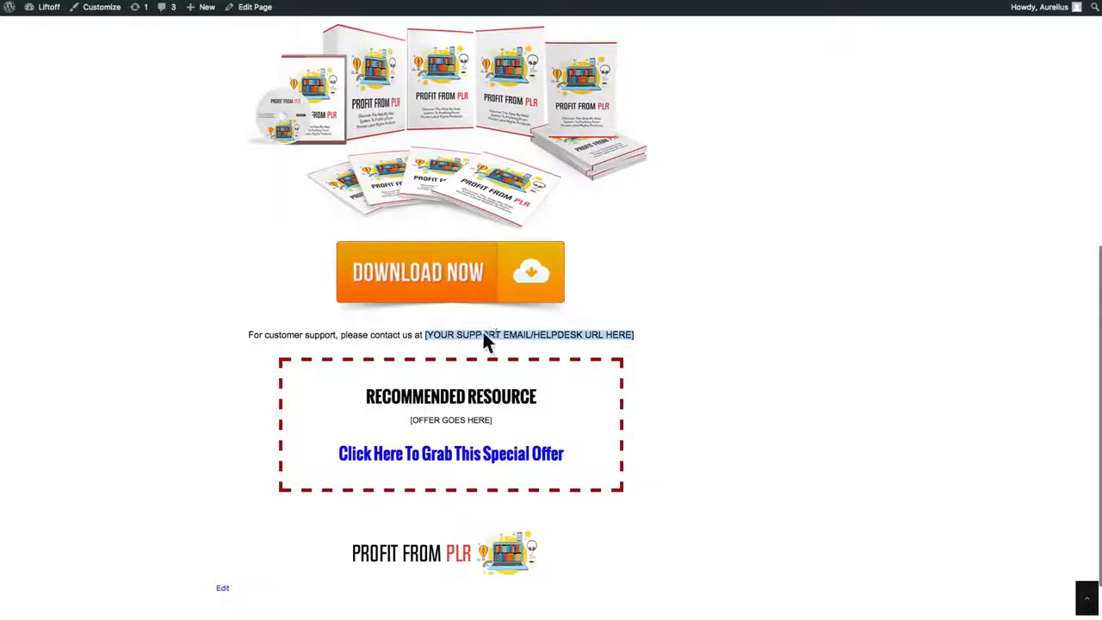
{"action": "left_click_drag", "start_coordinate": [493, 421], "coordinate": [290, 418]}
{"action": "scroll", "coordinate": [419, 350], "scroll_direction": "up", "scroll_amount": 6}
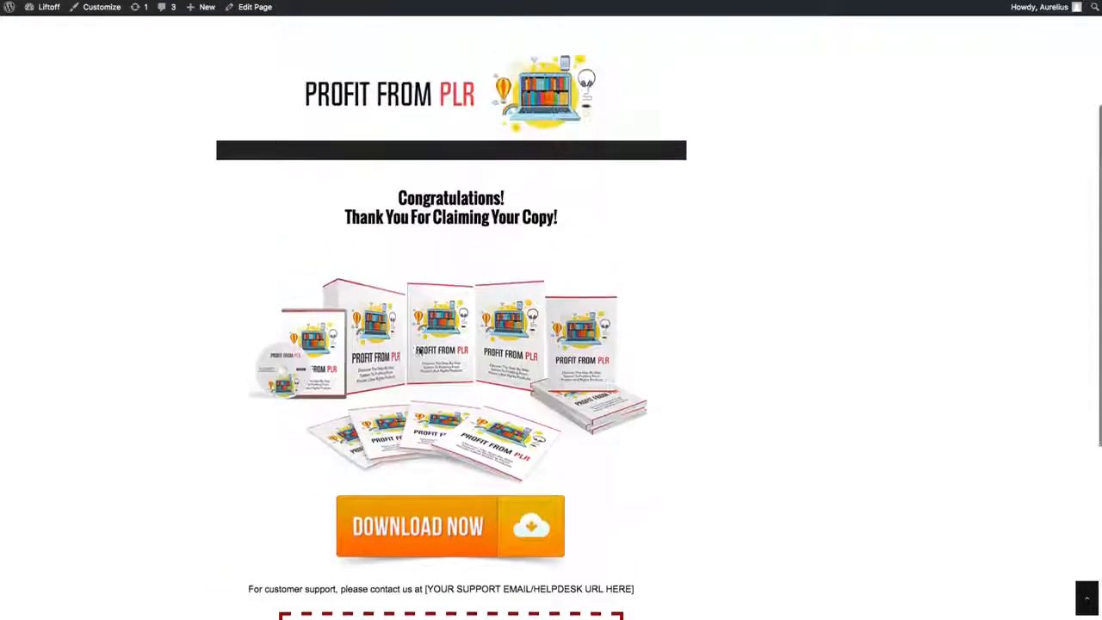
{"action": "scroll", "coordinate": [420, 350], "scroll_direction": "up", "scroll_amount": 1}
{"action": "scroll", "coordinate": [472, 569], "scroll_direction": "down", "scroll_amount": 1}
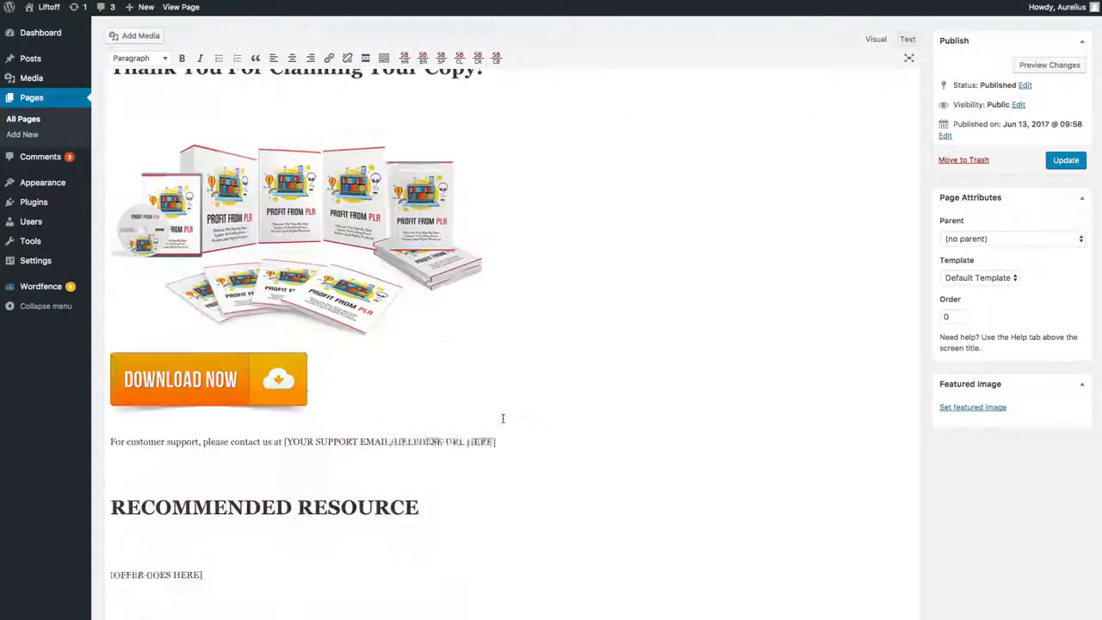
{"action": "scroll", "coordinate": [503, 419], "scroll_direction": "down", "scroll_amount": 3}
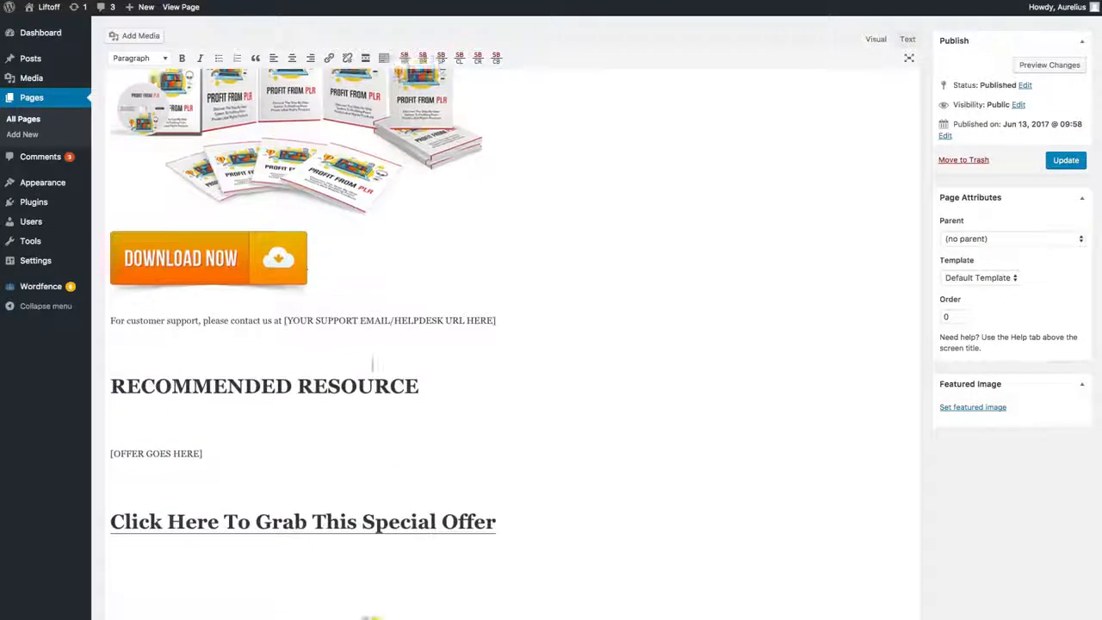
Step: Open the WordPress media upload page in a new browser tab and switch to it
{"action": "scroll", "coordinate": [374, 362], "scroll_direction": "up", "scroll_amount": 2}
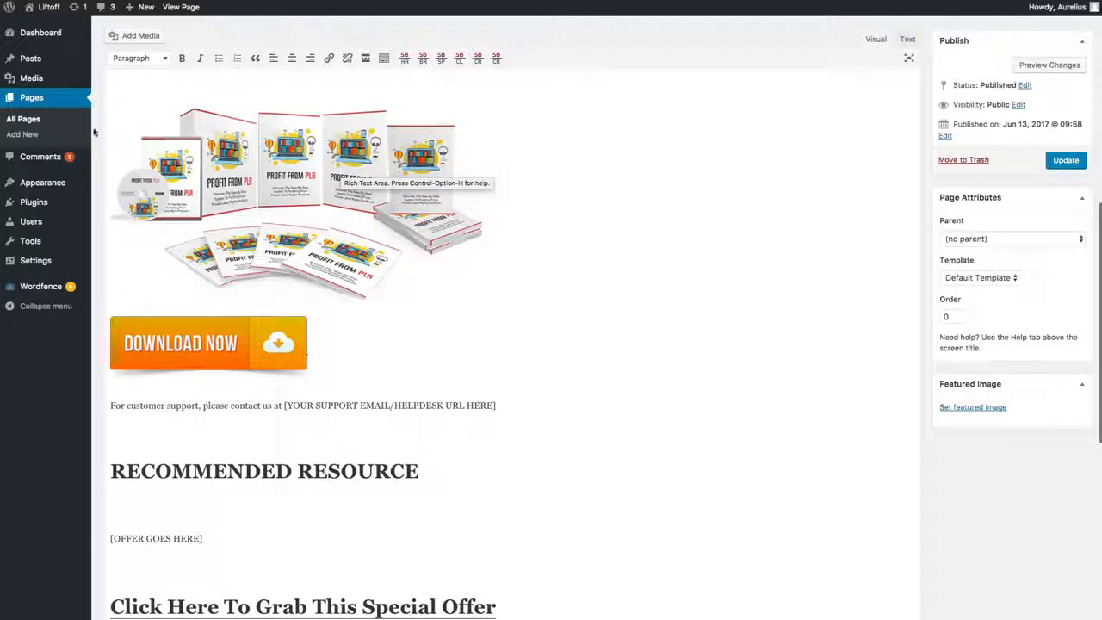
{"action": "mouse_move", "coordinate": [41, 81]}
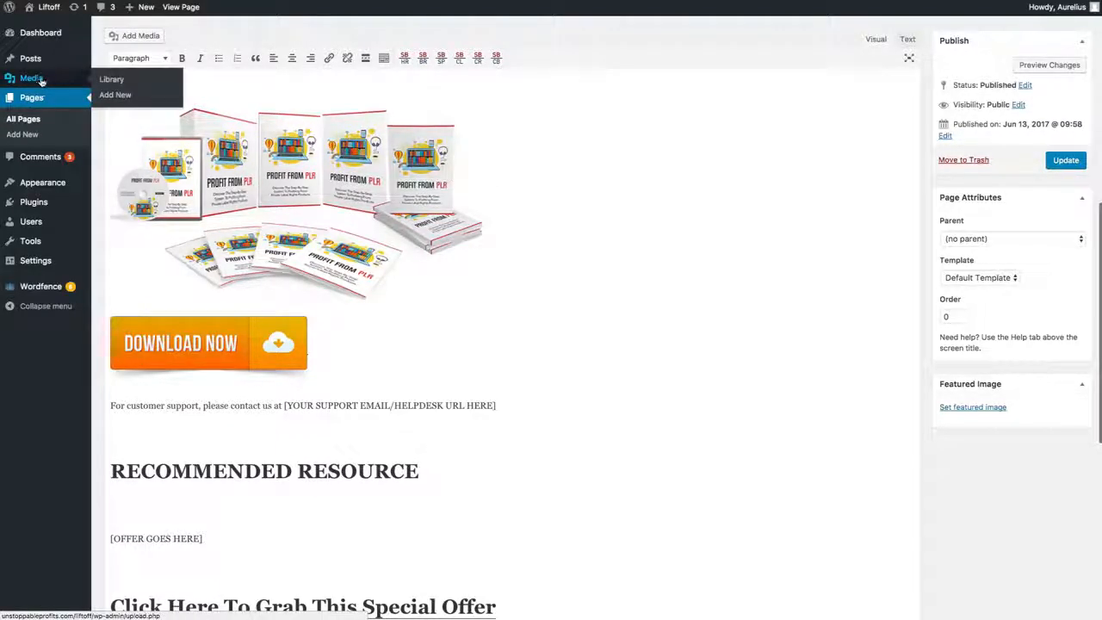
{"action": "right_click", "coordinate": [116, 93]}
{"action": "left_click", "coordinate": [151, 98]}
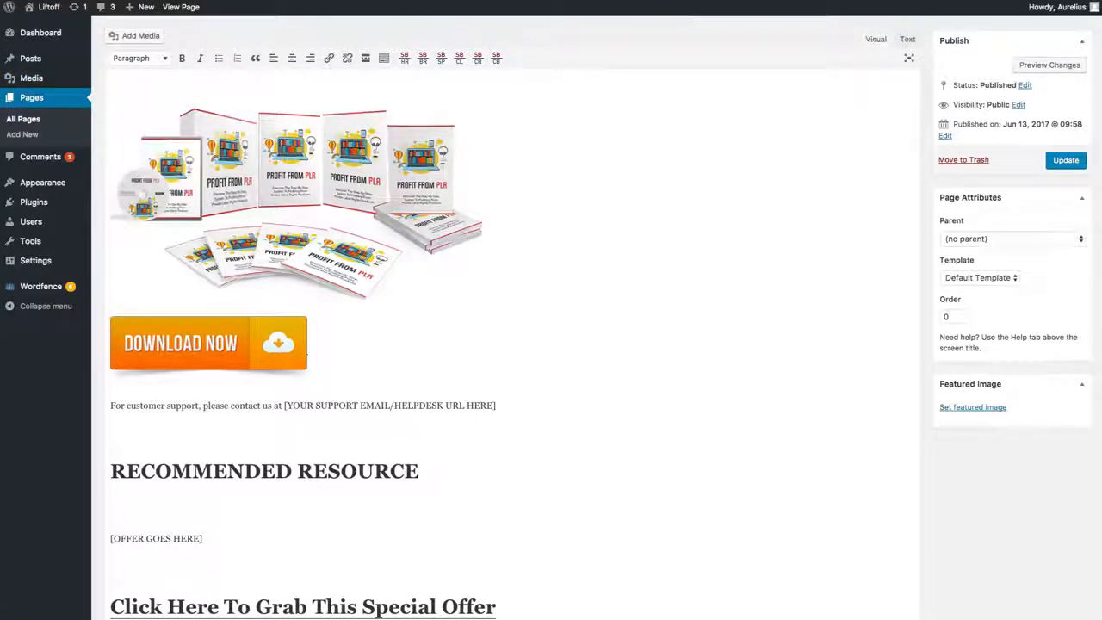
{"action": "key", "text": "ctrl+Tab"}
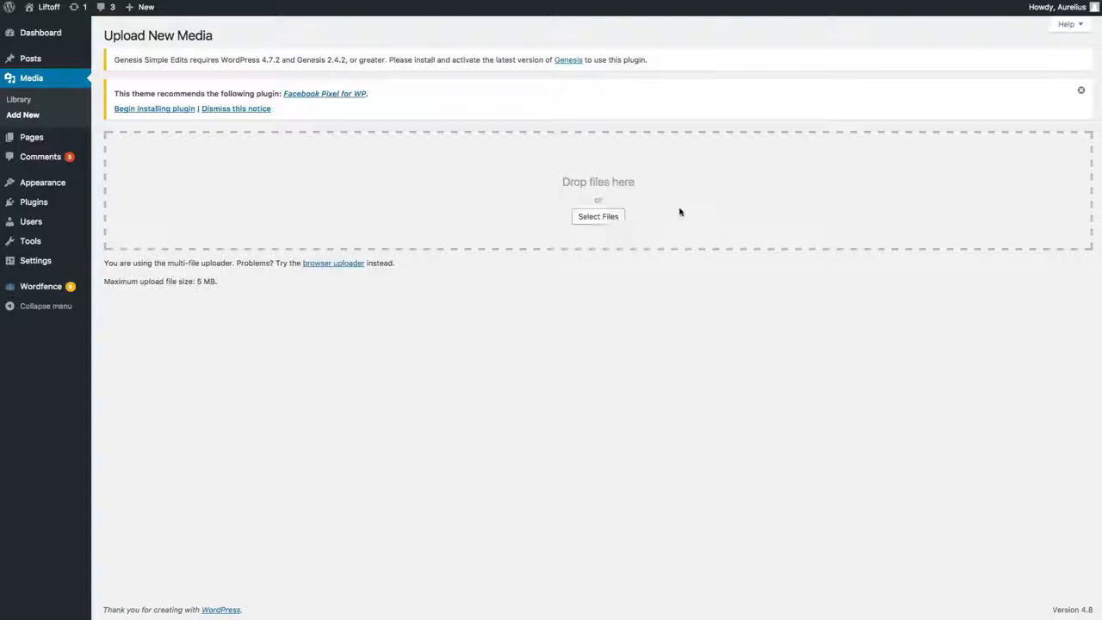
Step: Copy the file URL of the bundle-medium image from the Media Library and close its attachment details
{"action": "left_click", "coordinate": [25, 101]}
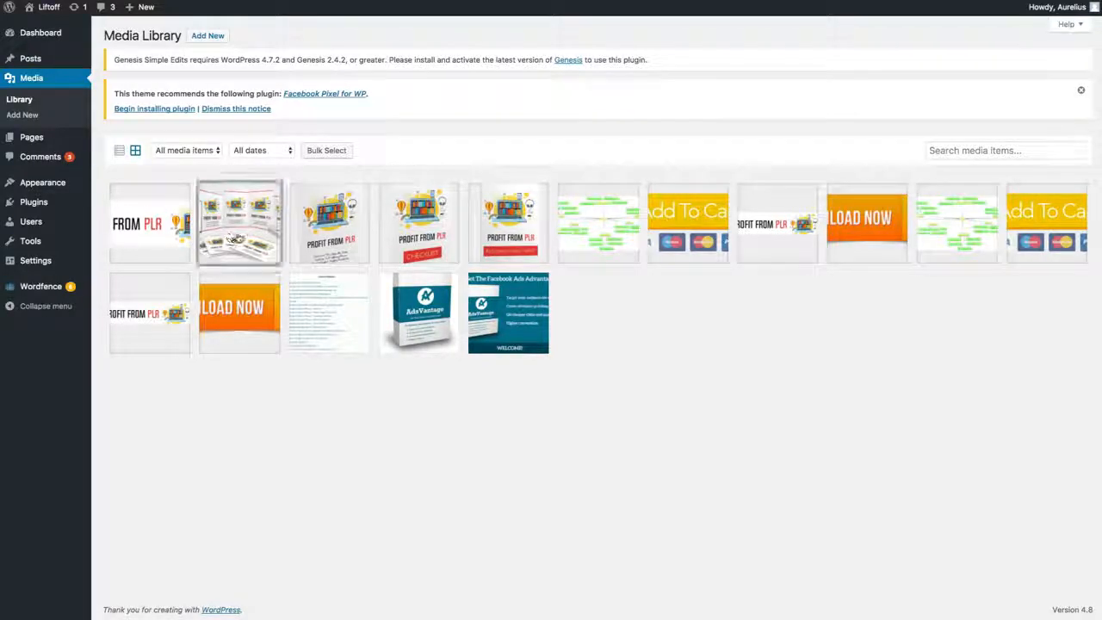
{"action": "left_click", "coordinate": [238, 239]}
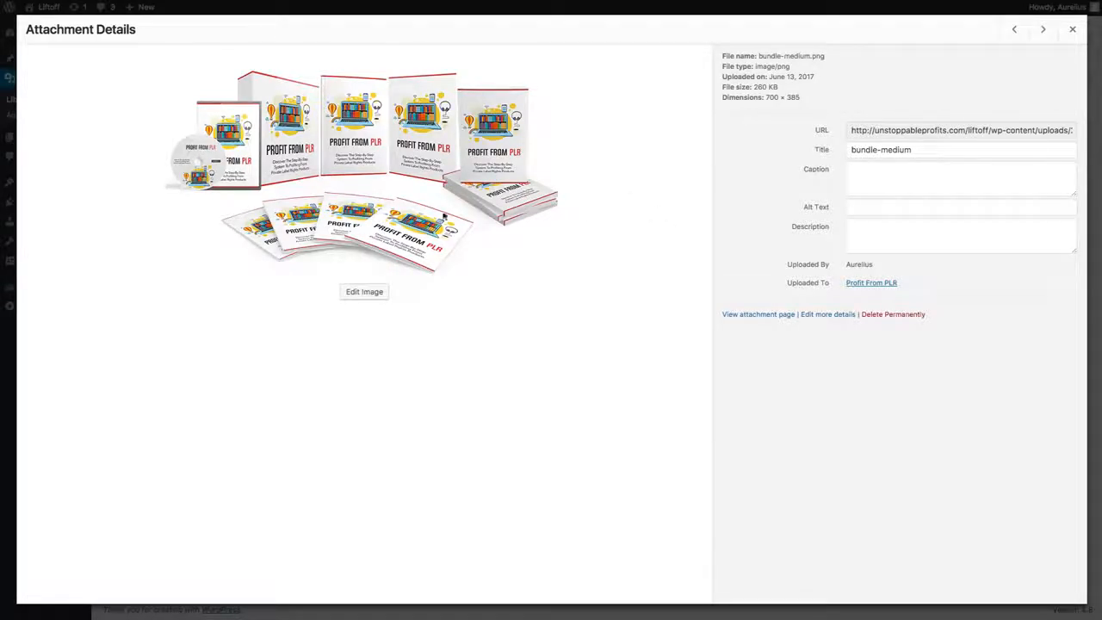
{"action": "left_click", "coordinate": [863, 132]}
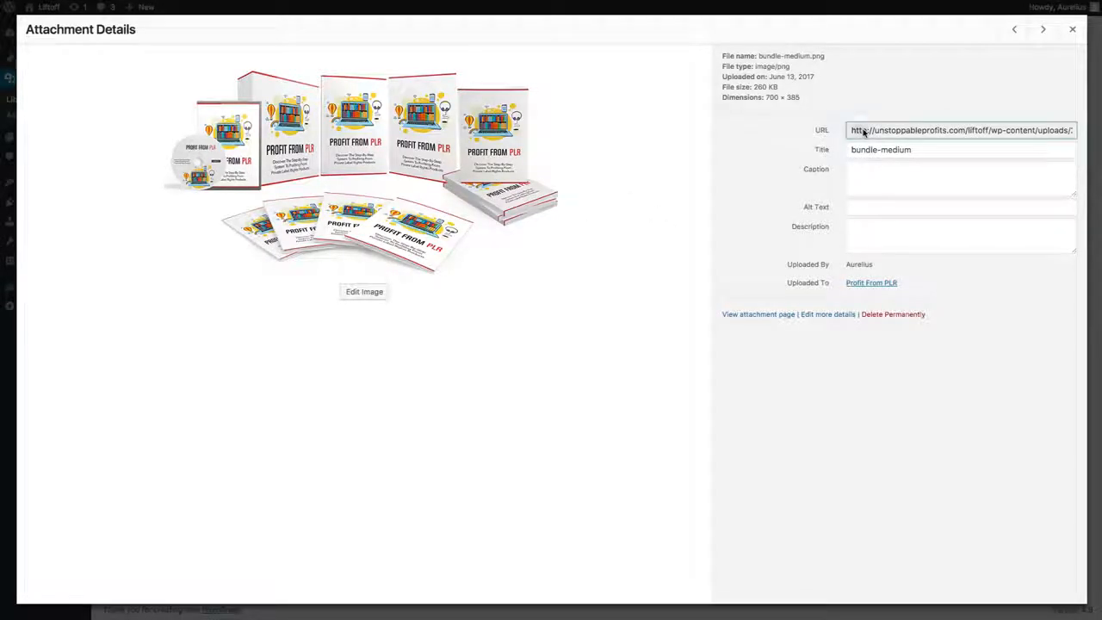
{"action": "right_click", "coordinate": [871, 132]}
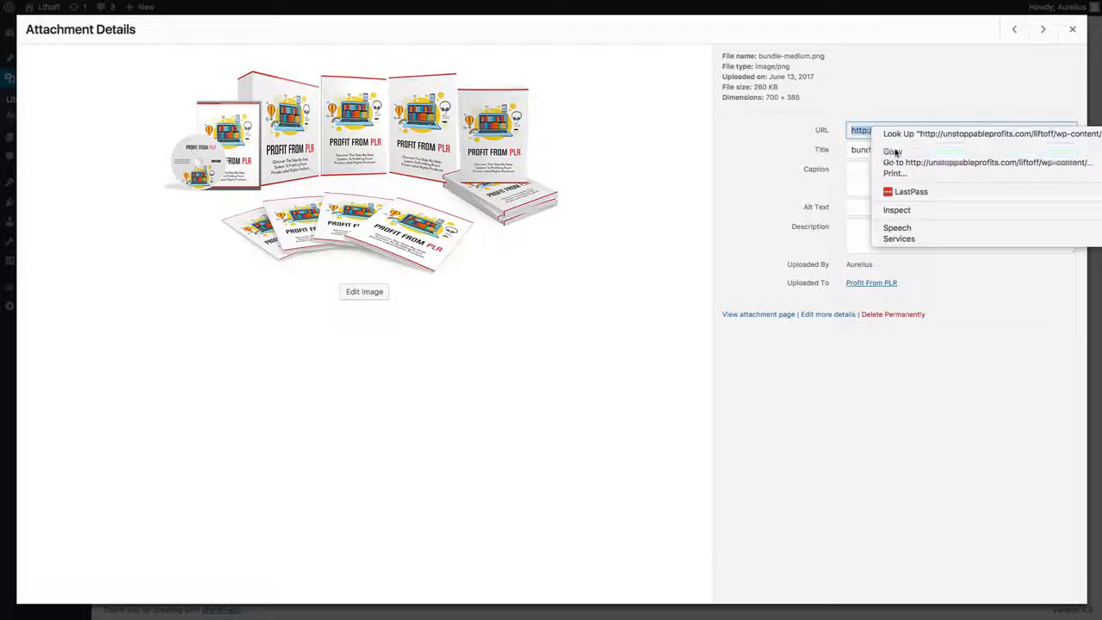
{"action": "left_click", "coordinate": [898, 153]}
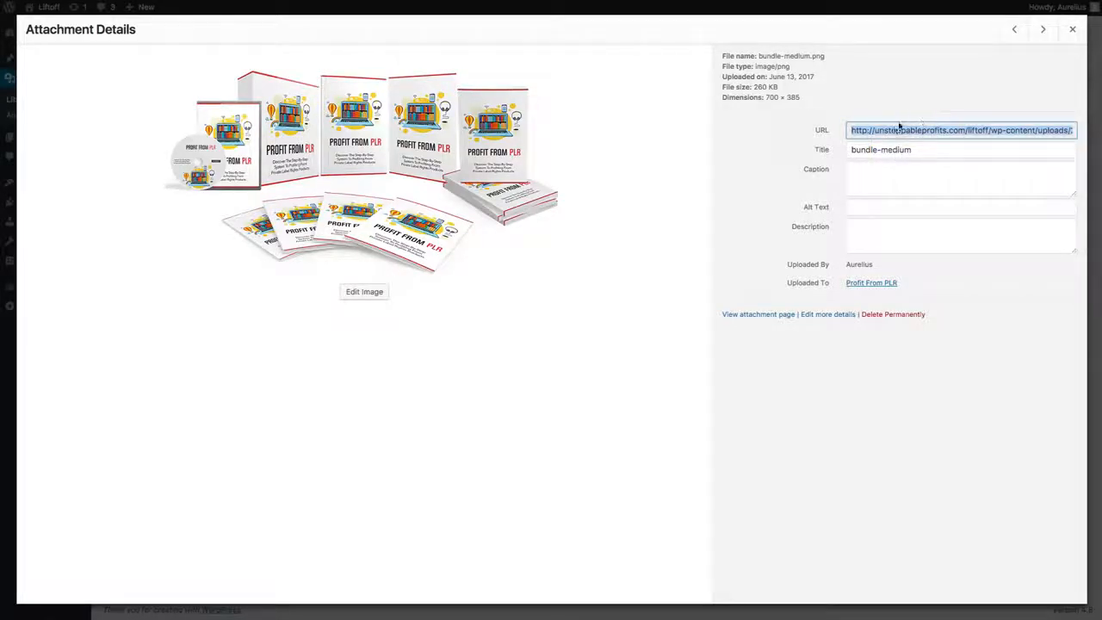
{"action": "left_click", "coordinate": [1072, 31]}
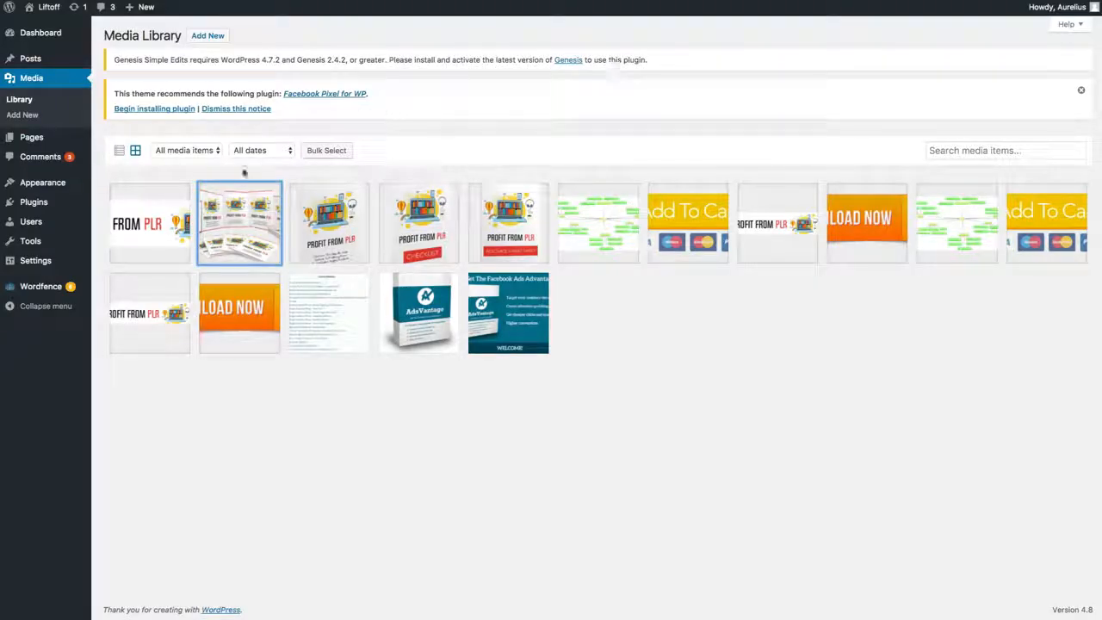
{"action": "key", "text": "ctrl+shift+Tab"}
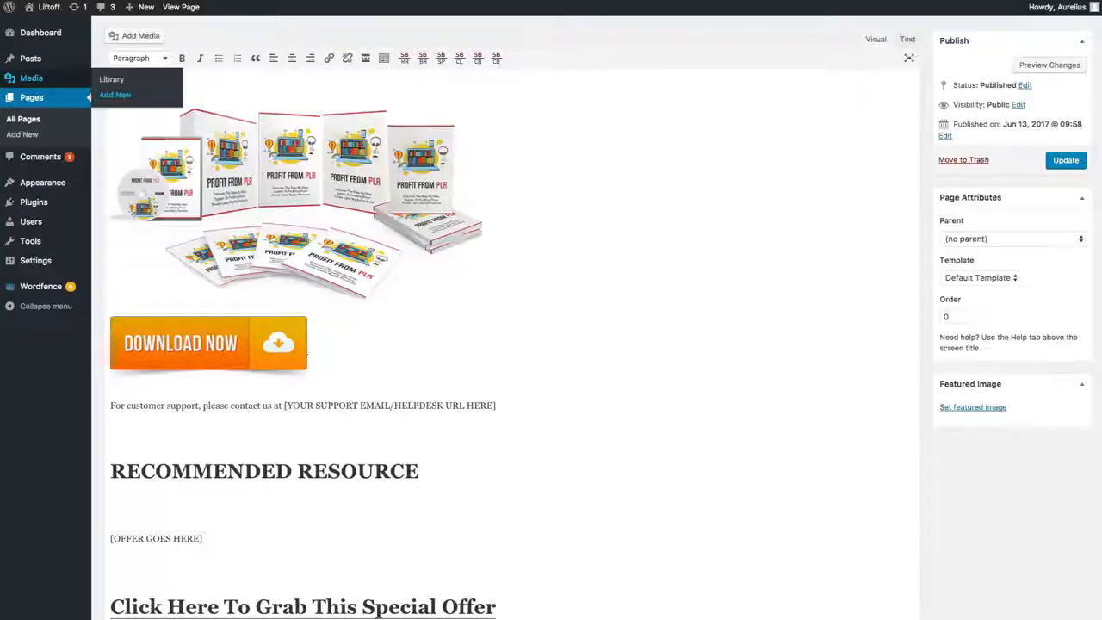
{"action": "scroll", "coordinate": [375, 296], "scroll_direction": "up", "scroll_amount": 10}
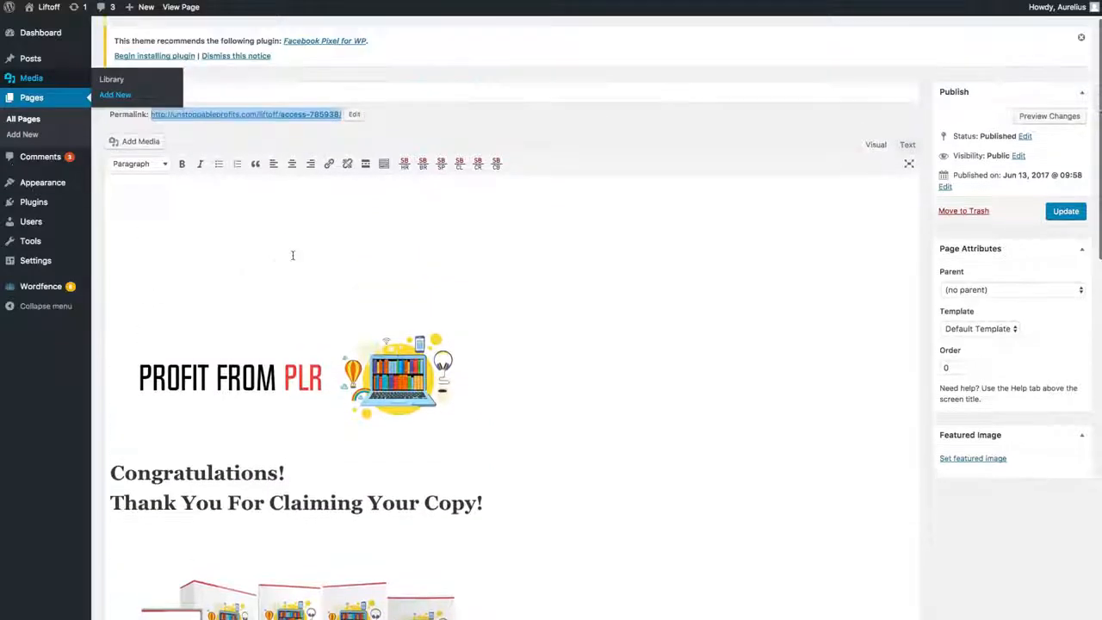
{"action": "scroll", "coordinate": [379, 335], "scroll_direction": "down", "scroll_amount": 5}
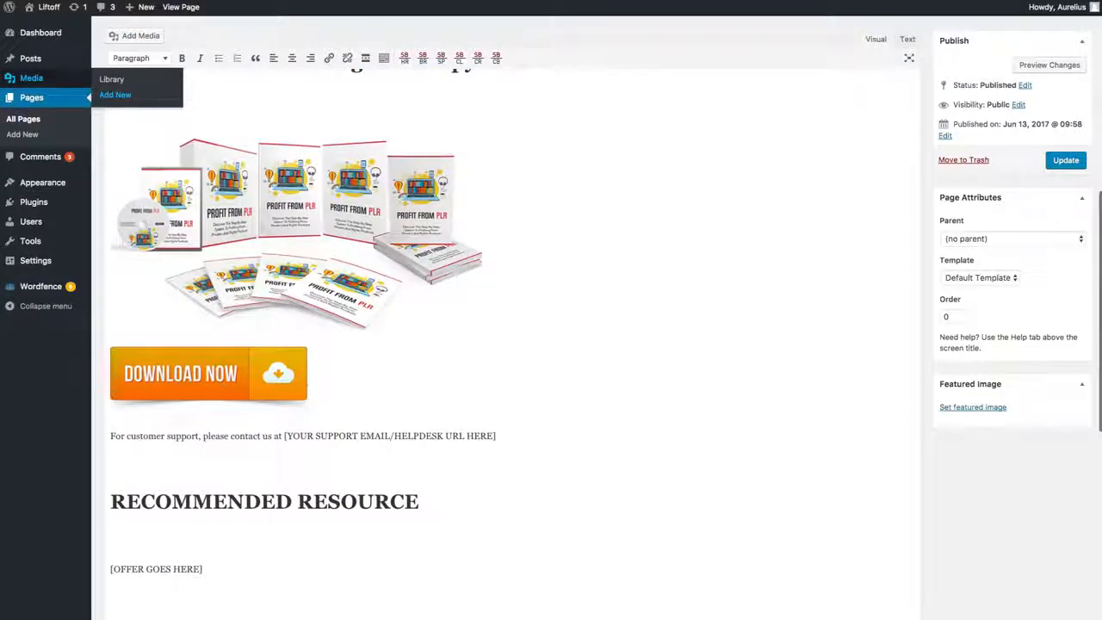
{"action": "left_click", "coordinate": [260, 394]}
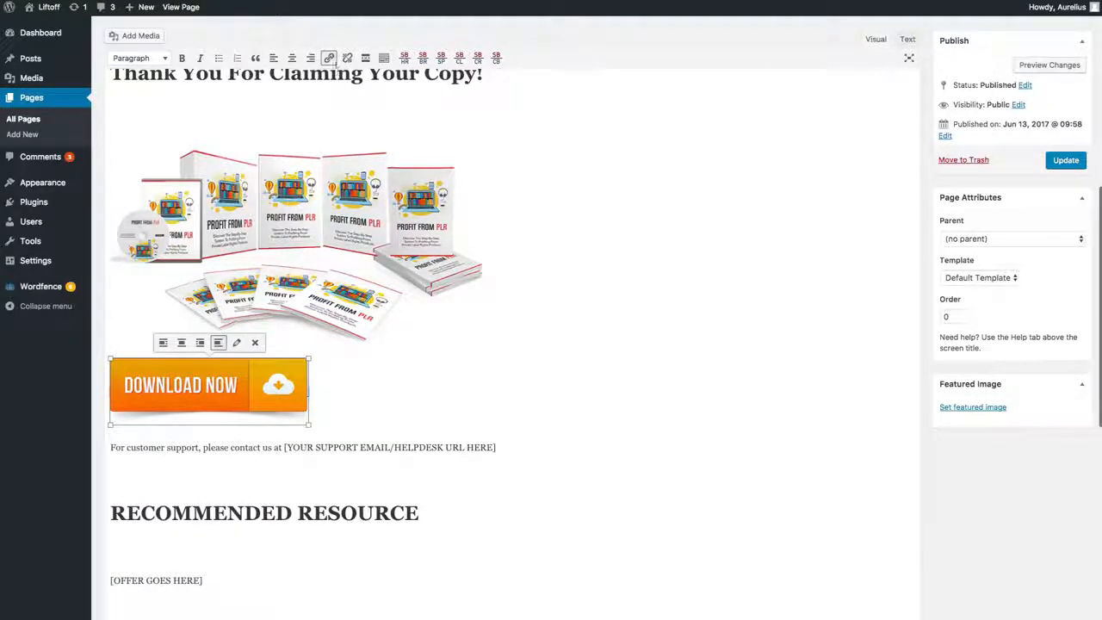
{"action": "left_click", "coordinate": [236, 342]}
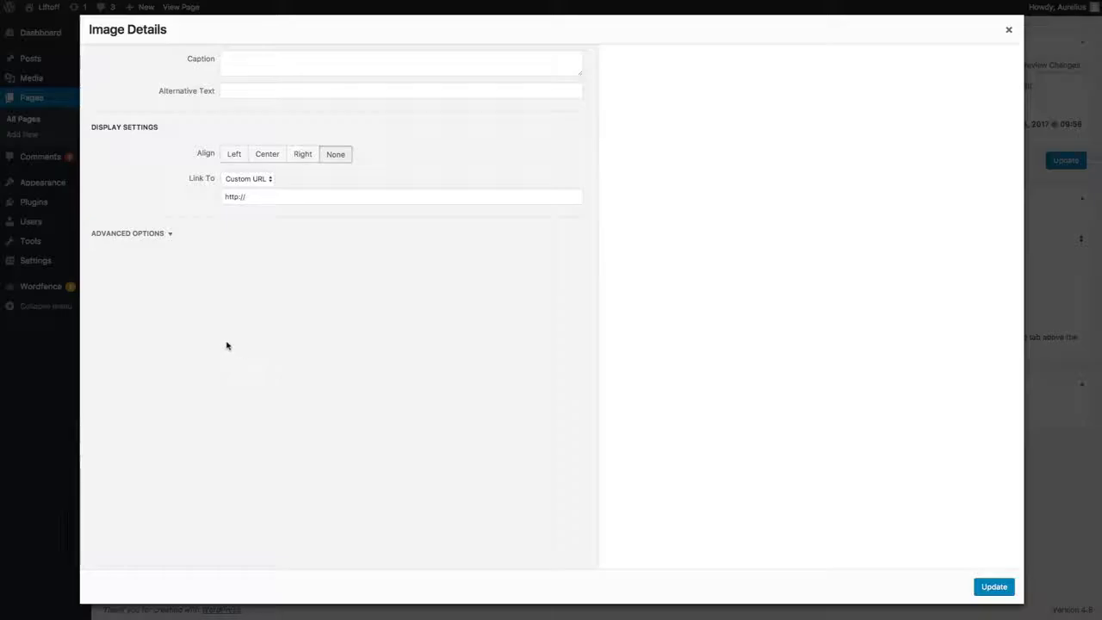
{"action": "left_click_drag", "start_coordinate": [118, 123], "coordinate": [167, 124]}
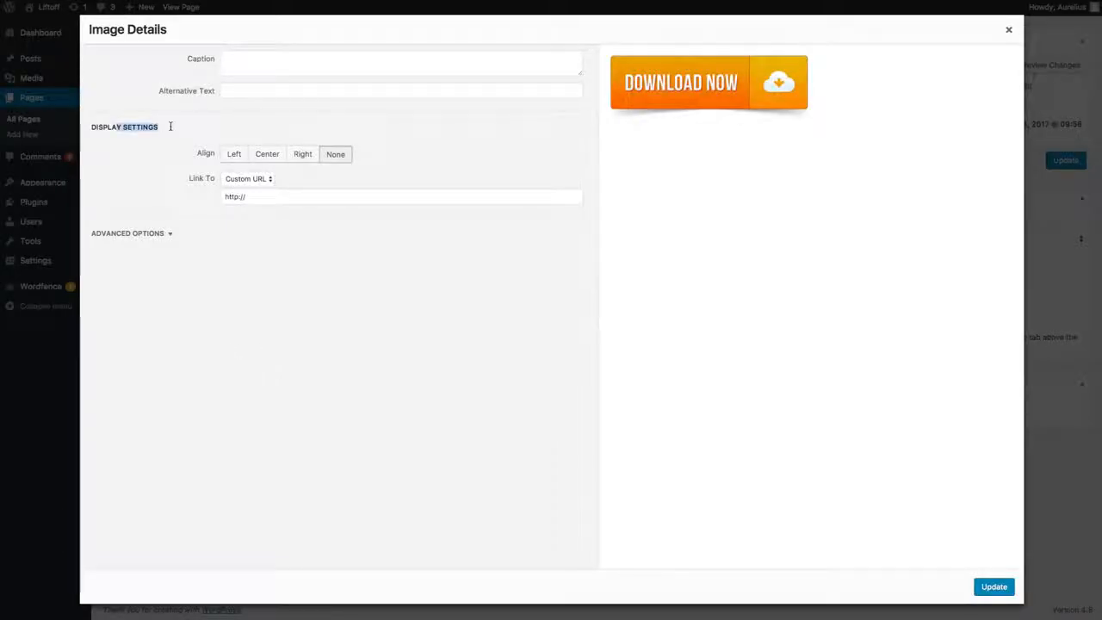
{"action": "left_click", "coordinate": [247, 179]}
{"action": "left_click", "coordinate": [247, 178]}
{"action": "left_click", "coordinate": [284, 195]}
{"action": "key", "text": "super+v"}
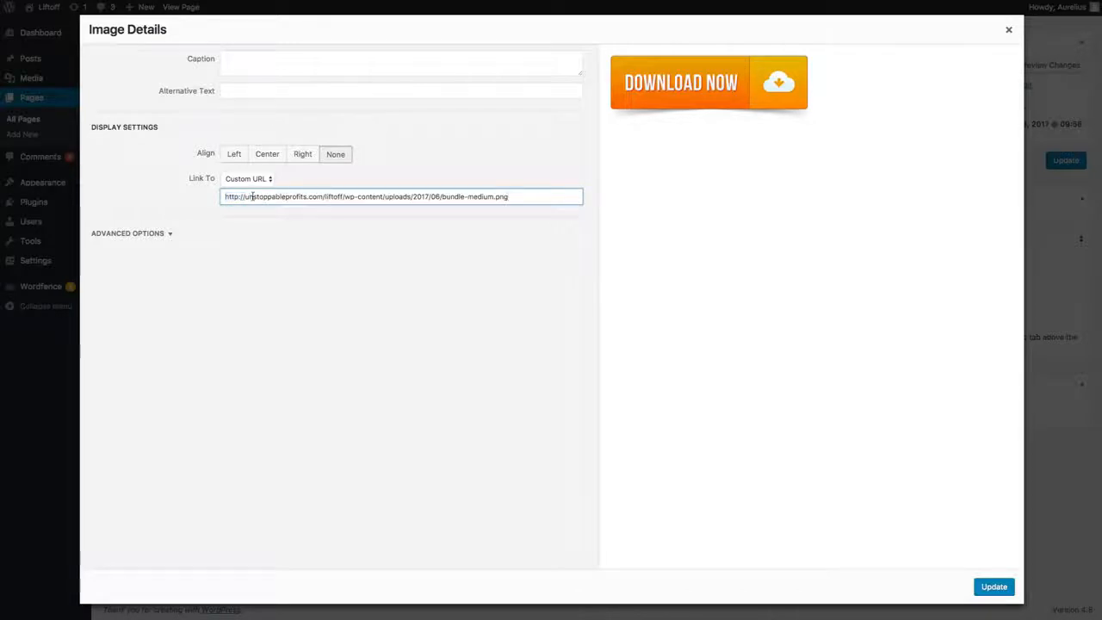
Step: Check the full link address in the image details, apply the details and update the Access page
{"action": "left_click_drag", "start_coordinate": [250, 197], "coordinate": [558, 195]}
{"action": "left_click", "coordinate": [521, 196]}
{"action": "key", "text": "shift+Left"}
{"action": "key", "text": "shift+Left"}
{"action": "key", "text": "shift+Left"}
{"action": "key", "text": "super+a"}
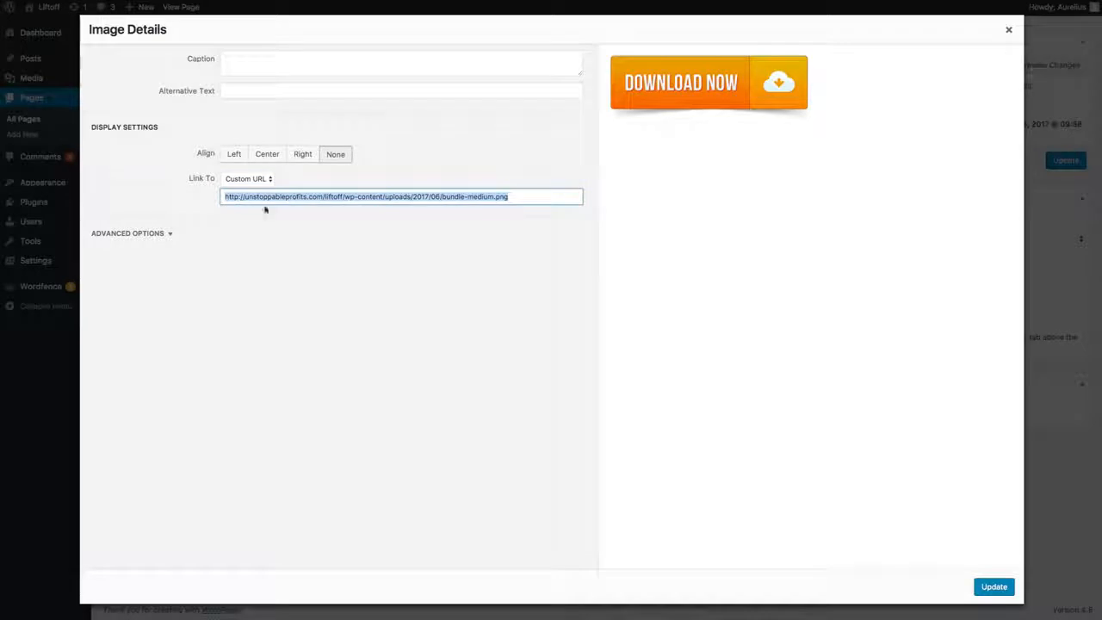
{"action": "left_click", "coordinate": [484, 196]}
{"action": "left_click", "coordinate": [993, 586]}
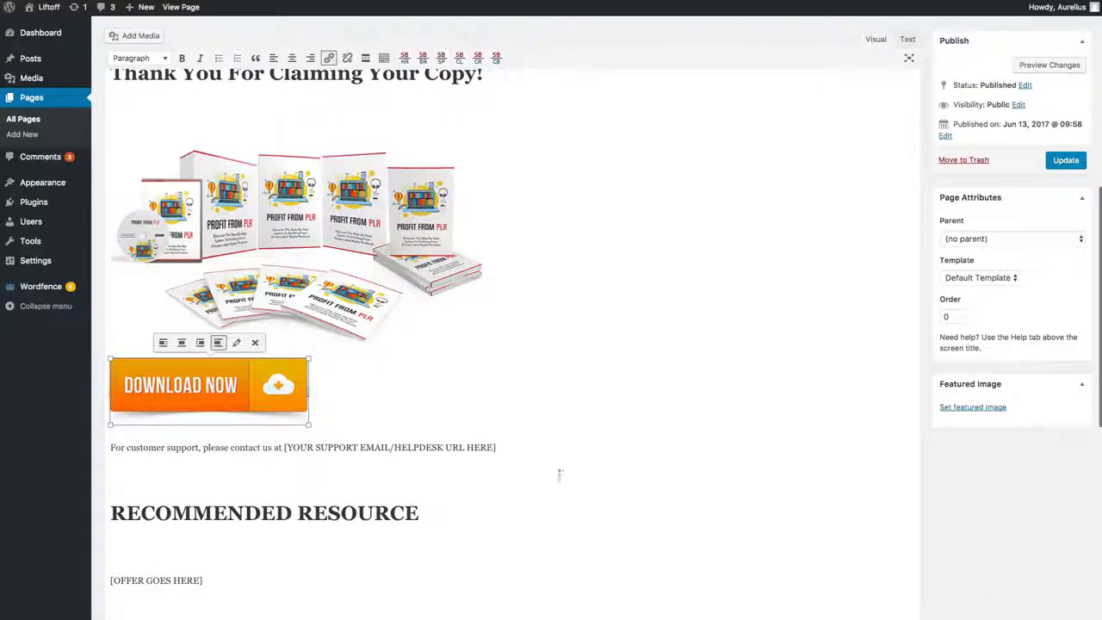
{"action": "left_click", "coordinate": [1062, 163]}
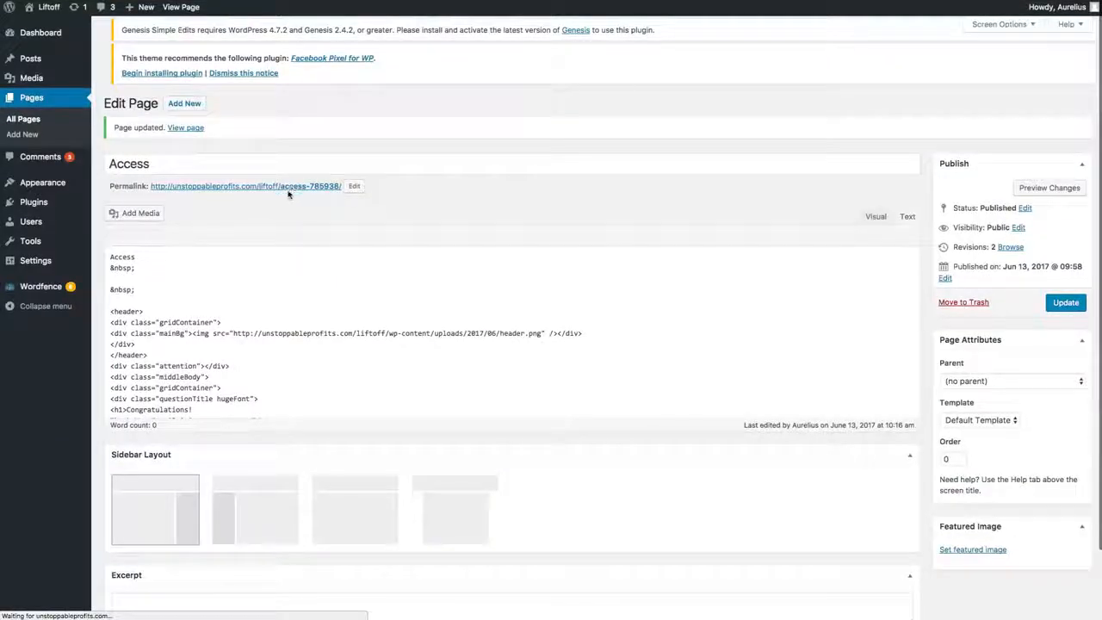
Step: Open the Access page's permalink in a separate browser tab and look over the published thank-you content
{"action": "right_click", "coordinate": [289, 181]}
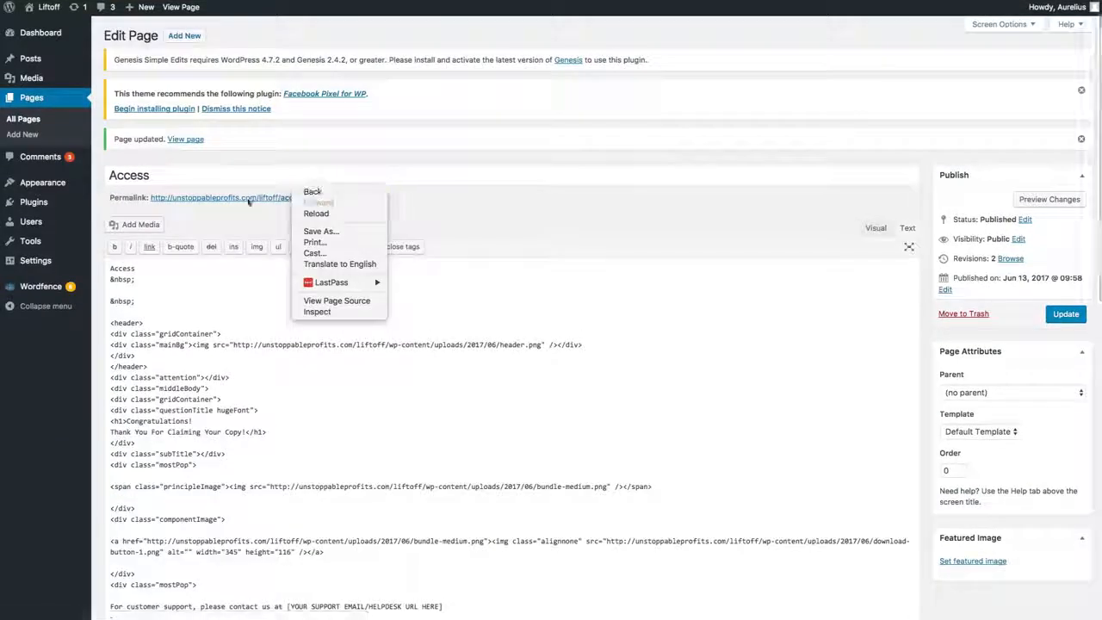
{"action": "right_click", "coordinate": [249, 198]}
{"action": "left_click", "coordinate": [269, 204]}
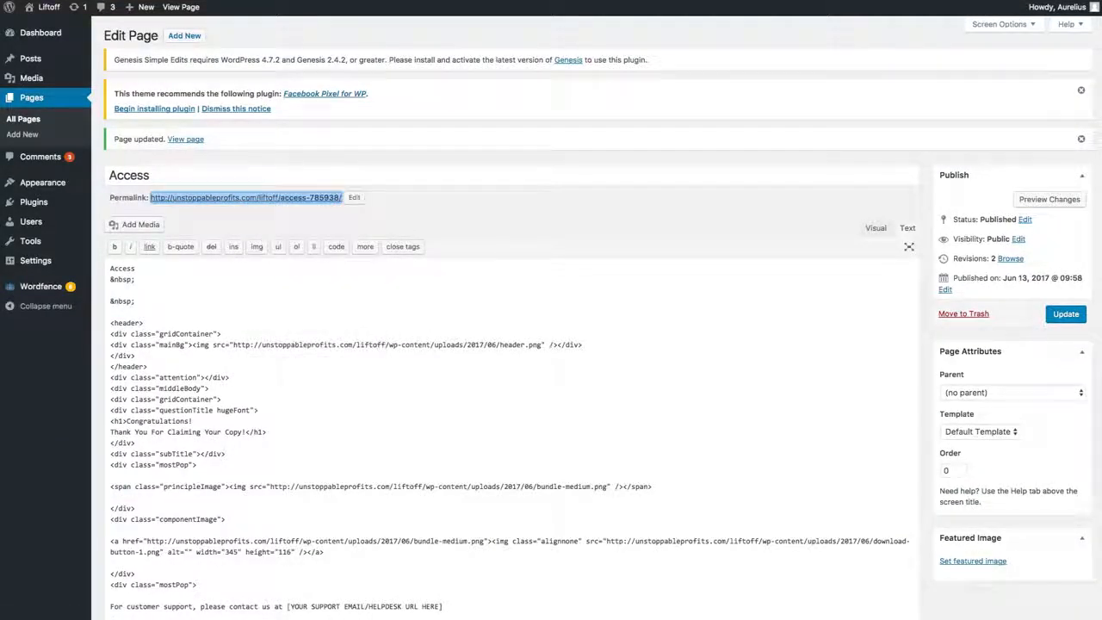
{"action": "key", "text": "ctrl+Tab"}
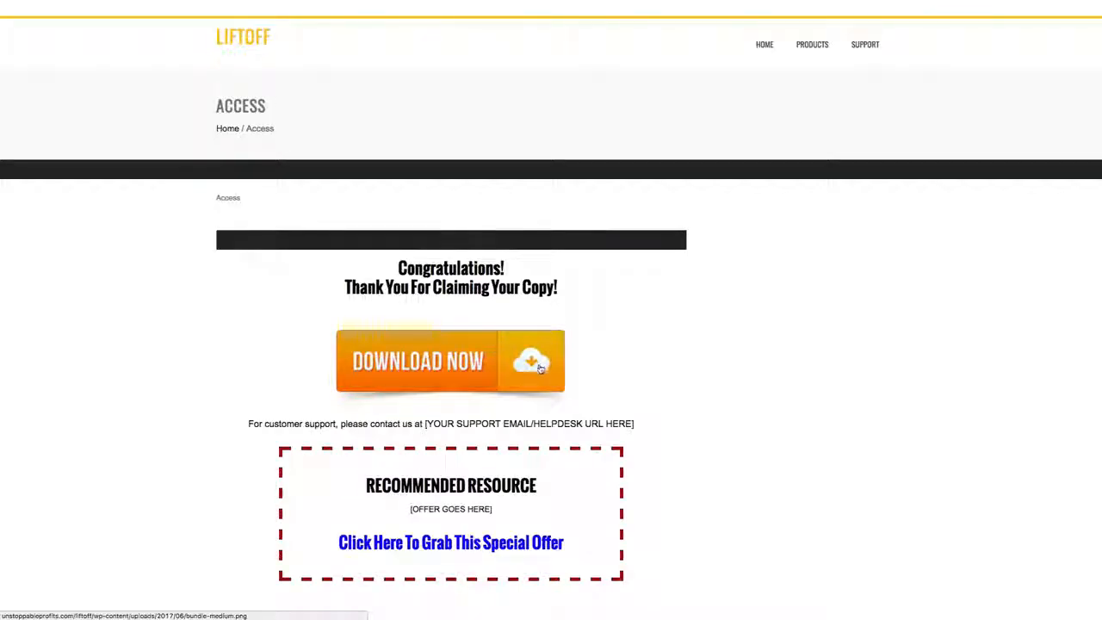
{"action": "scroll", "coordinate": [504, 357], "scroll_direction": "down", "scroll_amount": 1}
{"action": "scroll", "coordinate": [528, 389], "scroll_direction": "down", "scroll_amount": 3}
{"action": "scroll", "coordinate": [417, 367], "scroll_direction": "down", "scroll_amount": 1}
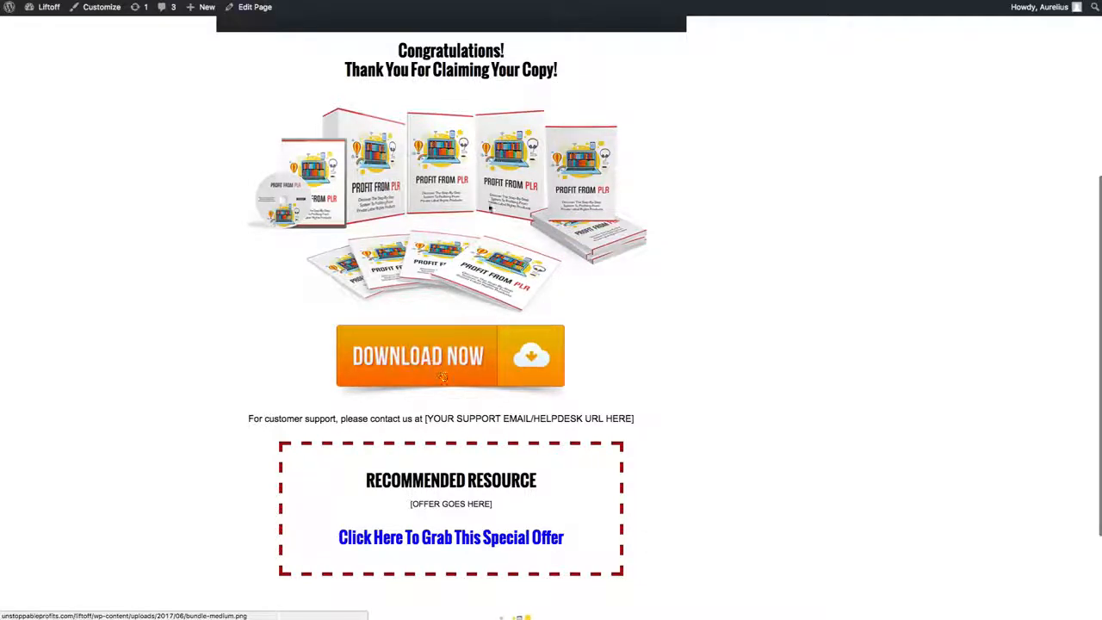
Step: Test the Download Now button's link on the published page, go back, and return to the Access page editor
{"action": "left_click", "coordinate": [446, 357]}
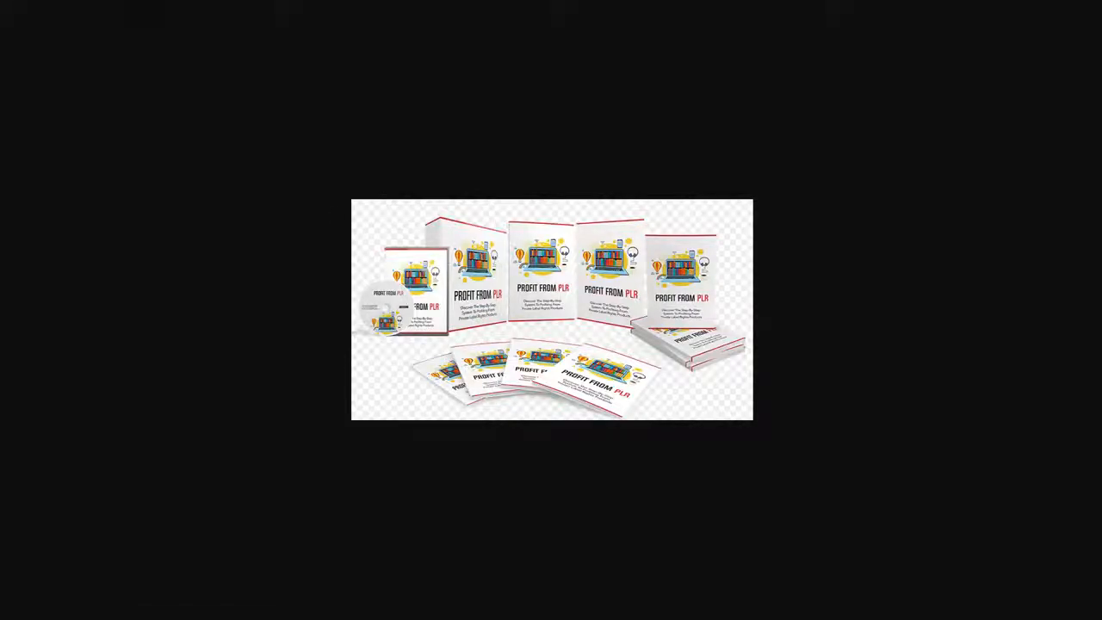
{"action": "key", "text": "super+Left"}
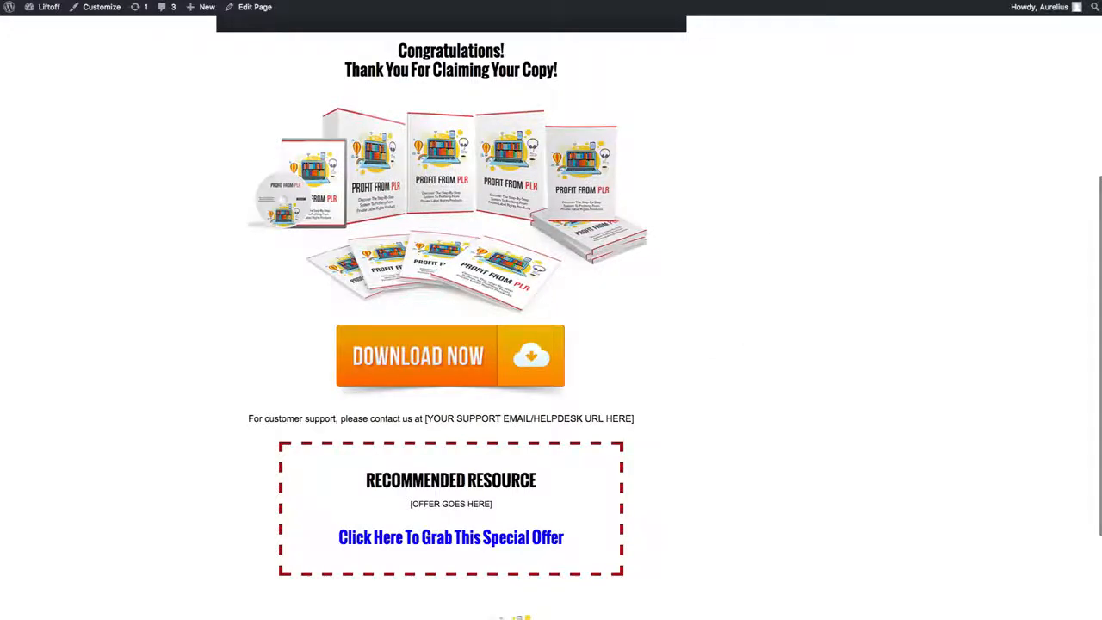
{"action": "key", "text": "ctrl+shift+Tab"}
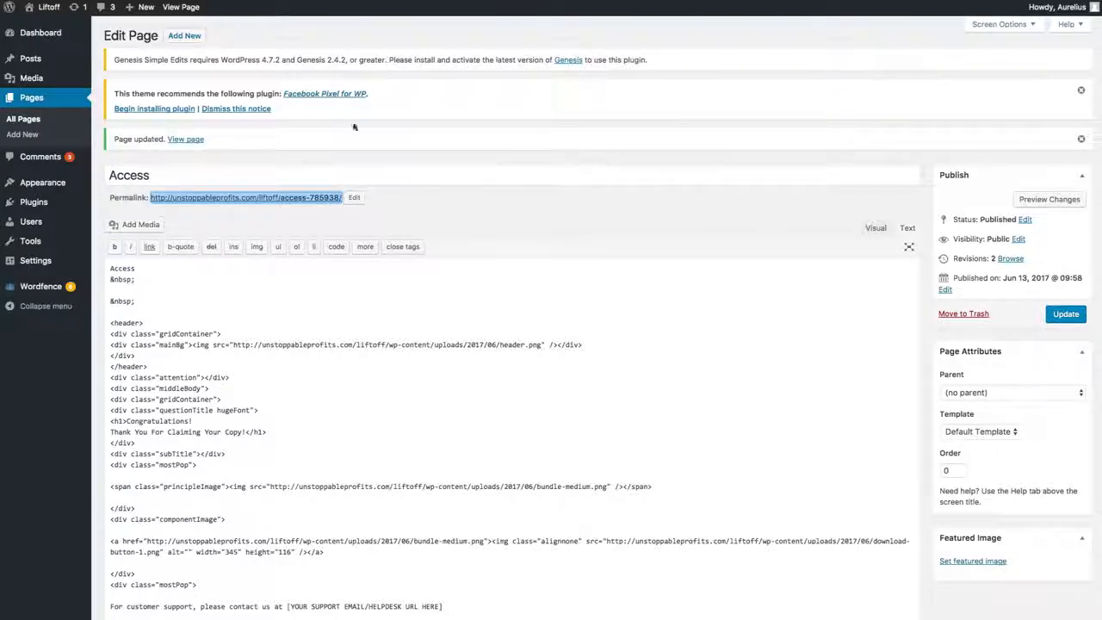
{"action": "left_click", "coordinate": [663, 217]}
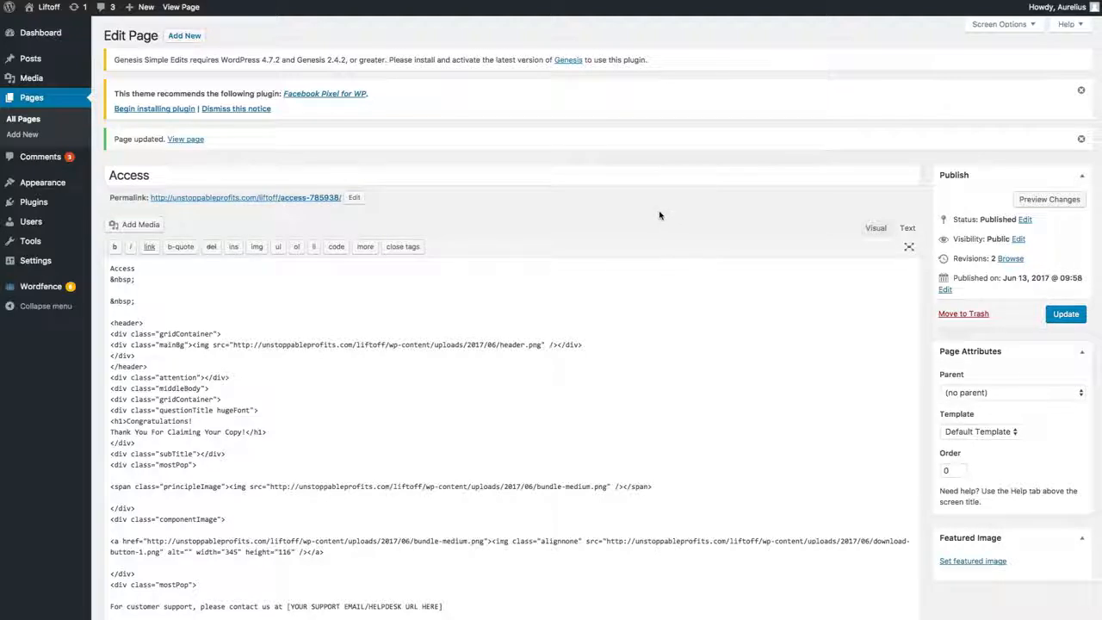